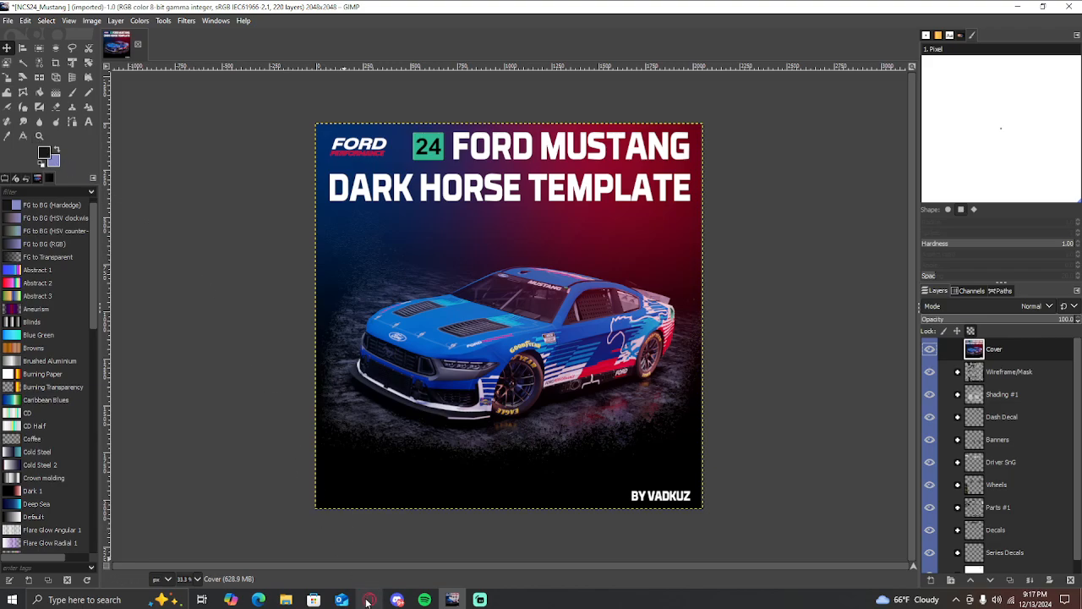
Switch to the web browser and examine the Full Circle Racing Designs NCS22 template listings on the stunodracing.net downloads page
{"action": "mouse_move", "coordinate": [367, 602]}
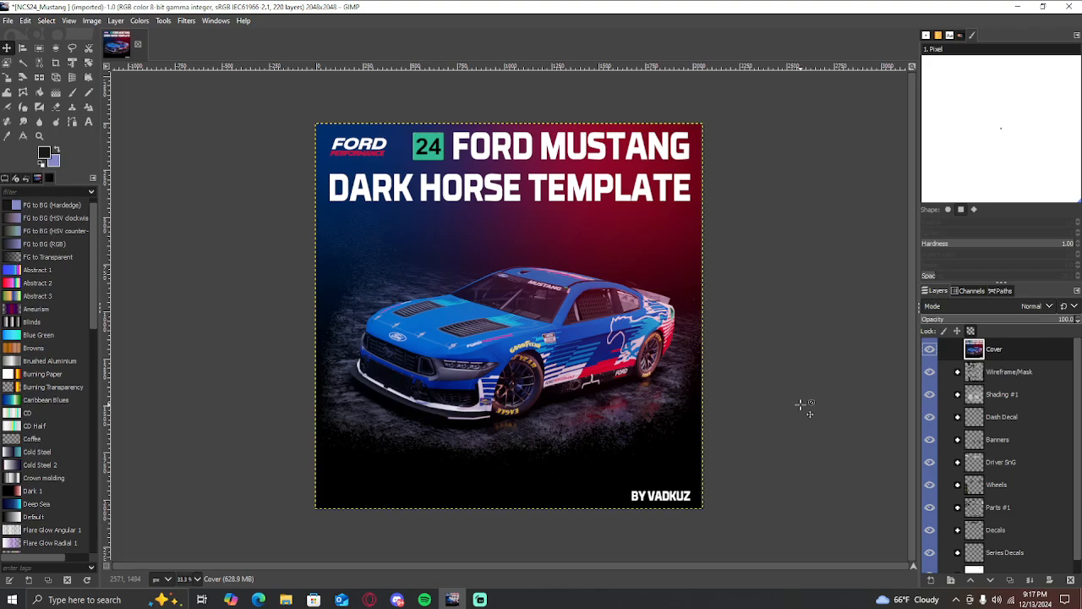
{"action": "left_click", "coordinate": [370, 599]}
{"action": "left_click", "coordinate": [203, 13]}
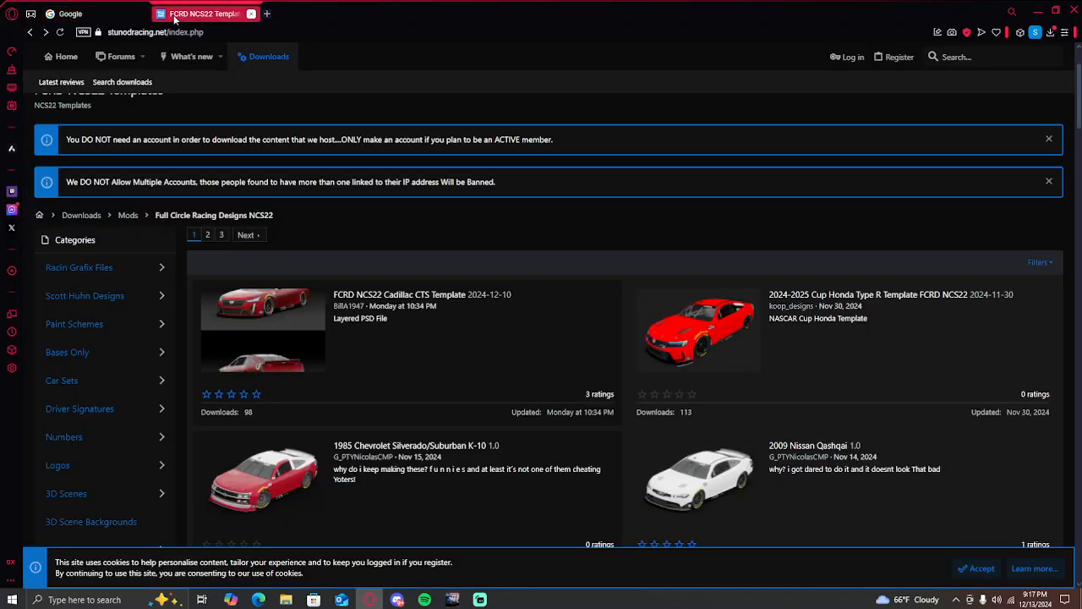
{"action": "scroll", "coordinate": [406, 252], "scroll_direction": "down", "scroll_amount": 5}
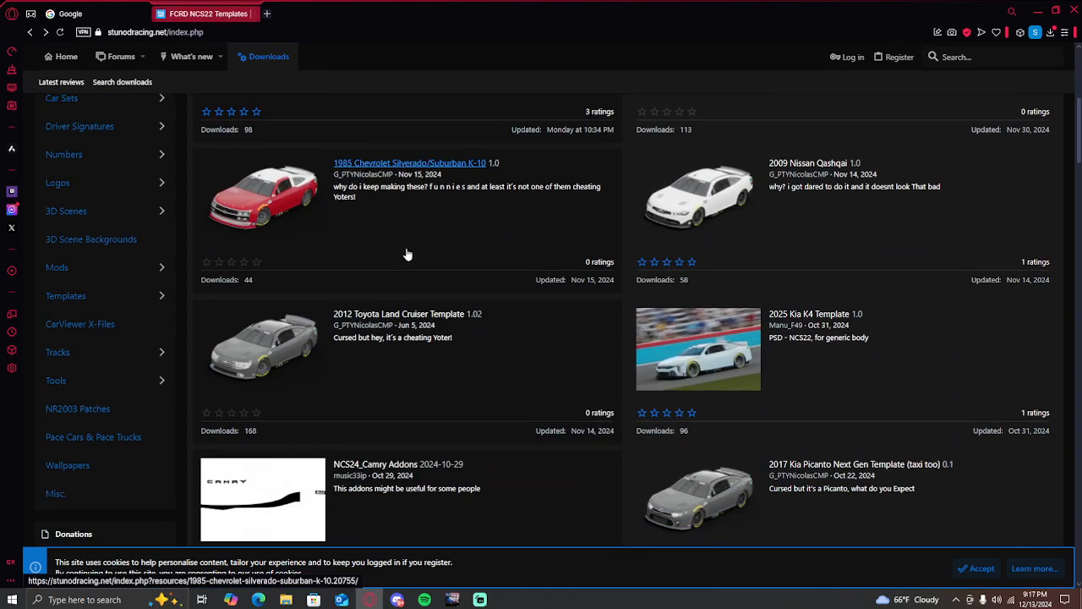
{"action": "scroll", "coordinate": [406, 252], "scroll_direction": "down", "scroll_amount": 3}
{"action": "scroll", "coordinate": [406, 252], "scroll_direction": "up", "scroll_amount": 2}
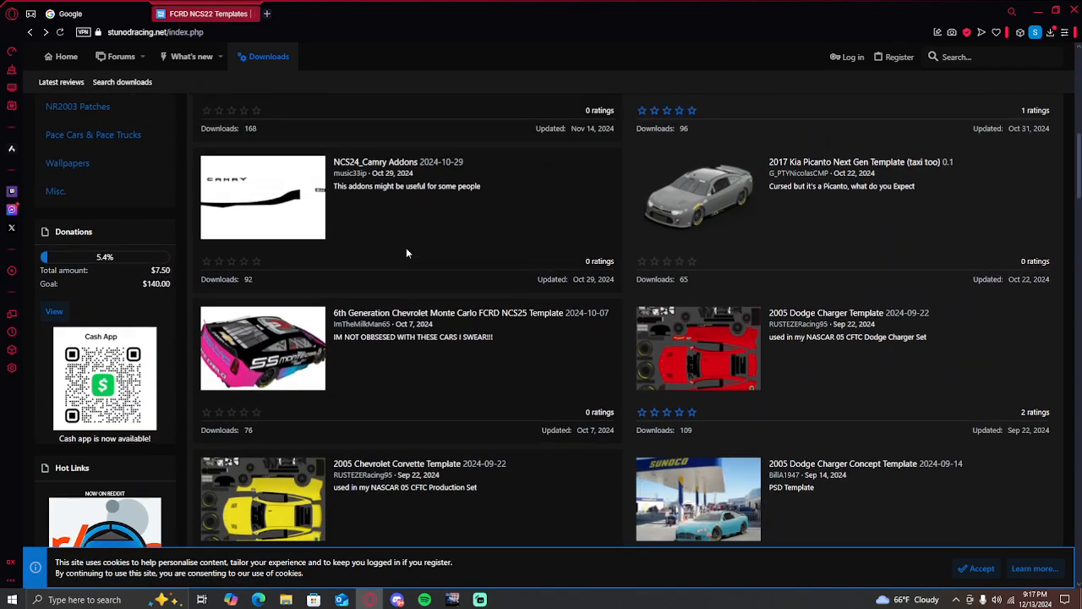
{"action": "scroll", "coordinate": [406, 252], "scroll_direction": "down", "scroll_amount": 1}
{"action": "scroll", "coordinate": [405, 252], "scroll_direction": "down", "scroll_amount": 3}
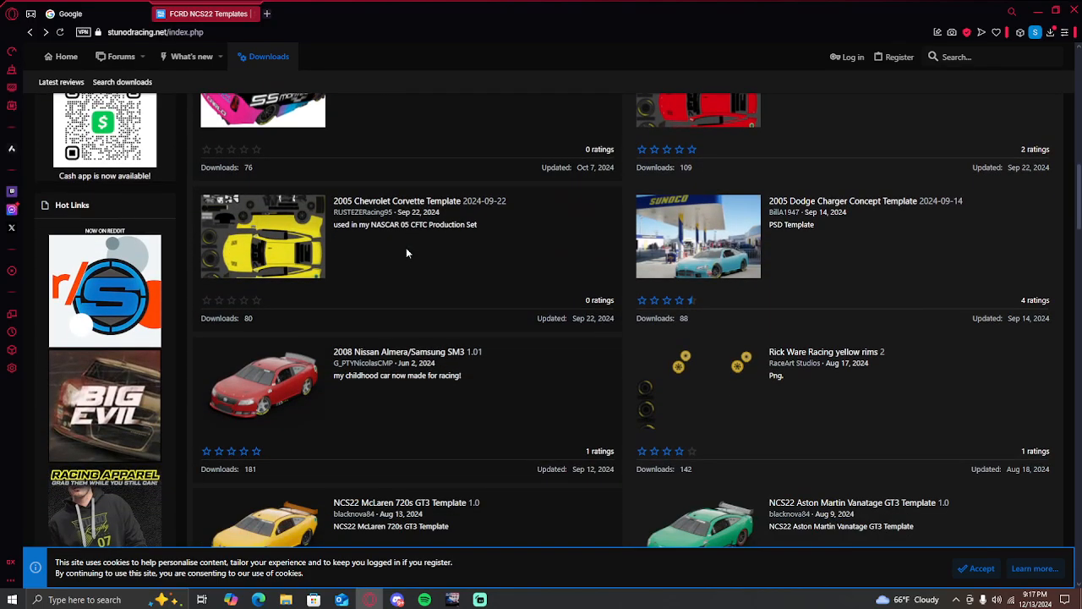
{"action": "scroll", "coordinate": [689, 394], "scroll_direction": "down", "scroll_amount": 2}
{"action": "scroll", "coordinate": [689, 394], "scroll_direction": "down", "scroll_amount": 1}
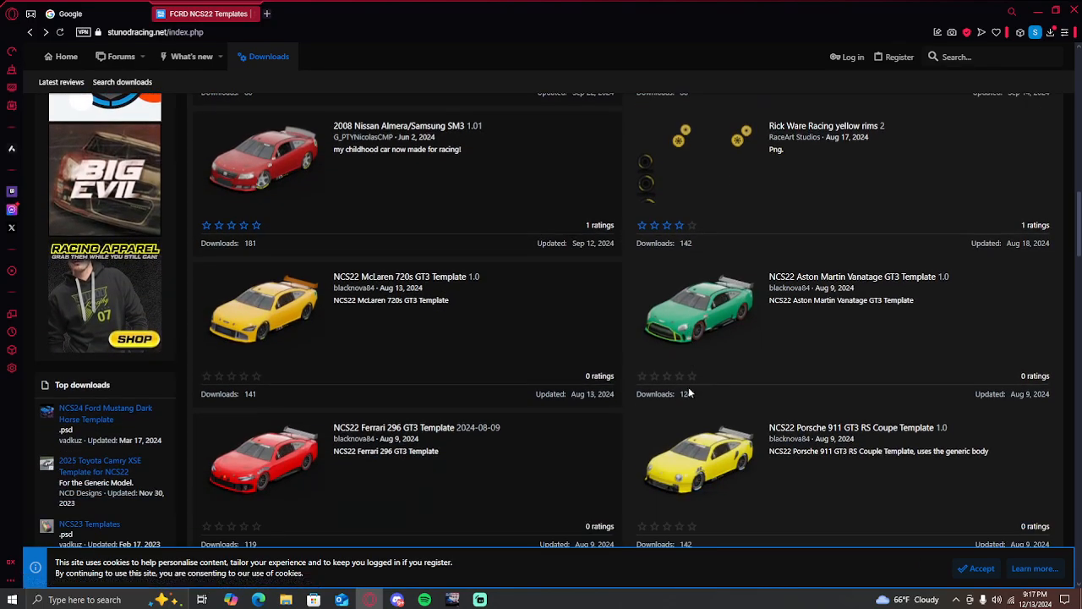
{"action": "scroll", "coordinate": [689, 394], "scroll_direction": "down", "scroll_amount": 2}
{"action": "scroll", "coordinate": [438, 330], "scroll_direction": "down", "scroll_amount": 3}
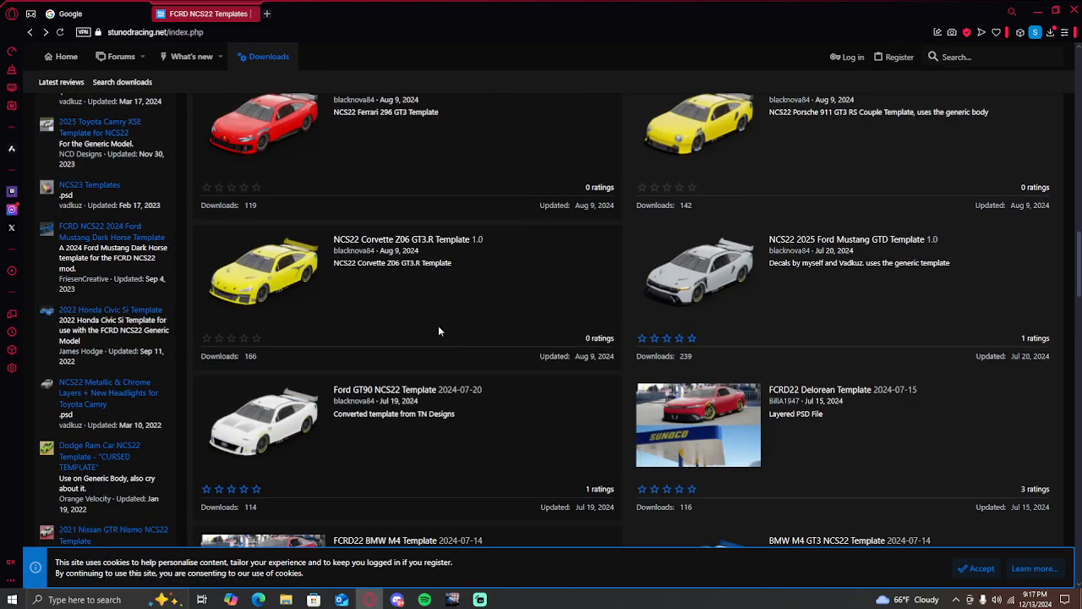
{"action": "scroll", "coordinate": [410, 317], "scroll_direction": "up", "scroll_amount": 13}
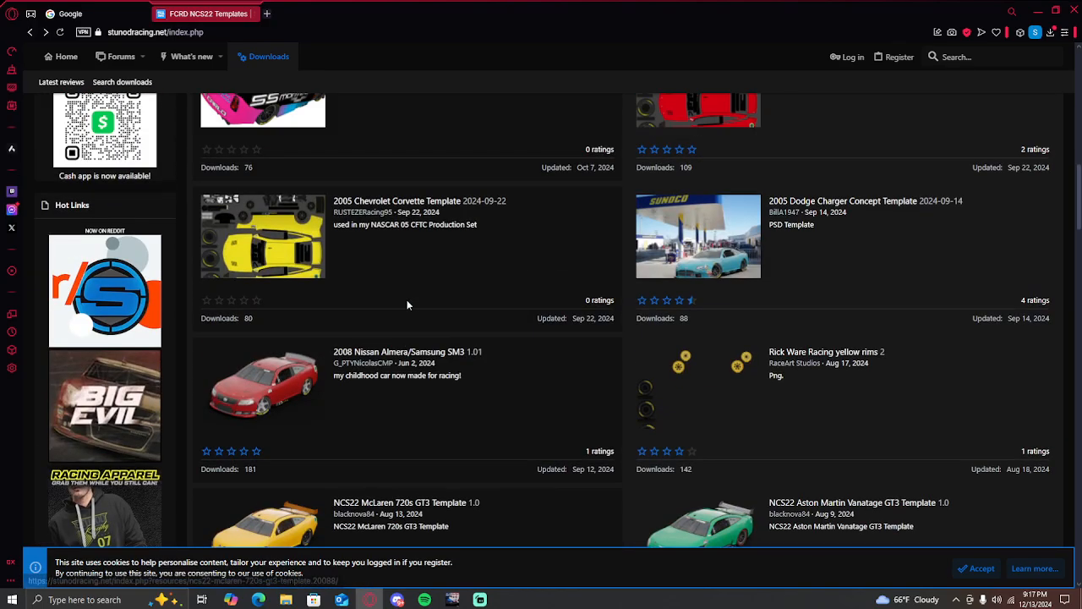
{"action": "scroll", "coordinate": [412, 306], "scroll_direction": "up", "scroll_amount": 8}
{"action": "scroll", "coordinate": [411, 306], "scroll_direction": "down", "scroll_amount": 2}
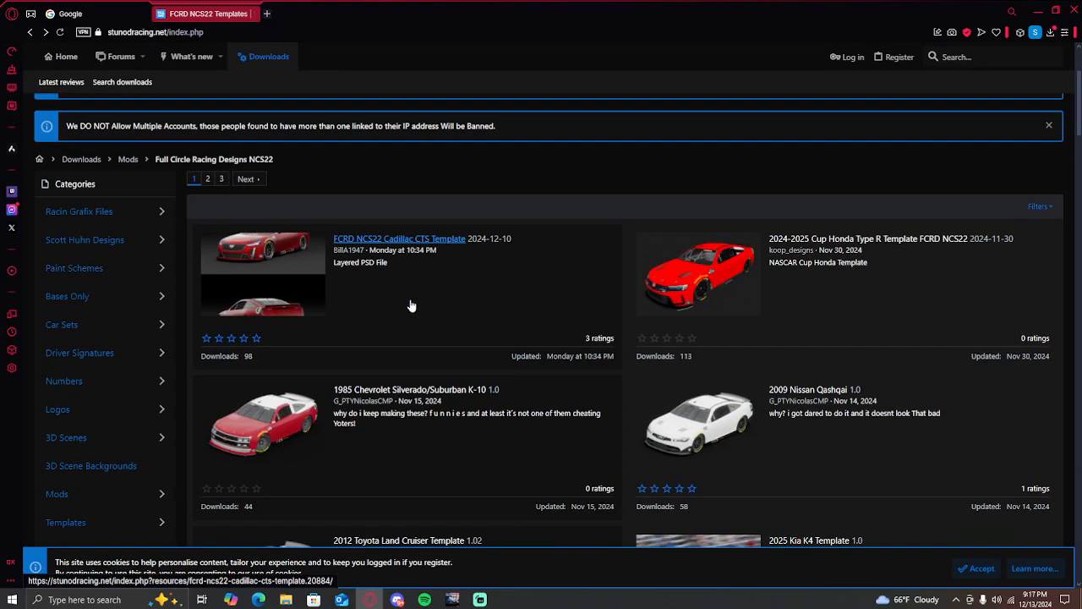
{"action": "scroll", "coordinate": [647, 302], "scroll_direction": "down", "scroll_amount": 3}
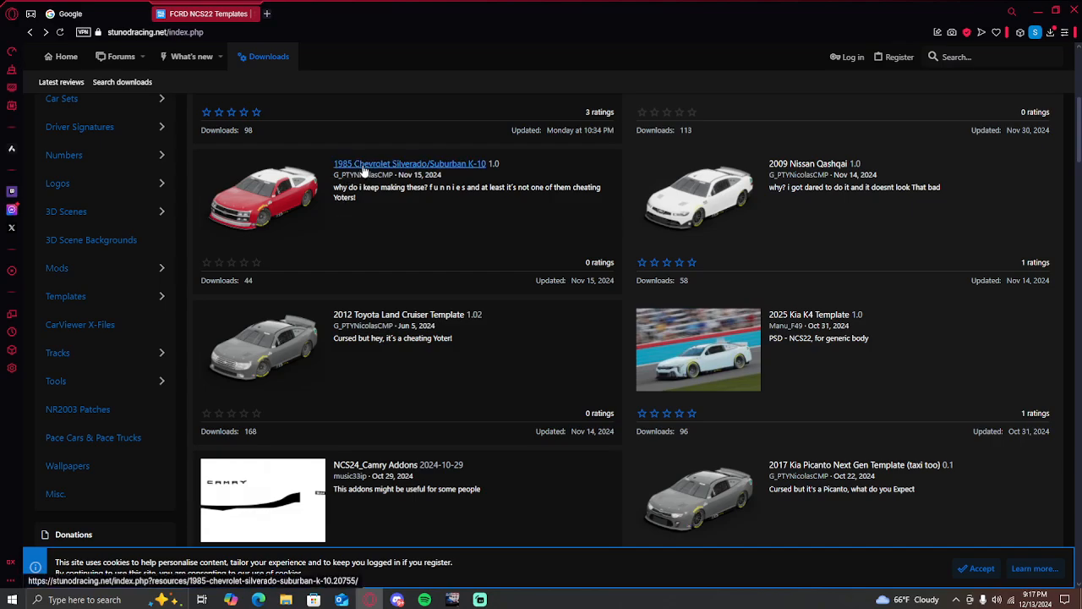
{"action": "scroll", "coordinate": [511, 338], "scroll_direction": "down", "scroll_amount": 1}
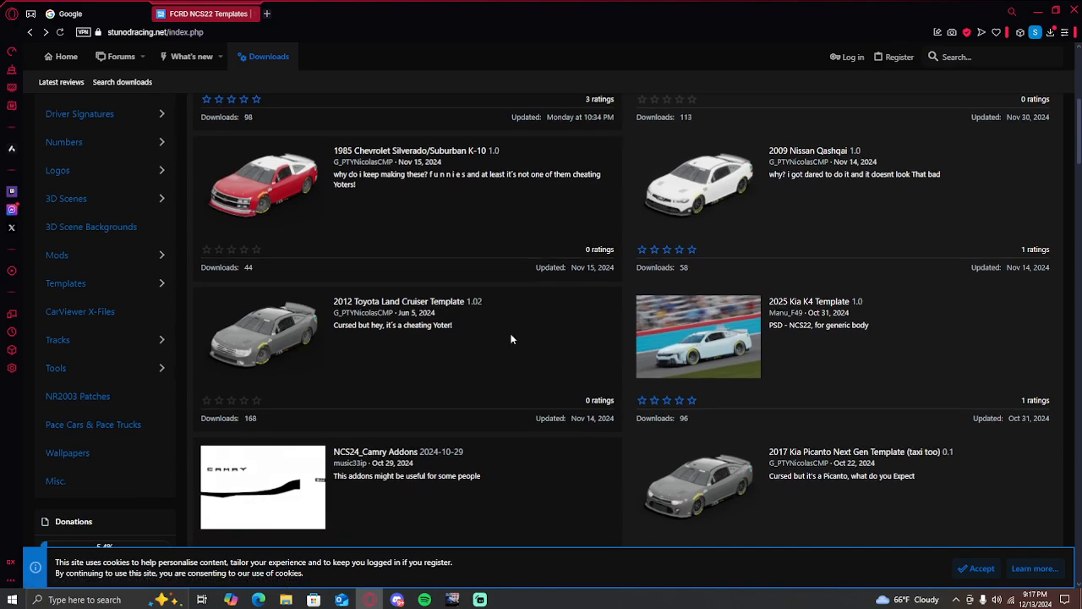
{"action": "scroll", "coordinate": [510, 338], "scroll_direction": "down", "scroll_amount": 1}
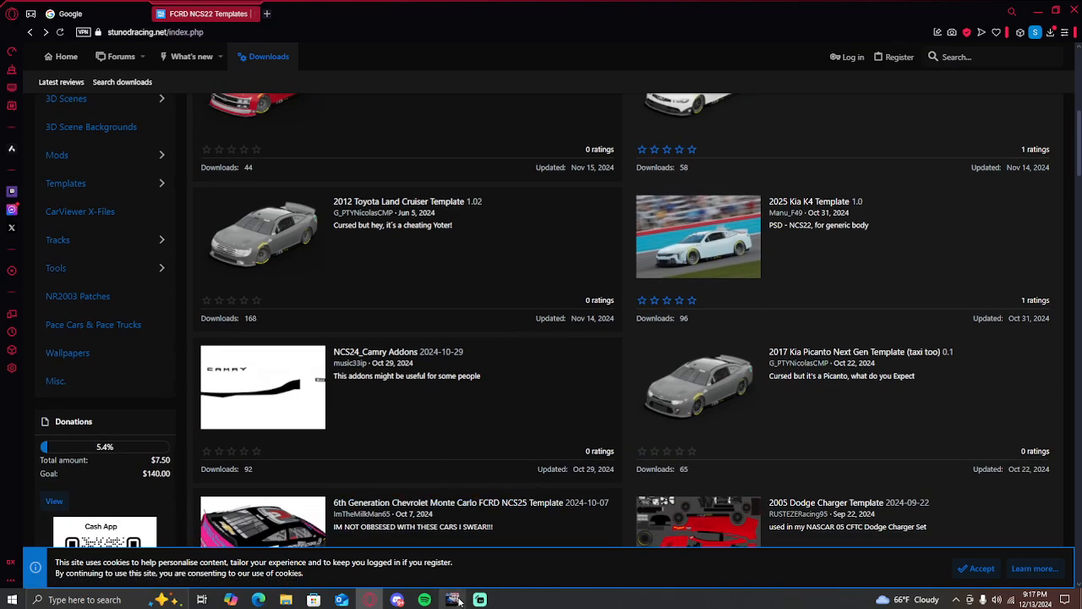
Switch back to GIMP and examine the Mustang template's layer groups, including the Cup Series logo layer inside Series Decals
{"action": "left_click", "coordinate": [462, 499]}
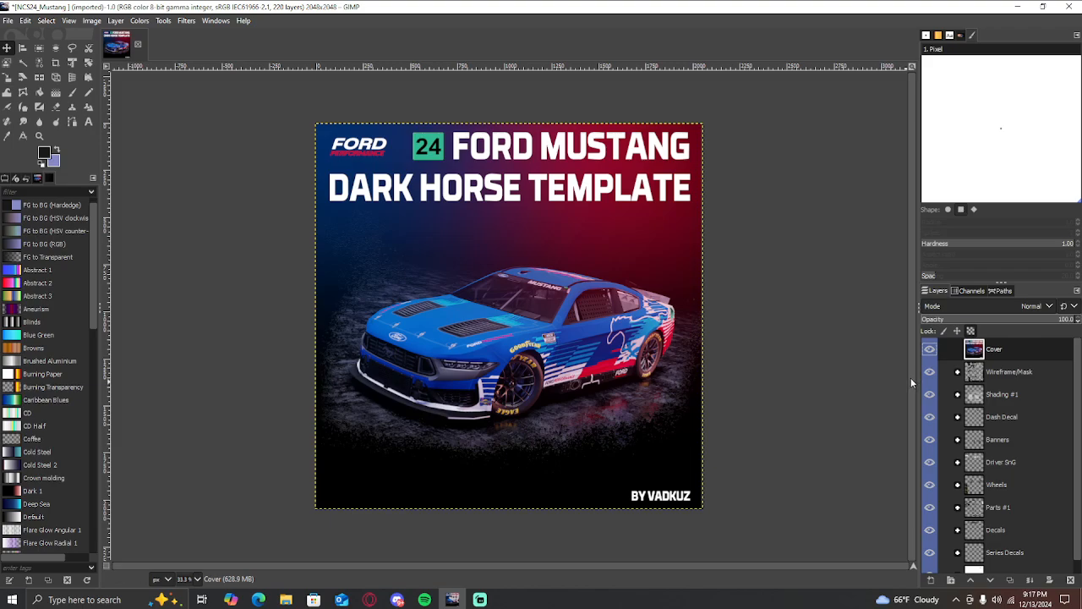
{"action": "scroll", "coordinate": [965, 402], "scroll_direction": "down", "scroll_amount": 1}
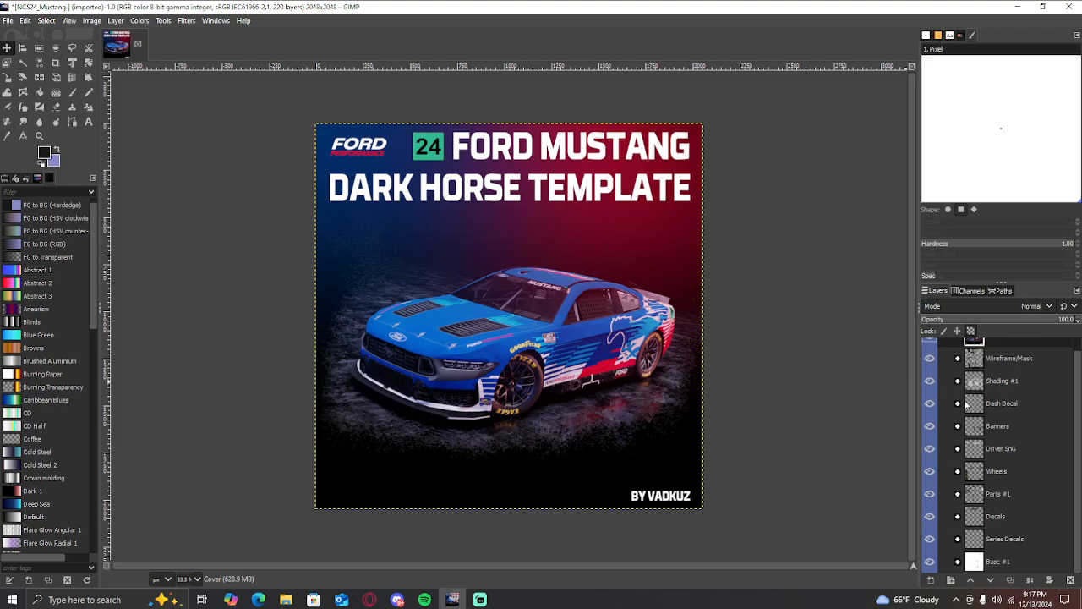
{"action": "scroll", "coordinate": [964, 403], "scroll_direction": "up", "scroll_amount": 1}
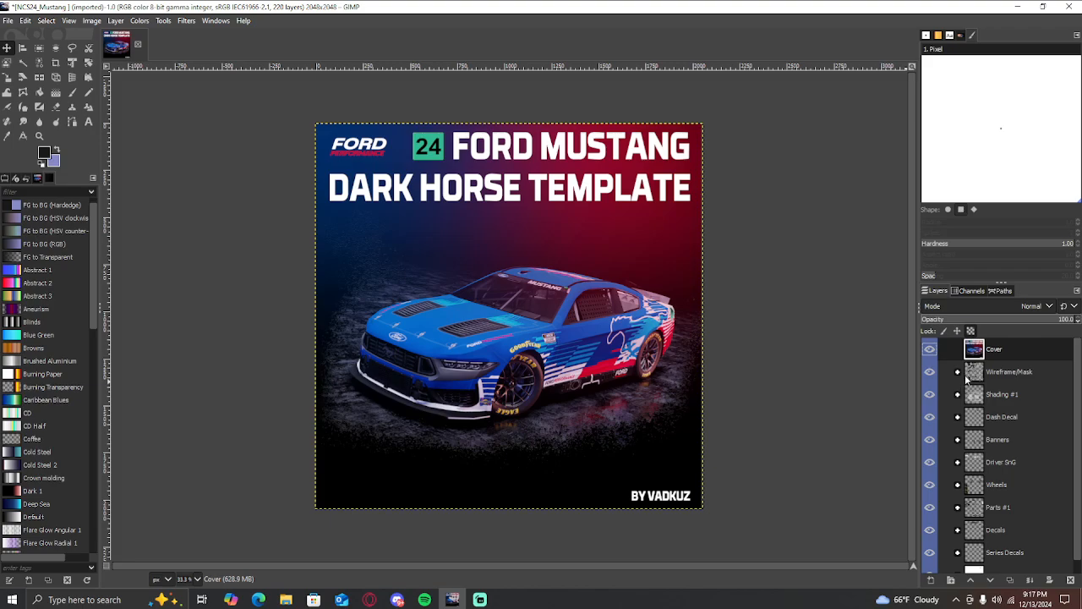
{"action": "scroll", "coordinate": [966, 382], "scroll_direction": "down", "scroll_amount": 1}
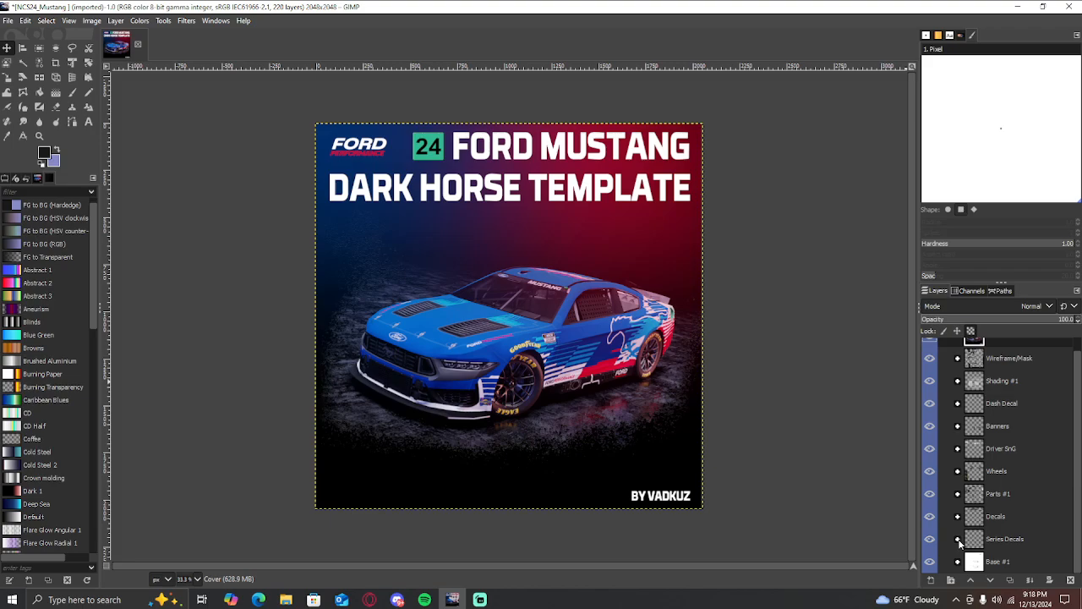
{"action": "left_click", "coordinate": [958, 539]}
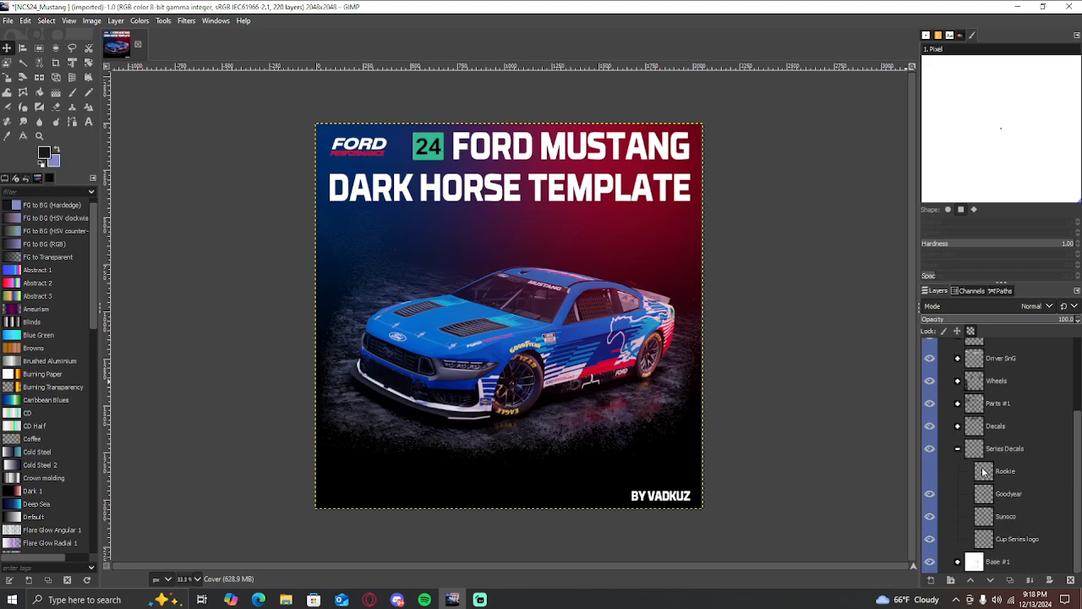
{"action": "left_click", "coordinate": [981, 541]}
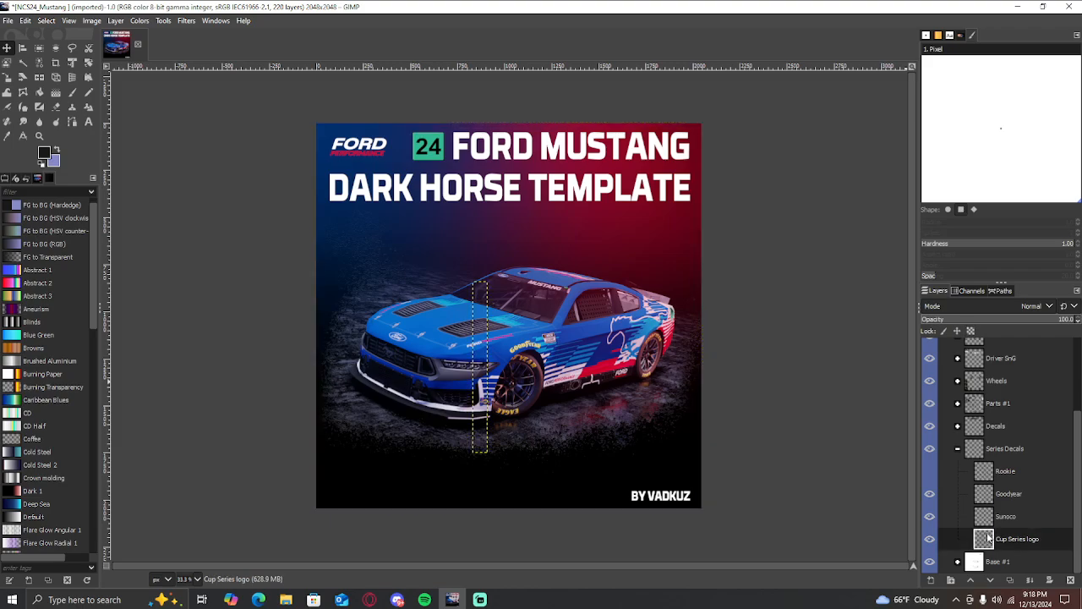
{"action": "scroll", "coordinate": [964, 423], "scroll_direction": "up", "scroll_amount": 3}
{"action": "scroll", "coordinate": [954, 441], "scroll_direction": "down", "scroll_amount": 3}
{"action": "left_click", "coordinate": [957, 448]}
{"action": "scroll", "coordinate": [957, 456], "scroll_direction": "up", "scroll_amount": 1}
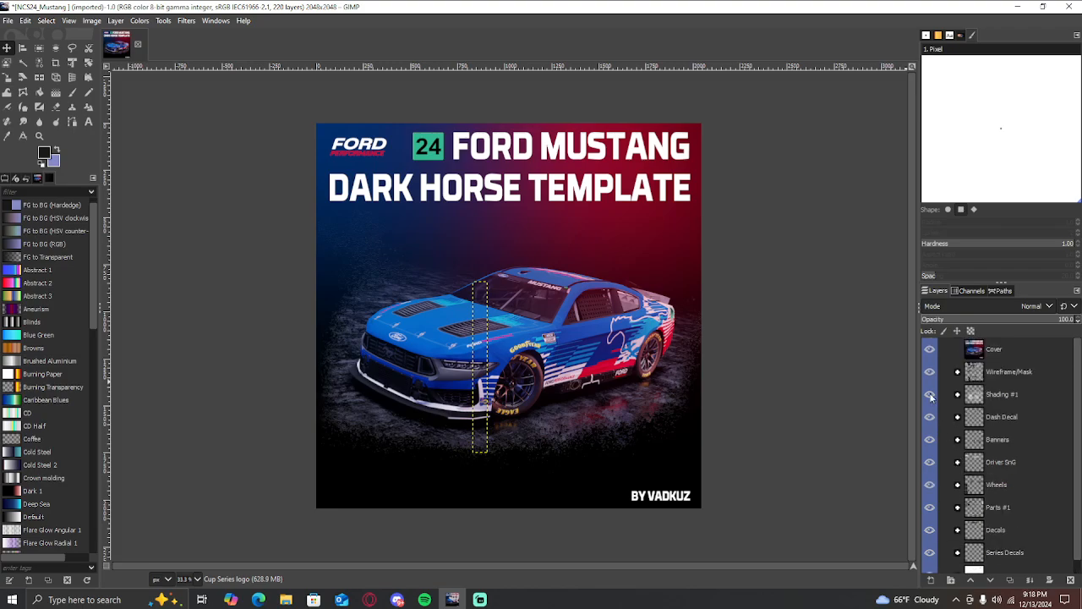
Hide the Cover layer and expand the Wireframe/Mask group
{"action": "left_click", "coordinate": [991, 357]}
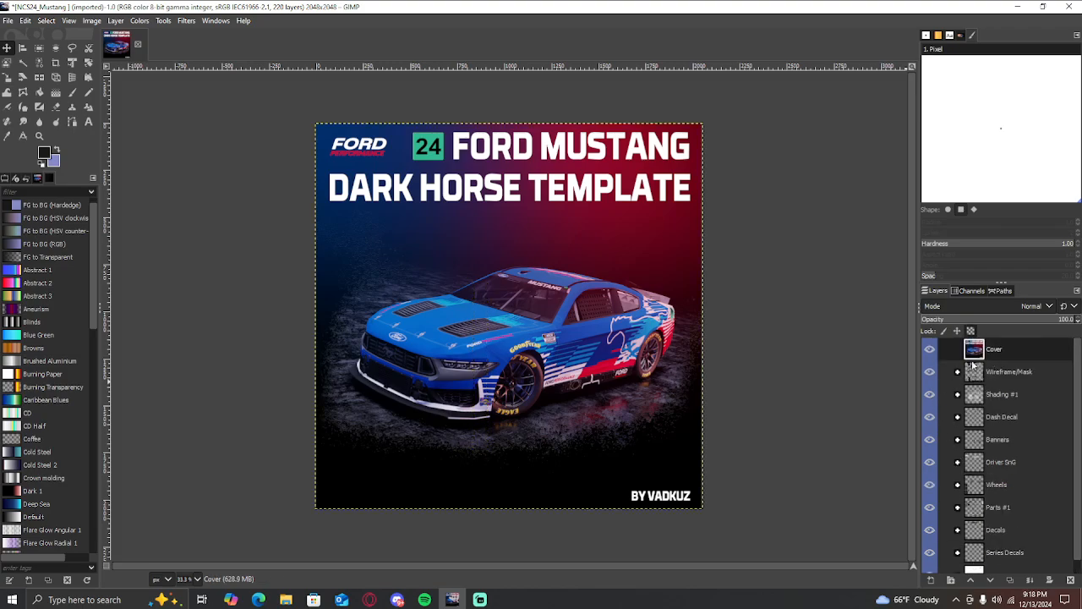
{"action": "left_click", "coordinate": [930, 350]}
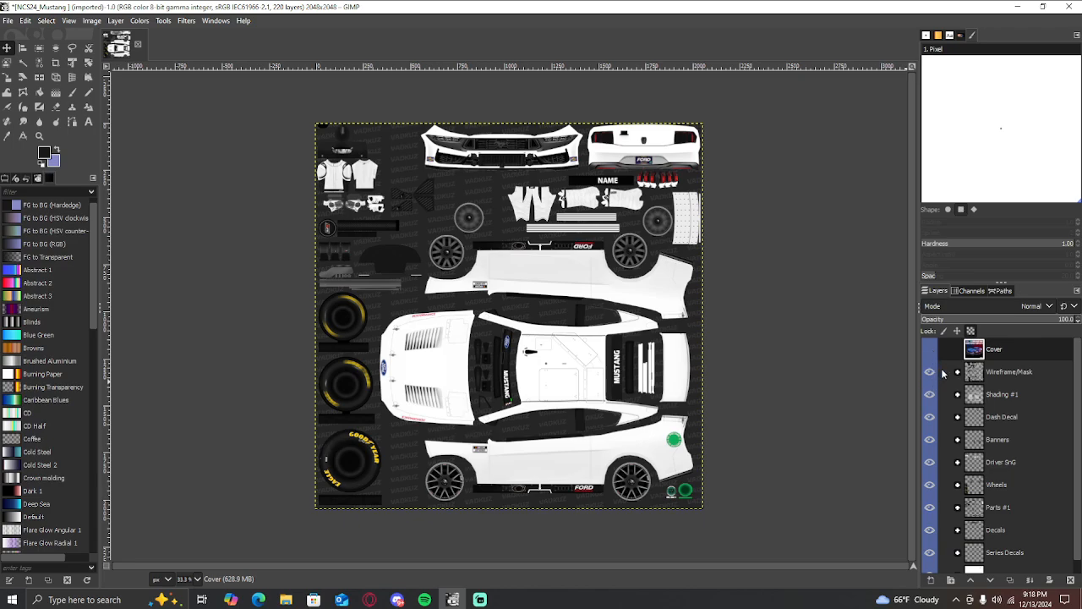
{"action": "left_click", "coordinate": [958, 373]}
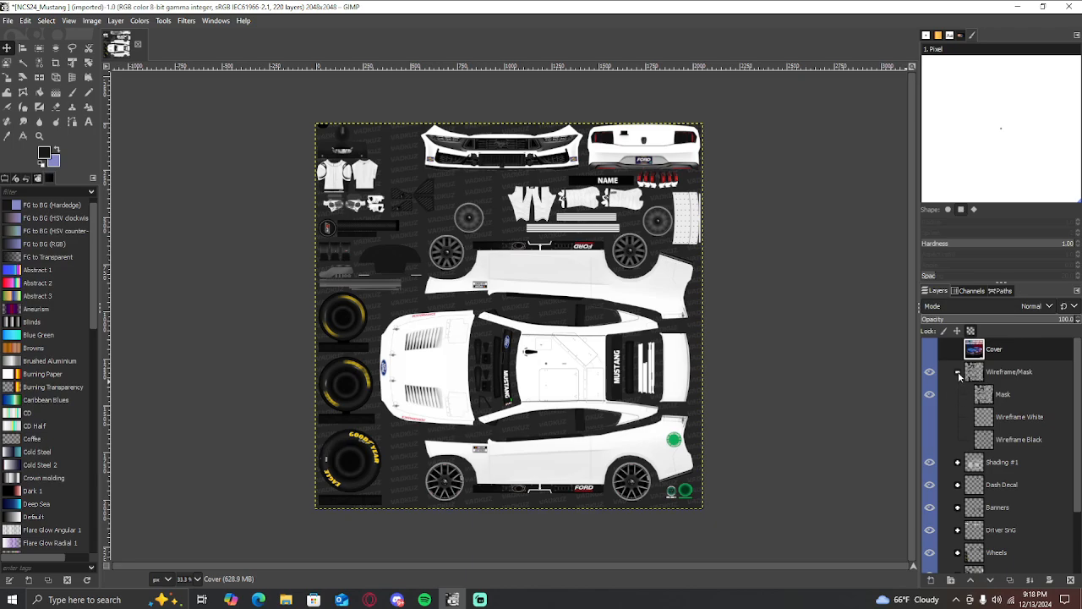
{"action": "left_click", "coordinate": [958, 373]}
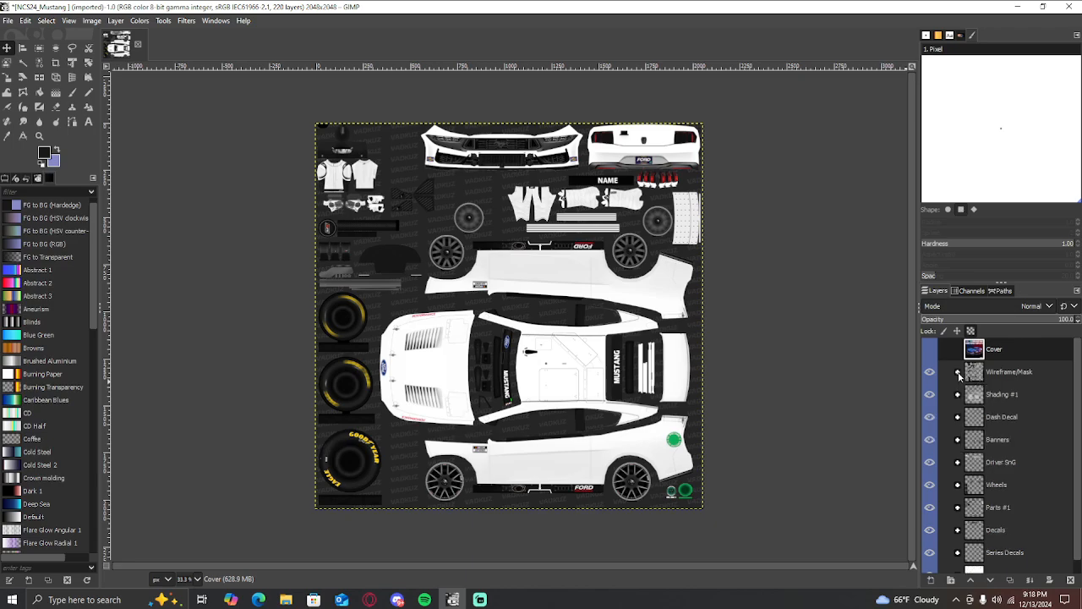
{"action": "left_click", "coordinate": [958, 373]}
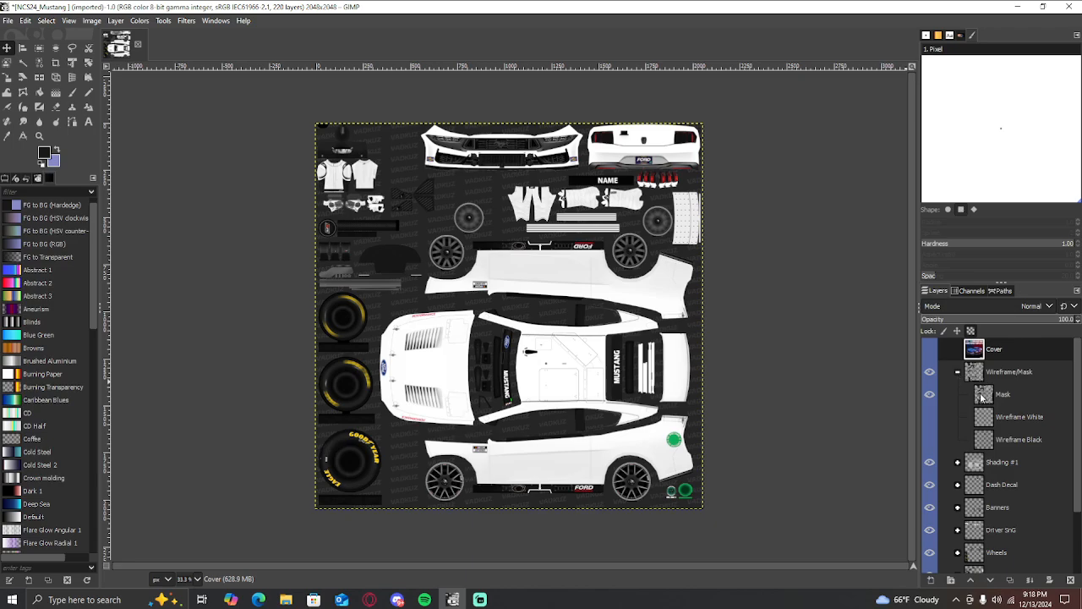
Hide the Mask layer briefly to compare the template without it, and show it again
{"action": "left_click", "coordinate": [982, 396]}
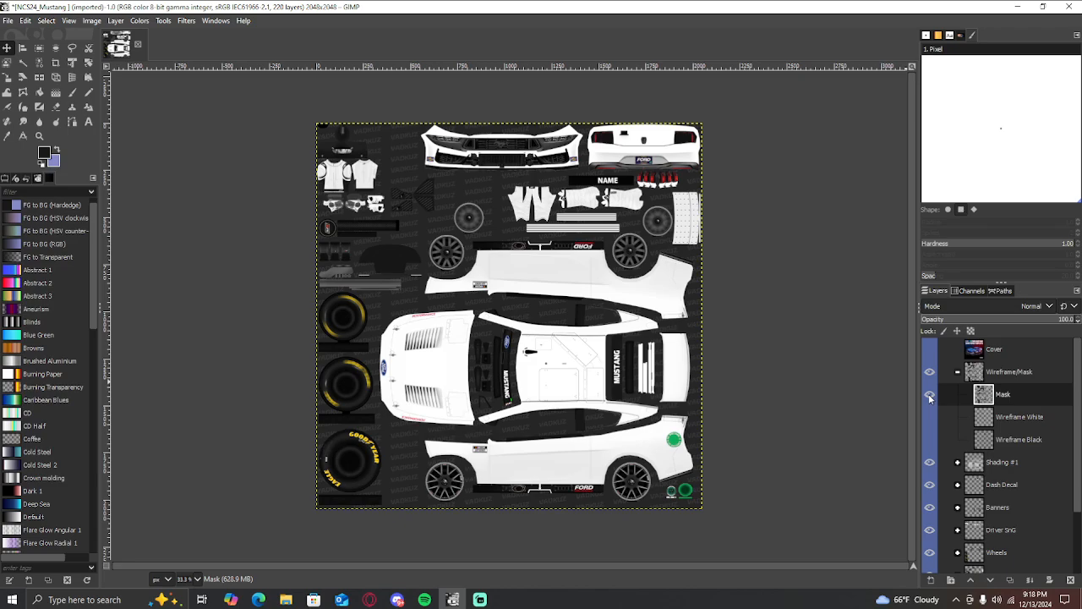
{"action": "left_click", "coordinate": [929, 395]}
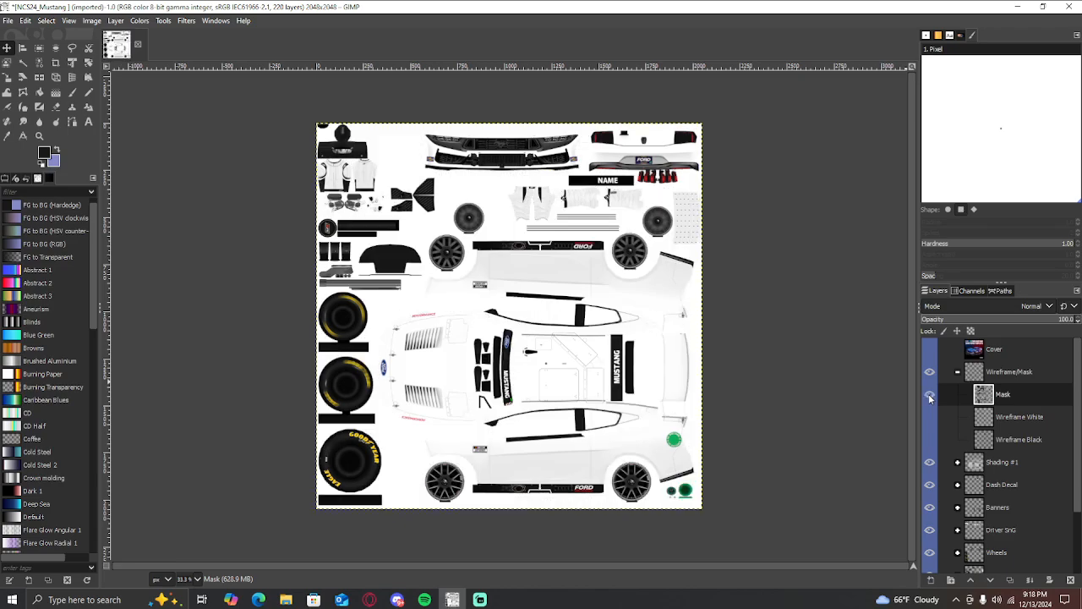
{"action": "left_click", "coordinate": [929, 395]}
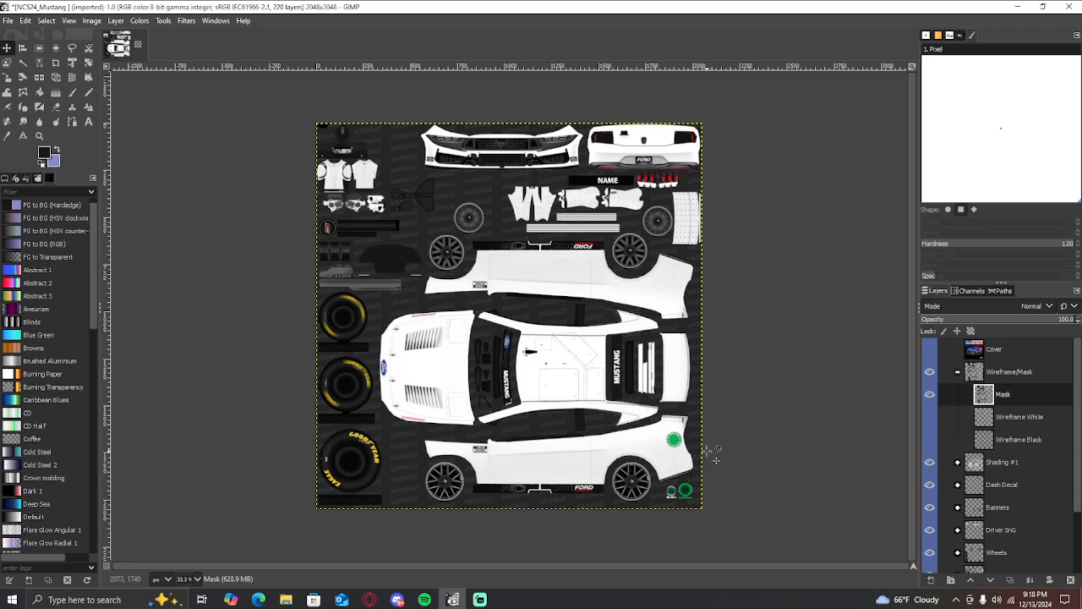
Preview the Wireframe Black and Wireframe White overlays on the car template, and hide both again
{"action": "left_click", "coordinate": [975, 423]}
{"action": "left_click", "coordinate": [980, 445]}
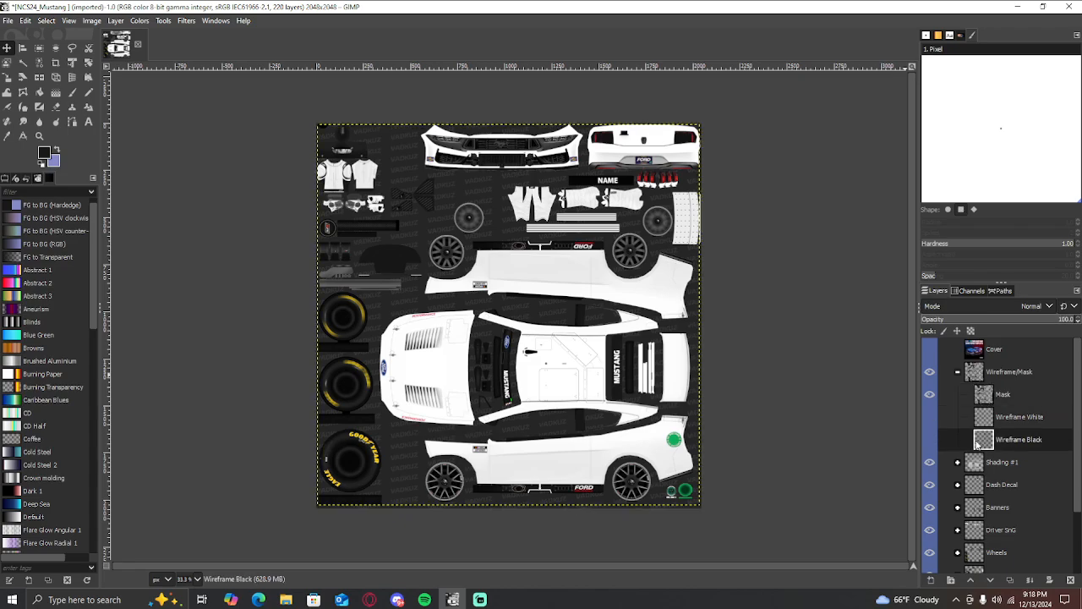
{"action": "left_click", "coordinate": [930, 439]}
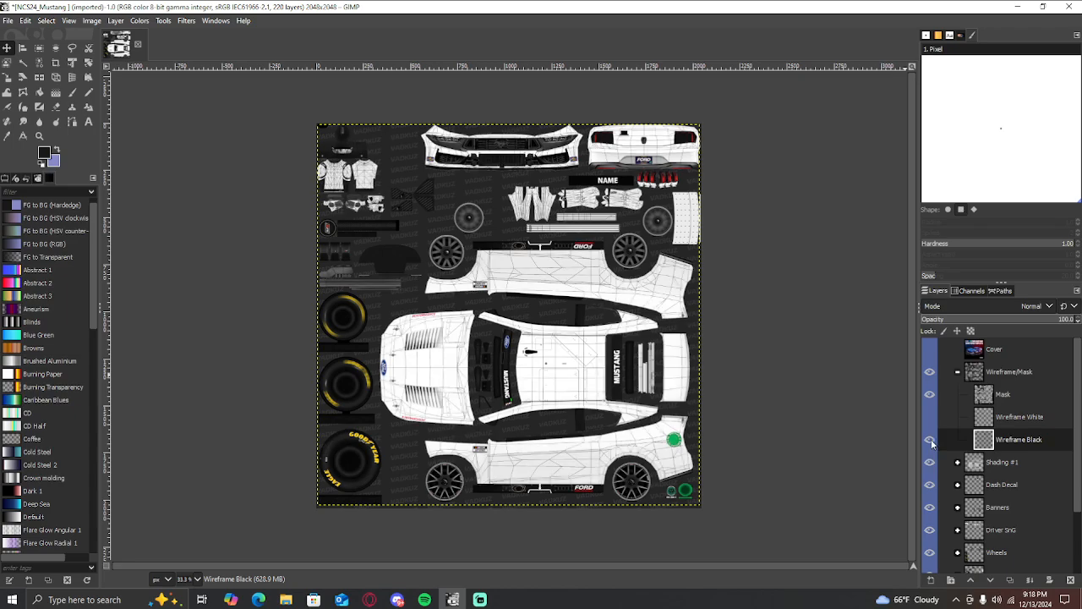
{"action": "left_click", "coordinate": [930, 418]}
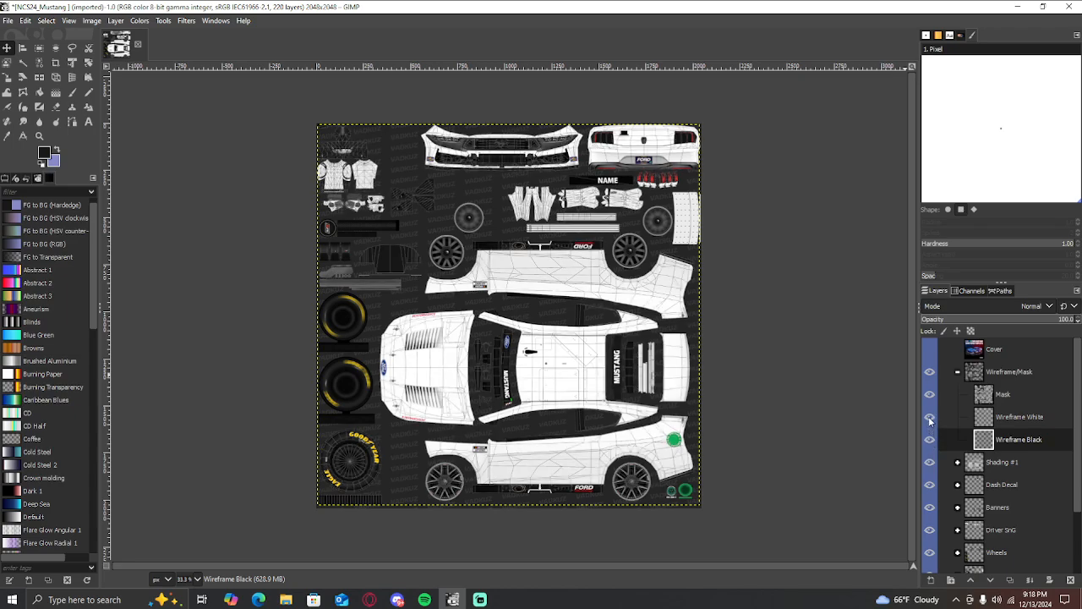
{"action": "left_click", "coordinate": [931, 418]}
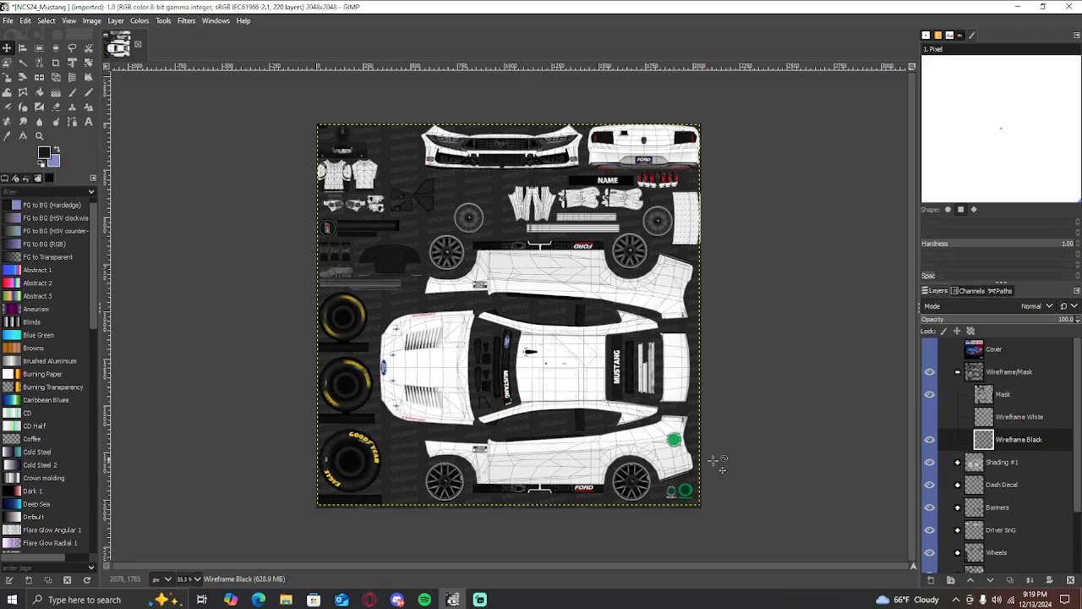
{"action": "left_click", "coordinate": [930, 439]}
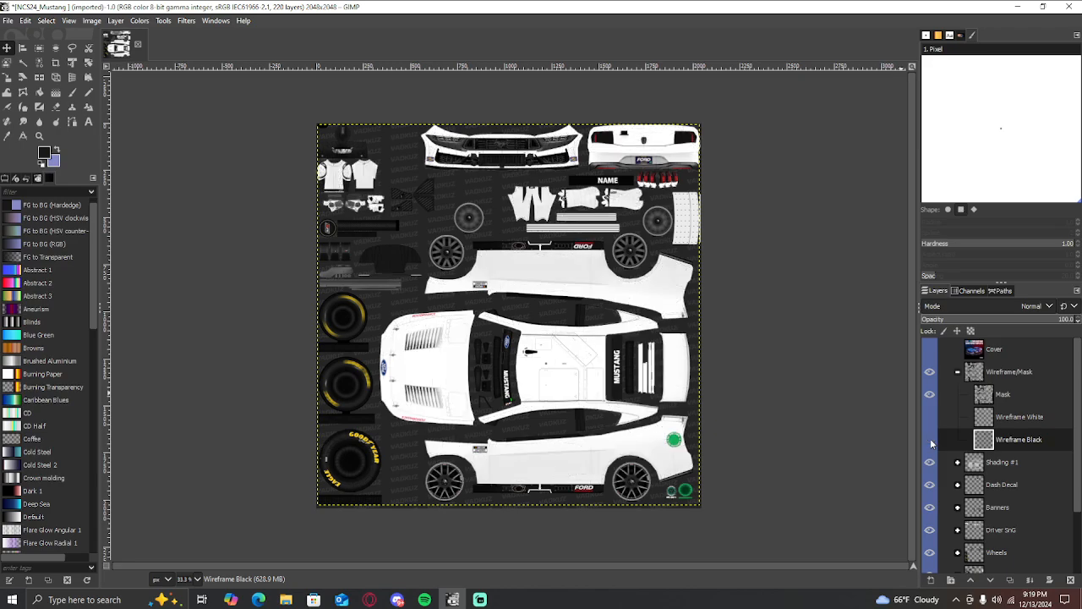
Collapse the Wireframe/Mask group and expand the Base #1 group to reach its sublayers
{"action": "left_click", "coordinate": [958, 373]}
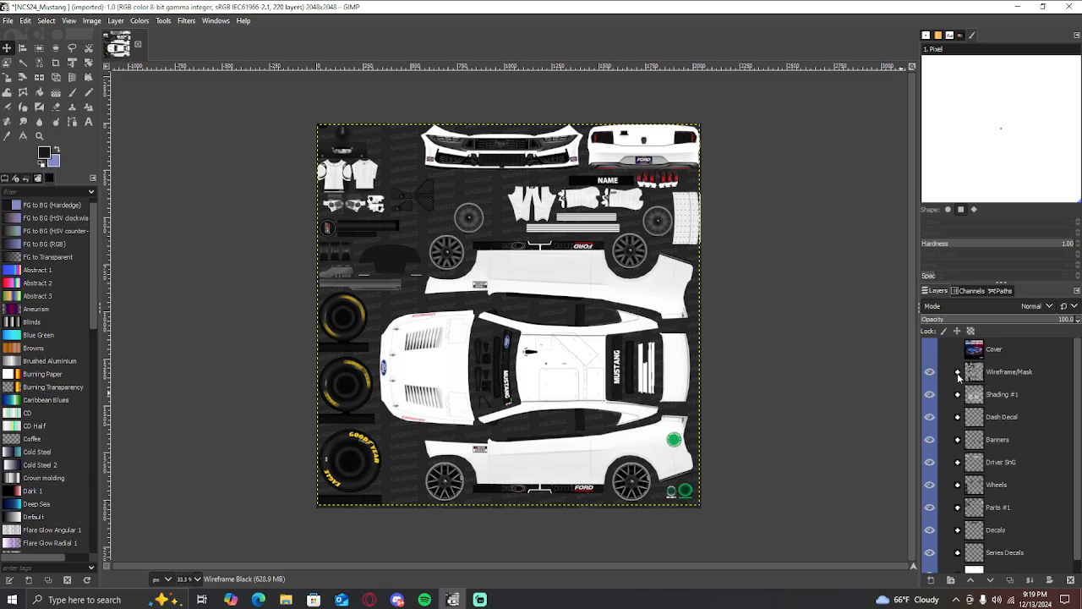
{"action": "scroll", "coordinate": [972, 442], "scroll_direction": "down", "scroll_amount": 1}
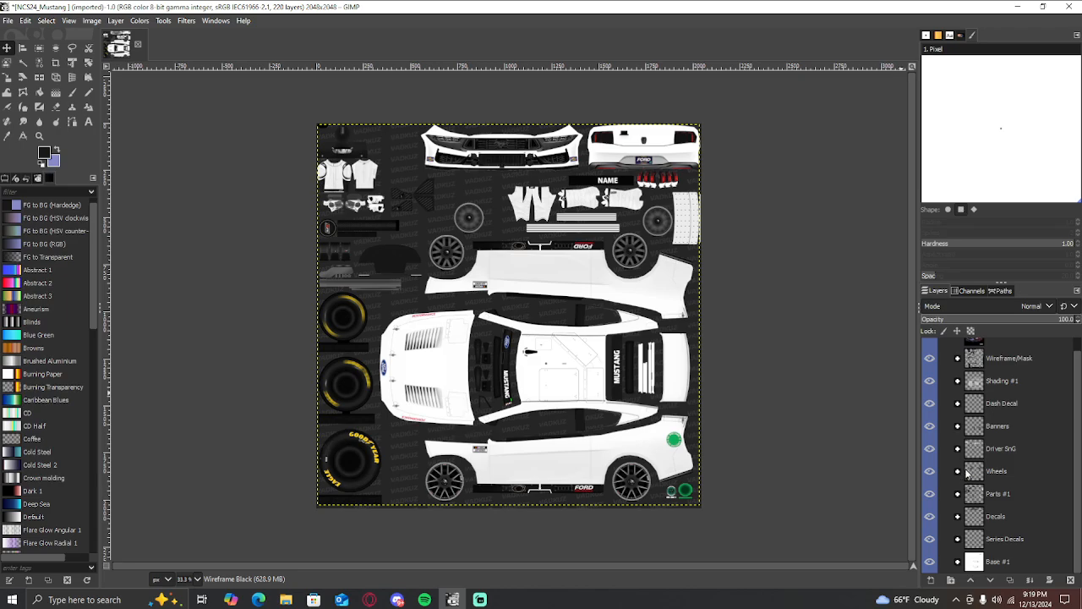
{"action": "left_click", "coordinate": [958, 563]}
{"action": "scroll", "coordinate": [984, 462], "scroll_direction": "down", "scroll_amount": 1}
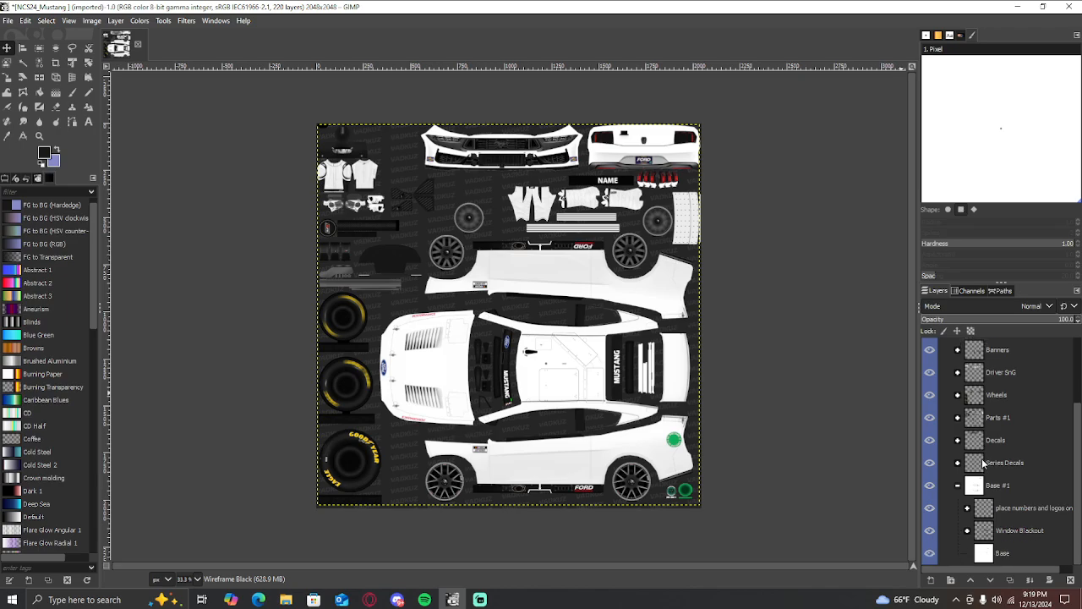
Make the Base layer inside the Base #1 group the active layer, keeping the group expanded
{"action": "left_click", "coordinate": [986, 553]}
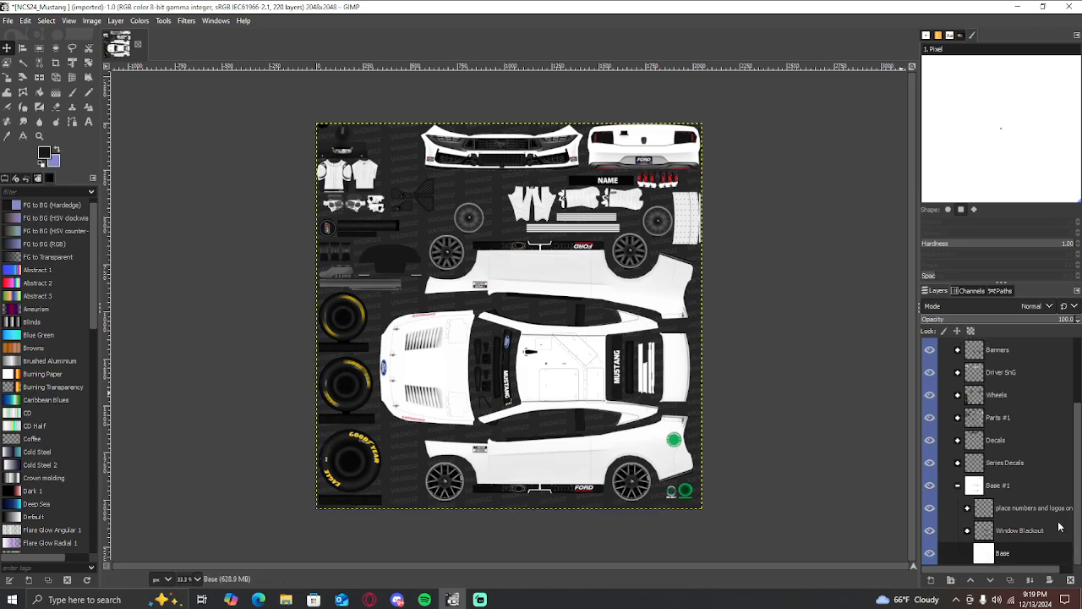
{"action": "left_click", "coordinate": [958, 488]}
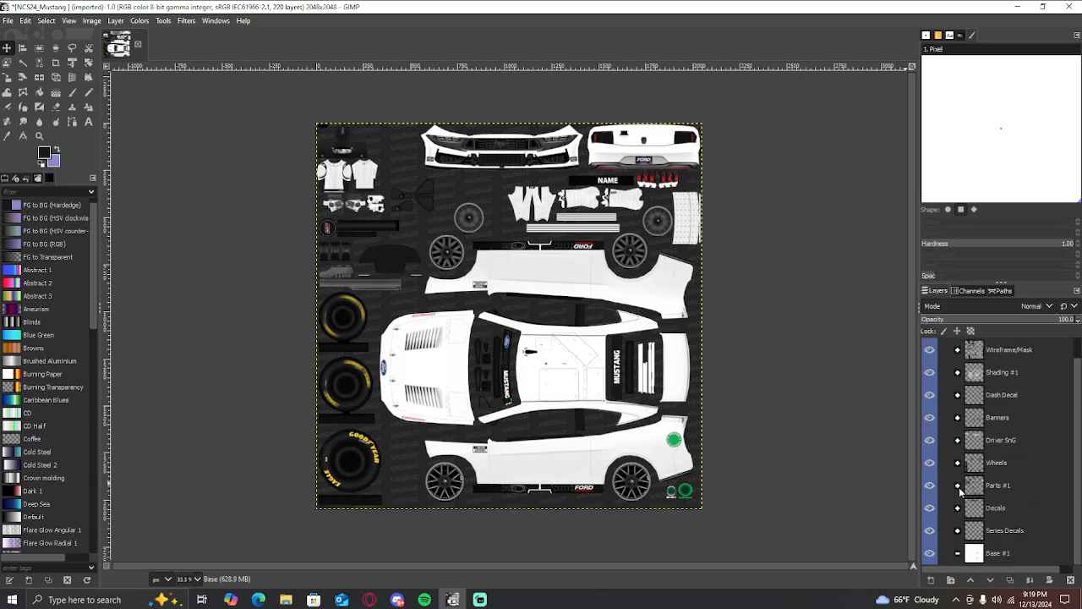
{"action": "left_click", "coordinate": [959, 553]}
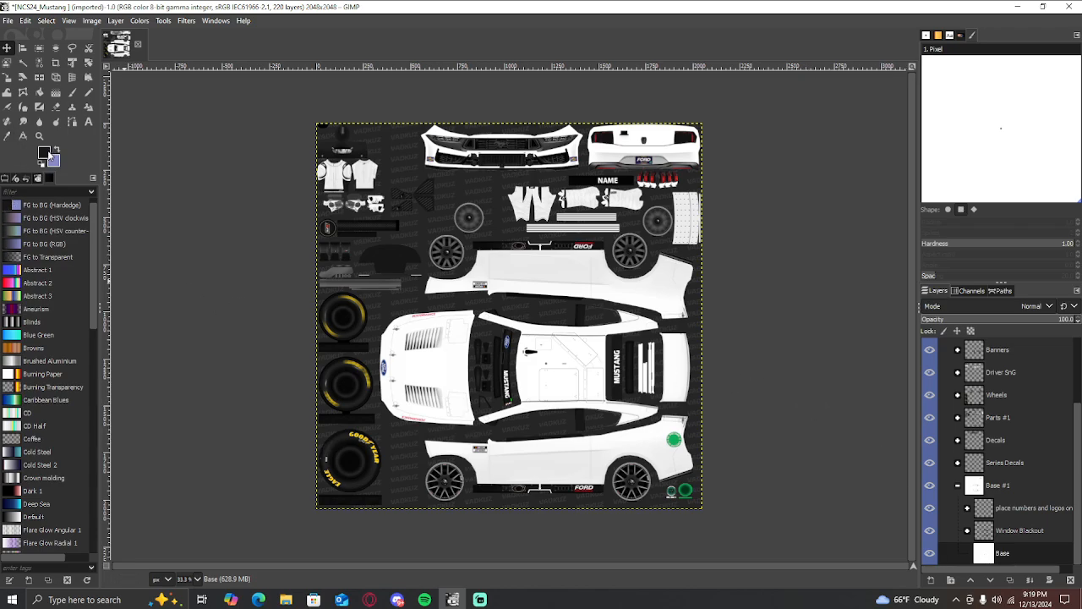
Set the foreground color to red (ff0000) and fill the Base layer with it
{"action": "left_click", "coordinate": [45, 157]}
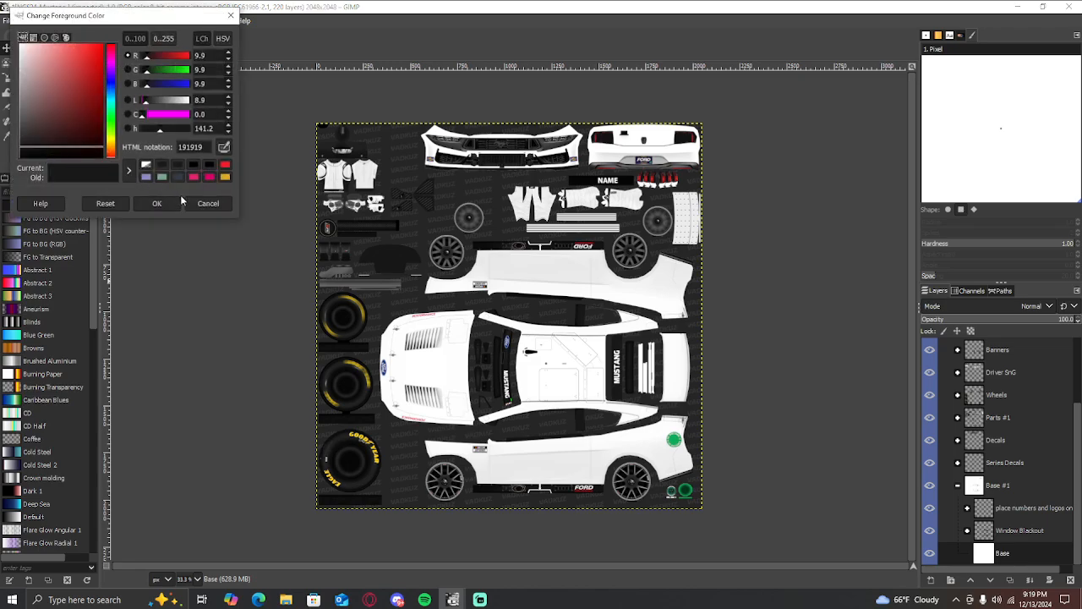
{"action": "left_click", "coordinate": [206, 202]}
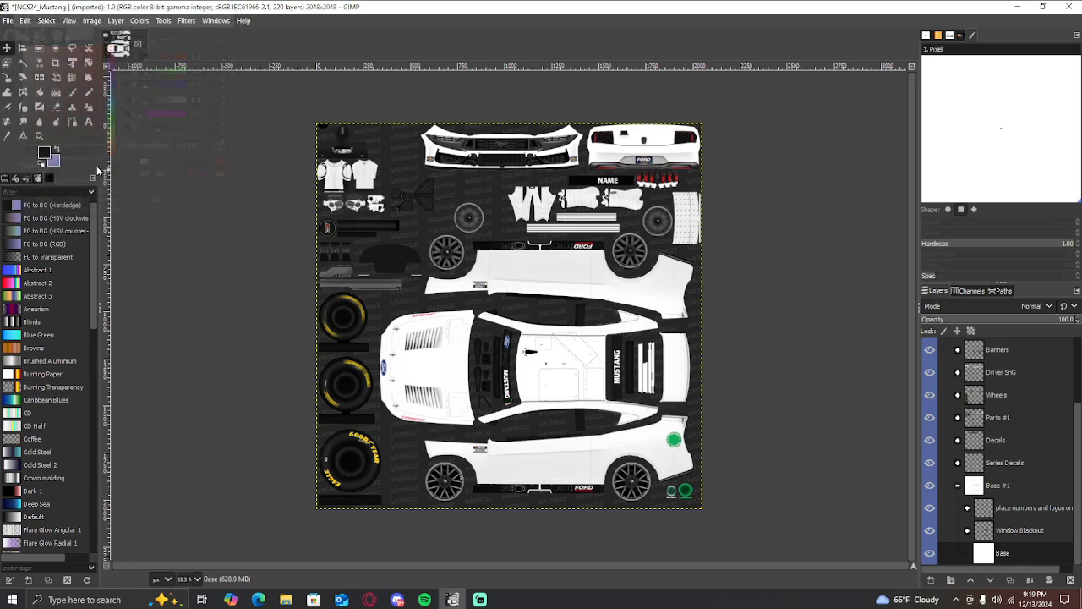
{"action": "left_click", "coordinate": [45, 157]}
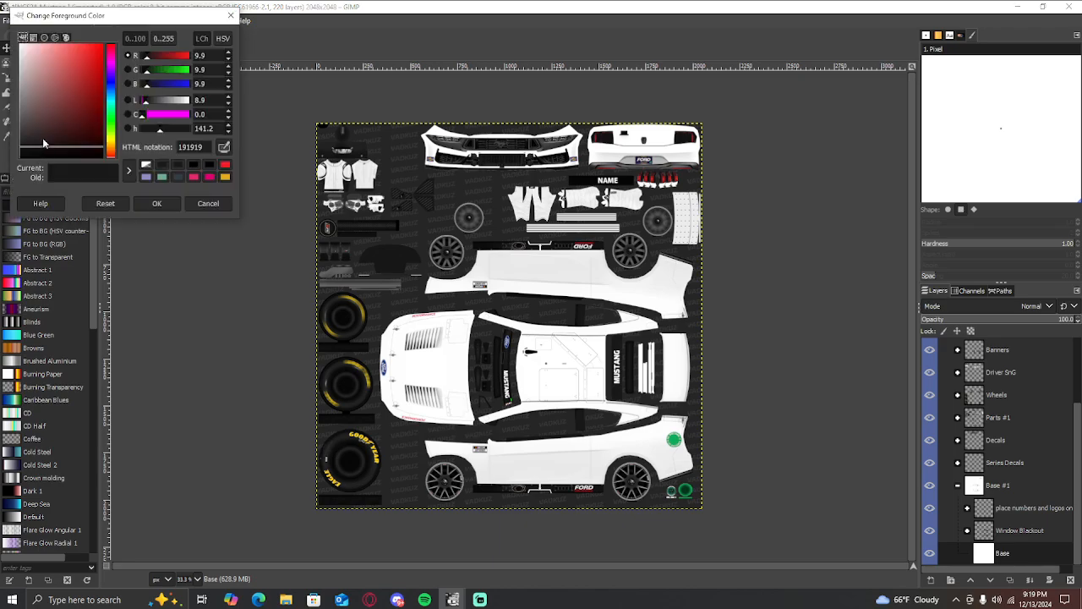
{"action": "mouse_move", "coordinate": [45, 143]}
{"action": "left_mouse_down"}
{"action": "mouse_move", "coordinate": [53, 113]}
{"action": "mouse_move", "coordinate": [122, 42]}
{"action": "left_mouse_up"}
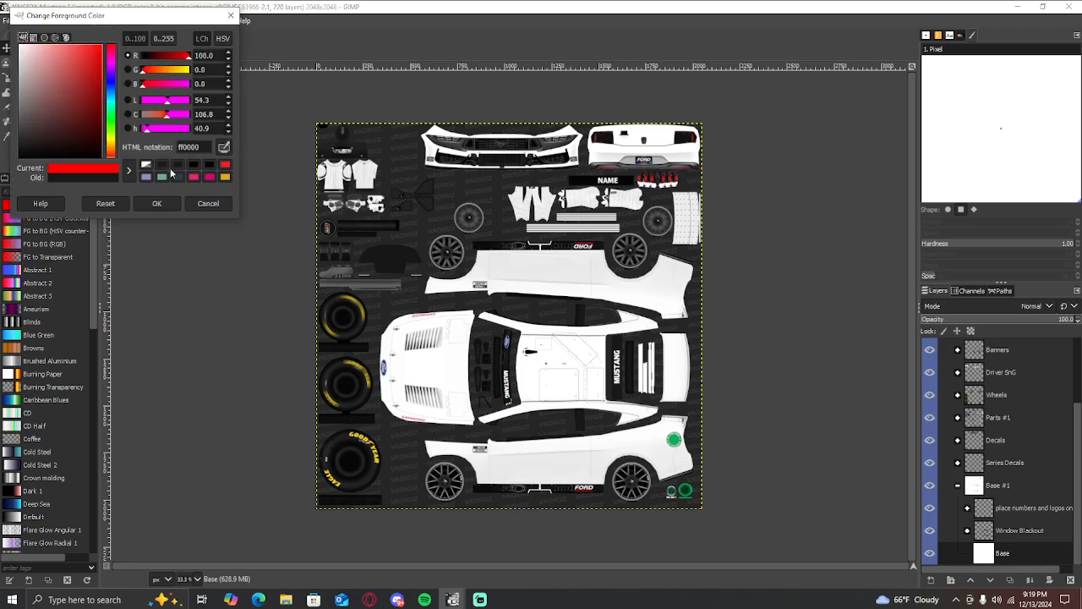
{"action": "left_click", "coordinate": [157, 203]}
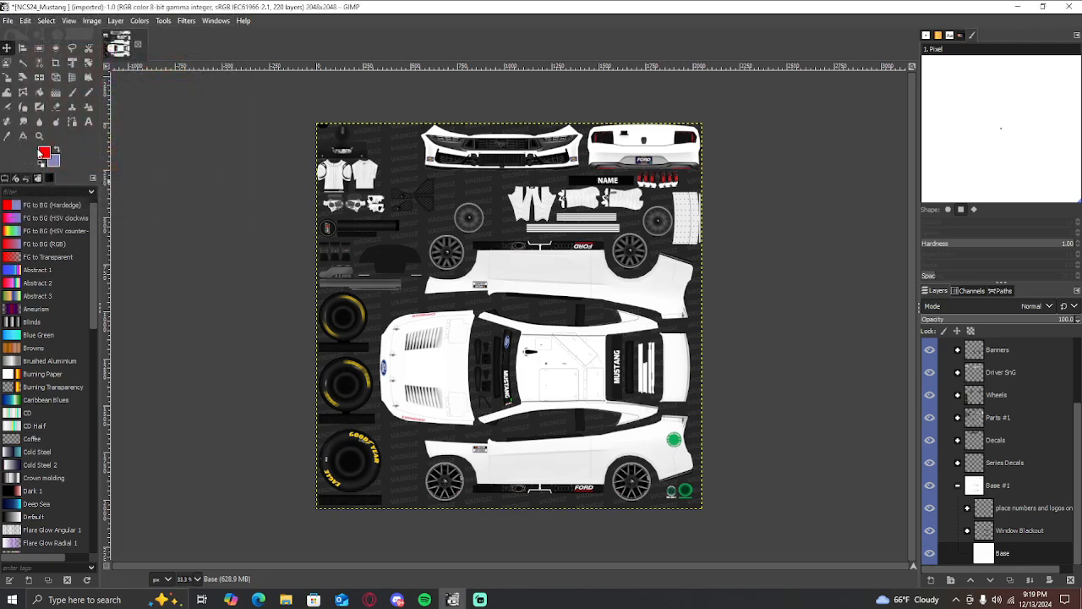
{"action": "left_click_drag", "start_coordinate": [44, 154], "coordinate": [176, 191]}
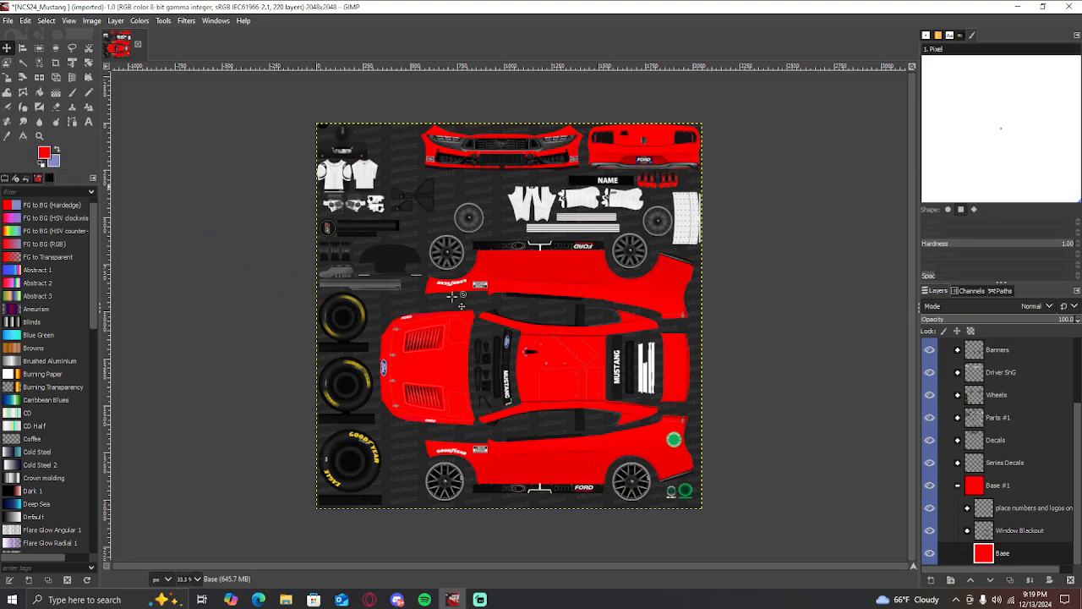
Change the foreground color to blue (0076ca) and refill the Base layer with it
{"action": "left_click", "coordinate": [48, 152]}
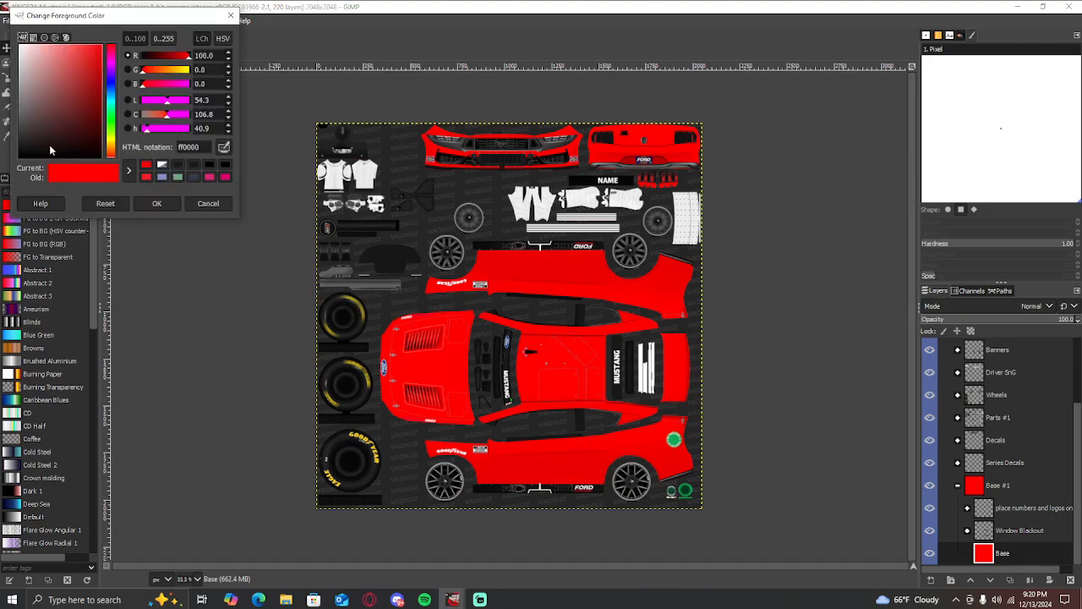
{"action": "left_click_drag", "start_coordinate": [114, 134], "coordinate": [133, 72]}
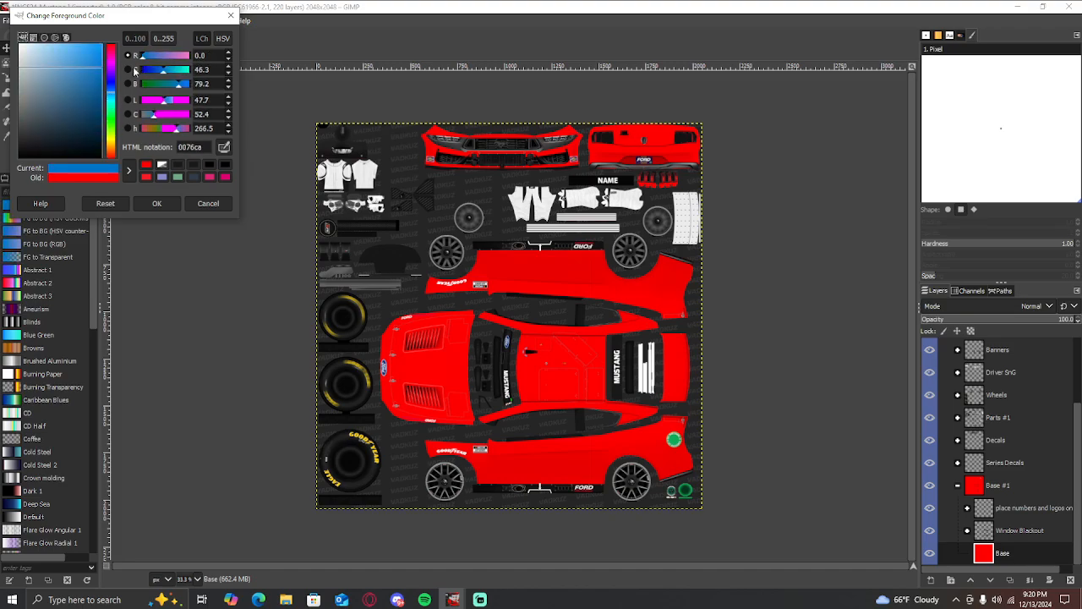
{"action": "left_click", "coordinate": [156, 204]}
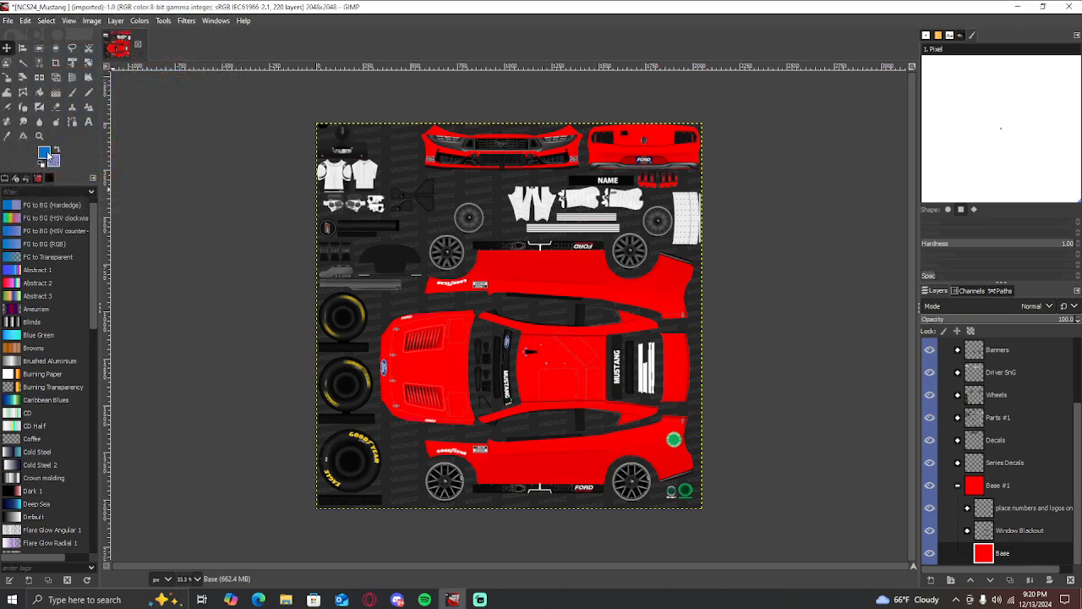
{"action": "left_click_drag", "start_coordinate": [48, 152], "coordinate": [491, 297]}
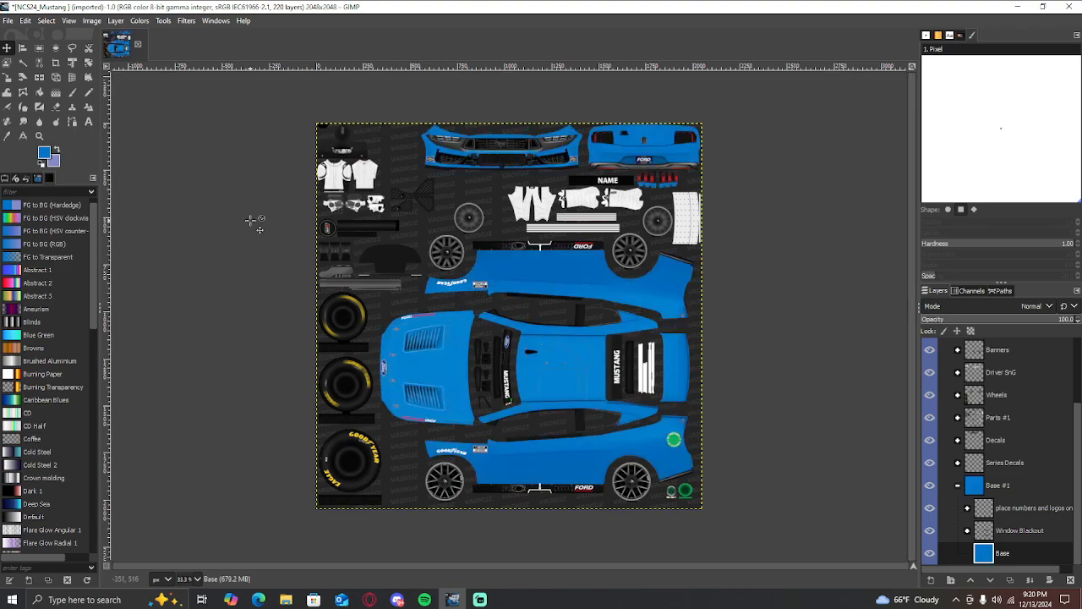
Look through the gradients list, open images list, tool options and undo history
{"action": "left_click", "coordinate": [37, 179]}
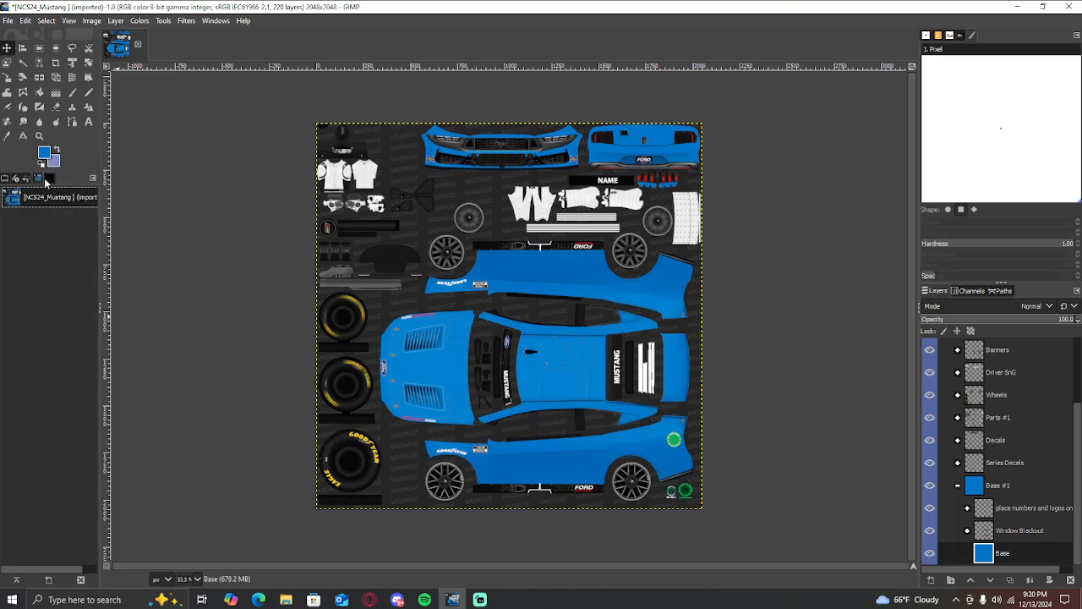
{"action": "left_click", "coordinate": [49, 178]}
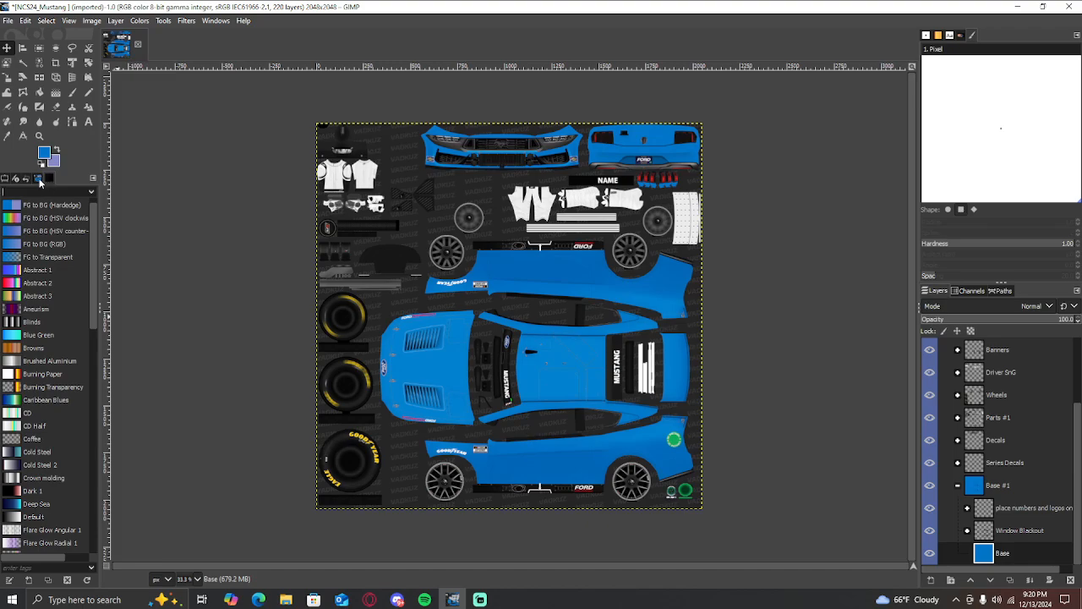
{"action": "left_click", "coordinate": [27, 181]}
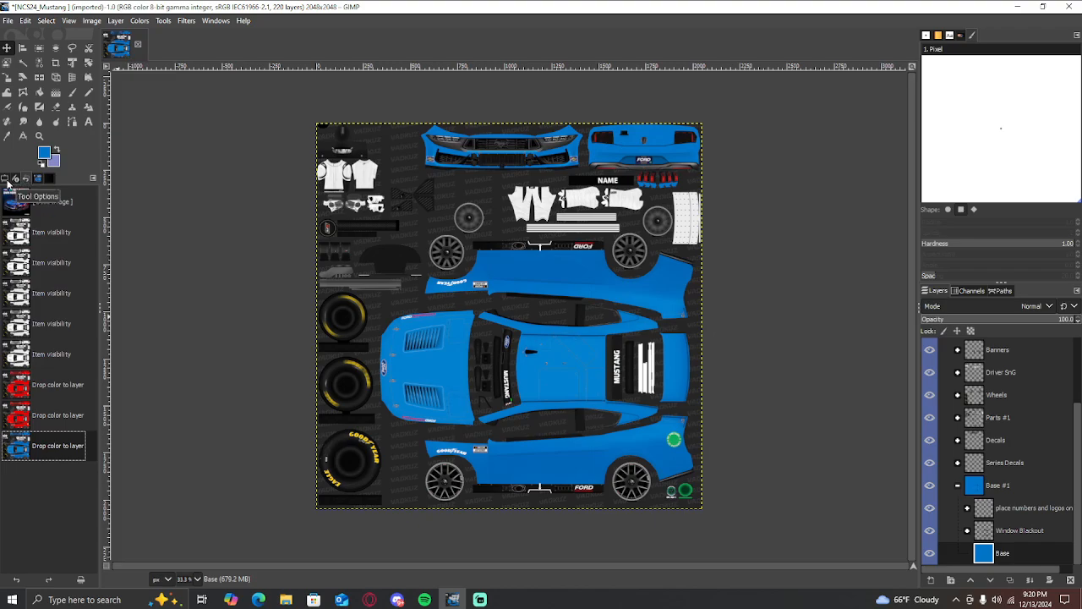
{"action": "left_click", "coordinate": [7, 181]}
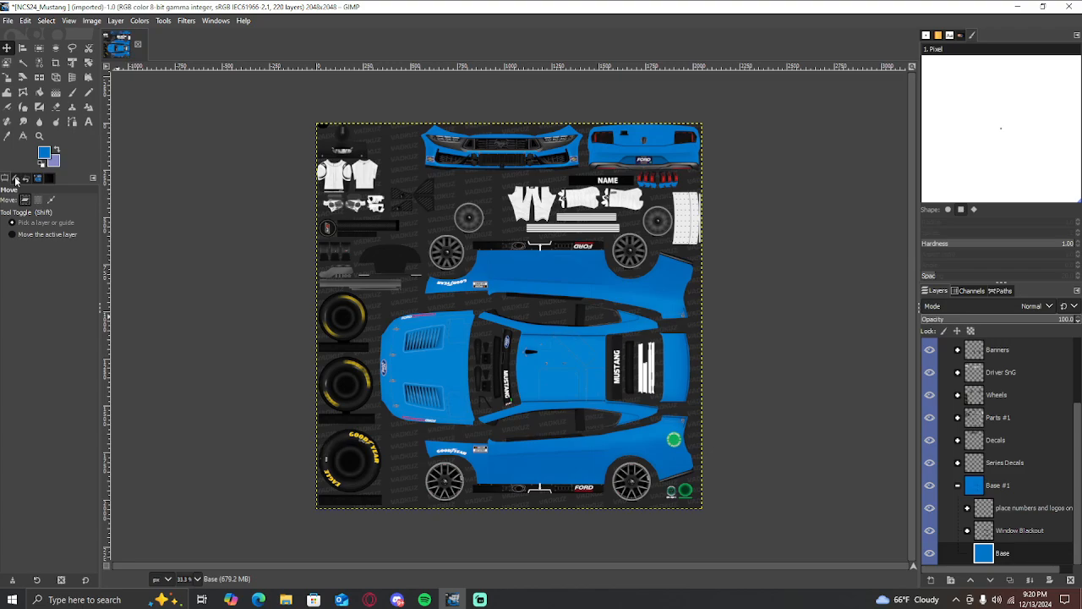
{"action": "left_click", "coordinate": [15, 179]}
{"action": "left_click", "coordinate": [25, 179]}
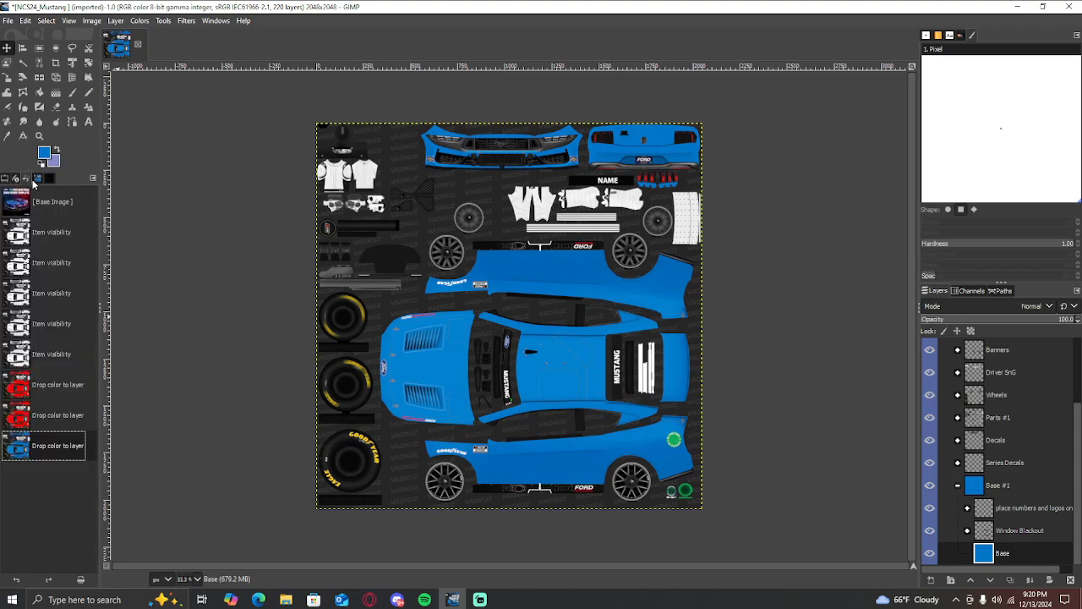
{"action": "left_click", "coordinate": [37, 179]}
{"action": "left_click", "coordinate": [49, 179]}
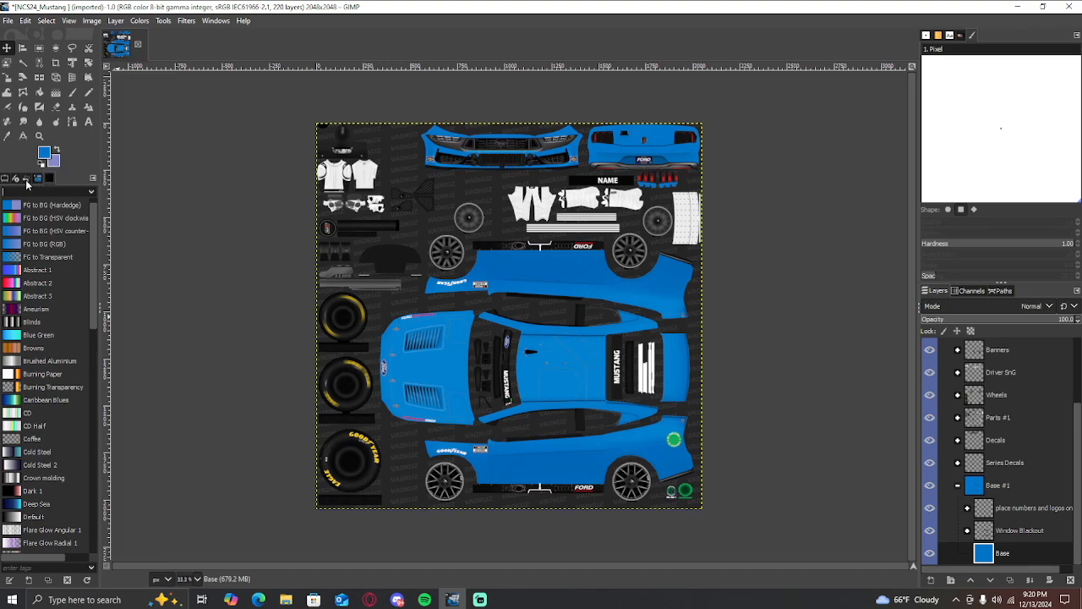
{"action": "left_click", "coordinate": [27, 179]}
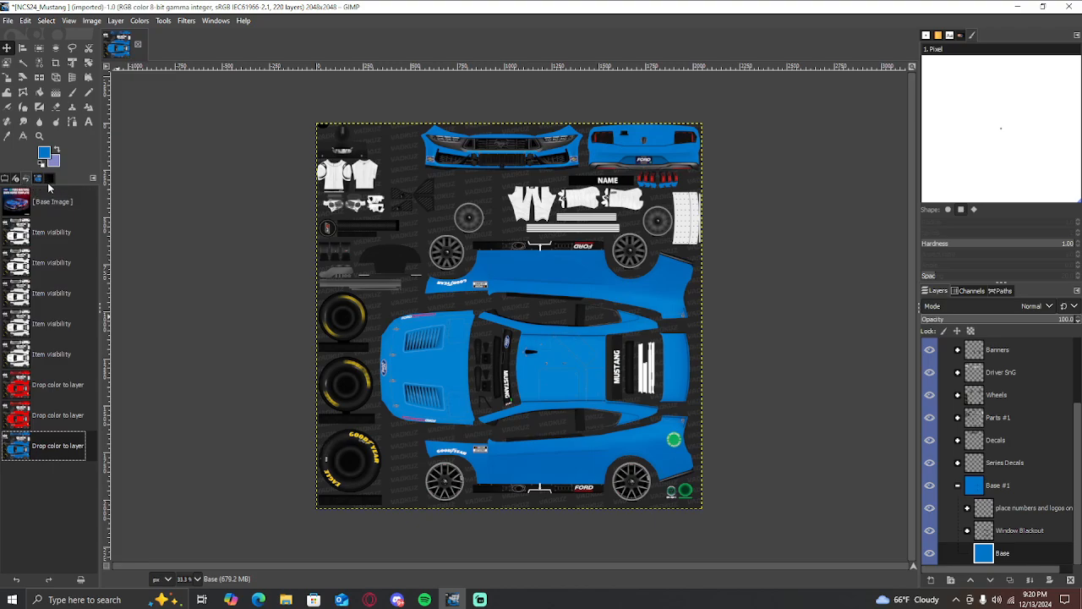
{"action": "left_click", "coordinate": [50, 180]}
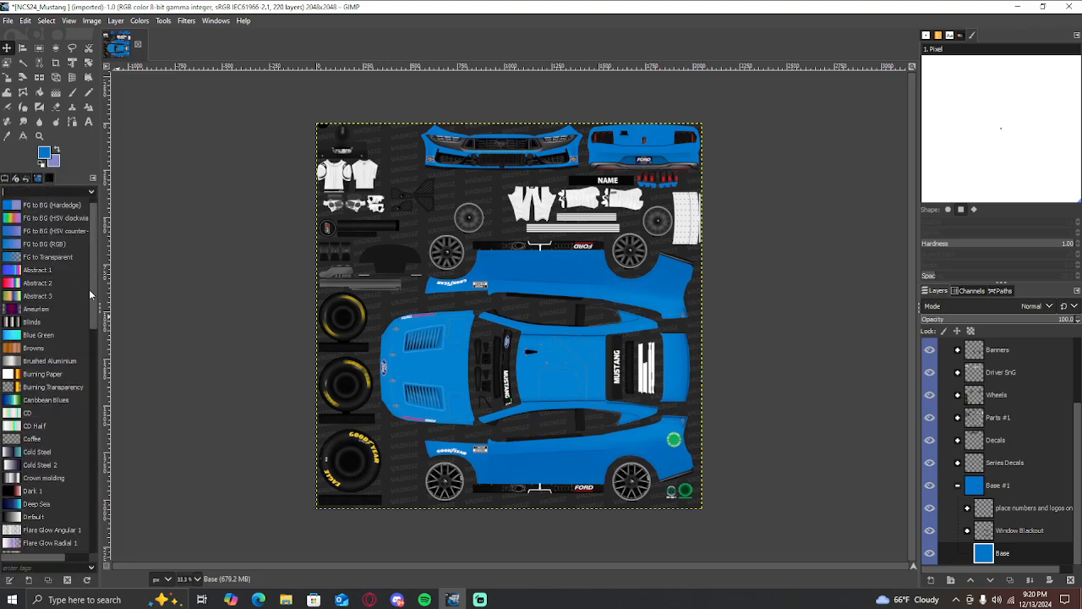
{"action": "mouse_move", "coordinate": [97, 298]}
{"action": "left_mouse_down"}
{"action": "mouse_move", "coordinate": [135, 512]}
{"action": "mouse_move", "coordinate": [94, 282]}
{"action": "left_mouse_up"}
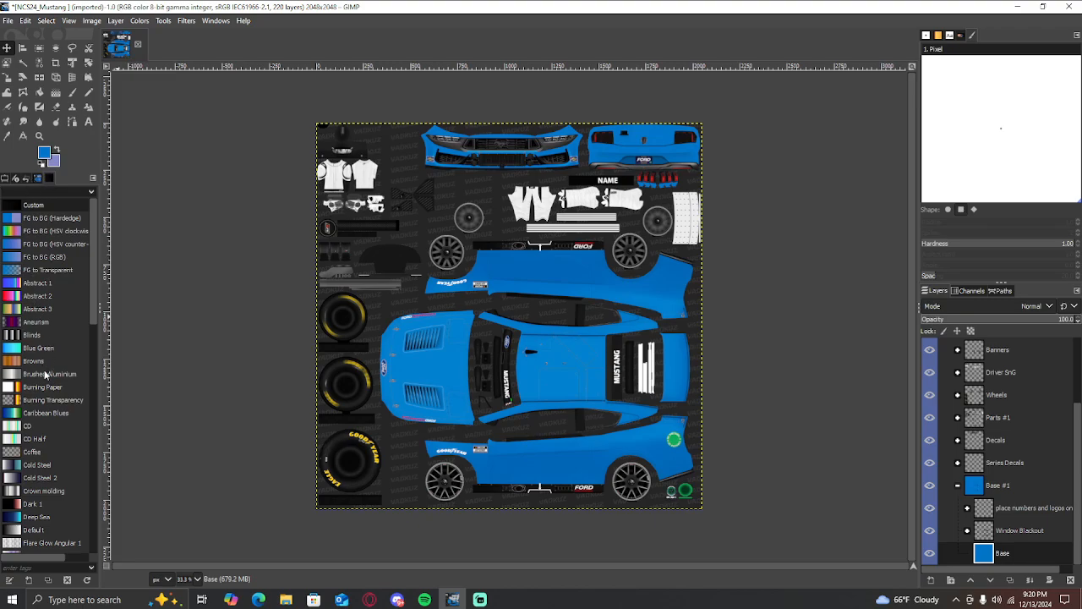
Step back through the undo history to the last Item visibility entry before the red and blue color fills
{"action": "left_click", "coordinate": [27, 178]}
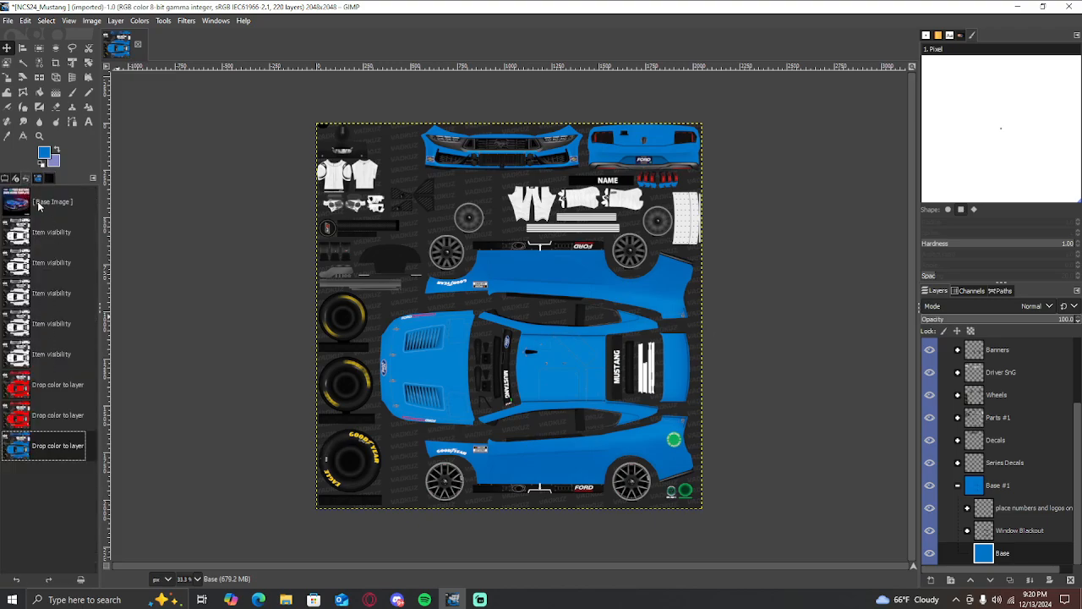
{"action": "left_click", "coordinate": [51, 415]}
{"action": "left_click", "coordinate": [51, 386]}
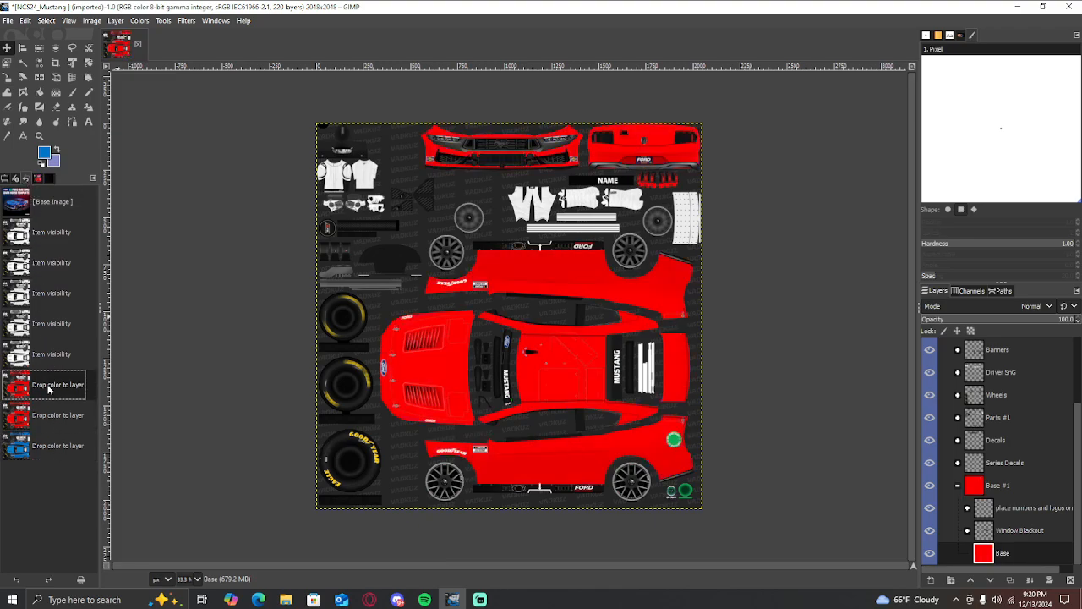
{"action": "left_click", "coordinate": [53, 352]}
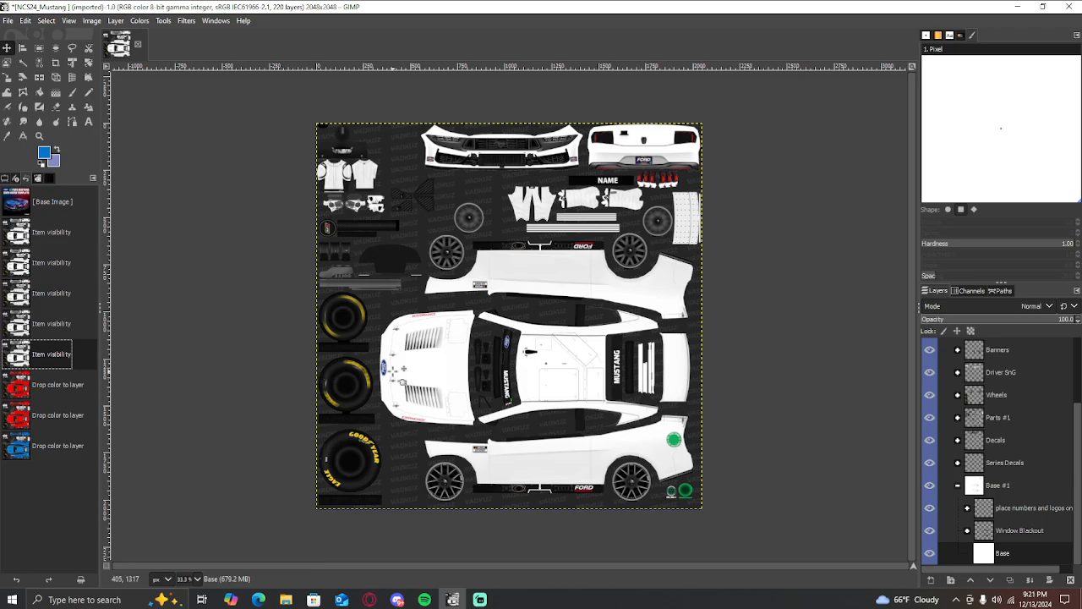
Activate the Paths tool, set the foreground color to black (000000) and fill the Base layer with it
{"action": "left_click", "coordinate": [72, 124]}
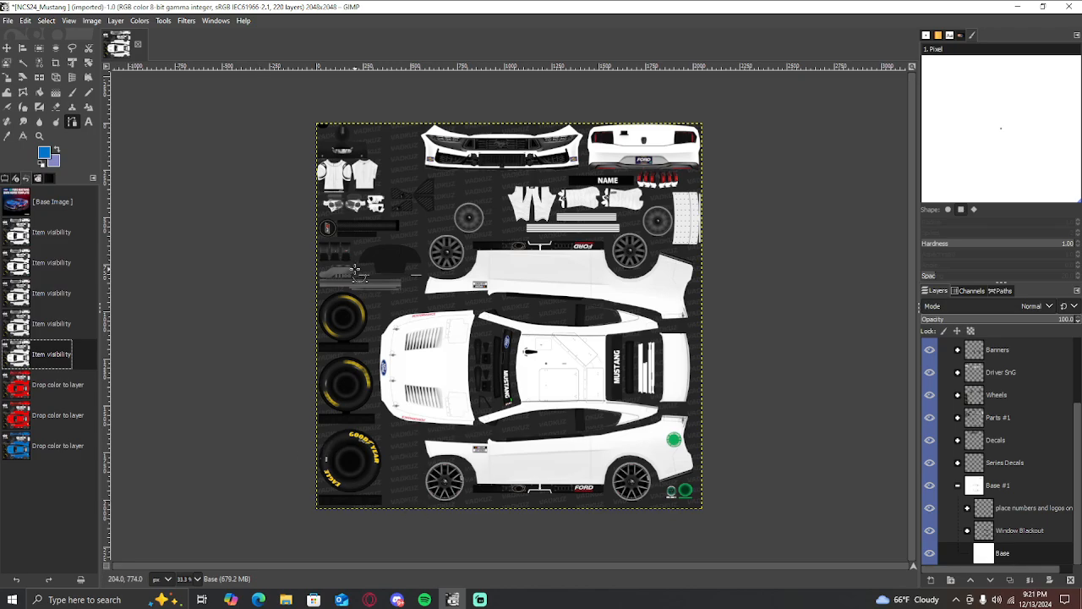
{"action": "left_click", "coordinate": [44, 155]}
{"action": "left_click_drag", "start_coordinate": [38, 133], "coordinate": [30, 159]}
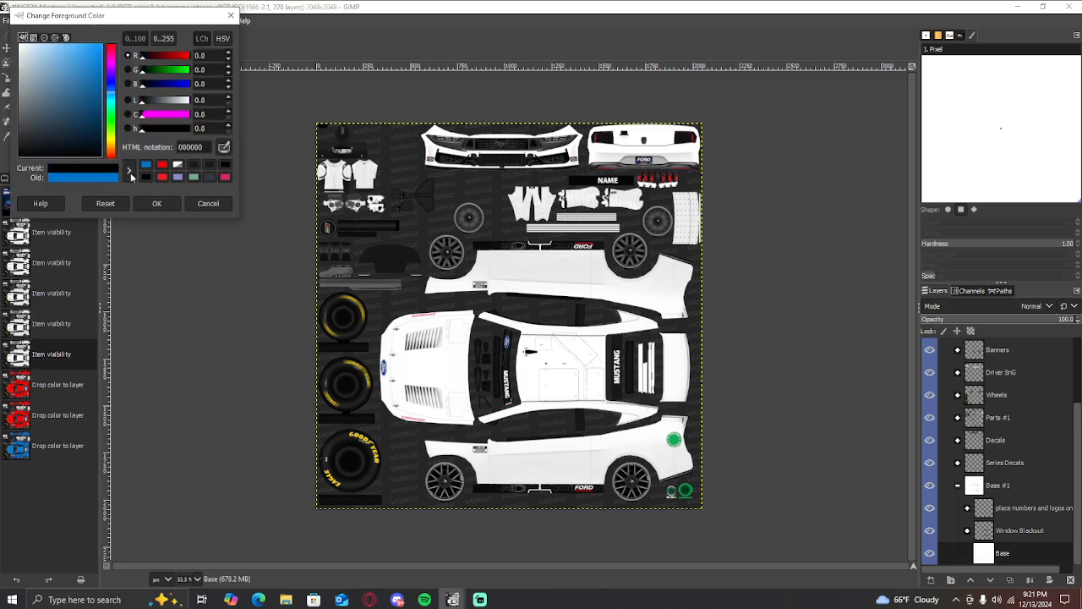
{"action": "left_click", "coordinate": [156, 205]}
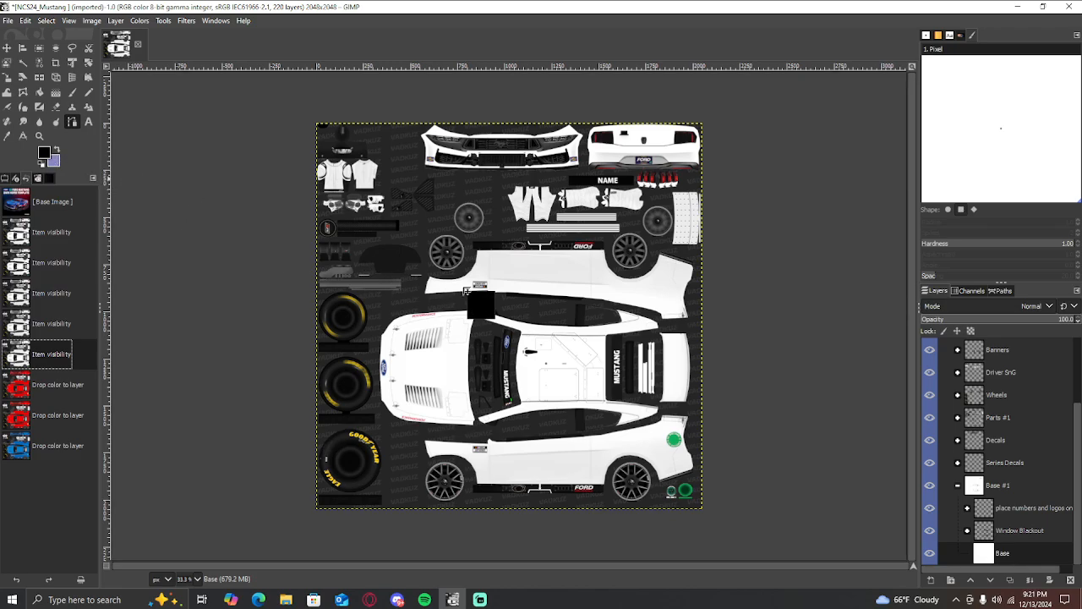
{"action": "left_click_drag", "start_coordinate": [466, 291], "coordinate": [465, 291]}
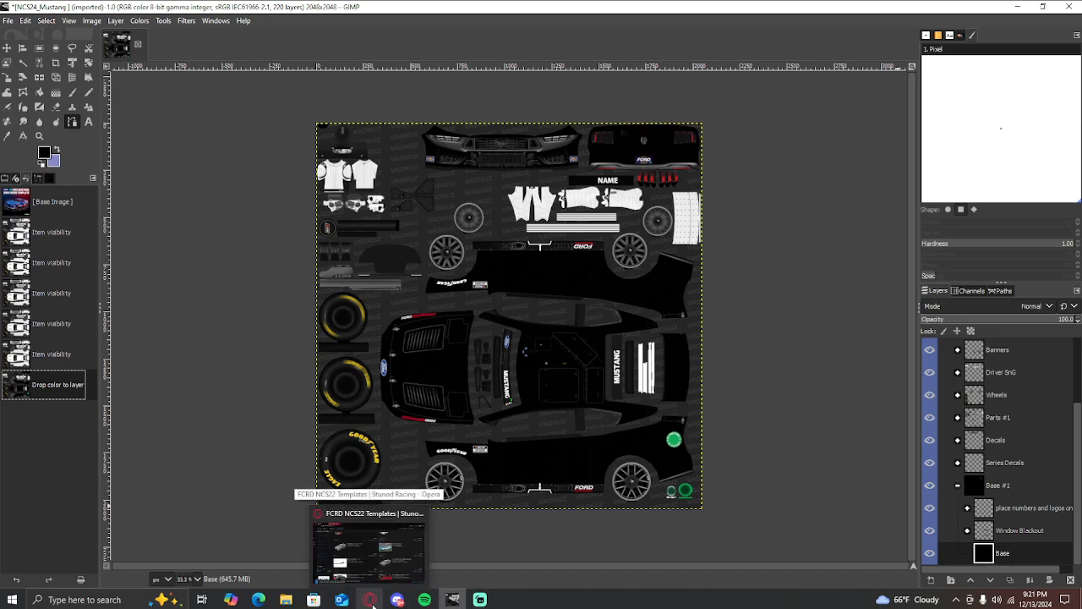
Switch to the Opera browser and search Google Images for "chase elliott 9 png"
{"action": "left_click", "coordinate": [373, 603]}
{"action": "left_click", "coordinate": [110, 14]}
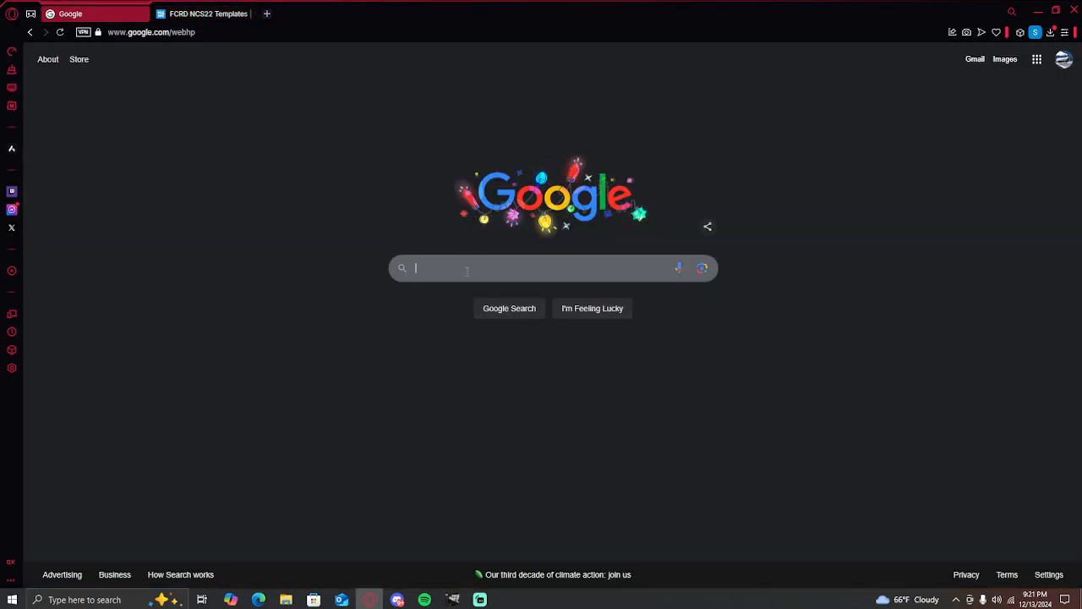
{"action": "left_click", "coordinate": [453, 600]}
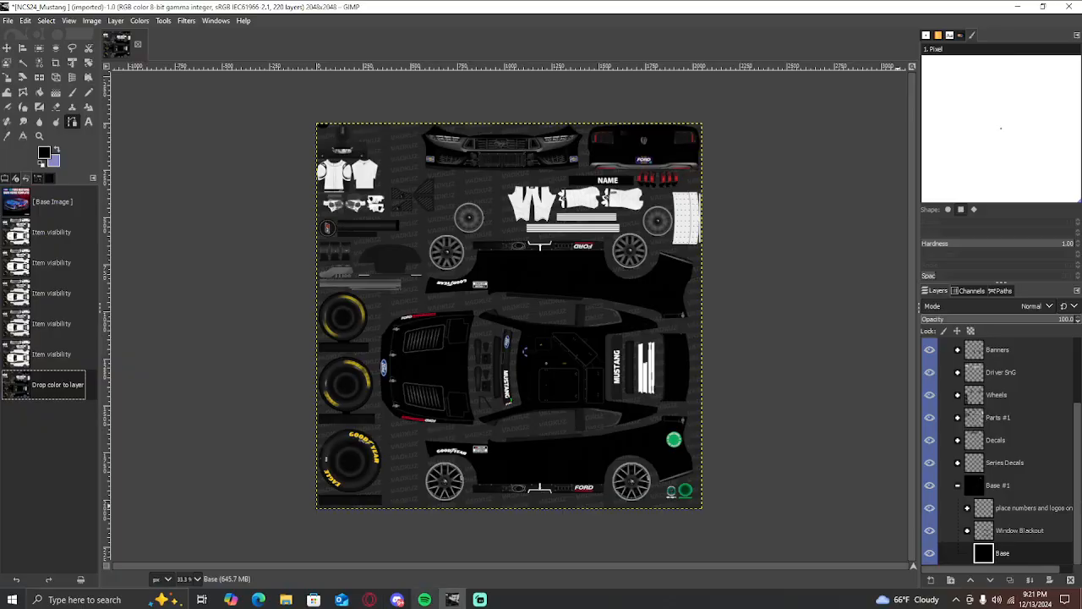
{"action": "mouse_move", "coordinate": [371, 604]}
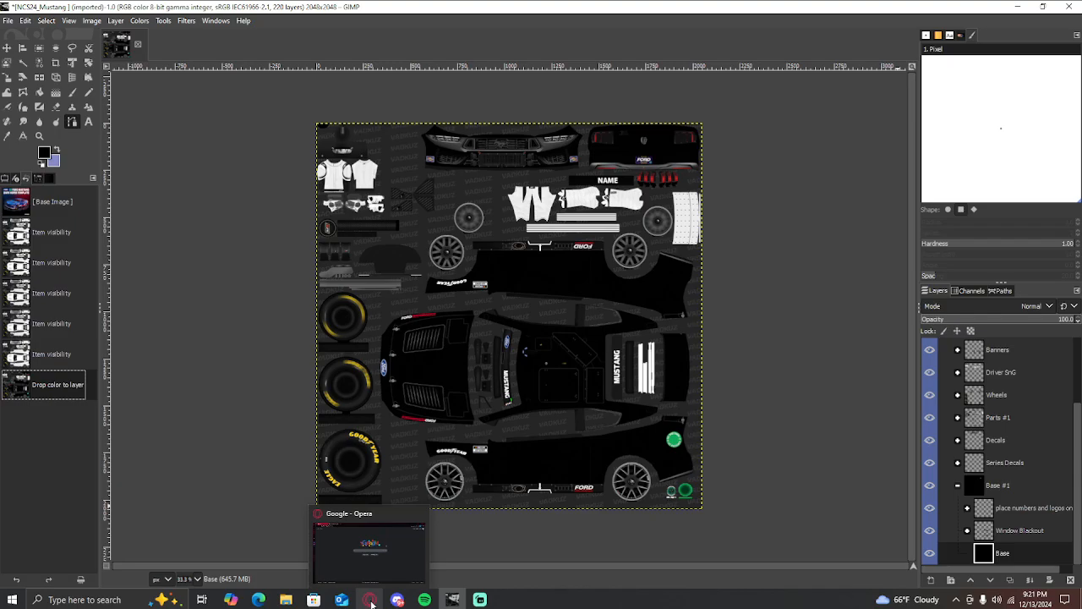
{"action": "left_click", "coordinate": [372, 602]}
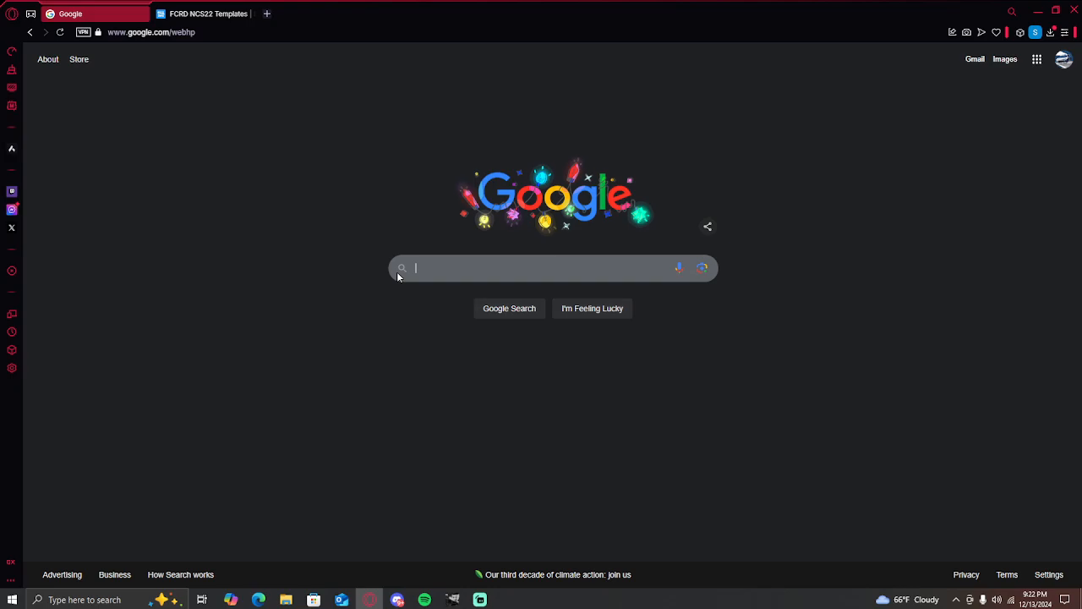
{"action": "type", "text": "chase elliuo"}
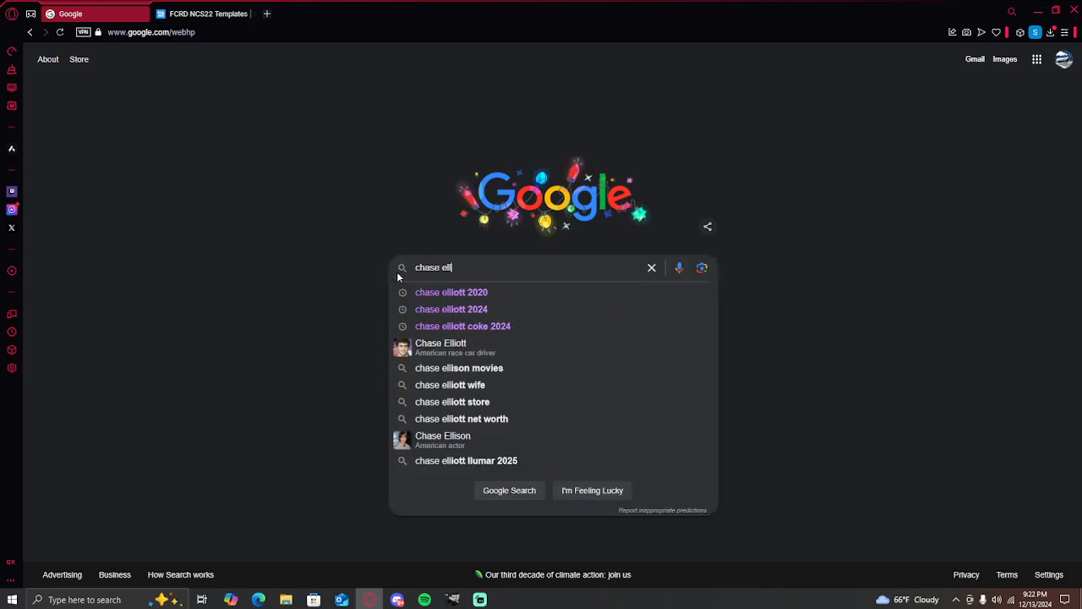
{"action": "key", "text": "BackSpace"}
{"action": "key", "text": "BackSpace"}
{"action": "type", "text": "ott"}
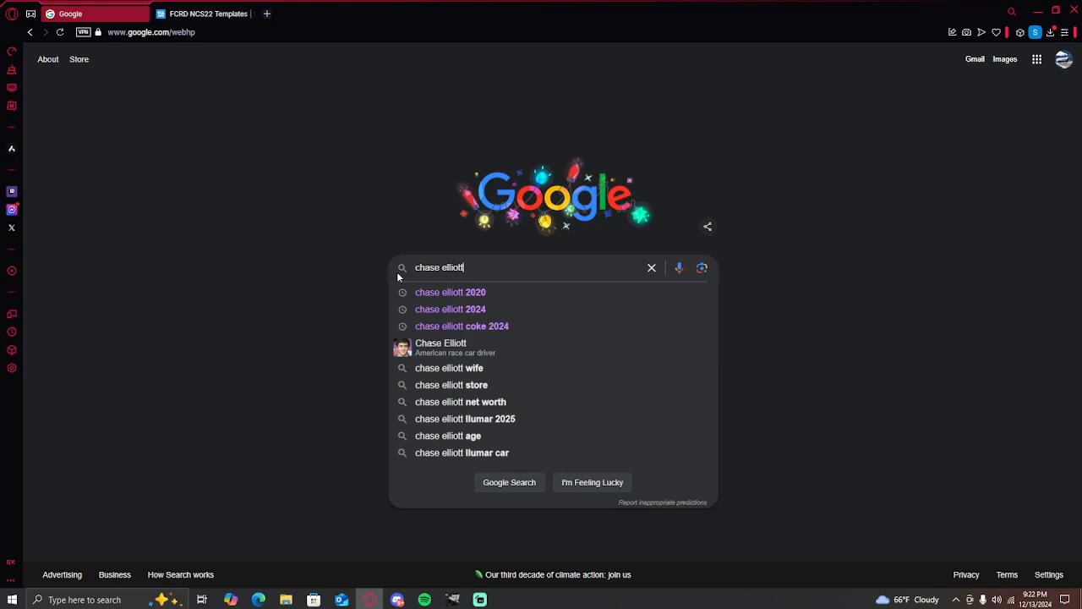
{"action": "type", "text": " 9 png"}
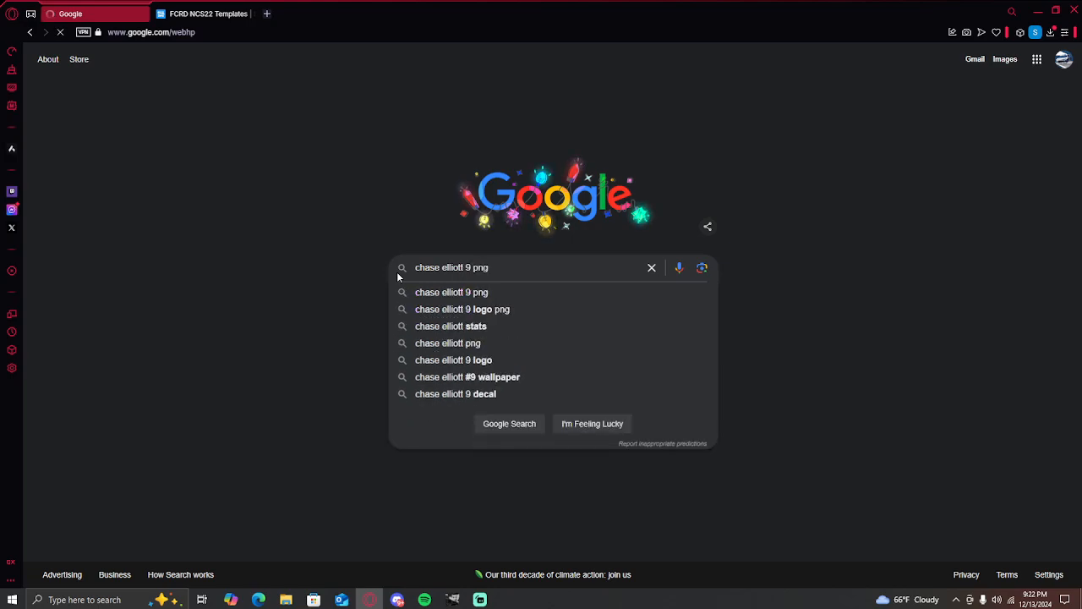
{"action": "key", "text": "Return"}
{"action": "left_click", "coordinate": [188, 108]}
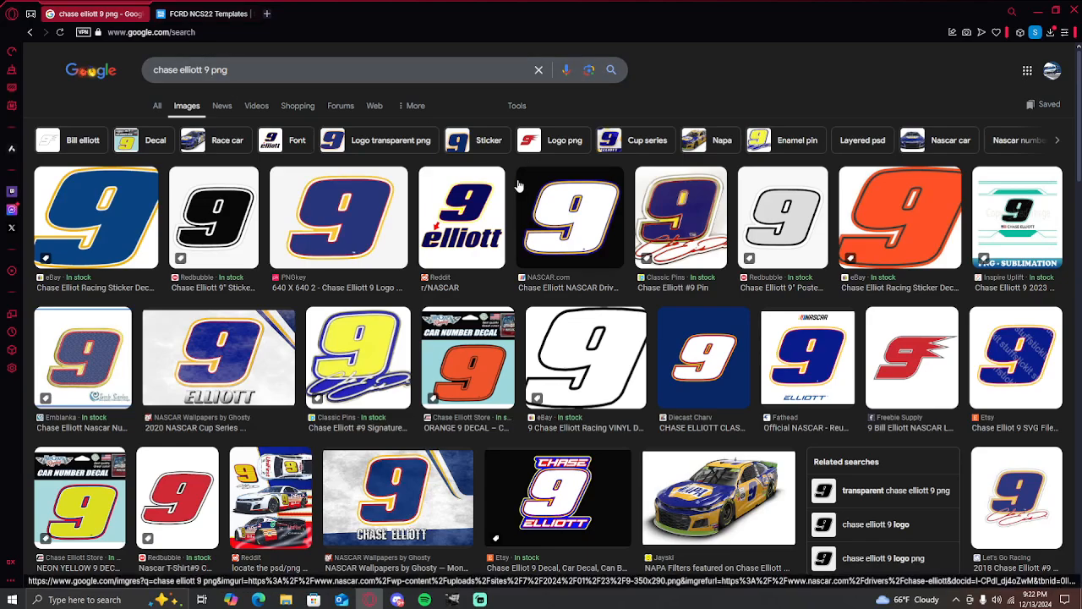
Preview several number 9 images in the results, comparing white, blue, orange, outlined and black versions for a suitable car number
{"action": "left_click", "coordinate": [568, 217]}
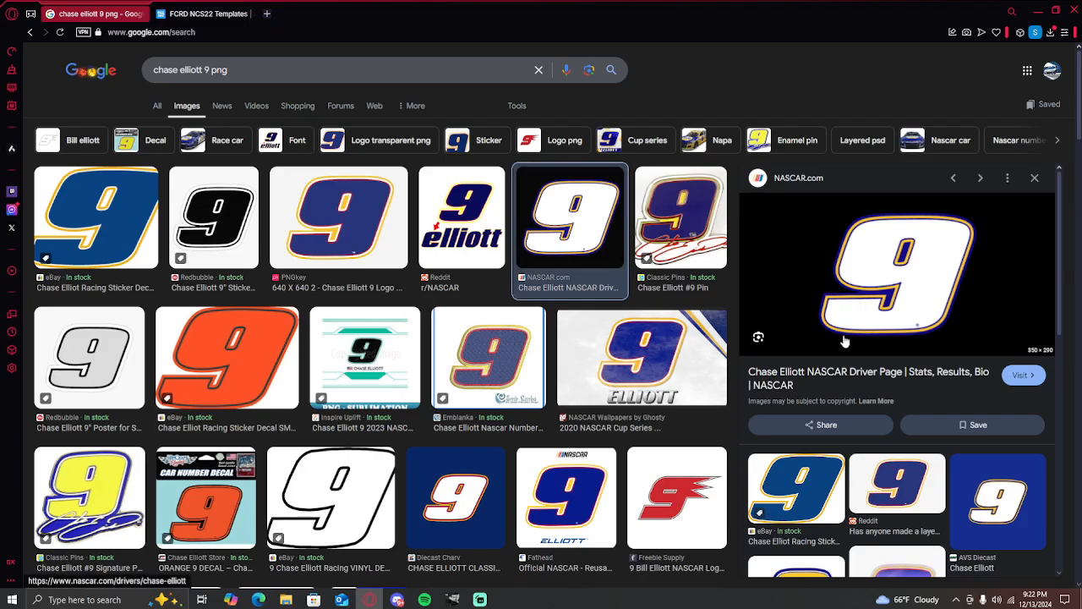
{"action": "left_click", "coordinate": [897, 482]}
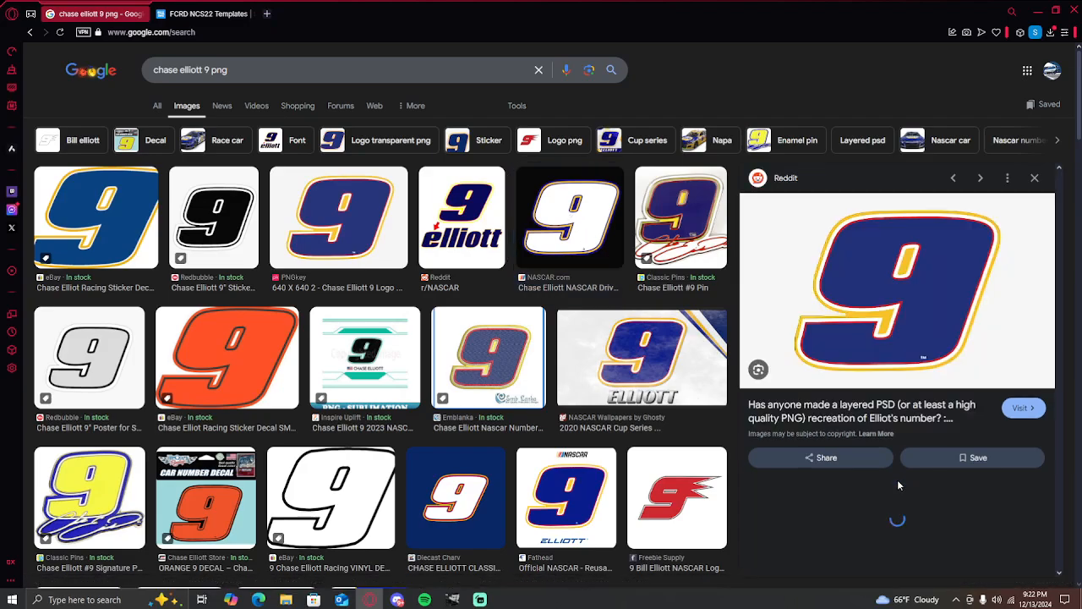
{"action": "left_click", "coordinate": [818, 505]}
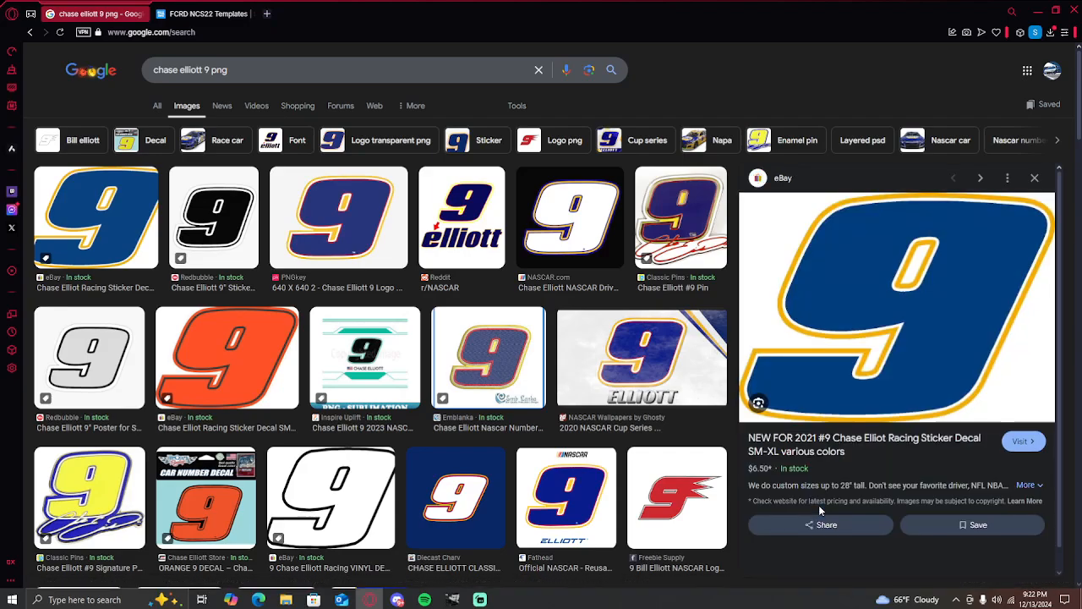
{"action": "left_click", "coordinate": [324, 238]}
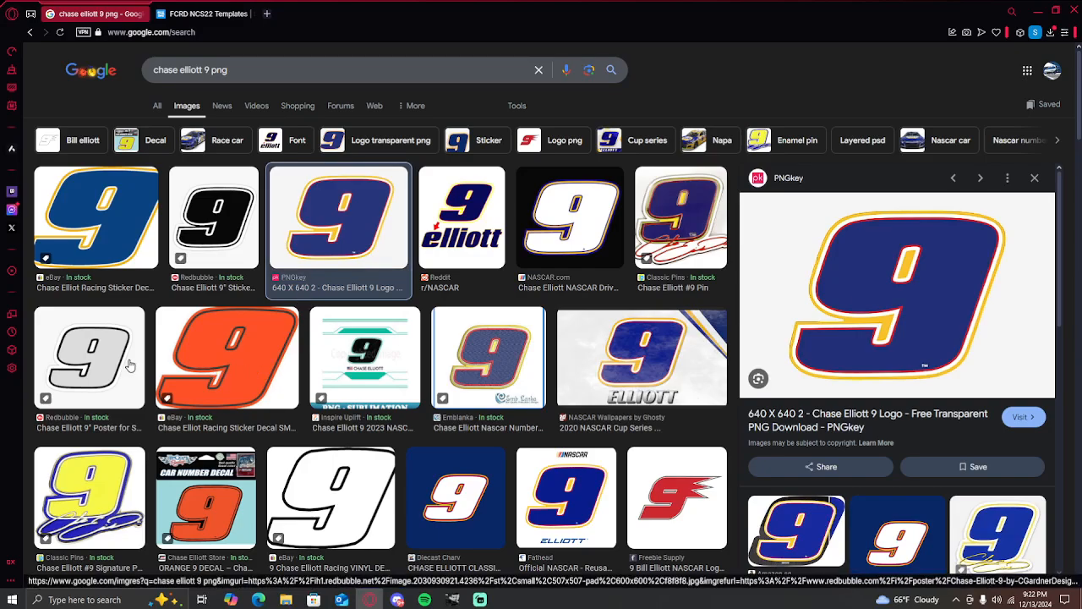
{"action": "scroll", "coordinate": [339, 249], "scroll_direction": "down", "scroll_amount": 2}
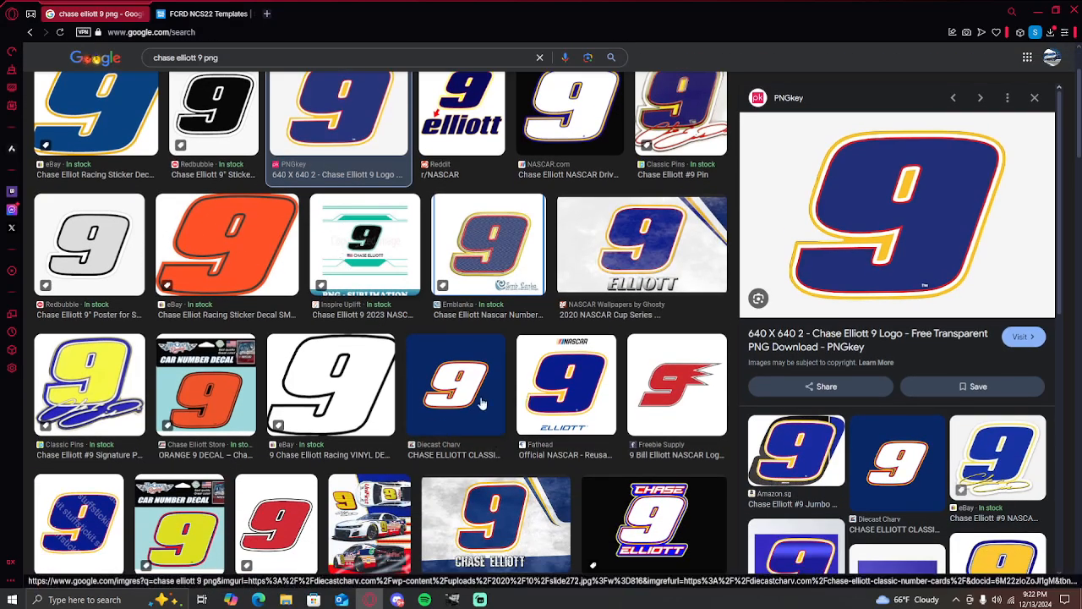
{"action": "scroll", "coordinate": [538, 405], "scroll_direction": "up", "scroll_amount": 2}
{"action": "left_click", "coordinate": [260, 365]}
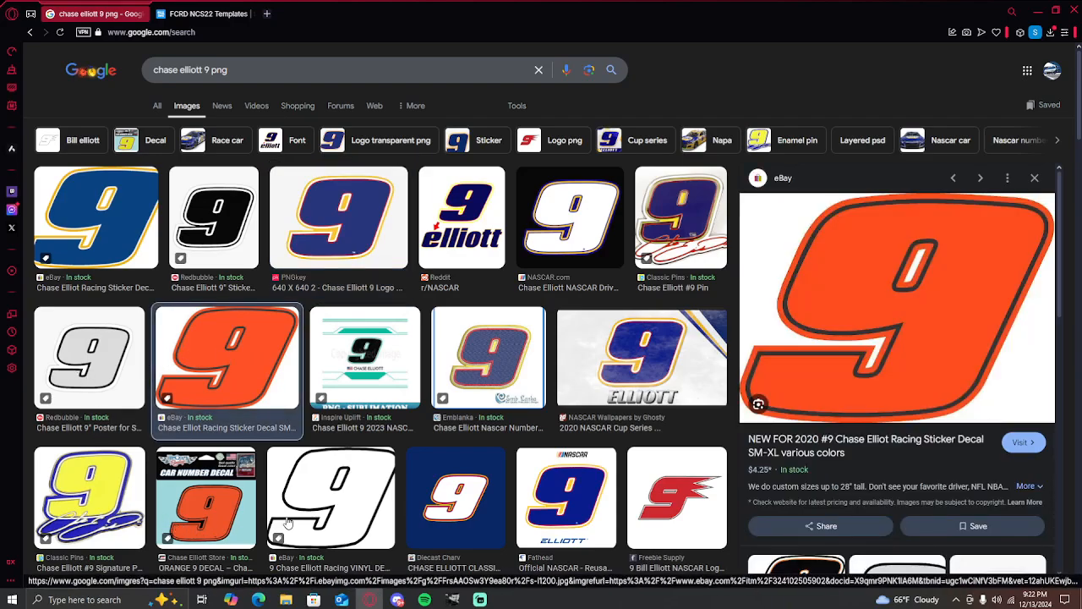
{"action": "left_click", "coordinate": [323, 507]}
{"action": "scroll", "coordinate": [470, 382], "scroll_direction": "down", "scroll_amount": 4}
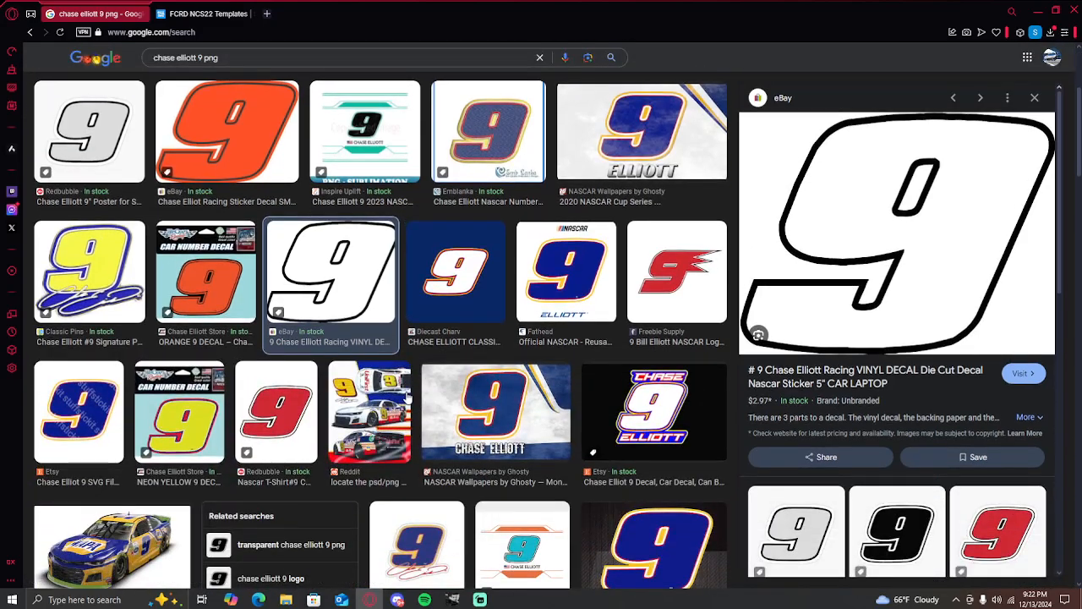
{"action": "scroll", "coordinate": [469, 382], "scroll_direction": "down", "scroll_amount": 2}
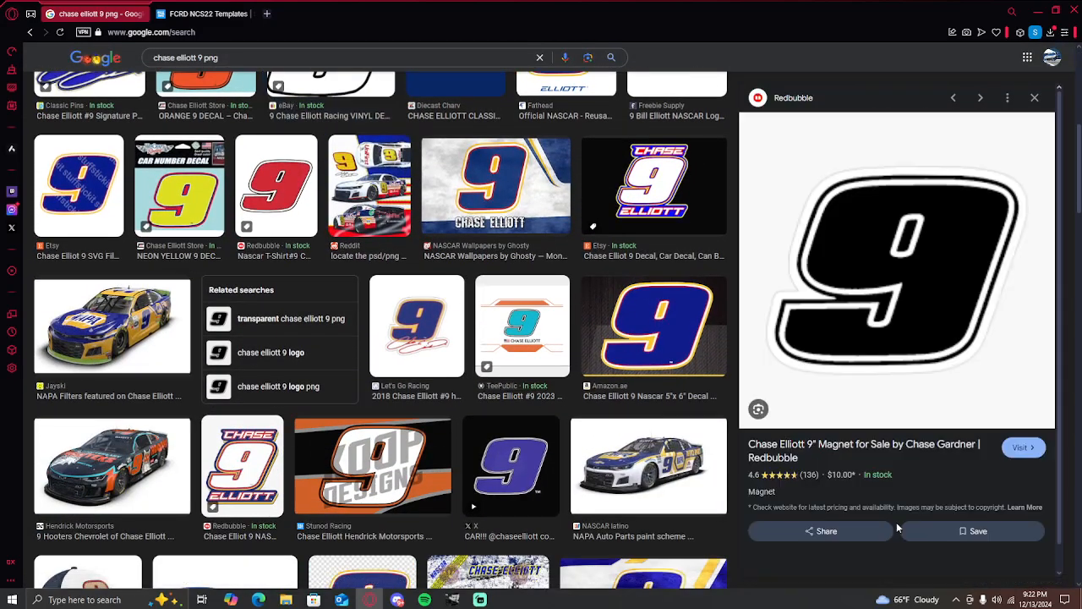
{"action": "left_click", "coordinate": [897, 529]}
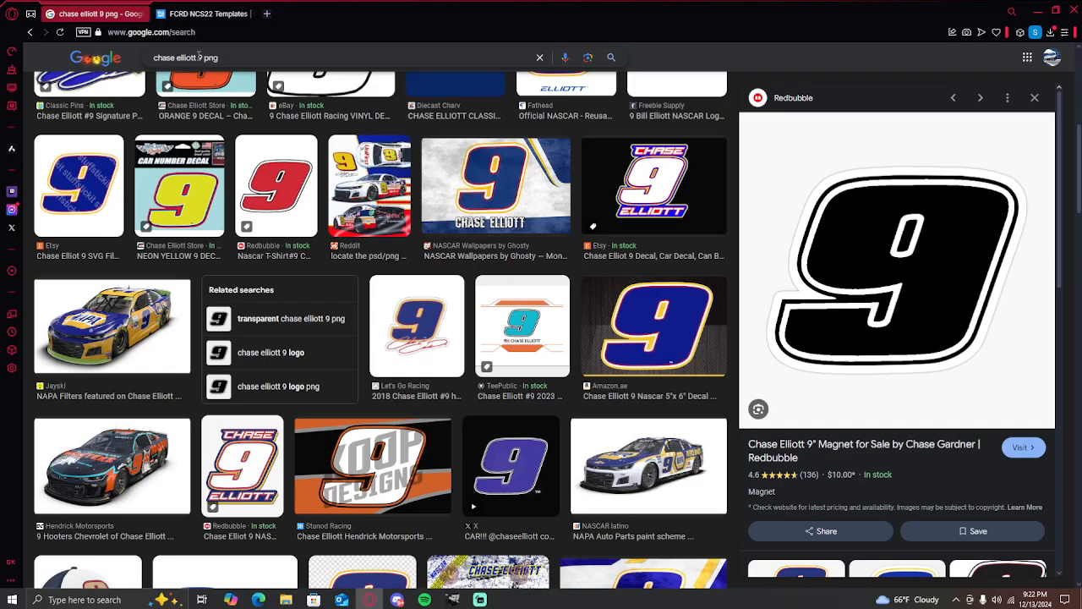
Shorten the image search to "elliott 9 png" and run it
{"action": "left_click_drag", "start_coordinate": [185, 57], "coordinate": [143, 61]}
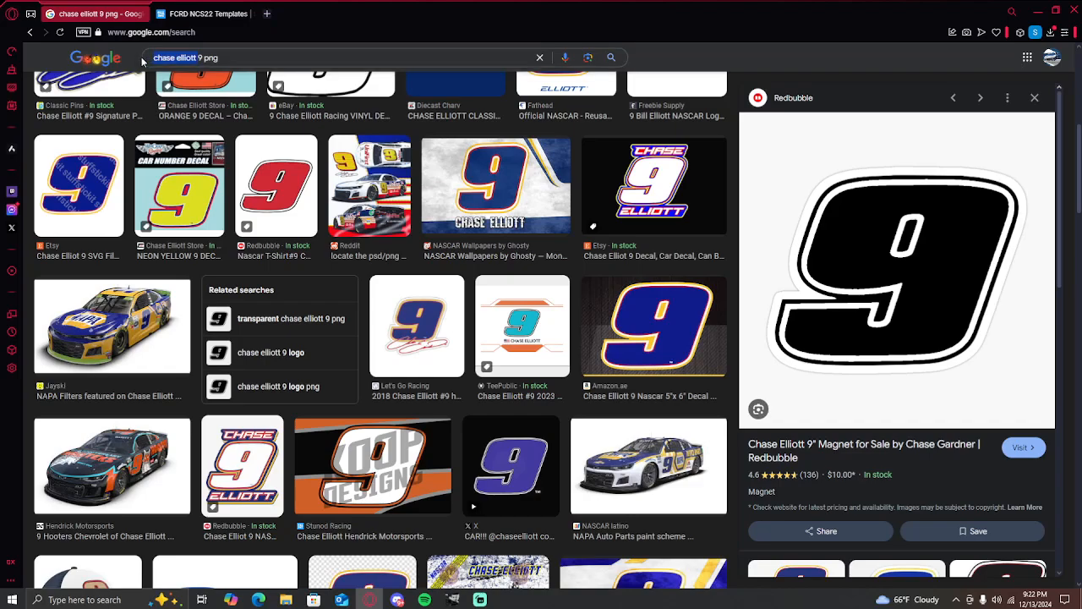
{"action": "type", "text": "elliott"}
{"action": "key", "text": "Return"}
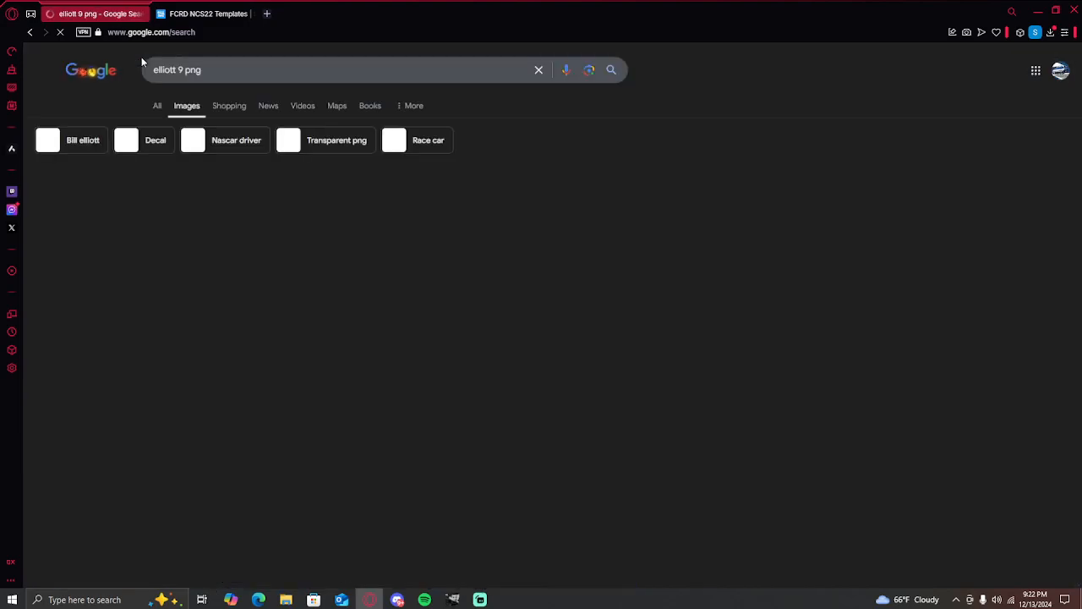
Examine the NASCAR.com number 9, its related images and the full set of results for a usable number graphic
{"action": "left_click", "coordinate": [446, 355]}
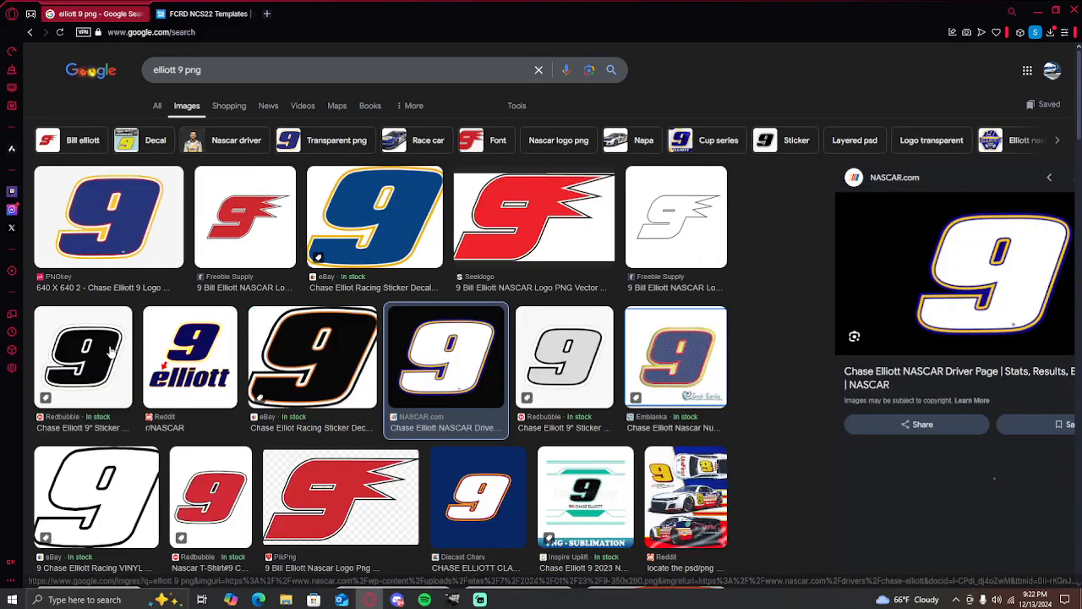
{"action": "scroll", "coordinate": [895, 467], "scroll_direction": "down", "scroll_amount": 5}
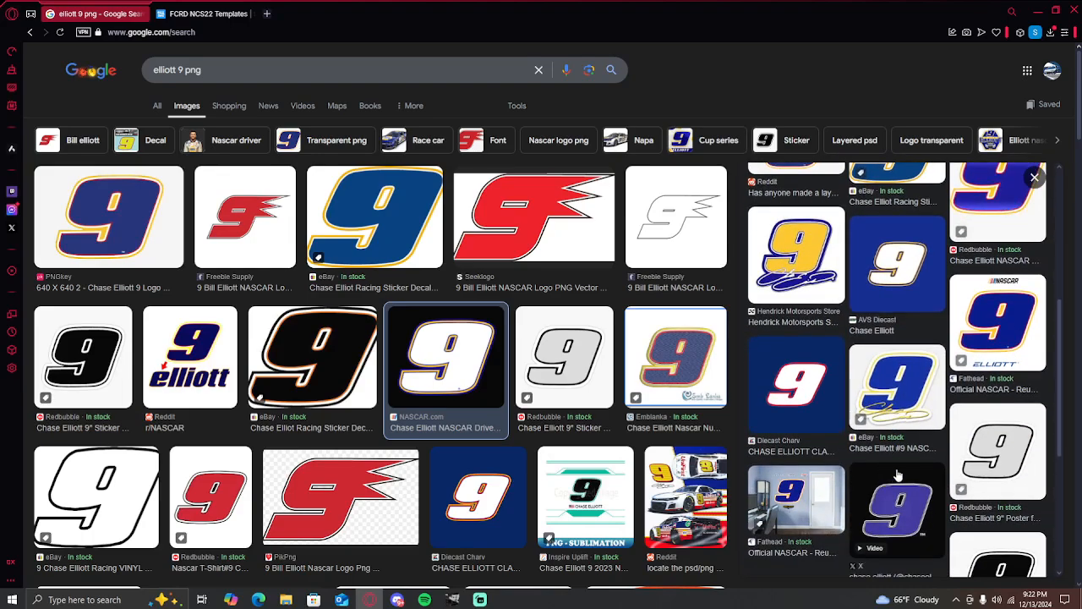
{"action": "scroll", "coordinate": [895, 467], "scroll_direction": "down", "scroll_amount": 3}
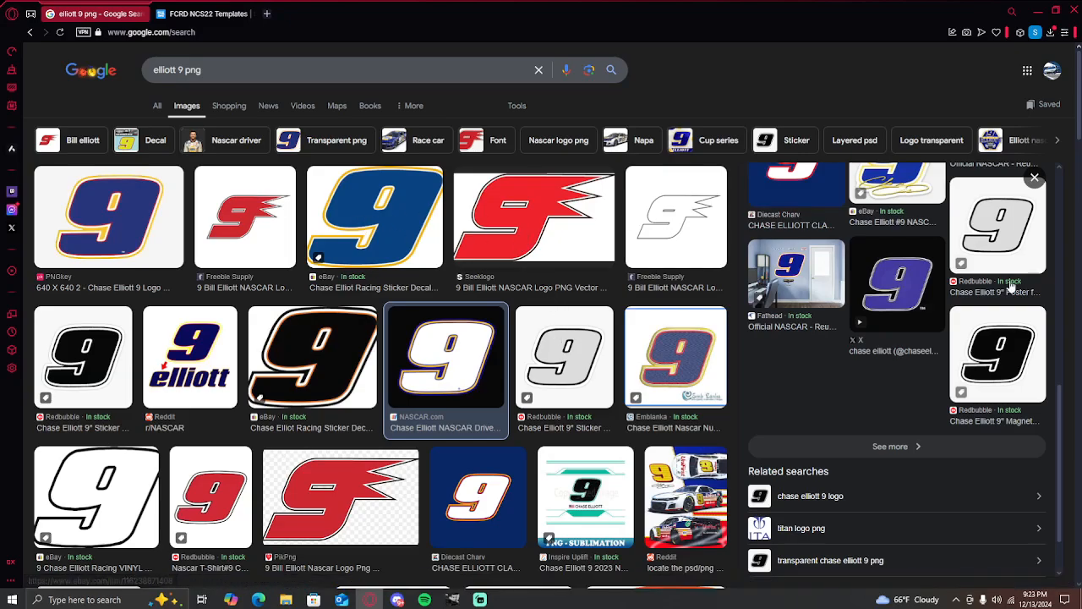
{"action": "scroll", "coordinate": [1012, 285], "scroll_direction": "up", "scroll_amount": 4}
{"action": "left_click", "coordinate": [1038, 183]}
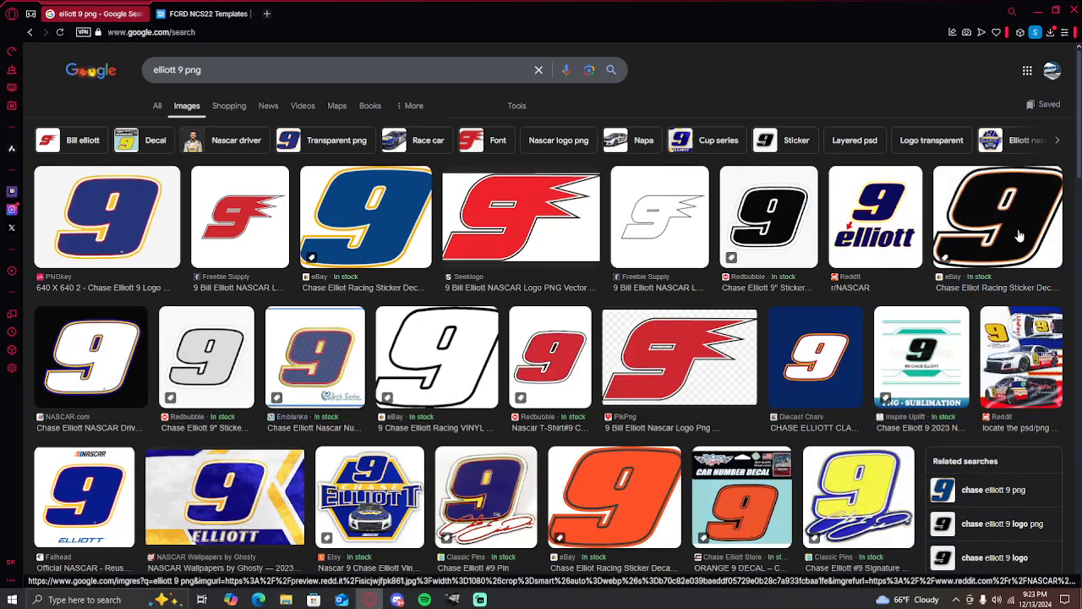
{"action": "scroll", "coordinate": [634, 360], "scroll_direction": "down", "scroll_amount": 7}
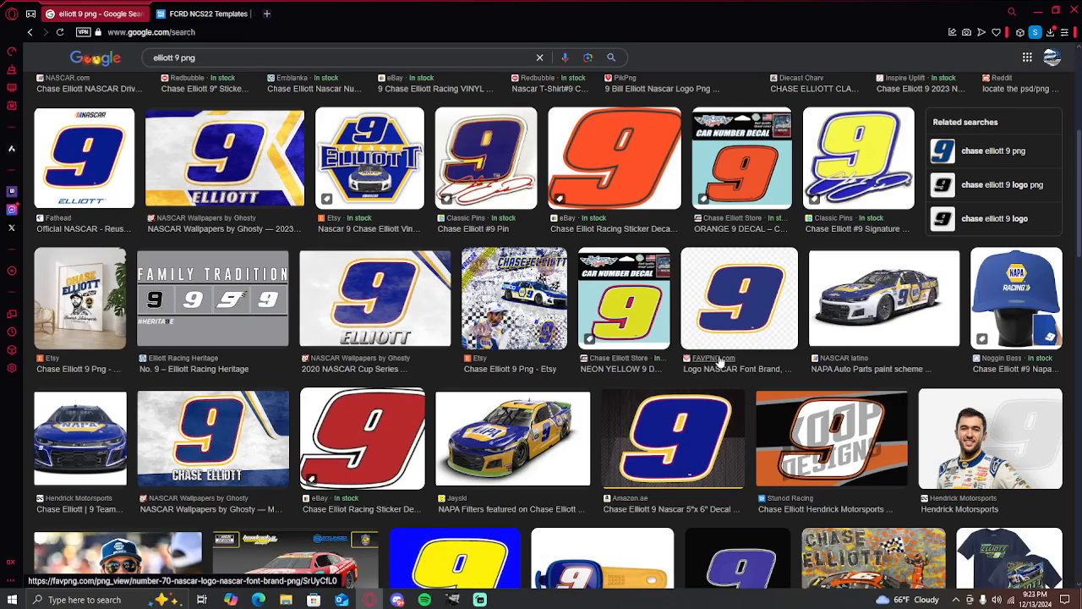
{"action": "scroll", "coordinate": [432, 297], "scroll_direction": "down", "scroll_amount": 3}
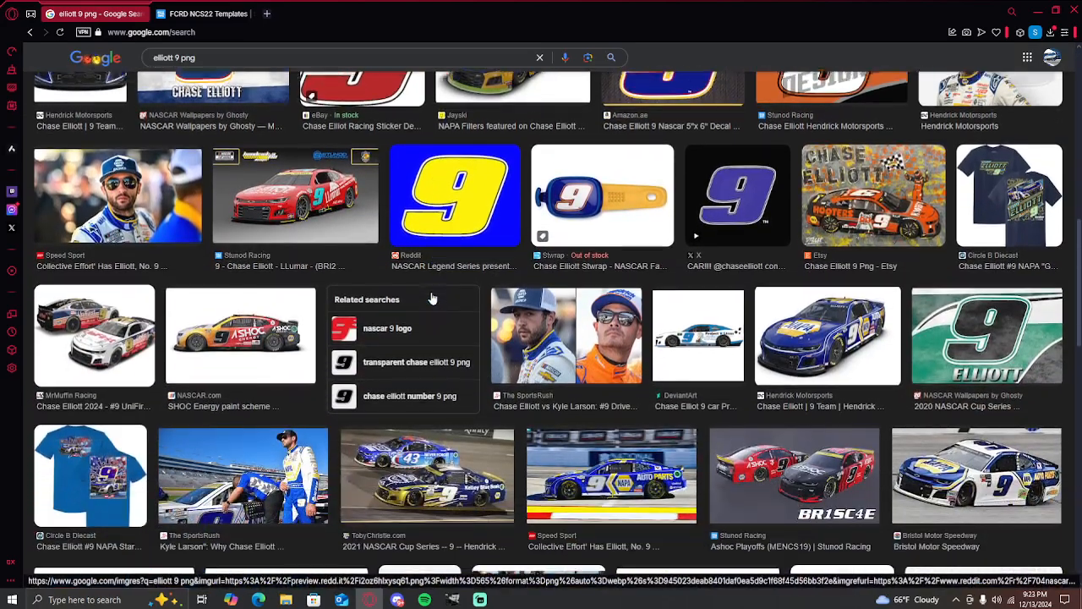
{"action": "scroll", "coordinate": [431, 296], "scroll_direction": "down", "scroll_amount": 10}
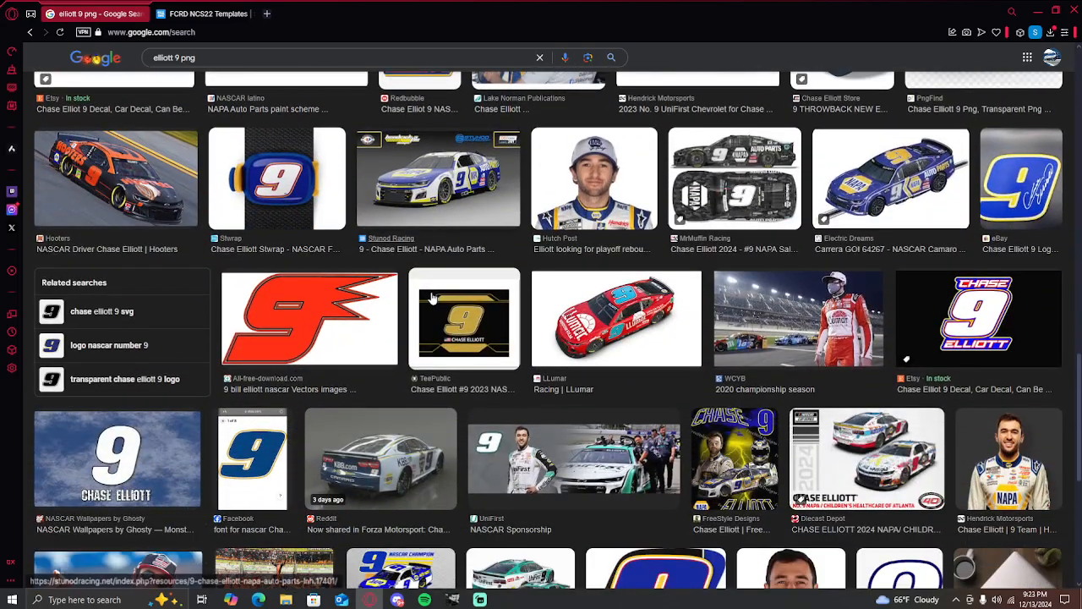
{"action": "scroll", "coordinate": [432, 297], "scroll_direction": "down", "scroll_amount": 2}
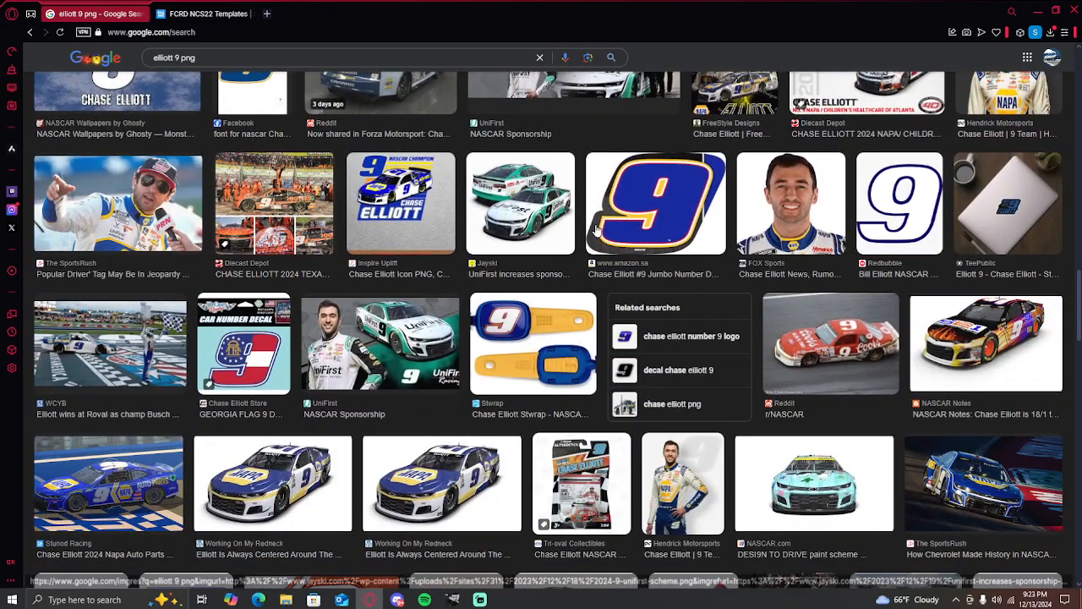
{"action": "scroll", "coordinate": [713, 226], "scroll_direction": "down", "scroll_amount": 6}
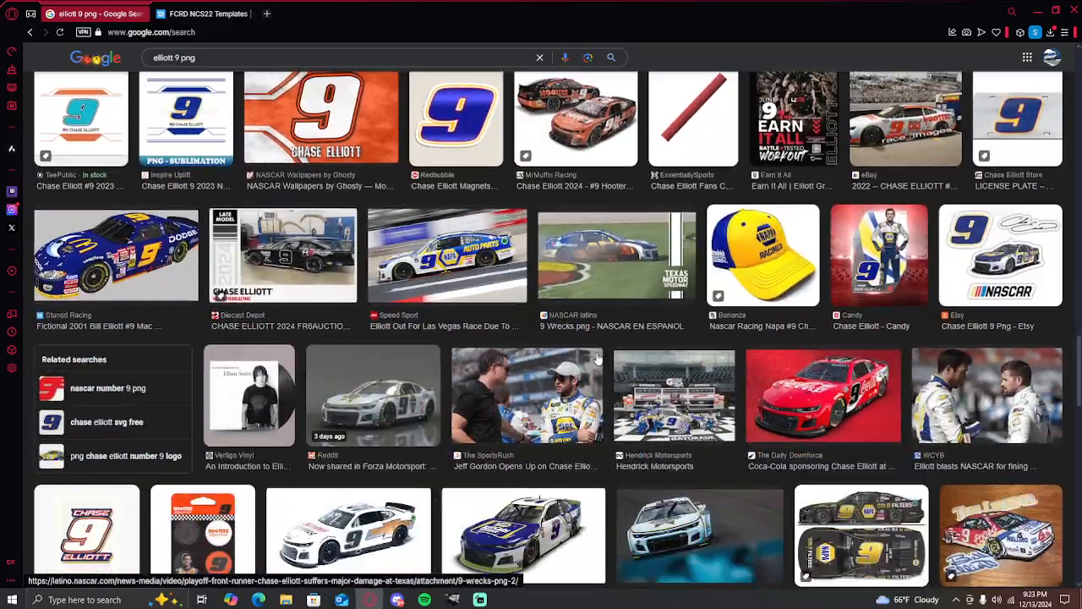
{"action": "scroll", "coordinate": [581, 383], "scroll_direction": "up", "scroll_amount": 3}
{"action": "scroll", "coordinate": [582, 383], "scroll_direction": "up", "scroll_amount": 15}
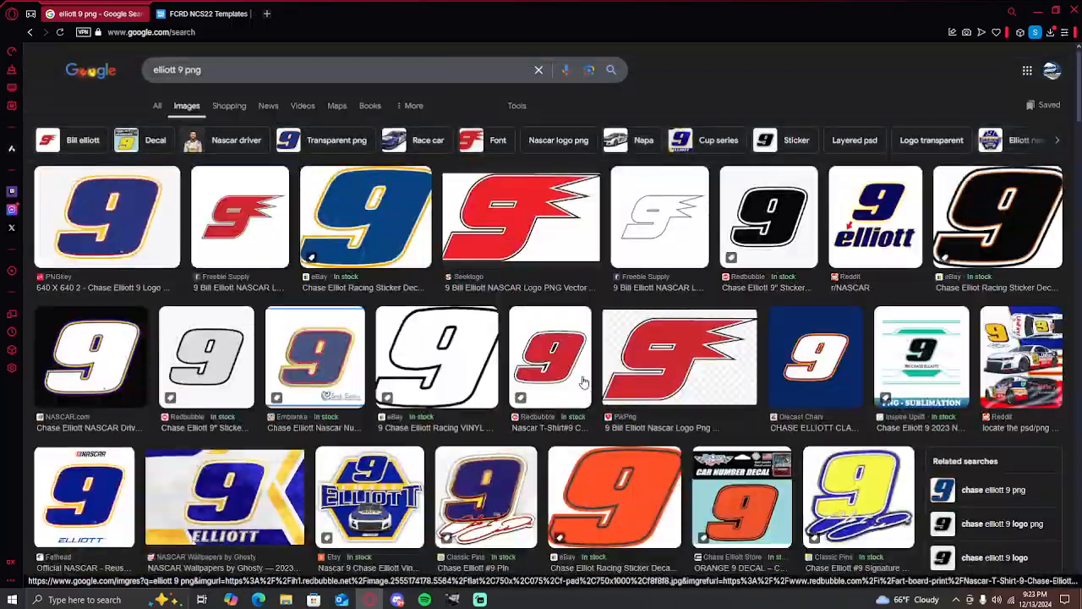
Narrow the image results to transparent PNG and preview the blue 9 logo from PNGkey
{"action": "left_click", "coordinate": [337, 141]}
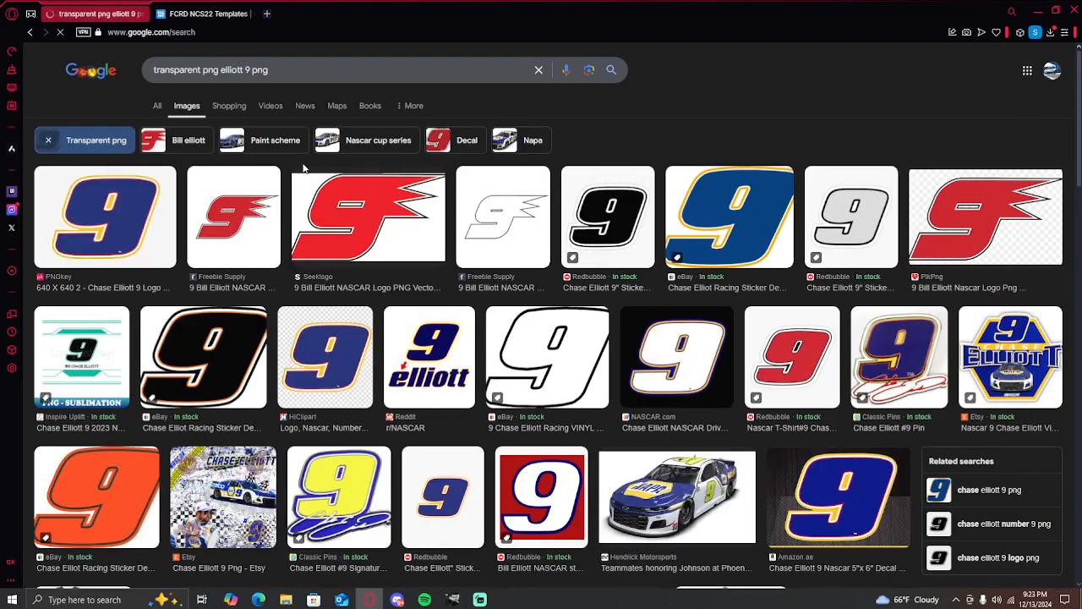
{"action": "left_click", "coordinate": [71, 201]}
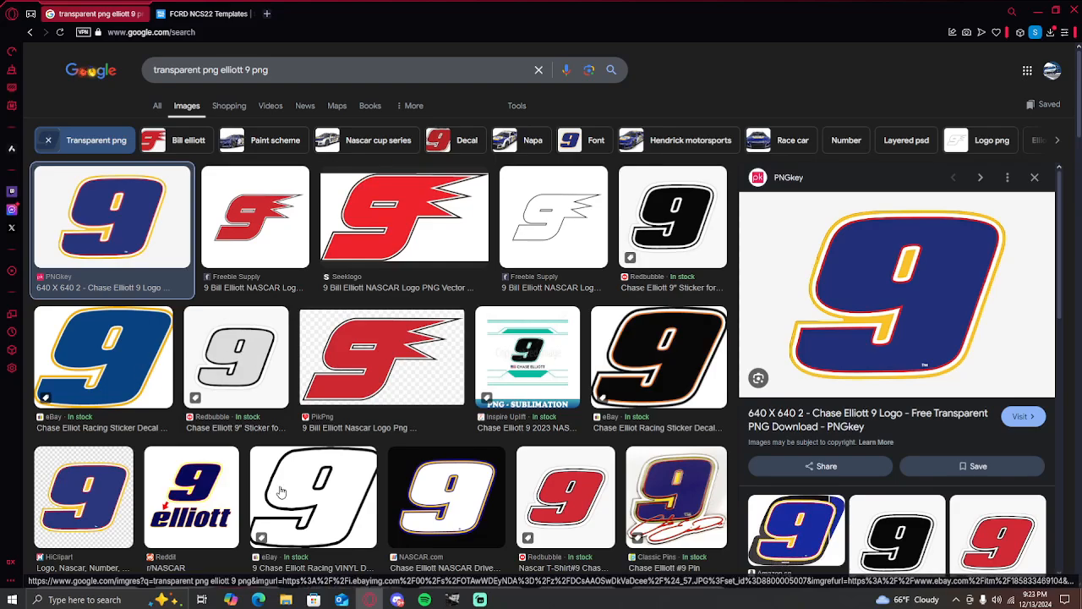
Copy the white number 9 image with blue and yellow outlines from NASCAR.com and switch back to GIMP
{"action": "left_click", "coordinate": [422, 488]}
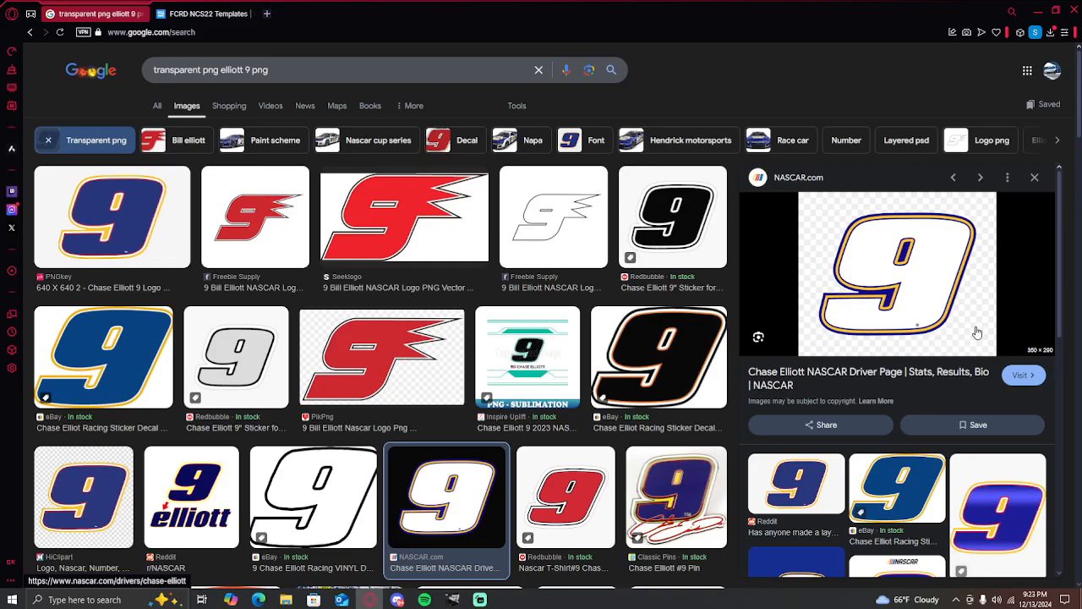
{"action": "right_click", "coordinate": [906, 251]}
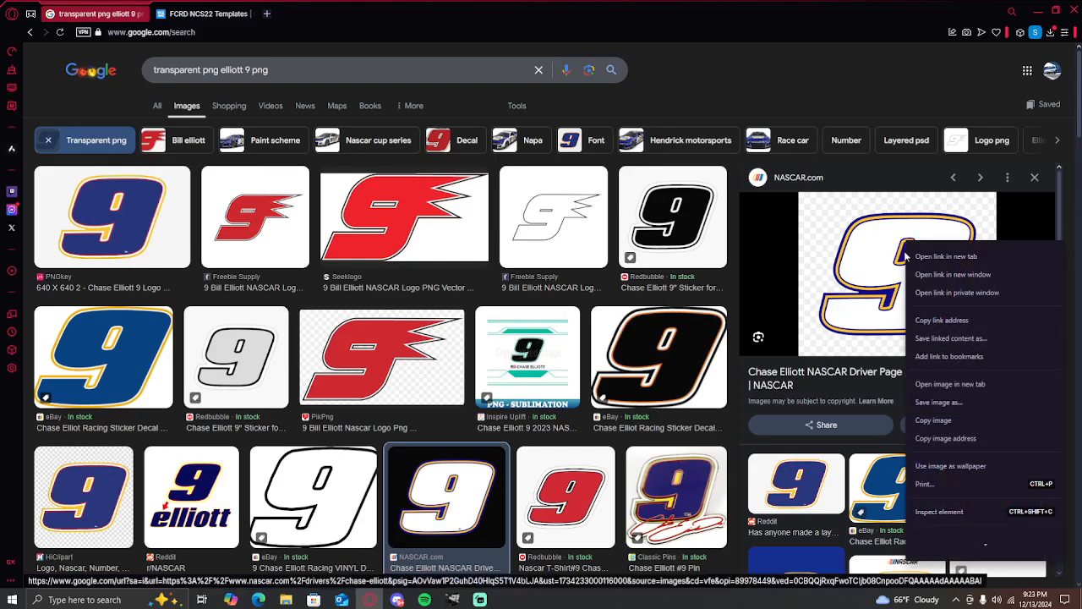
{"action": "left_click", "coordinate": [923, 420]}
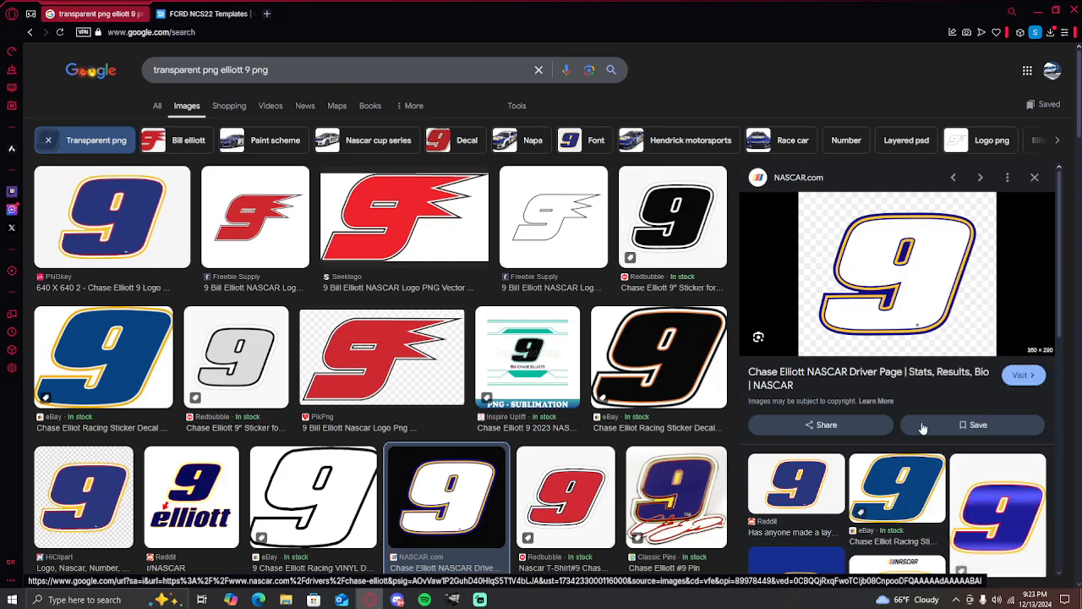
{"action": "left_click", "coordinate": [454, 599]}
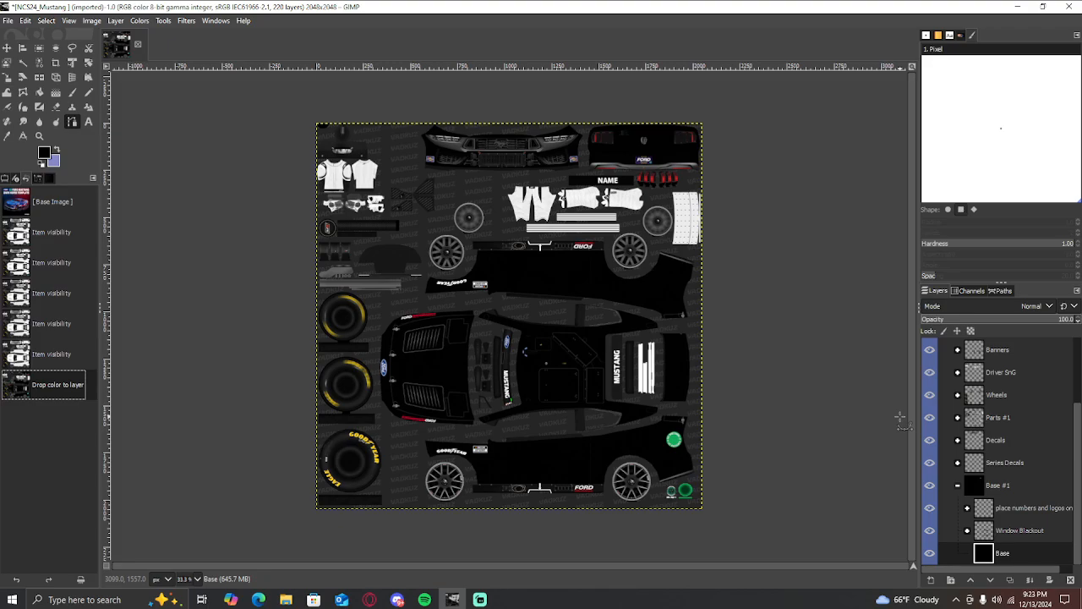
Paste the copied number 9 graphic and convert the floating selection into a new layer above Base
{"action": "key", "text": "ctrl+v"}
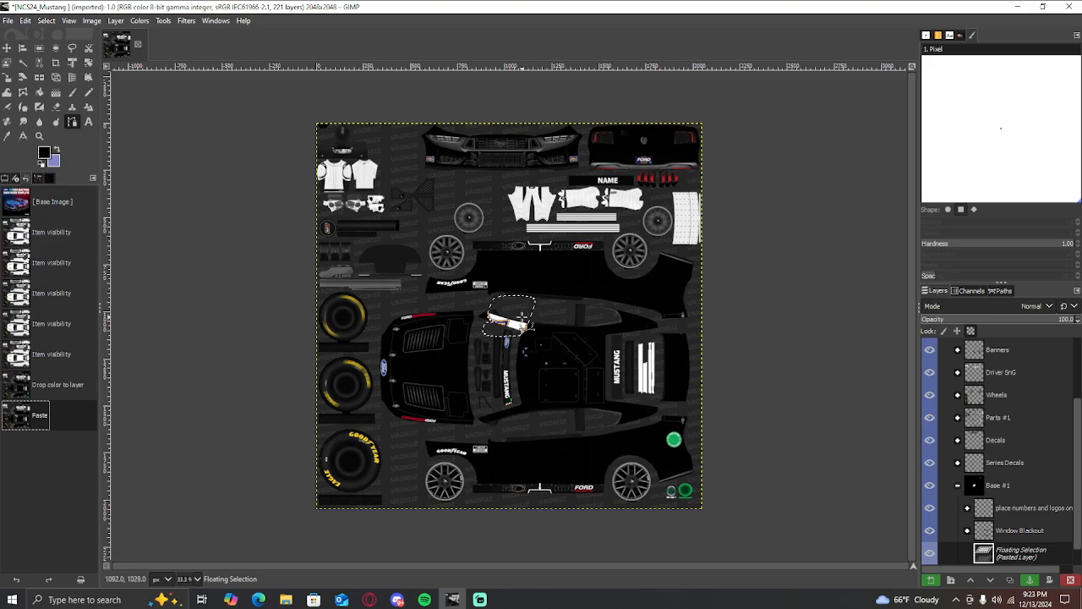
{"action": "scroll", "coordinate": [1036, 522], "scroll_direction": "down", "scroll_amount": 1}
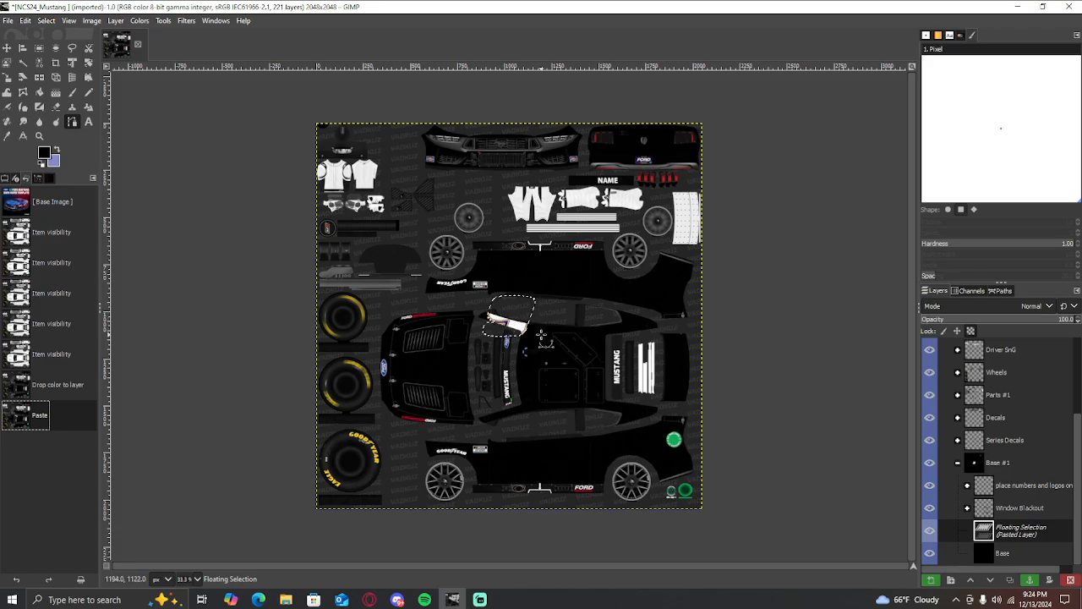
{"action": "right_click", "coordinate": [1002, 535]}
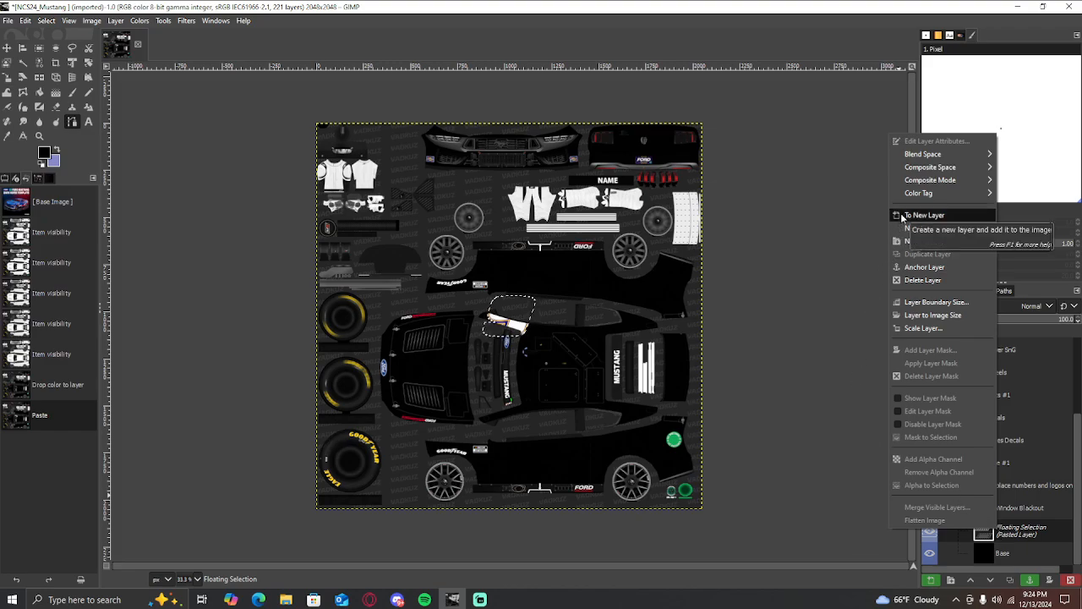
{"action": "left_click", "coordinate": [903, 217]}
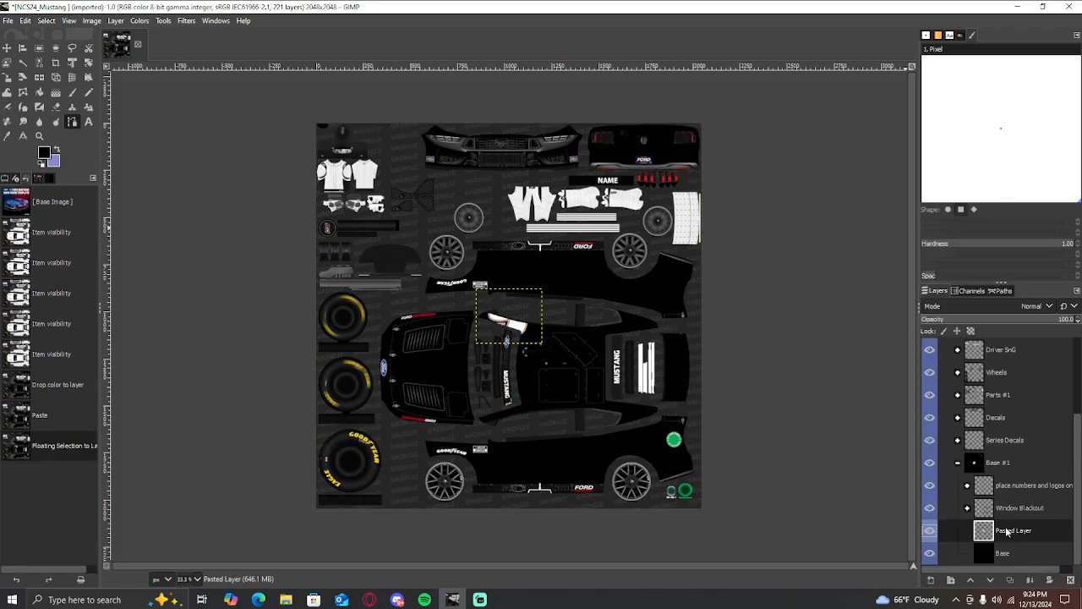
Move the pasted number 9 onto the car's roof with the Scale tool and apply it at 350 × 290 px
{"action": "left_click", "coordinate": [7, 77]}
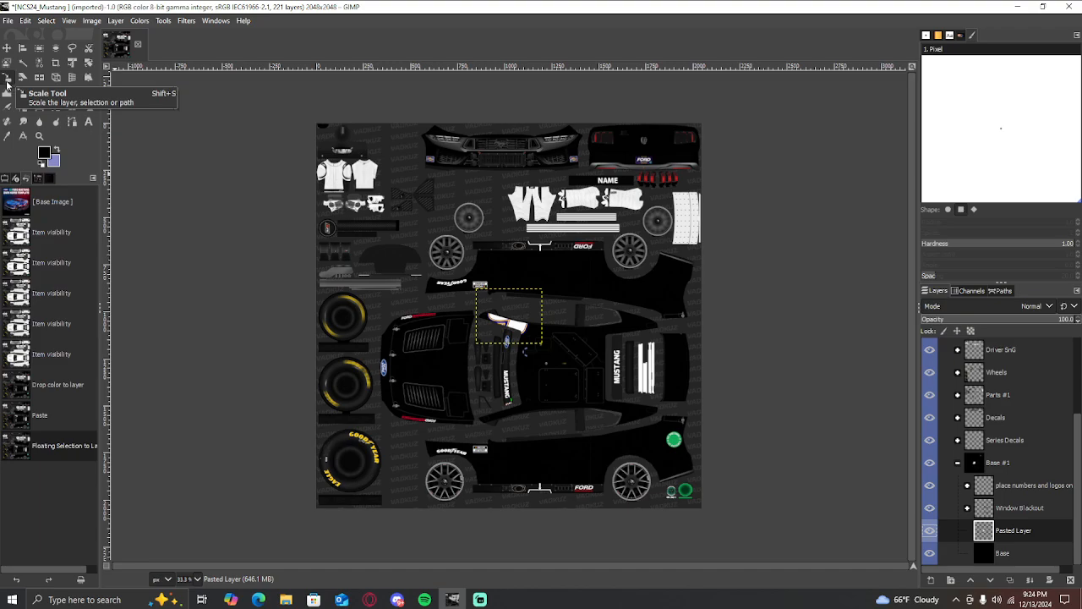
{"action": "left_click", "coordinate": [7, 79]}
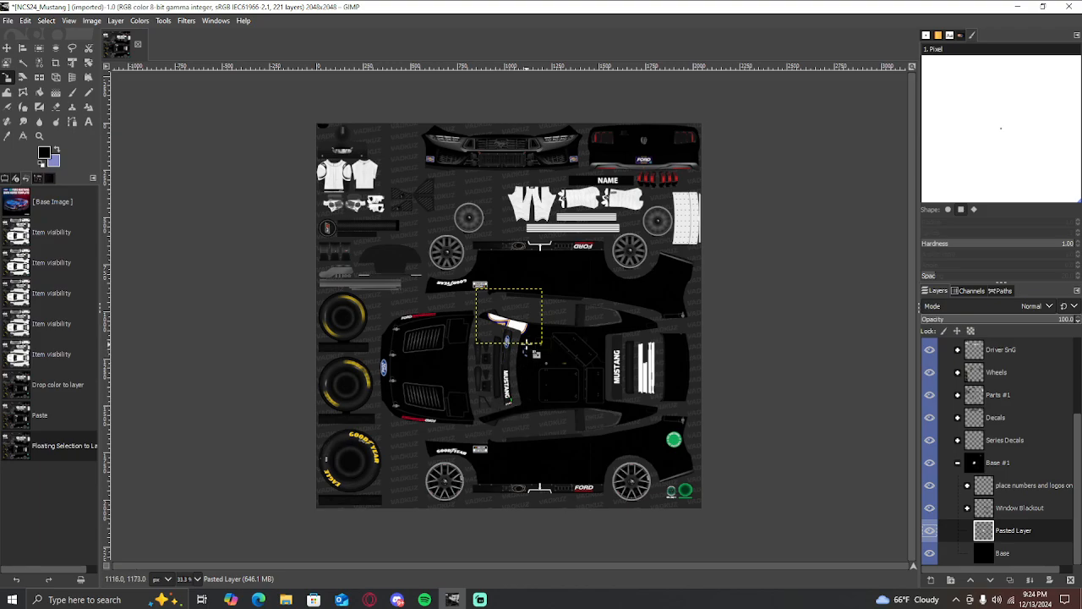
{"action": "scroll", "coordinate": [526, 343], "scroll_direction": "up", "scroll_amount": 3}
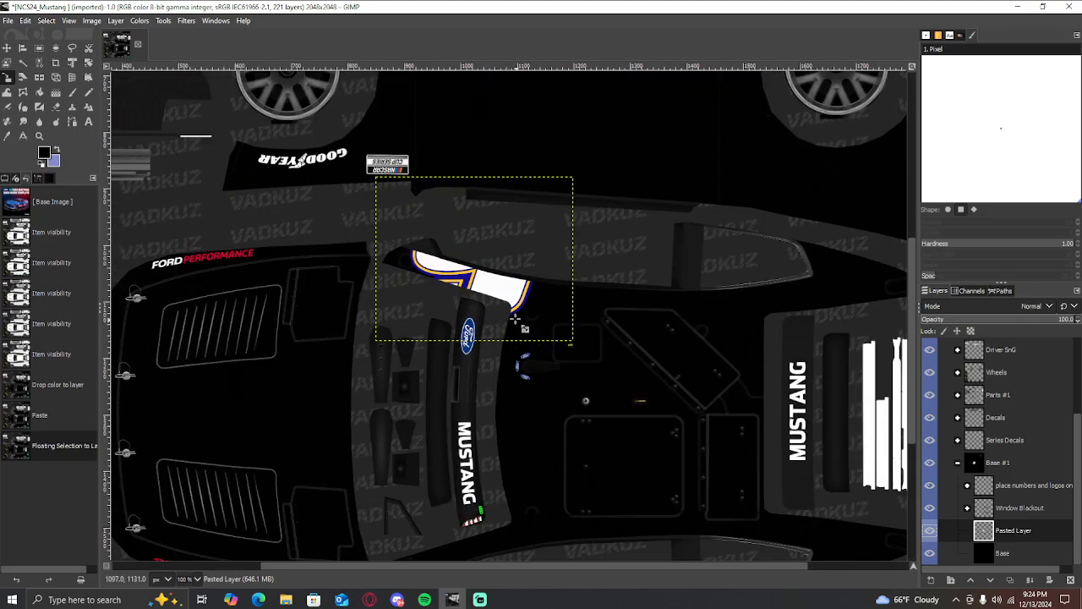
{"action": "scroll", "coordinate": [478, 269], "scroll_direction": "down", "scroll_amount": 2}
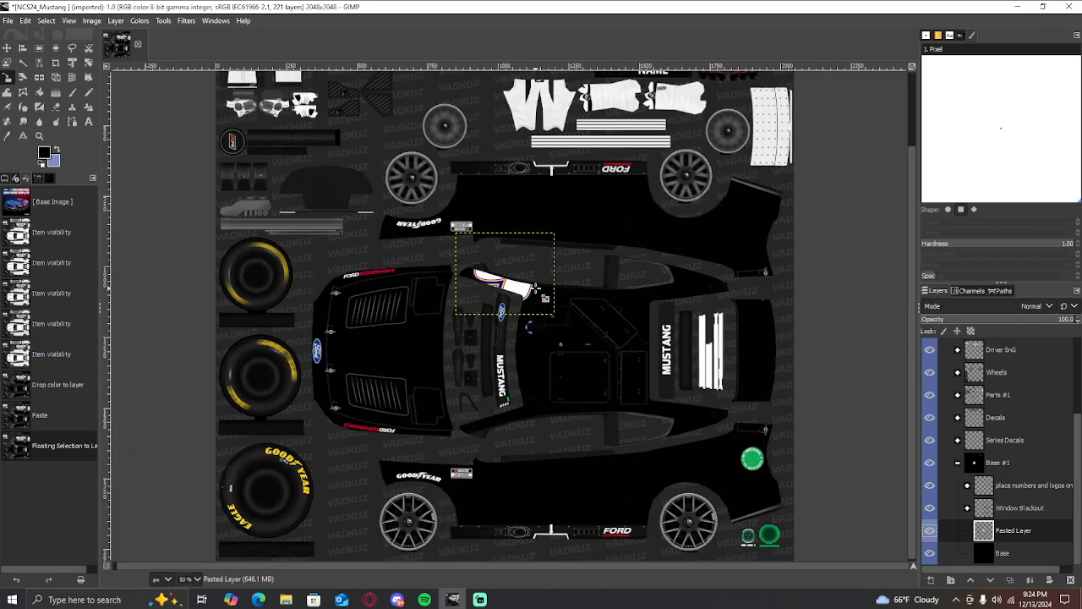
{"action": "scroll", "coordinate": [534, 288], "scroll_direction": "up", "scroll_amount": 1}
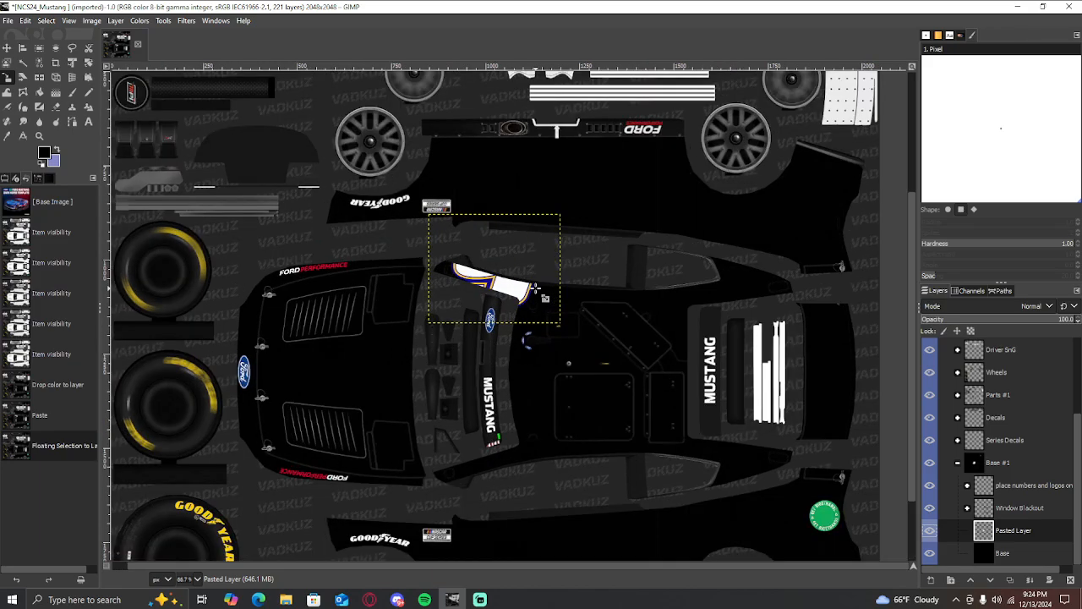
{"action": "left_click", "coordinate": [495, 270]}
{"action": "left_click_drag", "start_coordinate": [501, 277], "coordinate": [608, 386]}
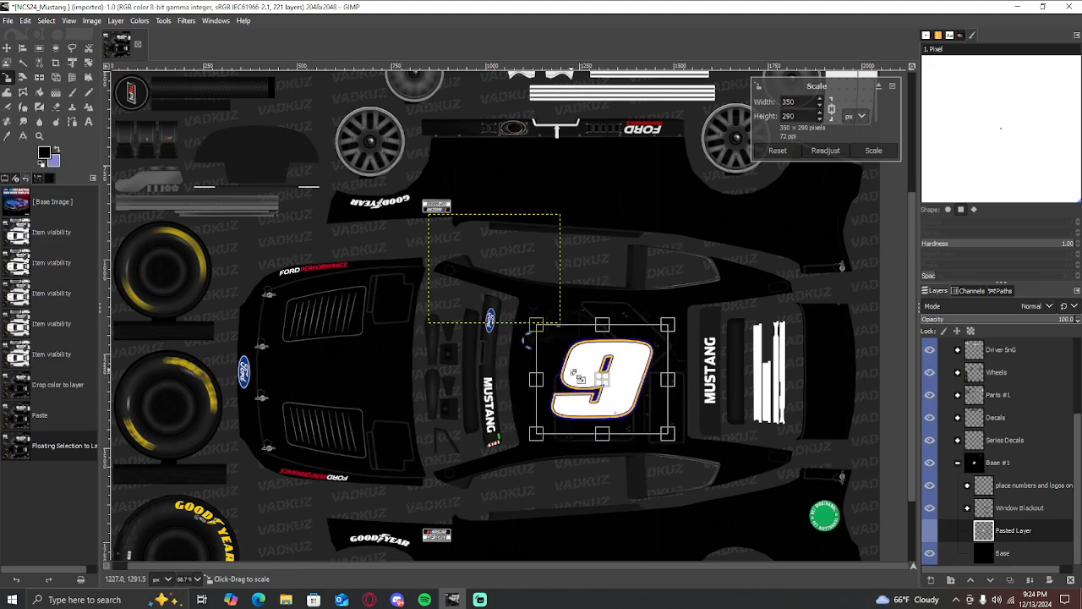
{"action": "key", "text": "Return"}
{"action": "left_click", "coordinate": [23, 64]}
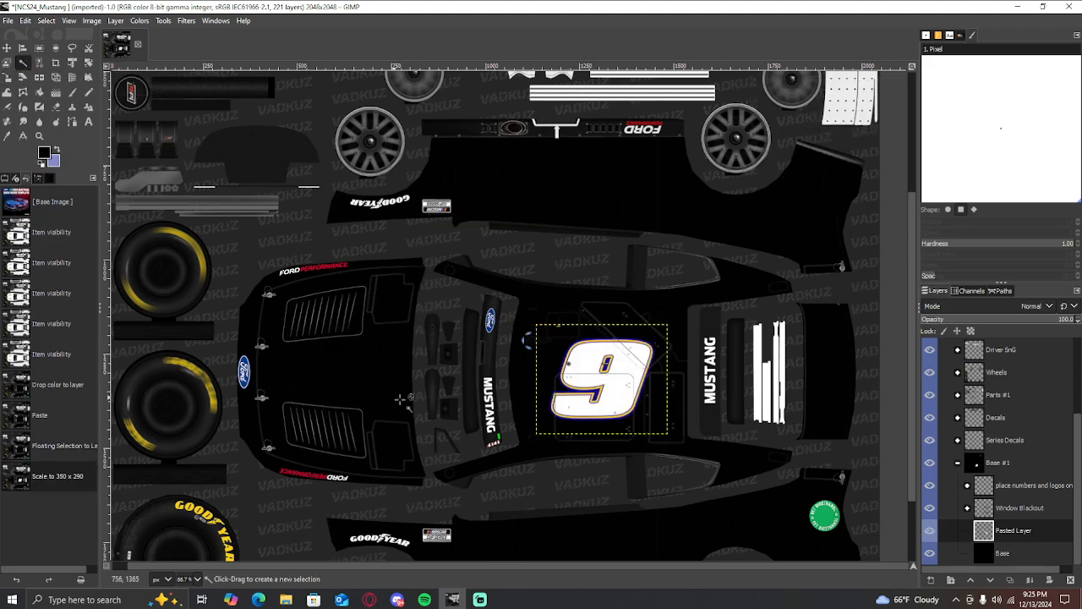
Shift the number 9 slightly toward the front of the roof with the Scale tool at 349 × 290 px
{"action": "left_click", "coordinate": [7, 76]}
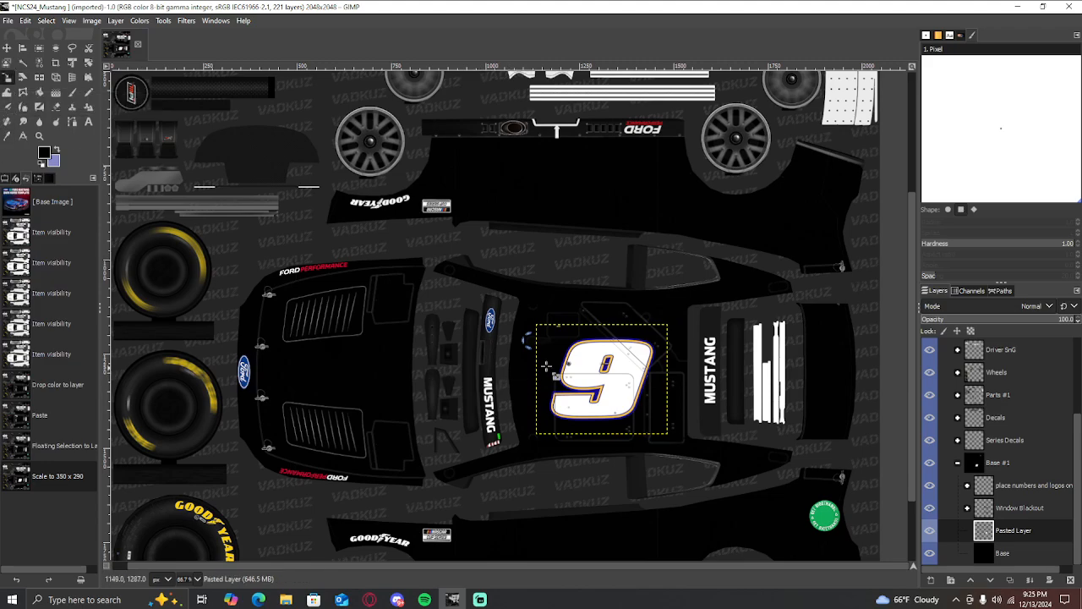
{"action": "left_click", "coordinate": [573, 368]}
{"action": "left_click_drag", "start_coordinate": [536, 325], "coordinate": [504, 367]}
{"action": "left_click_drag", "start_coordinate": [595, 384], "coordinate": [585, 350]}
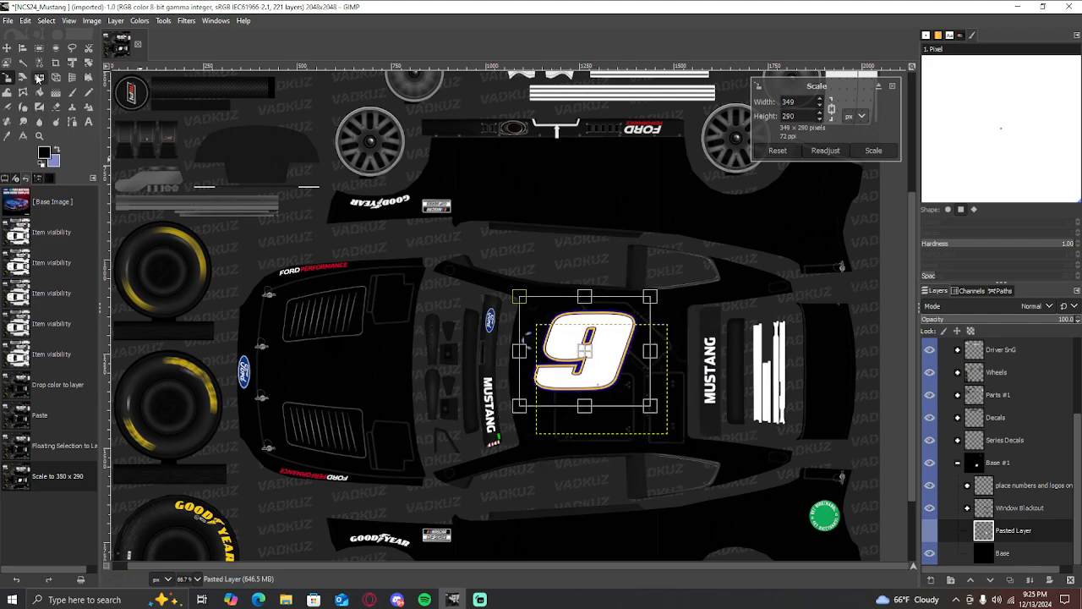
Select the number 9's blue outer outline and the blue area inside its loop with Fuzzy Select
{"action": "left_click", "coordinate": [24, 63]}
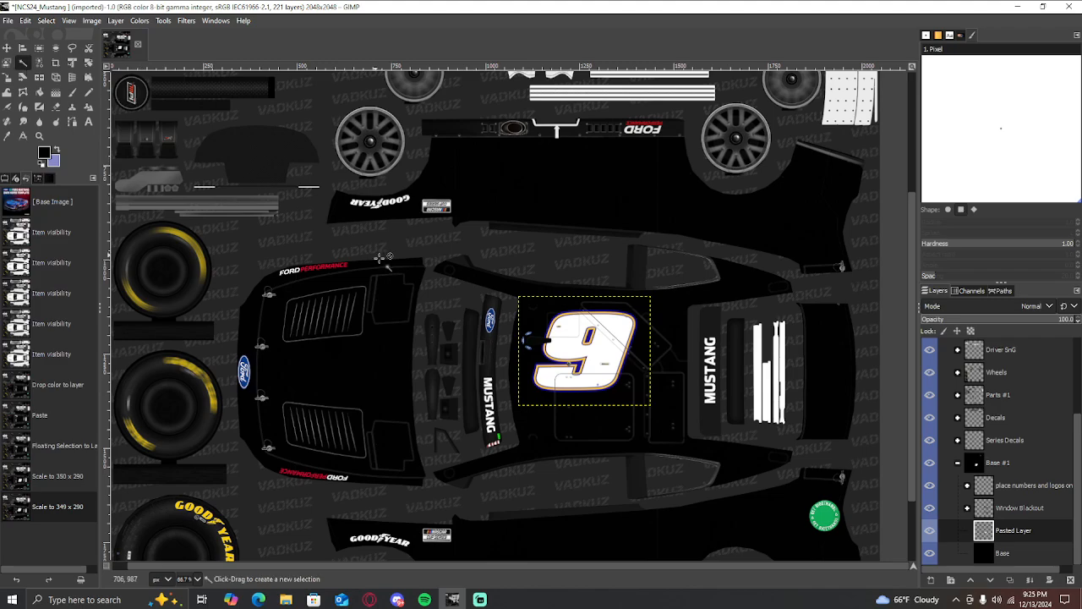
{"action": "scroll", "coordinate": [535, 362], "scroll_direction": "up", "scroll_amount": 3}
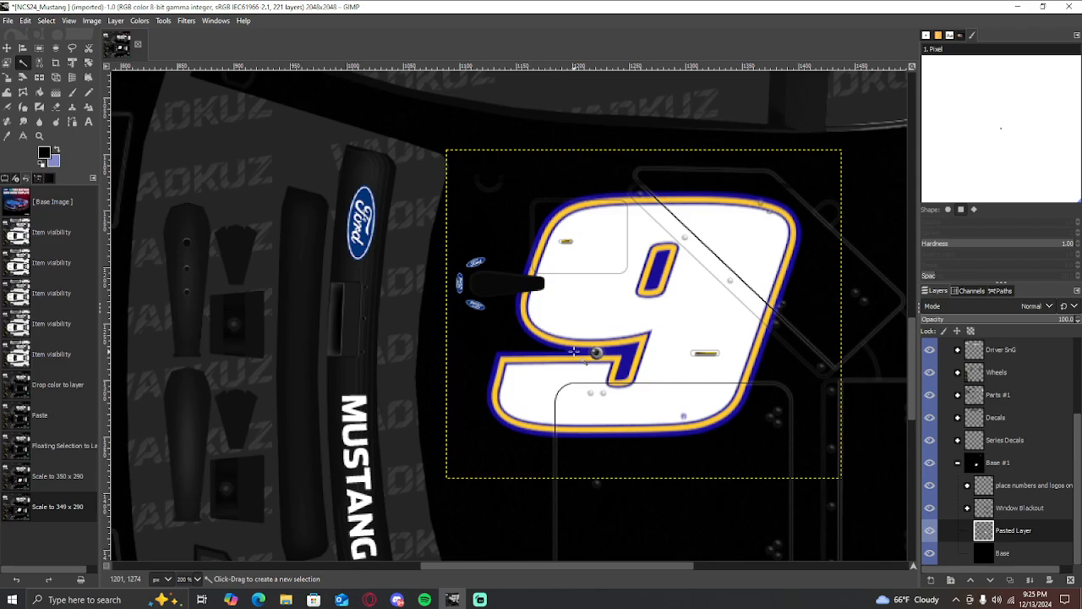
{"action": "left_click", "coordinate": [574, 351]}
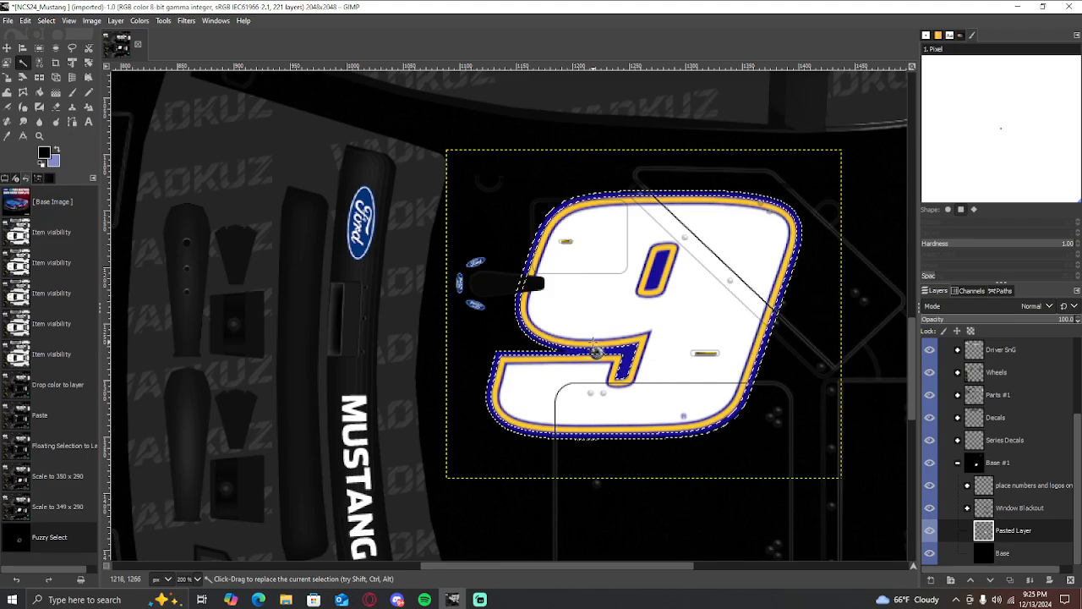
{"action": "scroll", "coordinate": [596, 353], "scroll_direction": "up", "scroll_amount": 2}
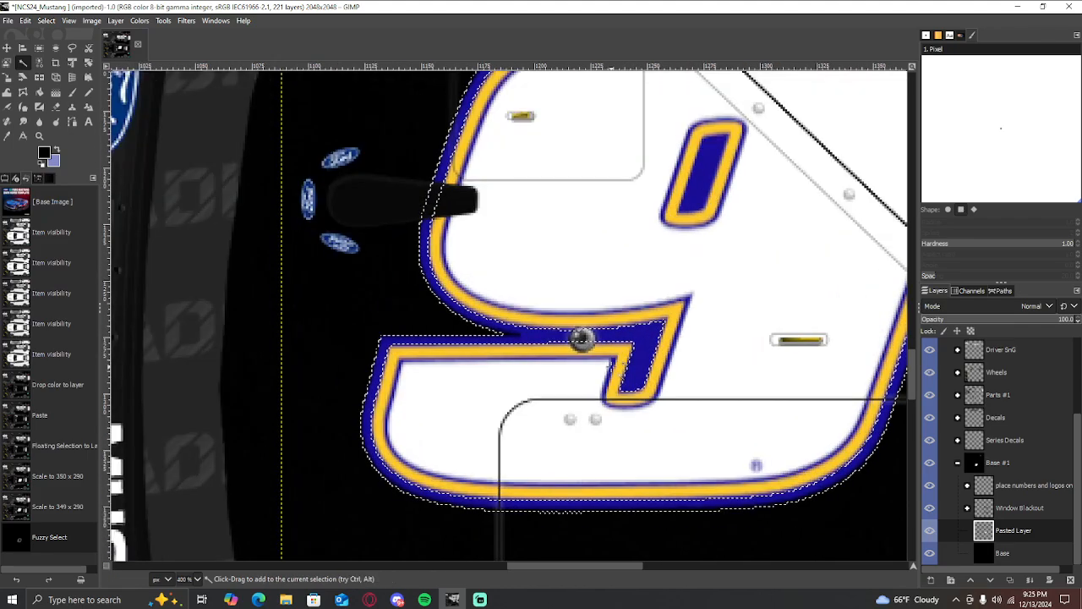
{"action": "left_click", "coordinate": [596, 353], "text": "shift"}
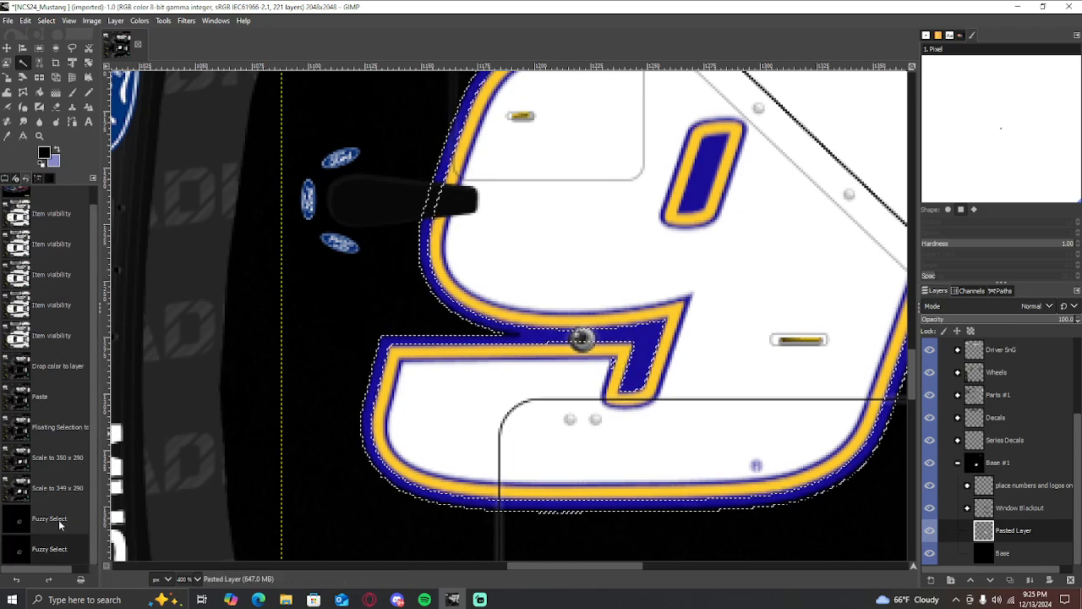
{"action": "key", "text": "ctrl+z"}
{"action": "scroll", "coordinate": [577, 338], "scroll_direction": "down", "scroll_amount": 1}
{"action": "scroll", "coordinate": [551, 339], "scroll_direction": "down", "scroll_amount": 1}
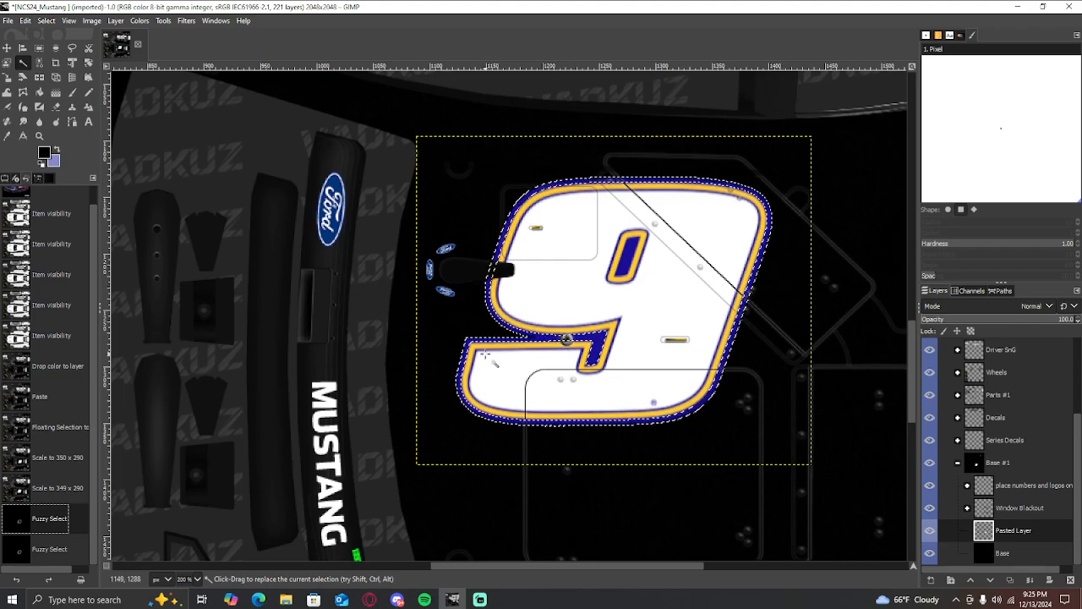
{"action": "left_click", "coordinate": [626, 260], "text": "shift"}
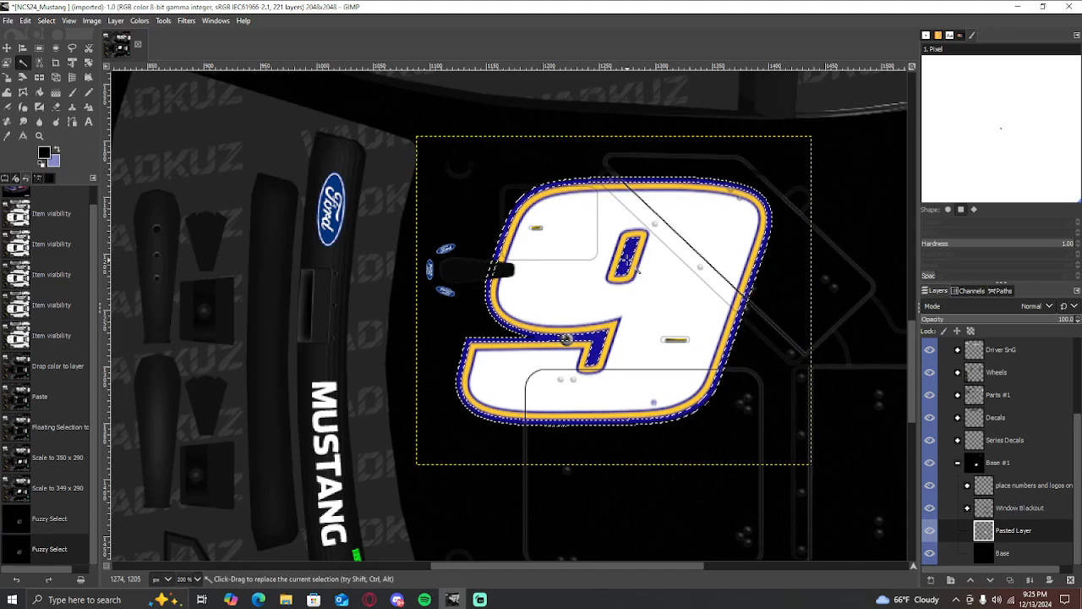
Set the foreground color to lime green 92ff00 and fill the selected blue areas of the 9 with it
{"action": "left_click", "coordinate": [45, 154]}
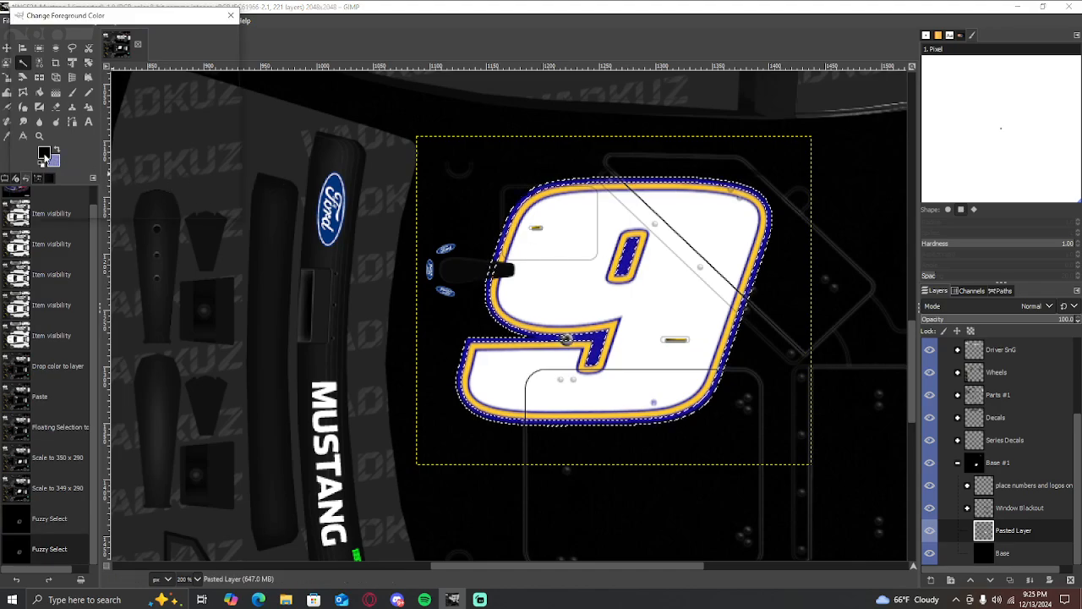
{"action": "left_click", "coordinate": [111, 129]}
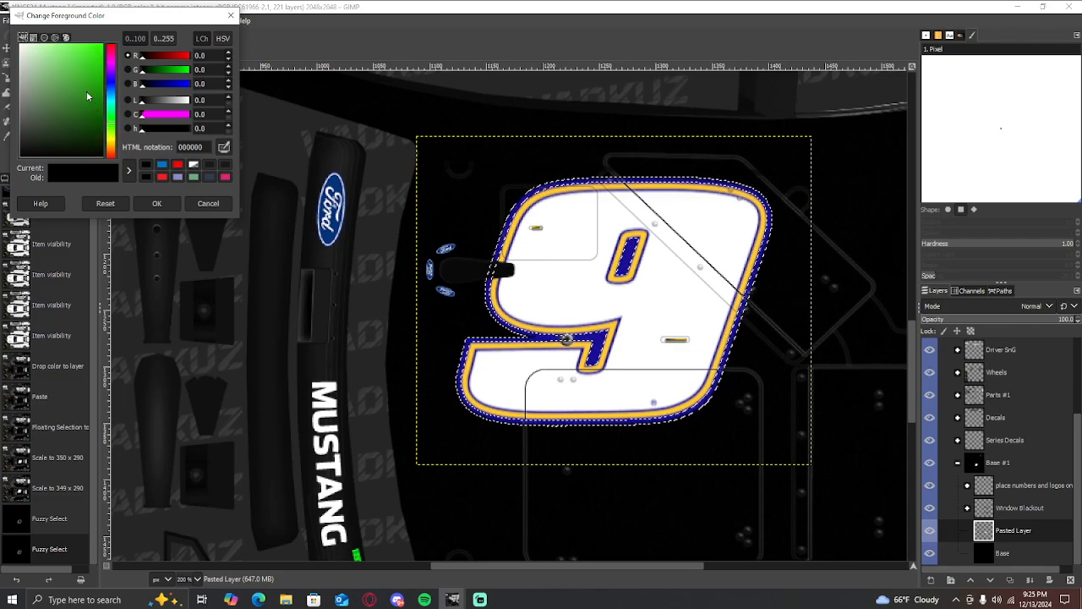
{"action": "left_click_drag", "start_coordinate": [97, 49], "coordinate": [124, 28]}
{"action": "left_click_drag", "start_coordinate": [114, 128], "coordinate": [114, 135]}
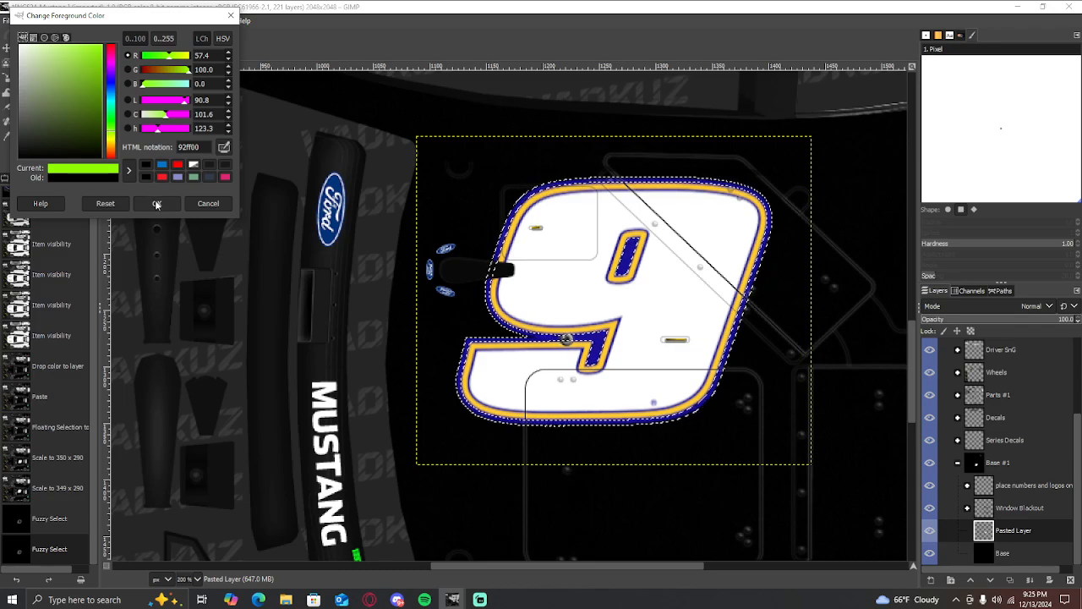
{"action": "left_click", "coordinate": [156, 204]}
{"action": "left_click_drag", "start_coordinate": [44, 157], "coordinate": [529, 290]}
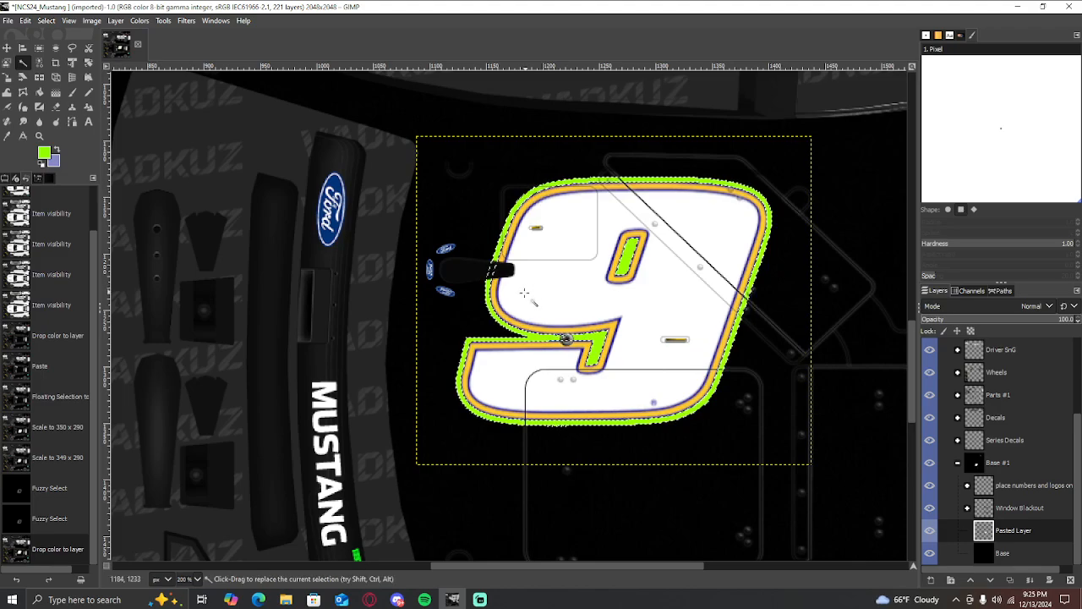
Select both yellow outlines of the 9, fill them with black as the background color, and clear the selection
{"action": "left_click", "coordinate": [498, 270], "text": "shift"}
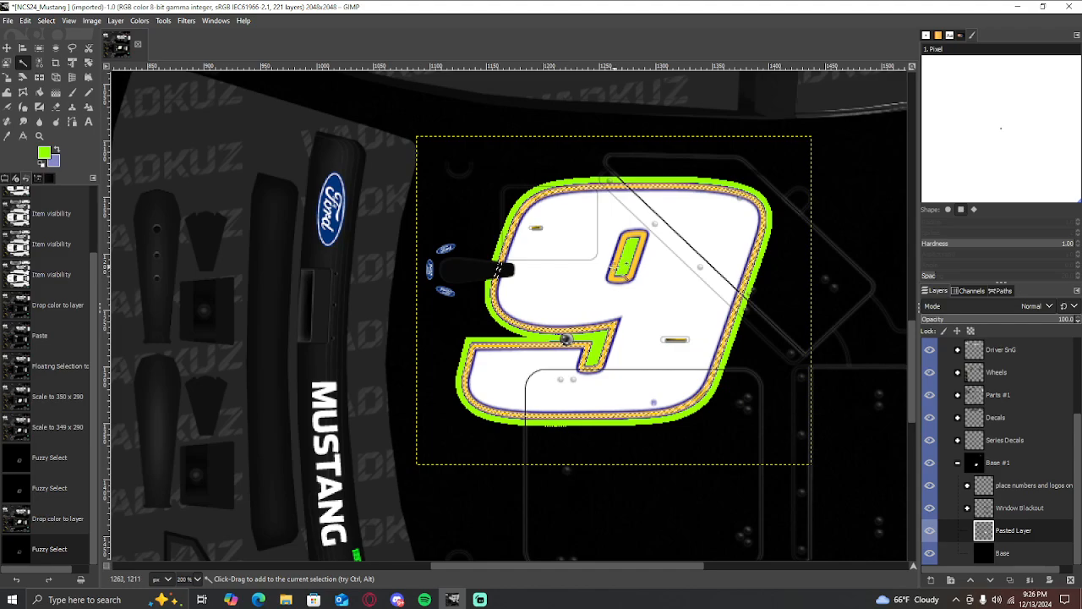
{"action": "left_click", "coordinate": [619, 256], "text": "shift"}
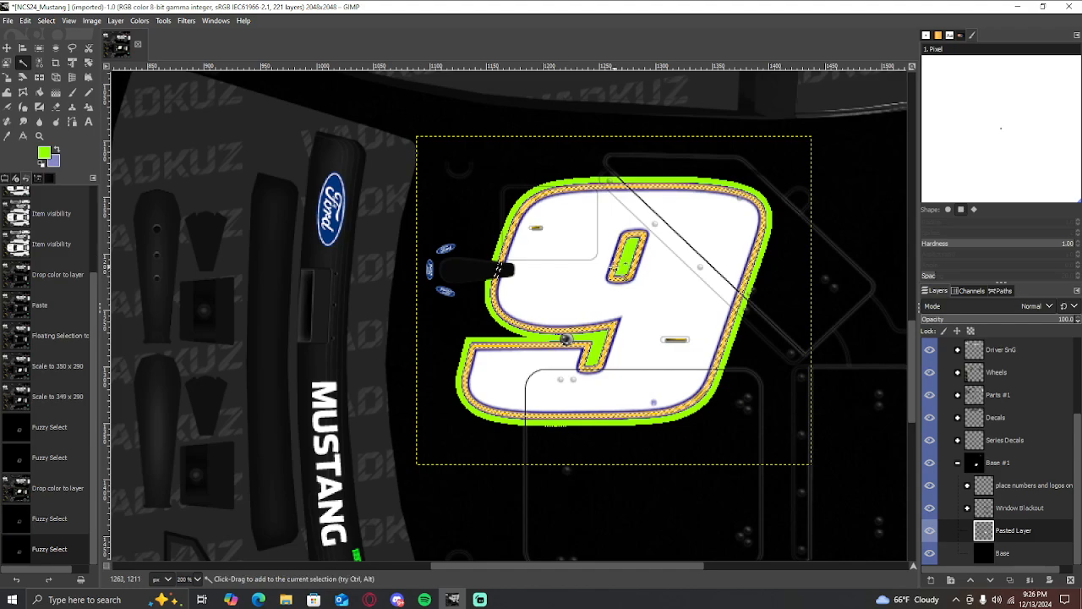
{"action": "left_click", "coordinate": [57, 164]}
{"action": "left_click_drag", "start_coordinate": [49, 138], "coordinate": [295, 225]}
{"action": "left_click", "coordinate": [157, 203]}
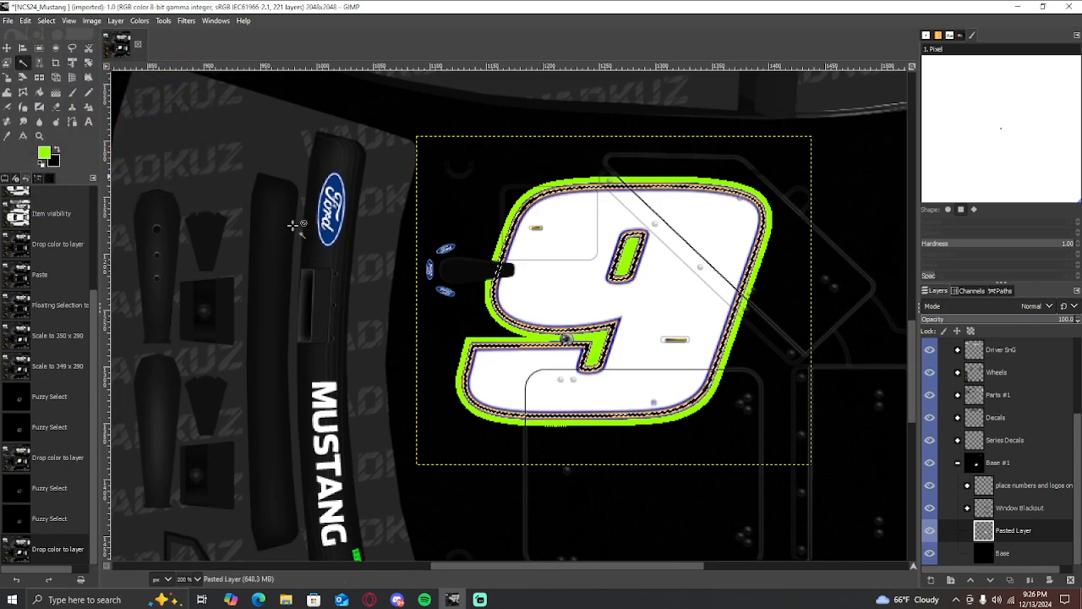
{"action": "left_click", "coordinate": [46, 21]}
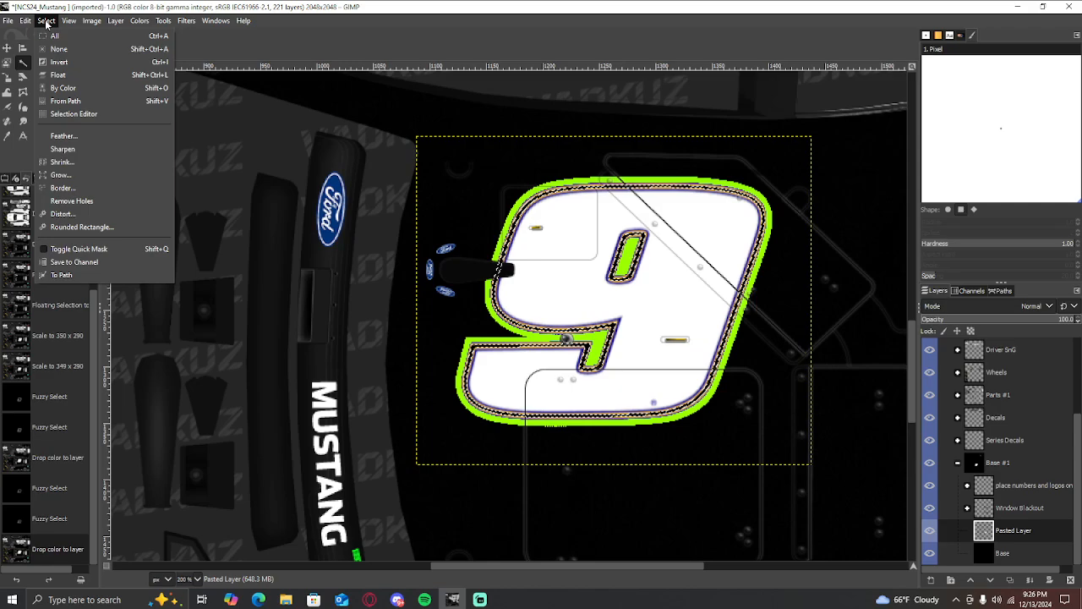
{"action": "left_click", "coordinate": [54, 50]}
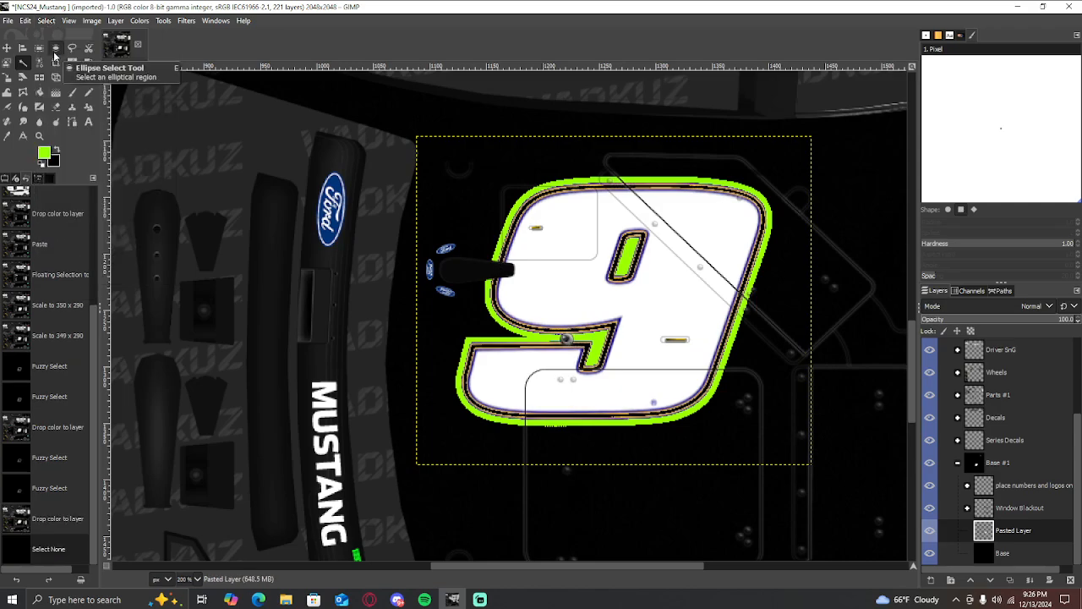
Move the number 9 from the roof onto the door of the lower side panel with the Scale tool
{"action": "left_click", "coordinate": [7, 77]}
{"action": "scroll", "coordinate": [546, 293], "scroll_direction": "down", "scroll_amount": 3}
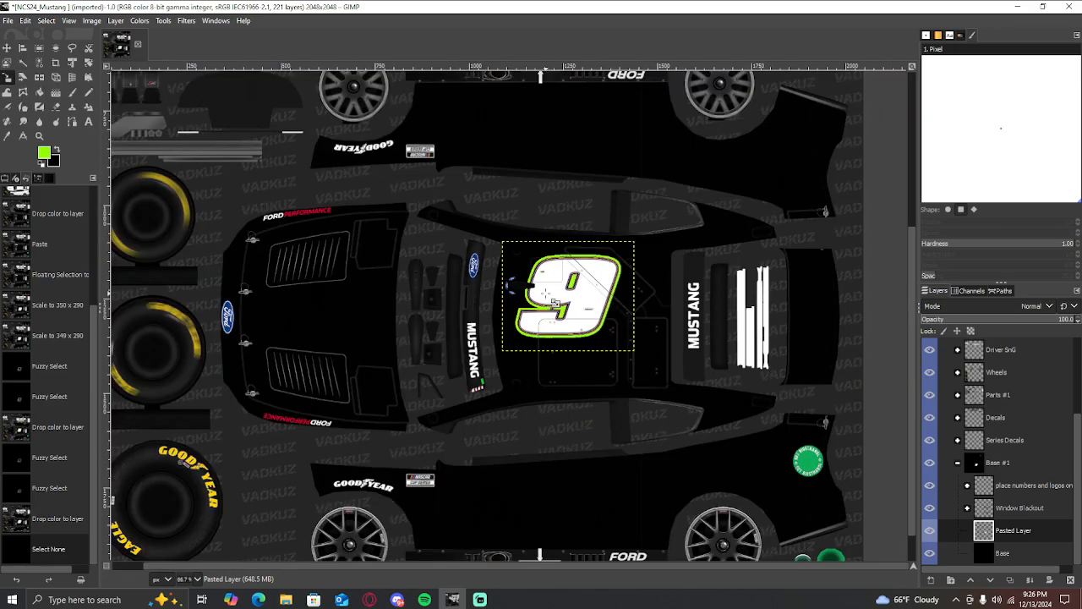
{"action": "left_click", "coordinate": [568, 295]}
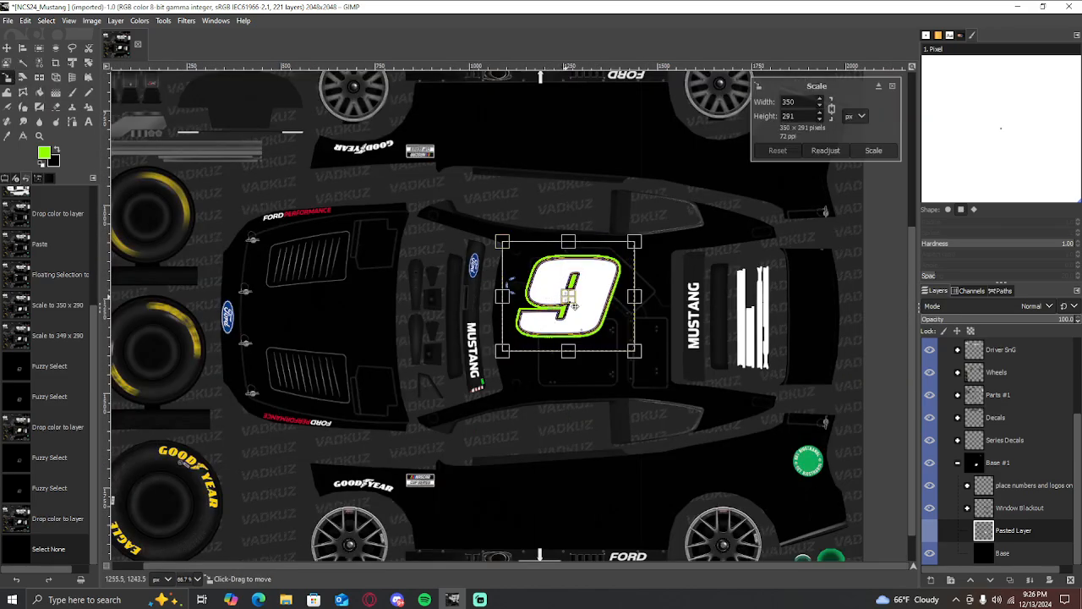
{"action": "left_click_drag", "start_coordinate": [573, 297], "coordinate": [506, 524]}
{"action": "scroll", "coordinate": [508, 535], "scroll_direction": "down", "scroll_amount": 2}
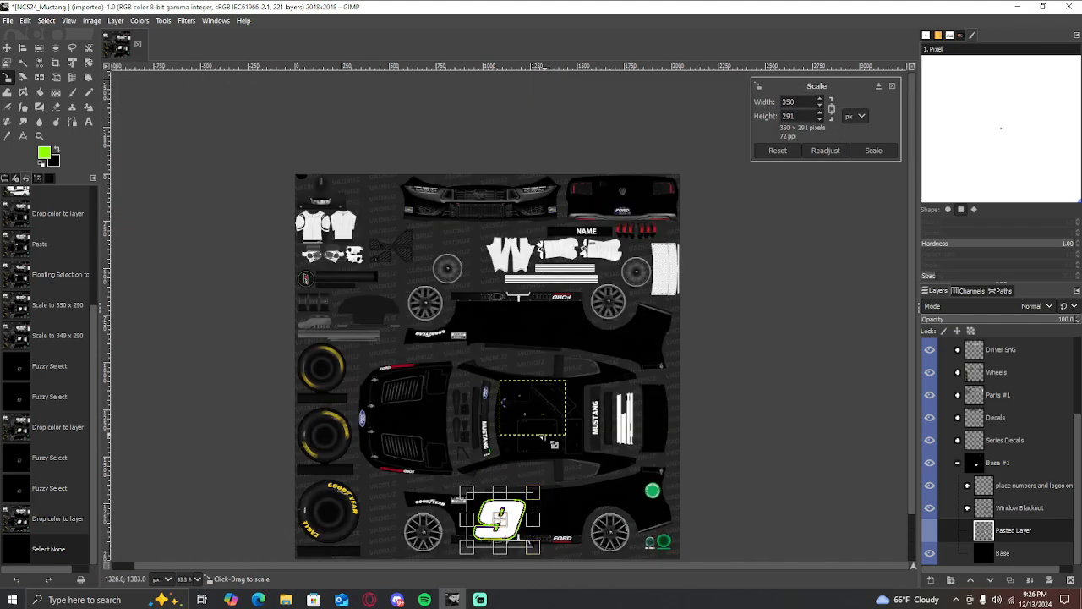
{"action": "scroll", "coordinate": [554, 443], "scroll_direction": "down", "scroll_amount": 1}
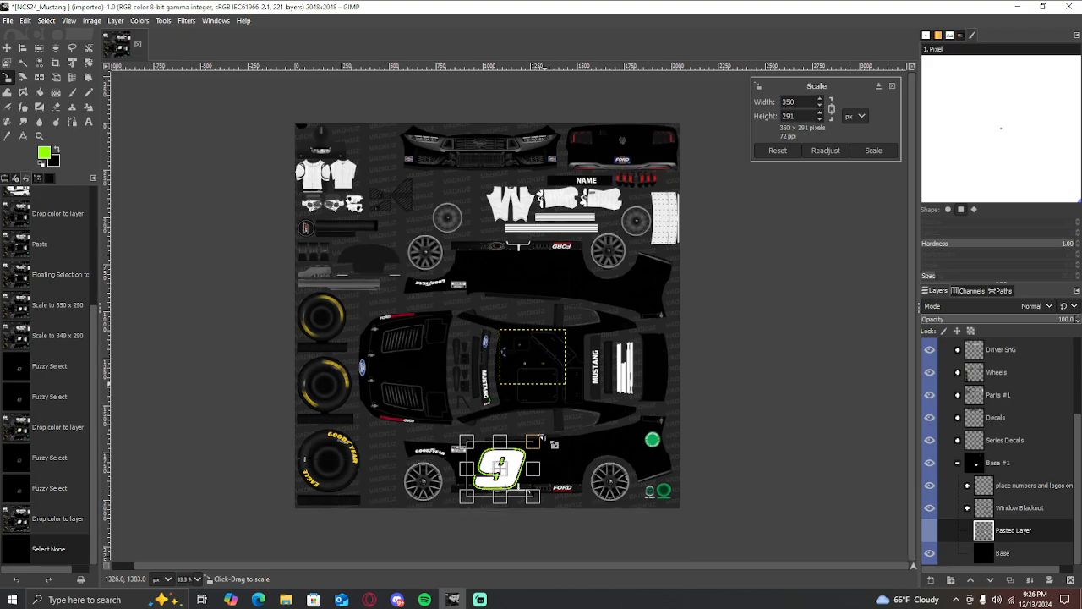
Scale the side number 9 to 252 × 209 px and place it behind the front wheel, above the rocker panel
{"action": "scroll", "coordinate": [526, 502], "scroll_direction": "up", "scroll_amount": 3}
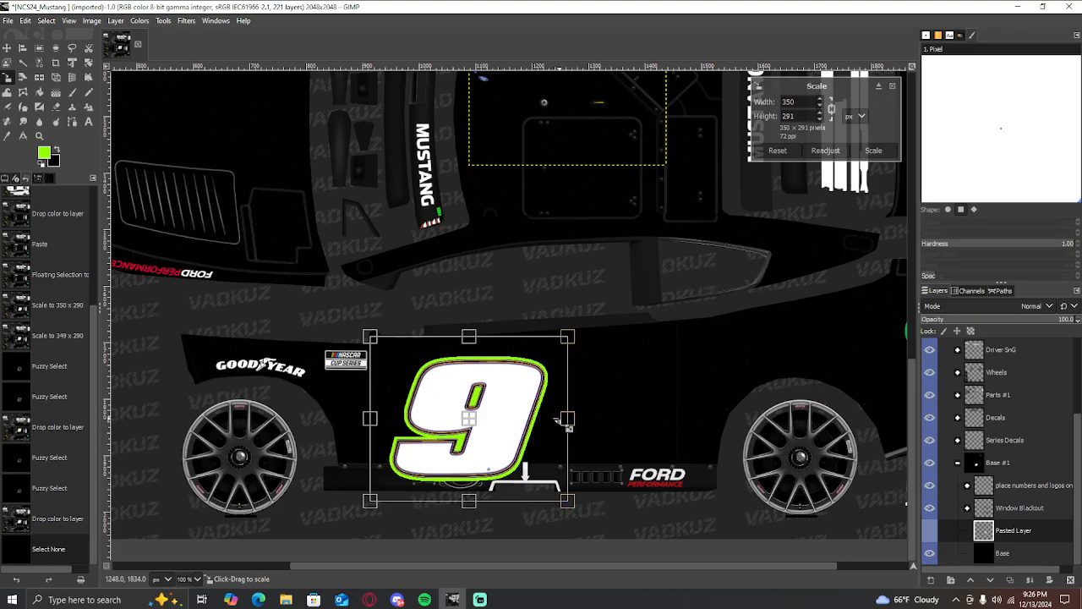
{"action": "scroll", "coordinate": [558, 423], "scroll_direction": "up", "scroll_amount": 10}
{"action": "scroll", "coordinate": [558, 423], "scroll_direction": "down", "scroll_amount": 3}
{"action": "scroll", "coordinate": [558, 422], "scroll_direction": "up", "scroll_amount": 1}
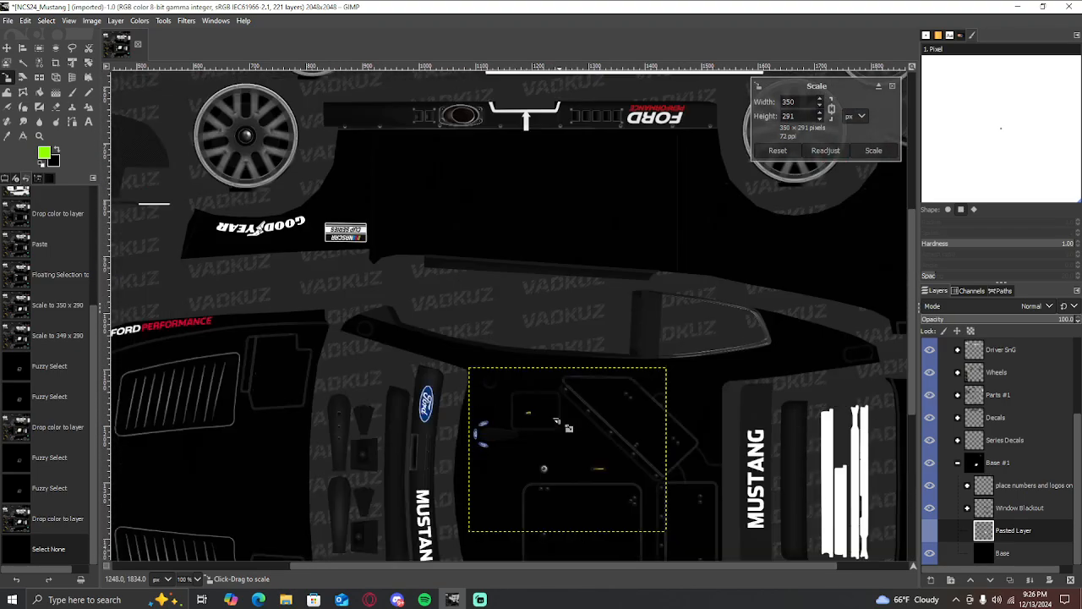
{"action": "scroll", "coordinate": [558, 423], "scroll_direction": "down", "scroll_amount": 1}
{"action": "scroll", "coordinate": [558, 422], "scroll_direction": "up", "scroll_amount": 2}
{"action": "scroll", "coordinate": [558, 422], "scroll_direction": "down", "scroll_amount": 5}
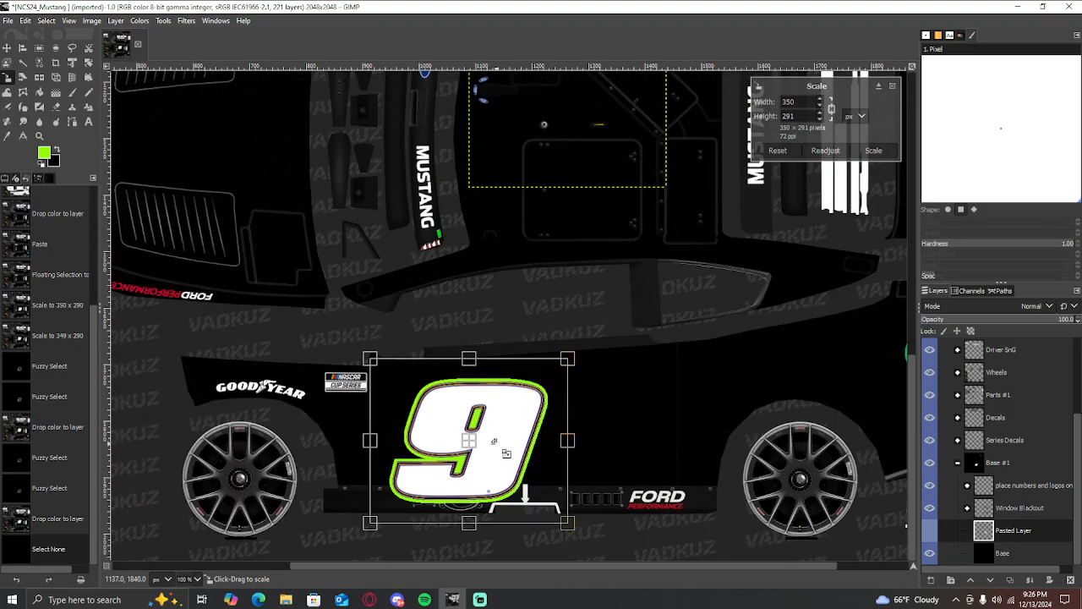
{"action": "scroll", "coordinate": [545, 441], "scroll_direction": "up", "scroll_amount": 2}
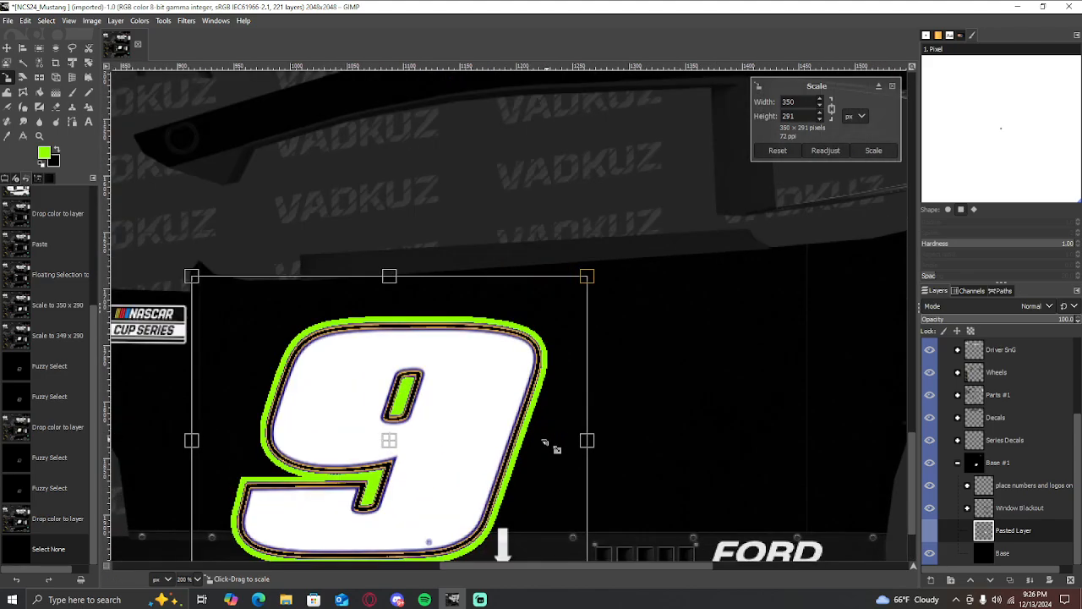
{"action": "scroll", "coordinate": [545, 441], "scroll_direction": "up", "scroll_amount": 1}
{"action": "scroll", "coordinate": [546, 441], "scroll_direction": "down", "scroll_amount": 3}
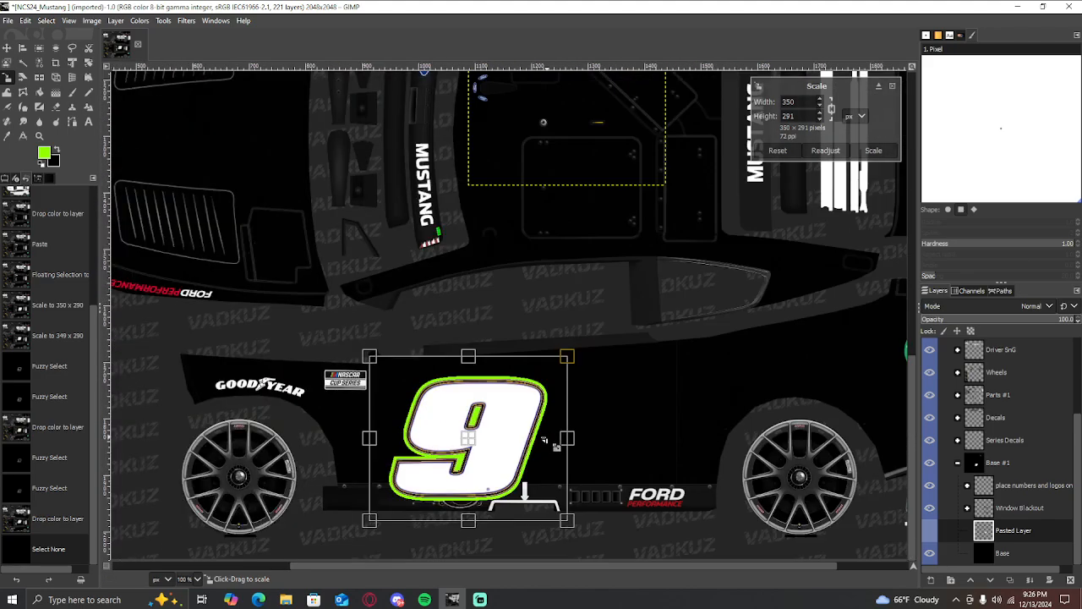
{"action": "left_click_drag", "start_coordinate": [573, 443], "coordinate": [434, 429]}
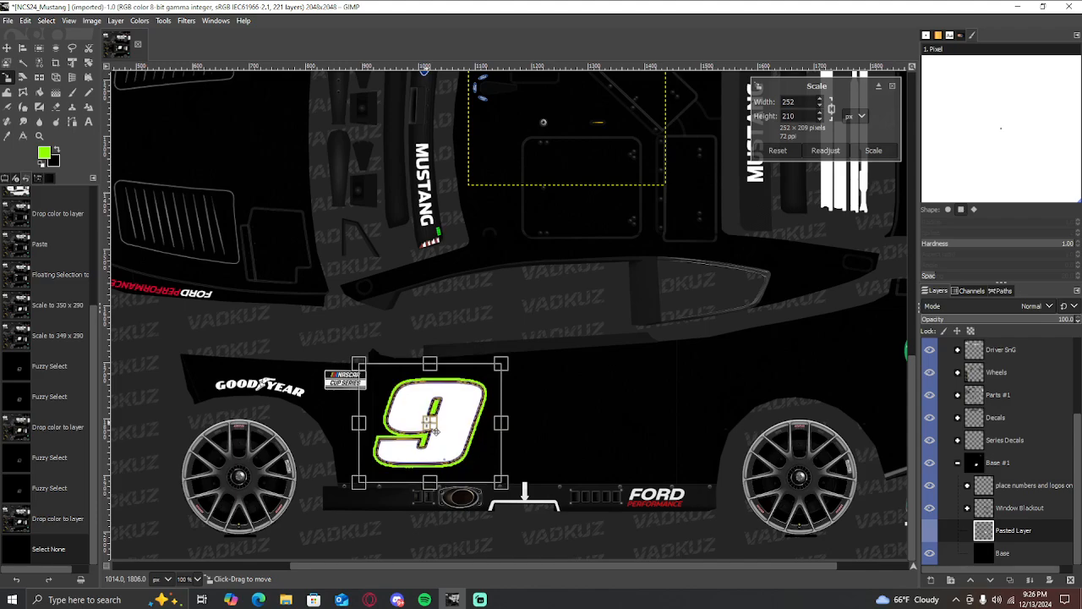
{"action": "left_click", "coordinate": [8, 48]}
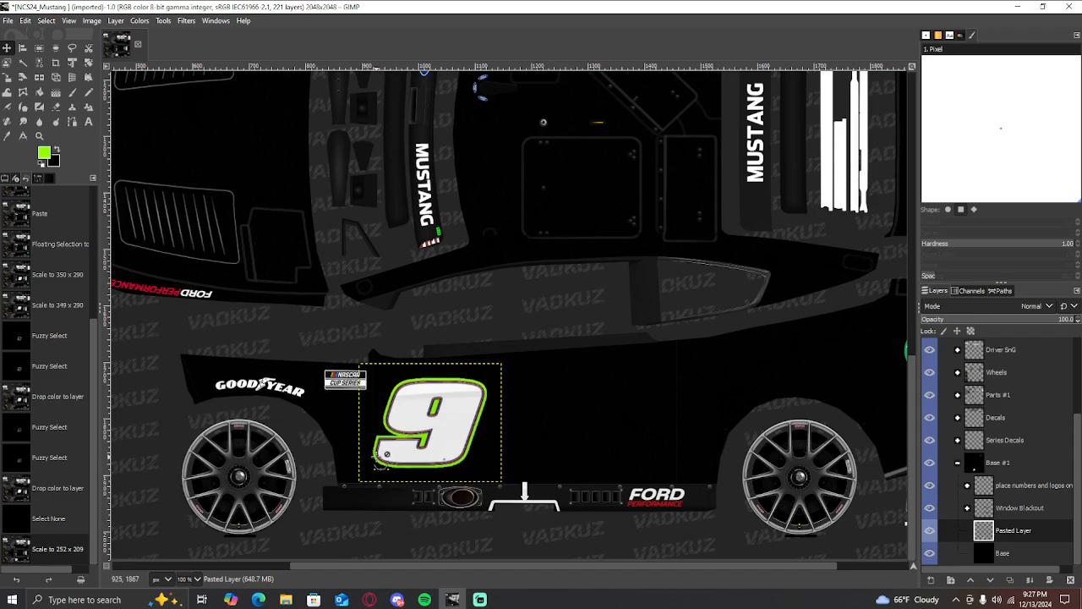
Duplicate the Pasted Layer that holds the side number 9
{"action": "scroll", "coordinate": [376, 456], "scroll_direction": "up", "scroll_amount": 3}
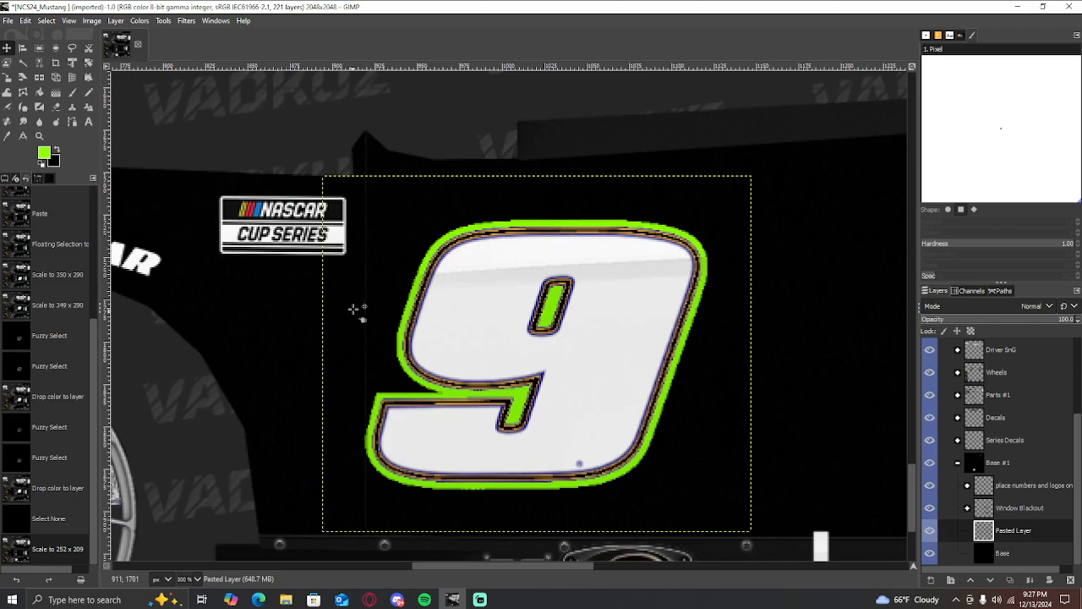
{"action": "scroll", "coordinate": [385, 432], "scroll_direction": "down", "scroll_amount": 2}
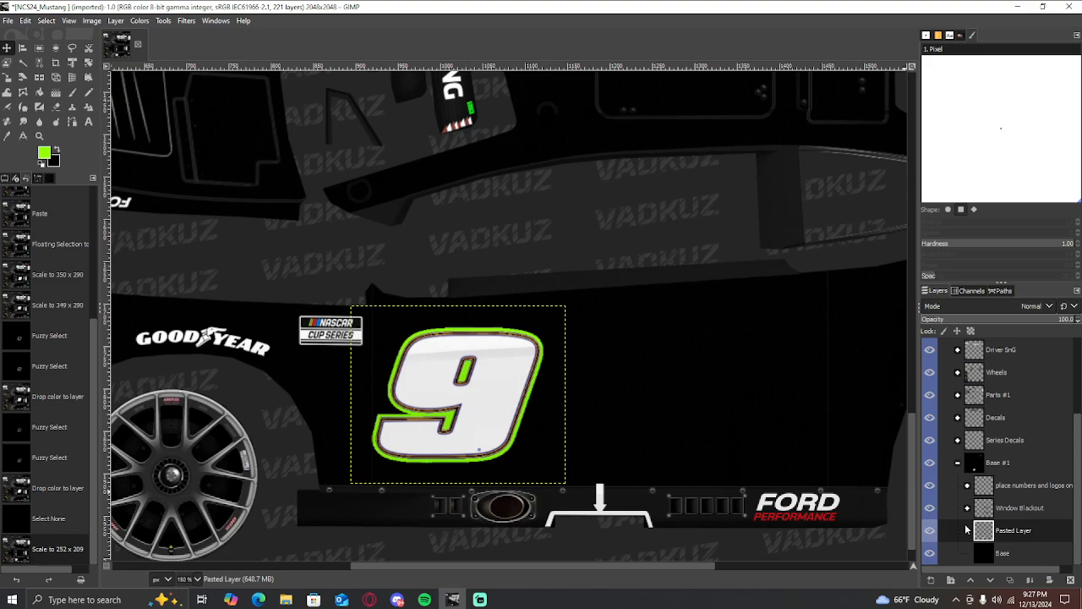
{"action": "right_click", "coordinate": [987, 531]}
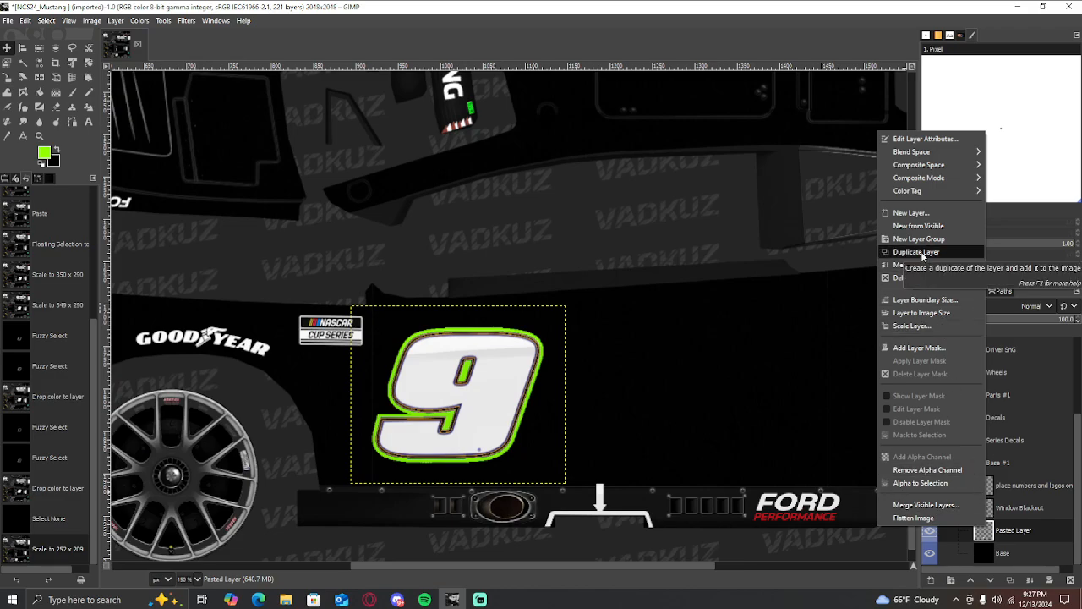
{"action": "left_click", "coordinate": [1004, 530]}
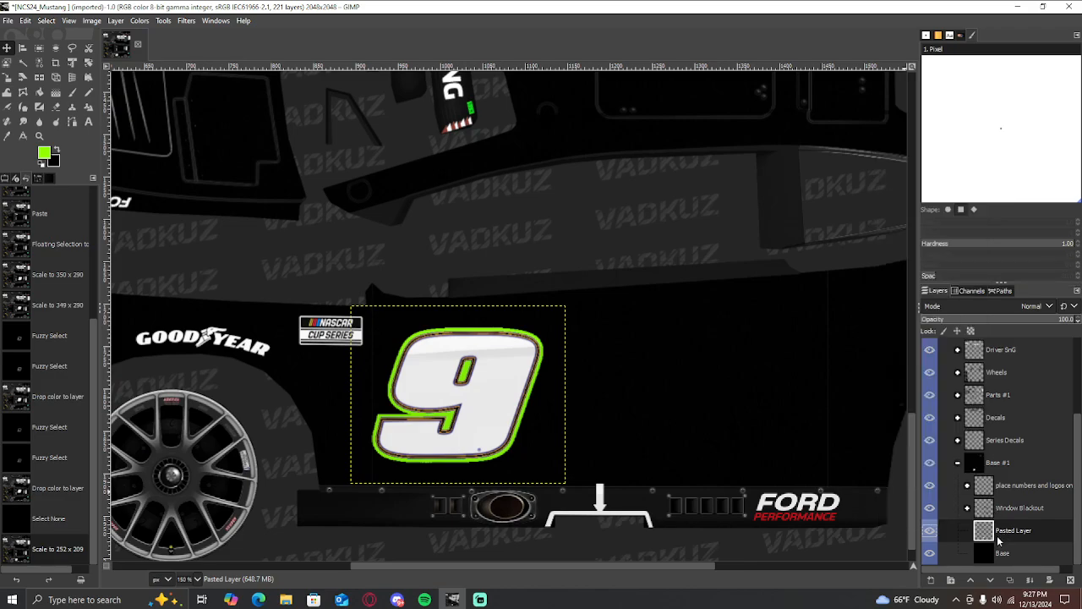
{"action": "left_click", "coordinate": [990, 552]}
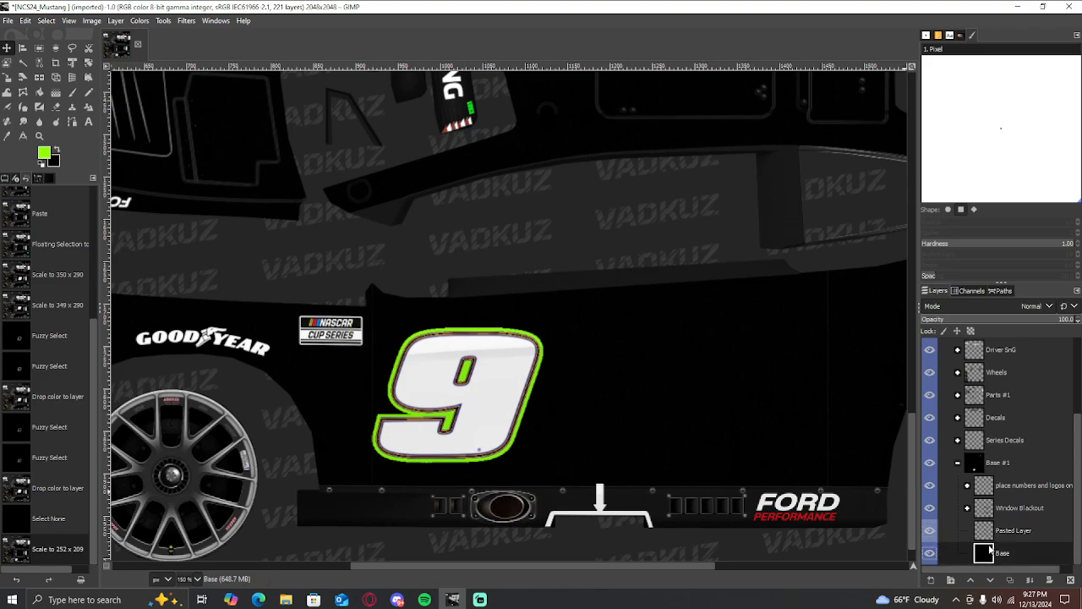
{"action": "left_click", "coordinate": [991, 533]}
{"action": "right_click", "coordinate": [986, 532]}
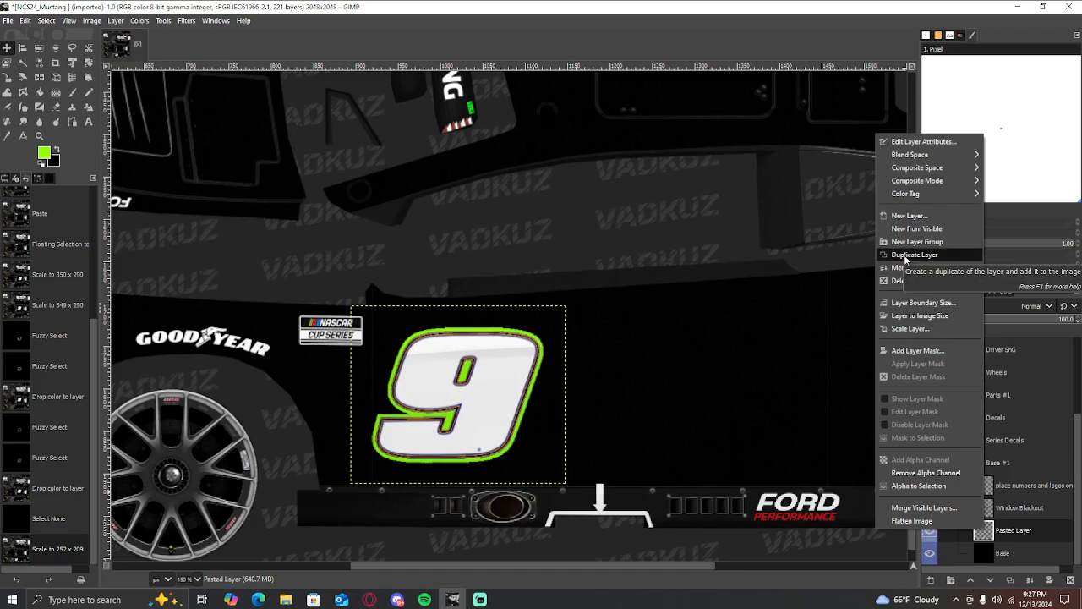
{"action": "left_click", "coordinate": [905, 255]}
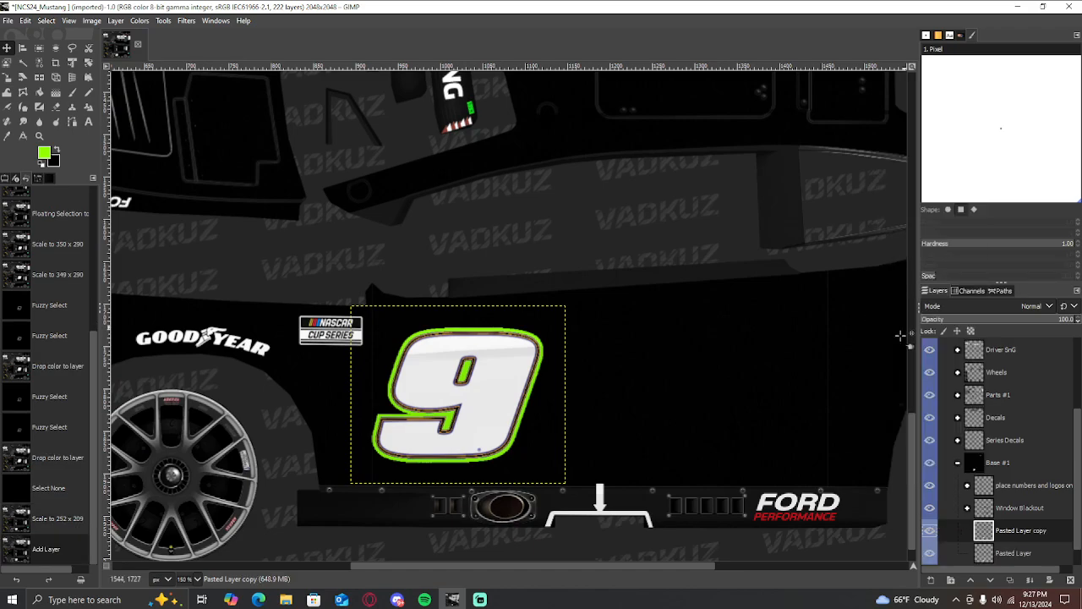
Rotate the duplicated number layer by 180°
{"action": "left_click", "coordinate": [89, 64]}
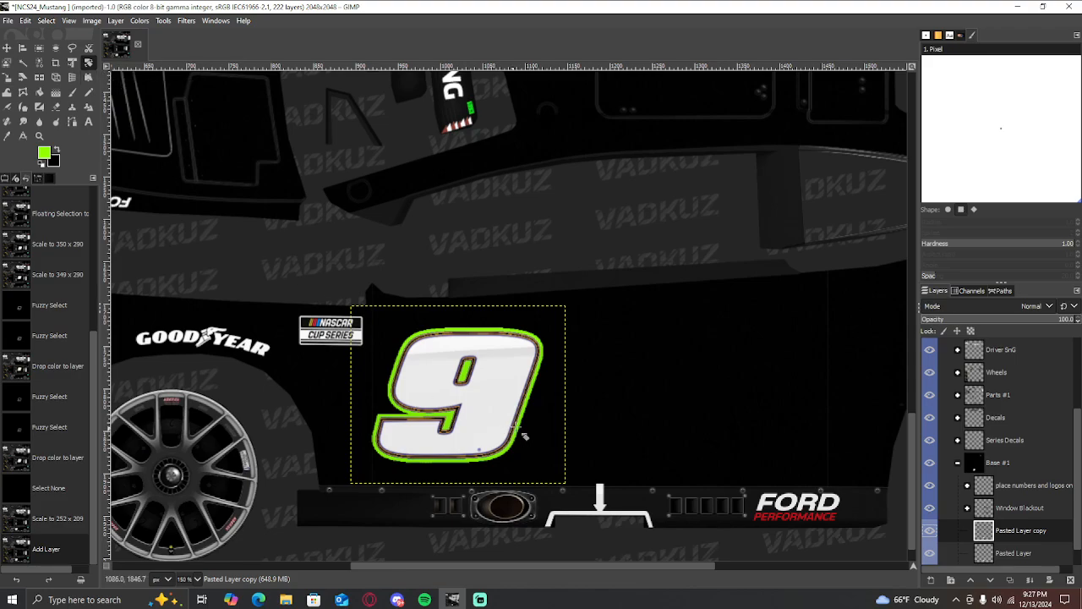
{"action": "left_click", "coordinate": [466, 386]}
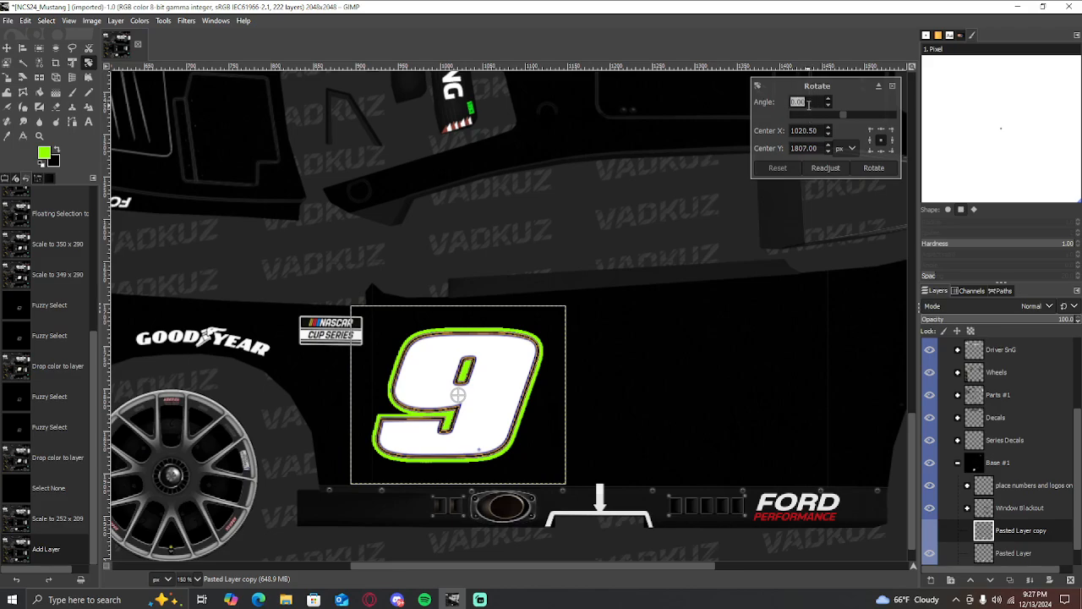
{"action": "key", "text": "Return"}
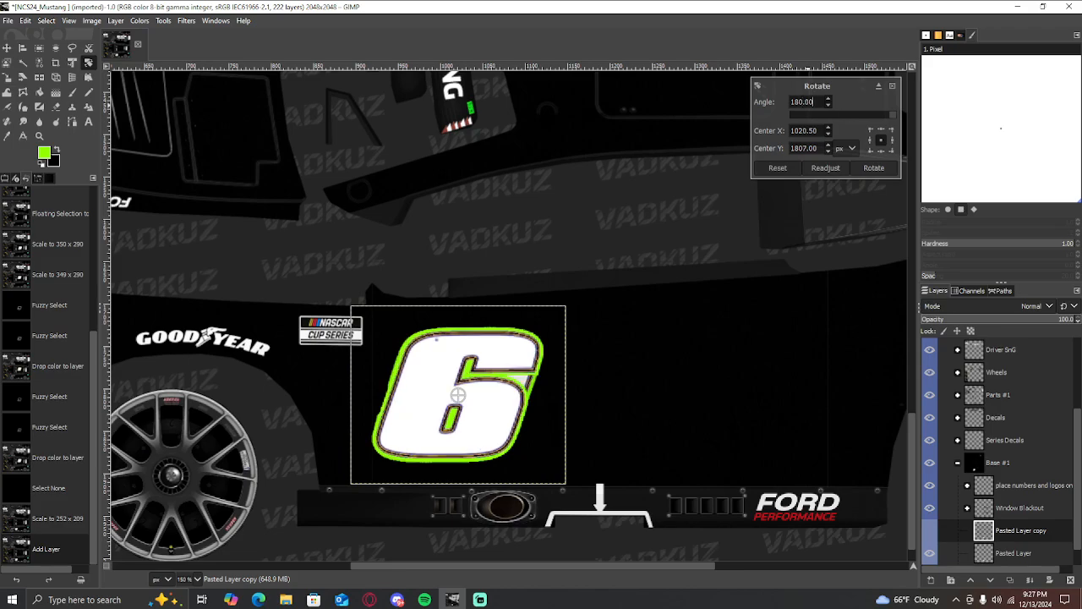
Move the rotated number copy up onto the door of the upper side panel with the Scale tool
{"action": "left_click", "coordinate": [8, 77]}
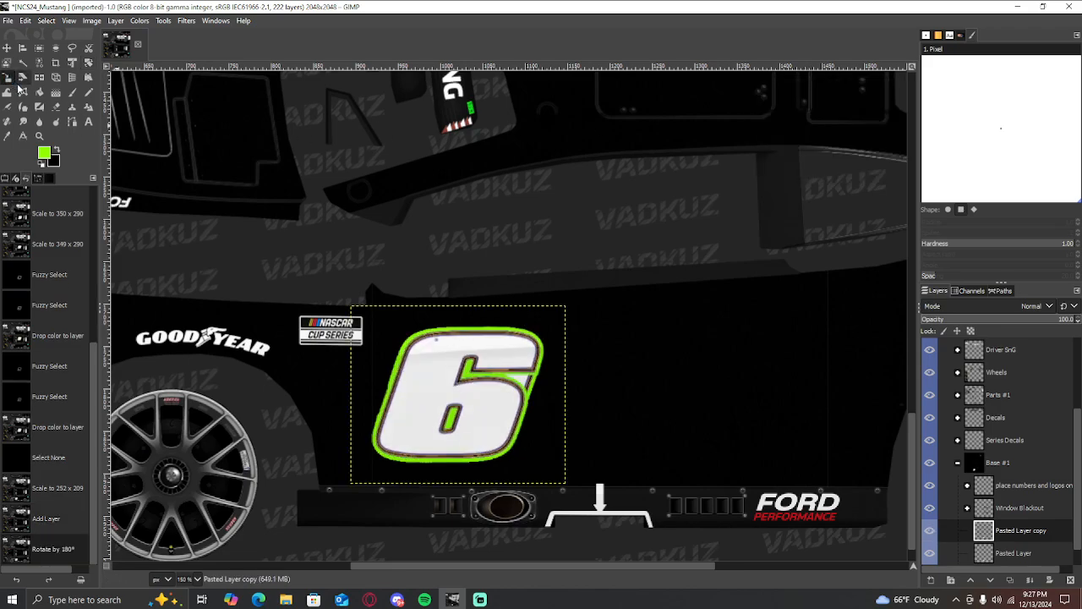
{"action": "left_click", "coordinate": [424, 349]}
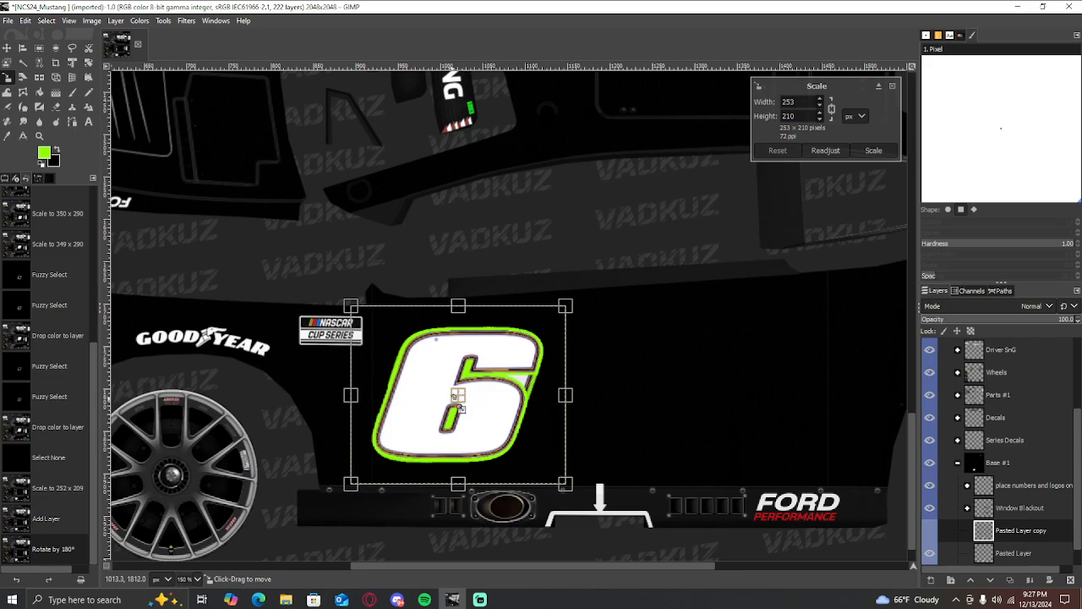
{"action": "scroll", "coordinate": [460, 408], "scroll_direction": "down", "scroll_amount": 2, "text": "ctrl"}
{"action": "left_click_drag", "start_coordinate": [460, 407], "coordinate": [482, 11]}
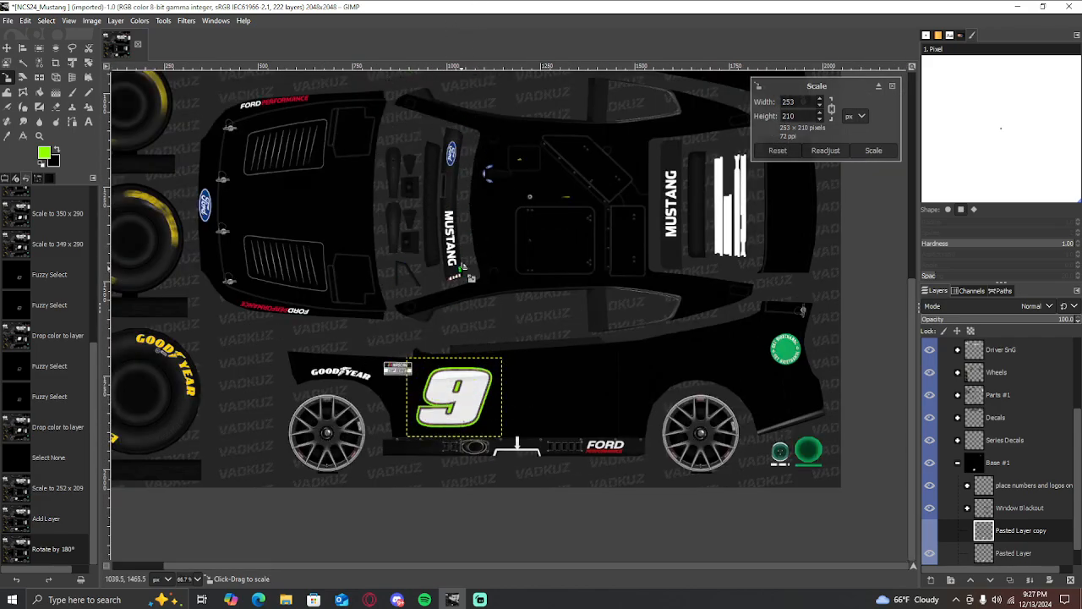
{"action": "scroll", "coordinate": [463, 199], "scroll_direction": "up", "scroll_amount": 2}
{"action": "scroll", "coordinate": [463, 199], "scroll_direction": "up", "scroll_amount": 3}
{"action": "scroll", "coordinate": [448, 377], "scroll_direction": "up", "scroll_amount": 3, "text": "ctrl"}
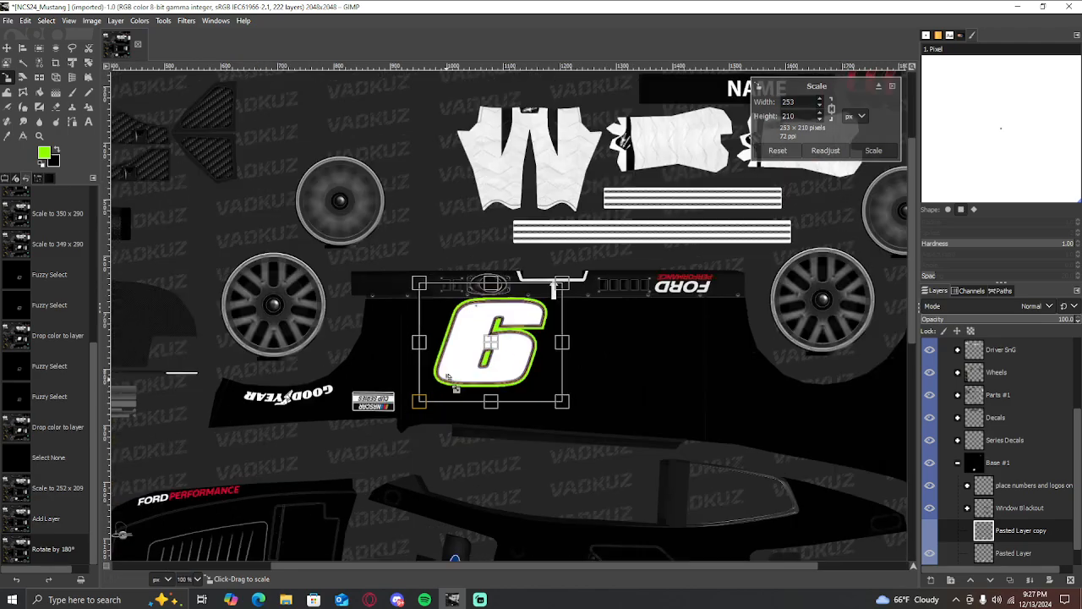
Align the rotated number behind the front wheel to match the opposite side's placement, and apply it at 253 × 210 px
{"action": "left_click_drag", "start_coordinate": [534, 311], "coordinate": [477, 360]}
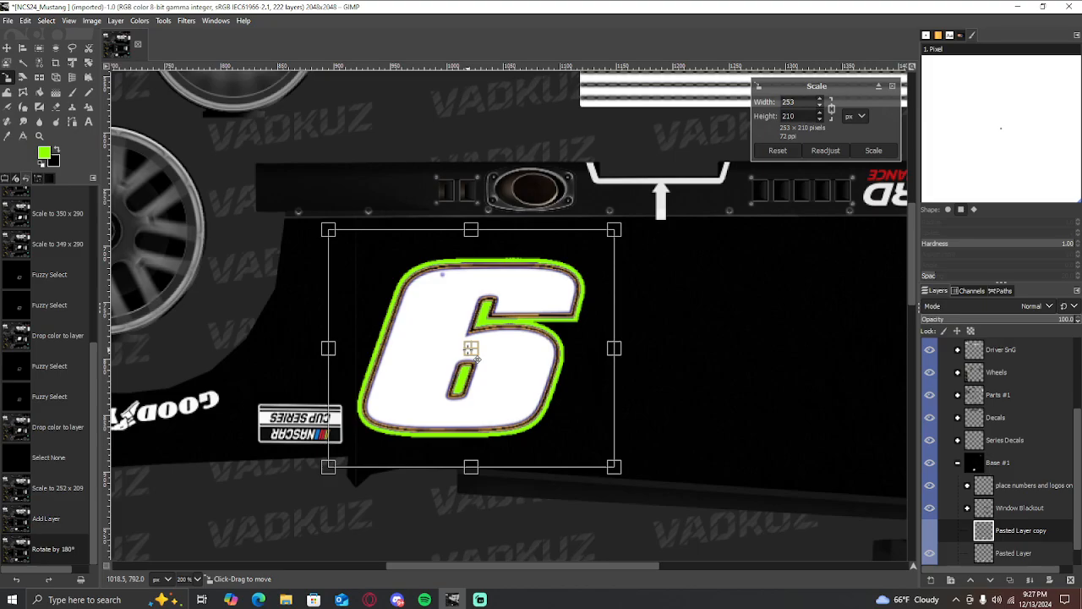
{"action": "scroll", "coordinate": [472, 347], "scroll_direction": "down", "scroll_amount": 10}
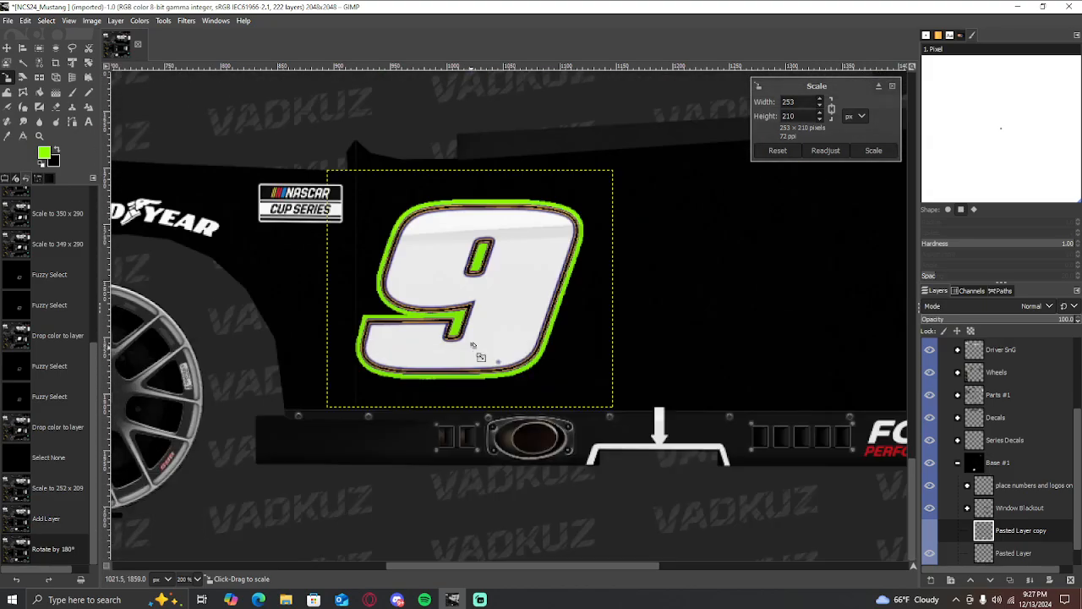
{"action": "scroll", "coordinate": [472, 344], "scroll_direction": "up", "scroll_amount": 10}
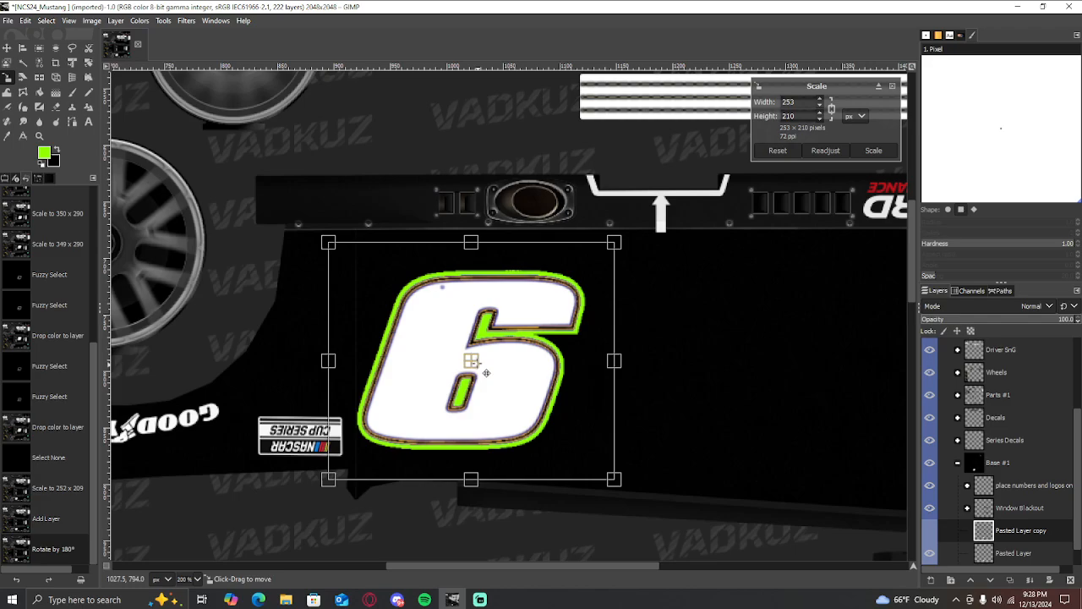
{"action": "left_click_drag", "start_coordinate": [481, 369], "coordinate": [480, 362]}
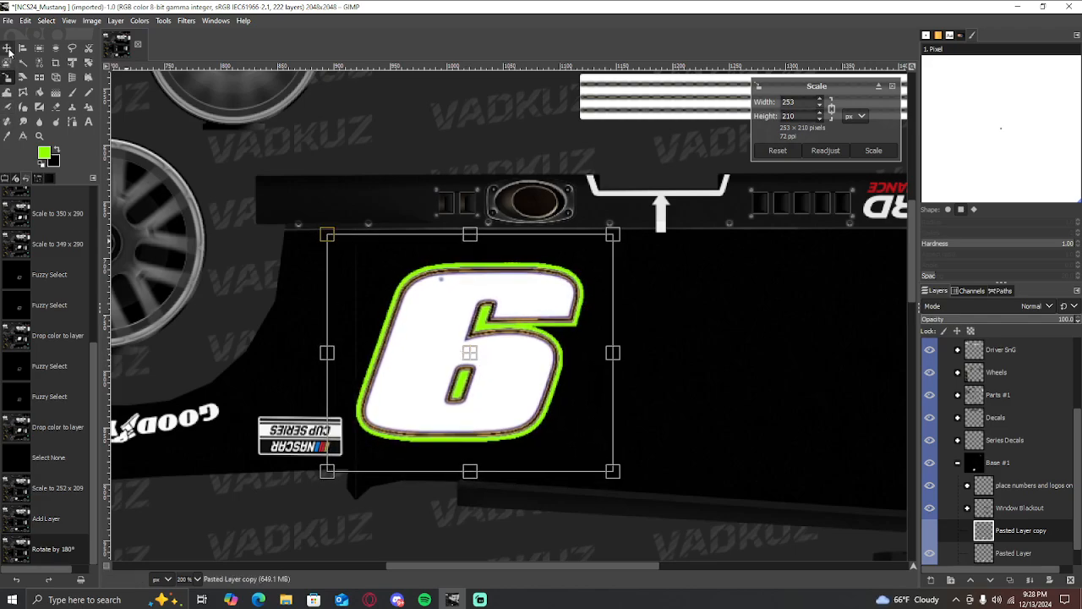
{"action": "left_click", "coordinate": [7, 48]}
Duplicate the Pasted Layer with the upright number 9 once more
{"action": "scroll", "coordinate": [410, 284], "scroll_direction": "down", "scroll_amount": 3}
{"action": "scroll", "coordinate": [414, 282], "scroll_direction": "down", "scroll_amount": 2}
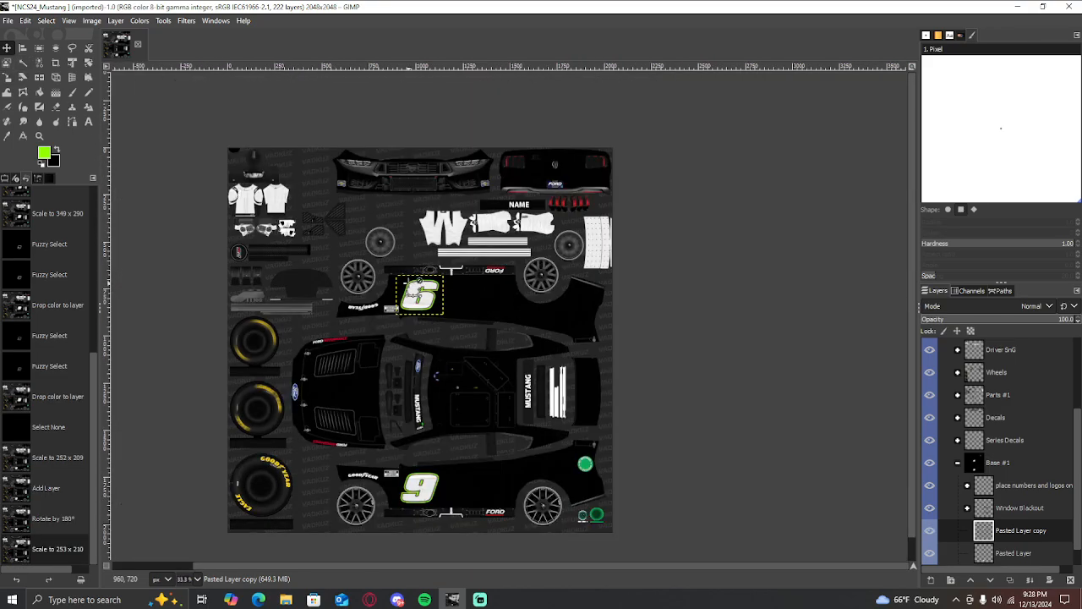
{"action": "scroll", "coordinate": [480, 528], "scroll_direction": "up", "scroll_amount": 2}
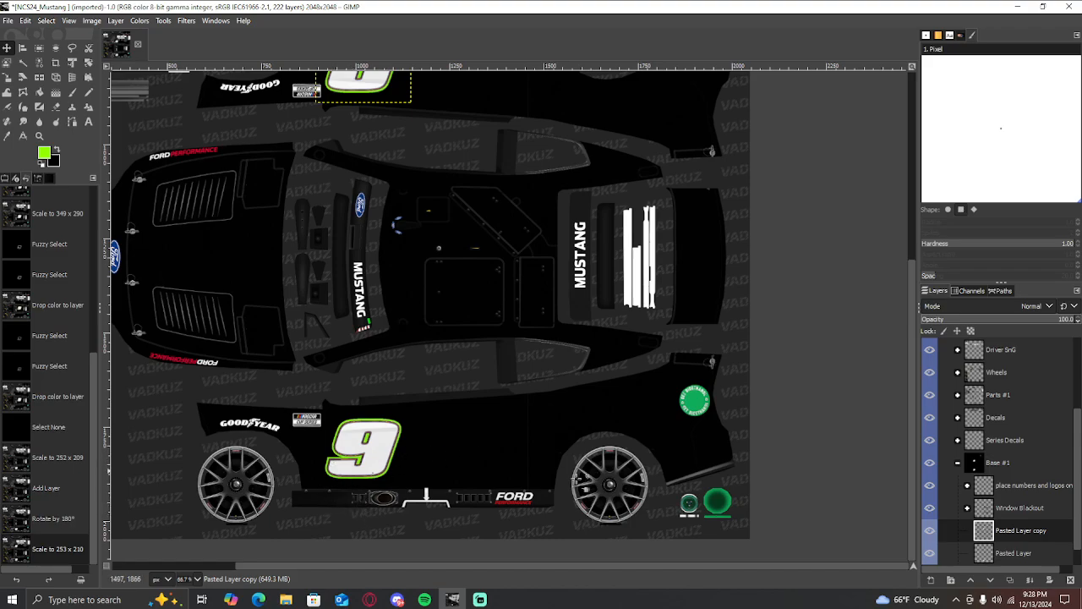
{"action": "scroll", "coordinate": [991, 528], "scroll_direction": "down", "scroll_amount": 1}
{"action": "right_click", "coordinate": [998, 531]}
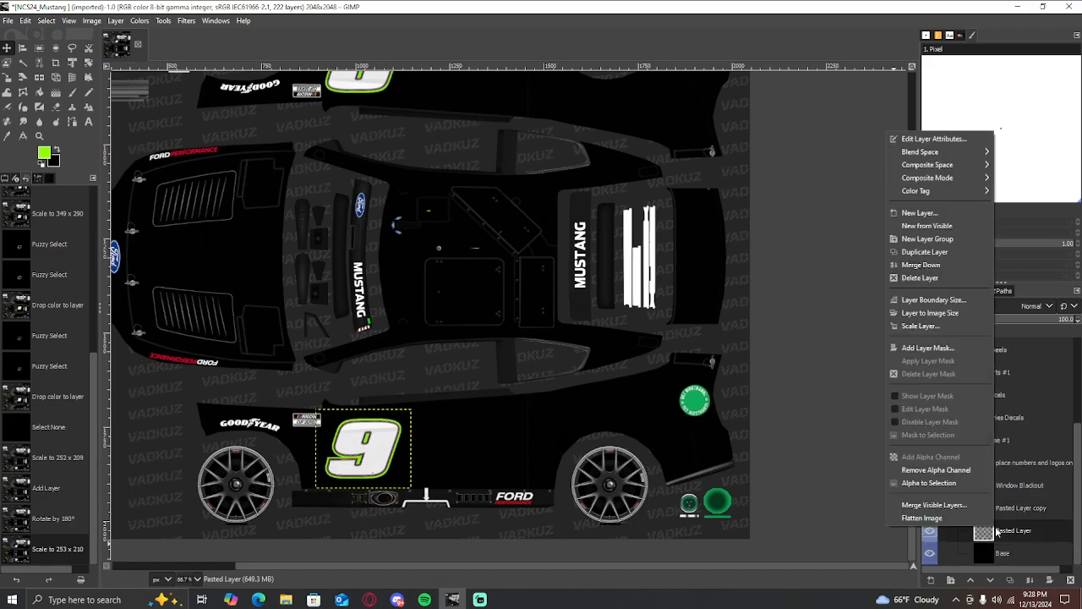
{"action": "left_click", "coordinate": [925, 251]}
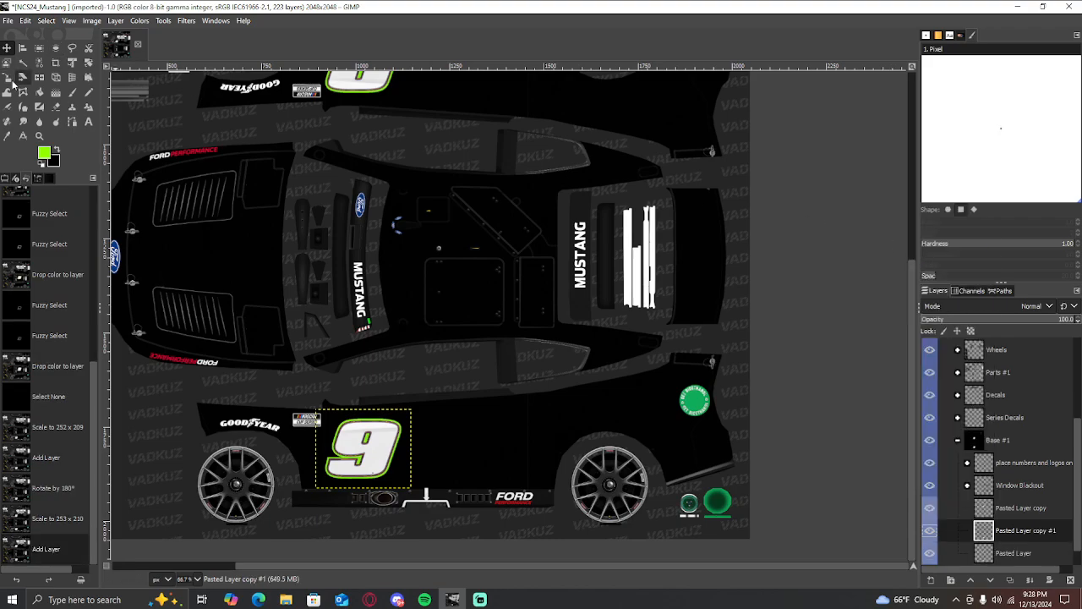
Move the newly duplicated number 9 from the lower door up onto the front bumper with the Scale tool
{"action": "left_click", "coordinate": [389, 320]}
{"action": "left_click_drag", "start_coordinate": [363, 449], "coordinate": [369, 19]}
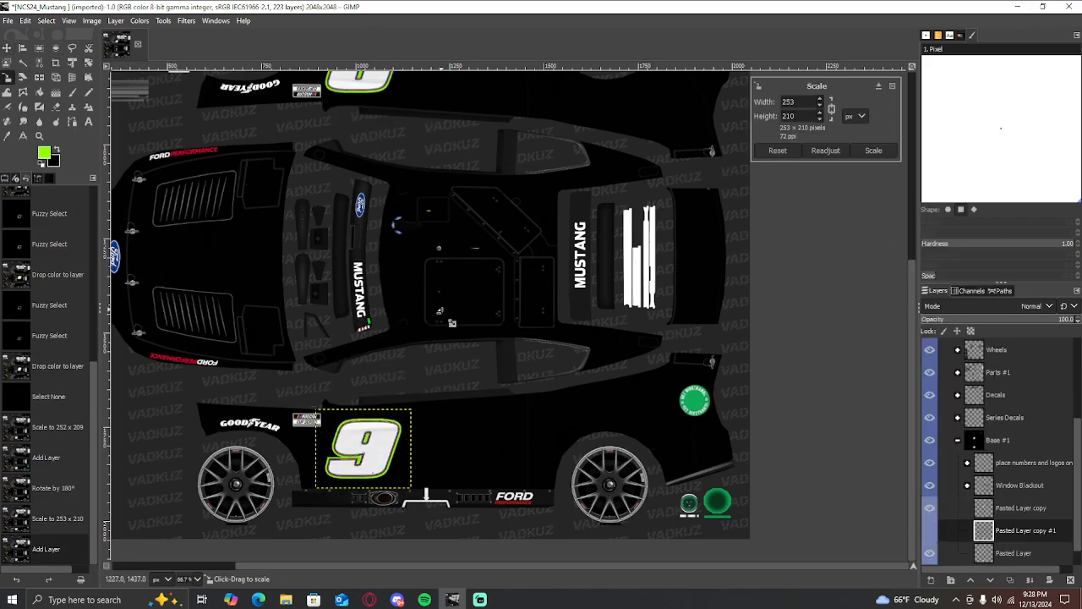
{"action": "scroll", "coordinate": [423, 323], "scroll_direction": "up", "scroll_amount": 6}
{"action": "left_click_drag", "start_coordinate": [372, 325], "coordinate": [253, 142]}
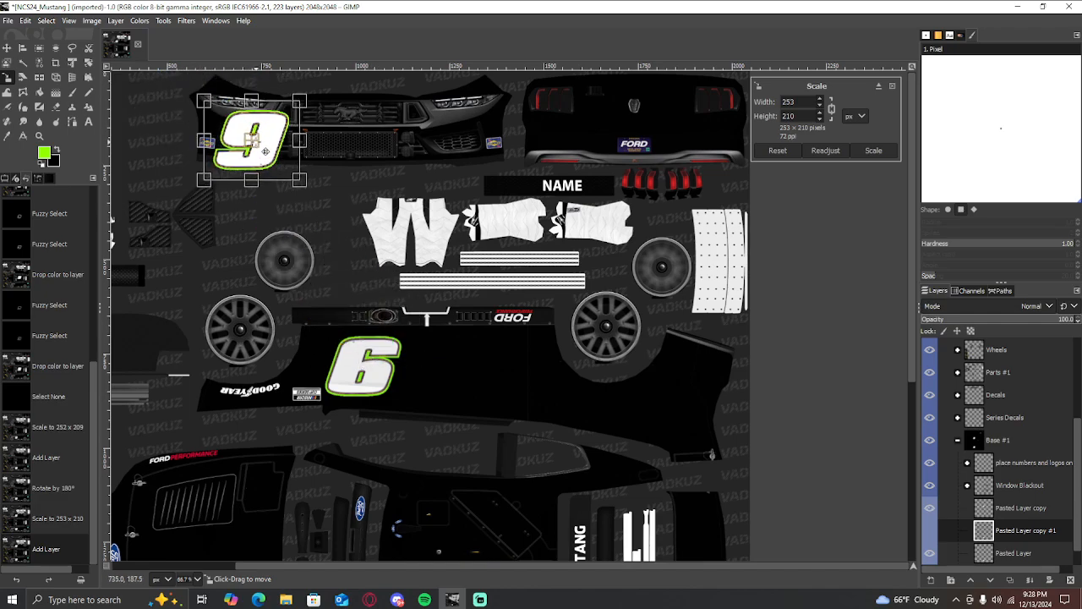
Shrink the front number 9 to 20 × 17 px, place it on the black area beneath the headlight, and apply the scaling
{"action": "scroll", "coordinate": [230, 84], "scroll_direction": "up", "scroll_amount": 3}
{"action": "left_click_drag", "start_coordinate": [161, 145], "coordinate": [292, 220]}
{"action": "scroll", "coordinate": [291, 220], "scroll_direction": "up", "scroll_amount": 4}
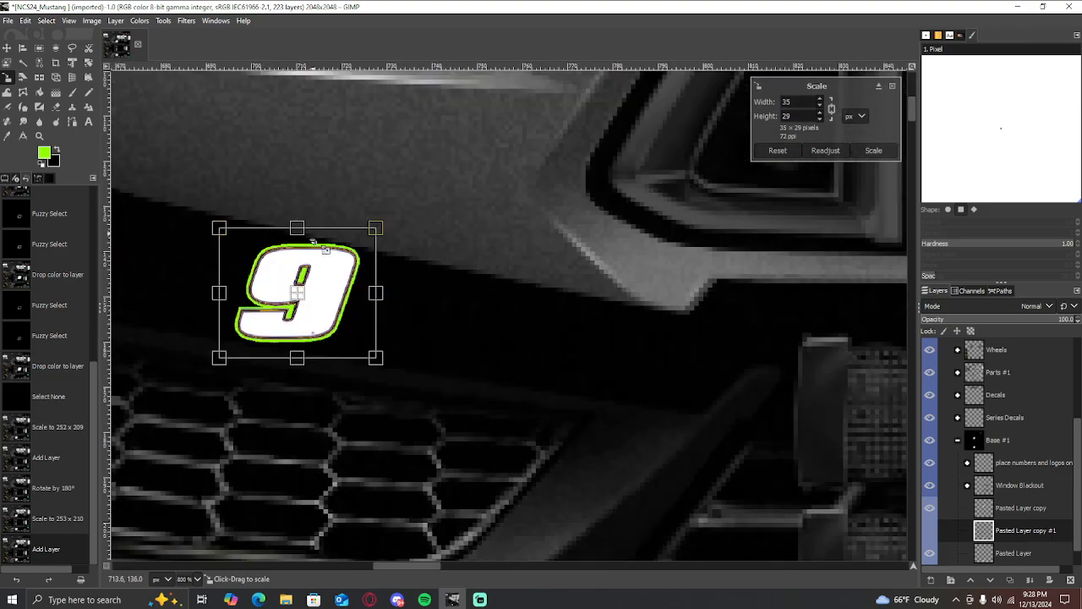
{"action": "left_click_drag", "start_coordinate": [387, 371], "coordinate": [322, 317]}
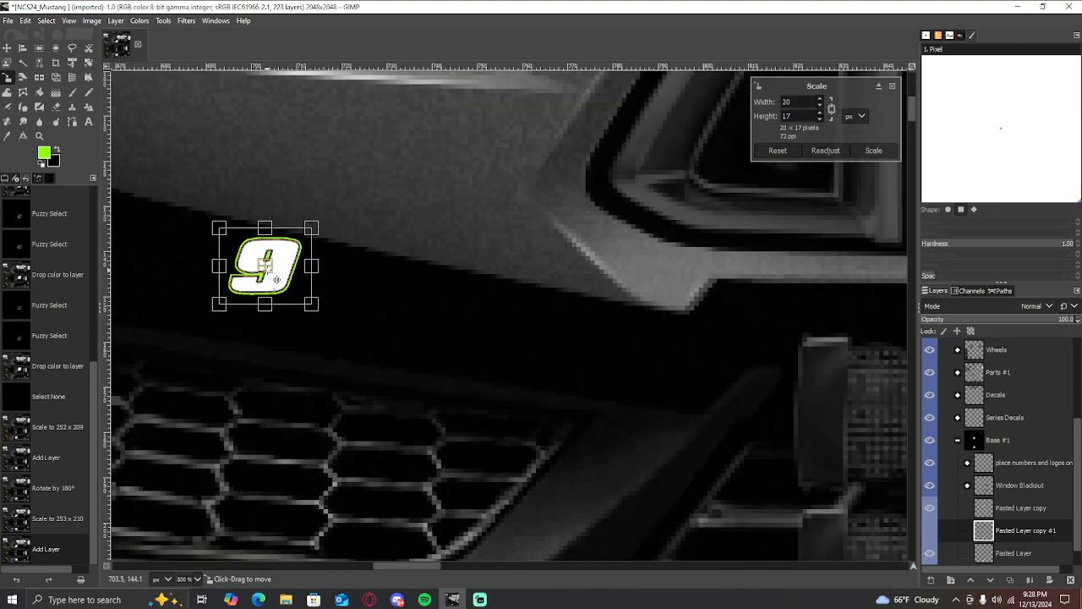
{"action": "left_click_drag", "start_coordinate": [276, 277], "coordinate": [292, 304]}
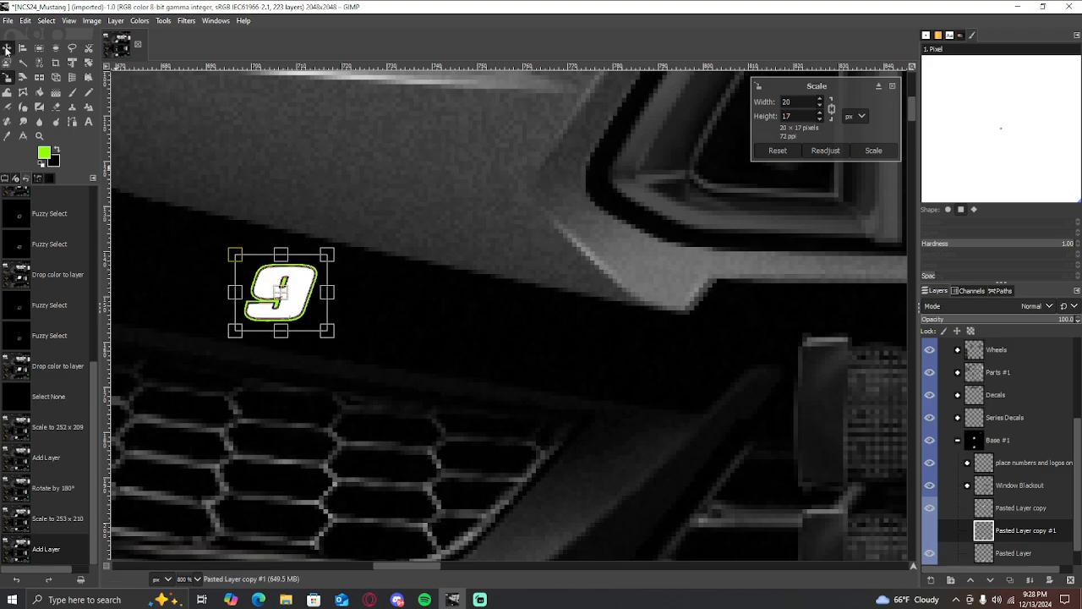
{"action": "left_click", "coordinate": [6, 48]}
Duplicate the Pasted Layer holding the lower door's number 9 again for the rear of the car
{"action": "scroll", "coordinate": [338, 153], "scroll_direction": "down", "scroll_amount": 5}
{"action": "scroll", "coordinate": [334, 182], "scroll_direction": "down", "scroll_amount": 5}
{"action": "scroll", "coordinate": [739, 461], "scroll_direction": "up", "scroll_amount": 4}
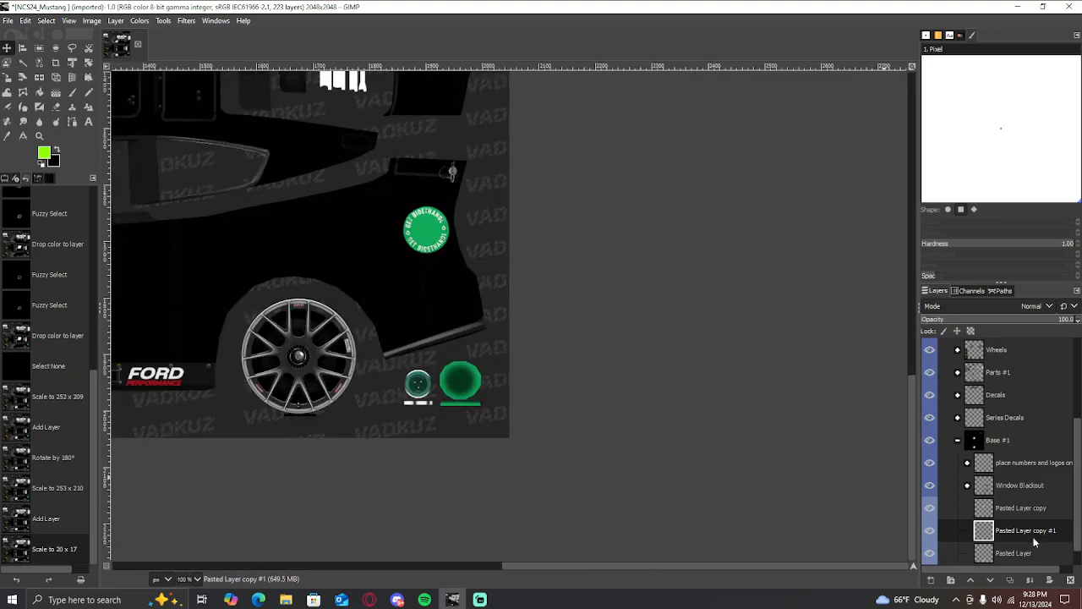
{"action": "left_click", "coordinate": [999, 554]}
{"action": "scroll", "coordinate": [313, 235], "scroll_direction": "down", "scroll_amount": 5}
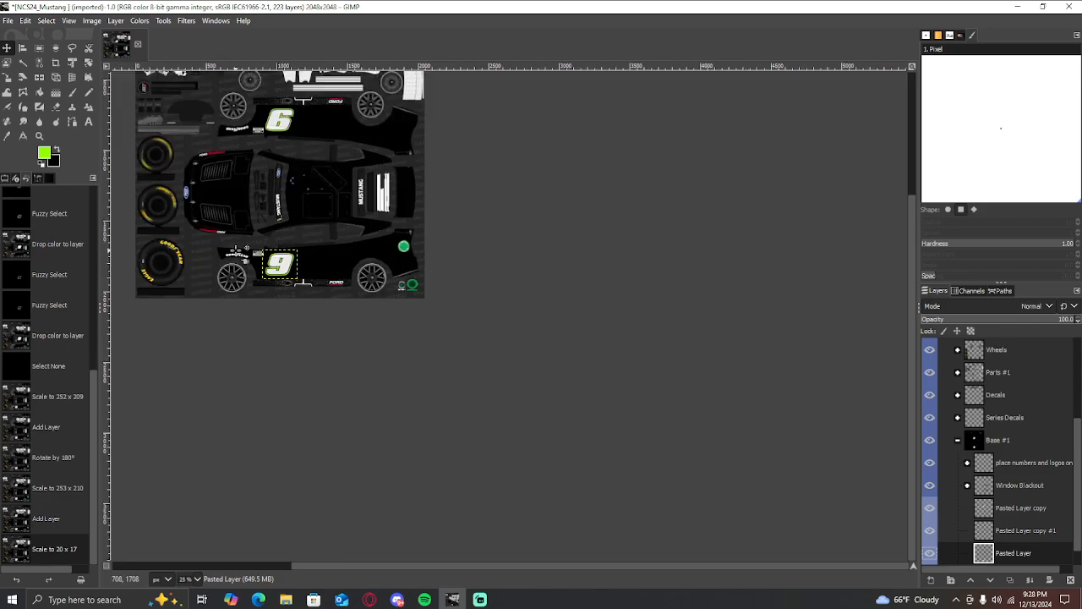
{"action": "scroll", "coordinate": [241, 247], "scroll_direction": "up", "scroll_amount": 4}
{"action": "right_click", "coordinate": [999, 554]}
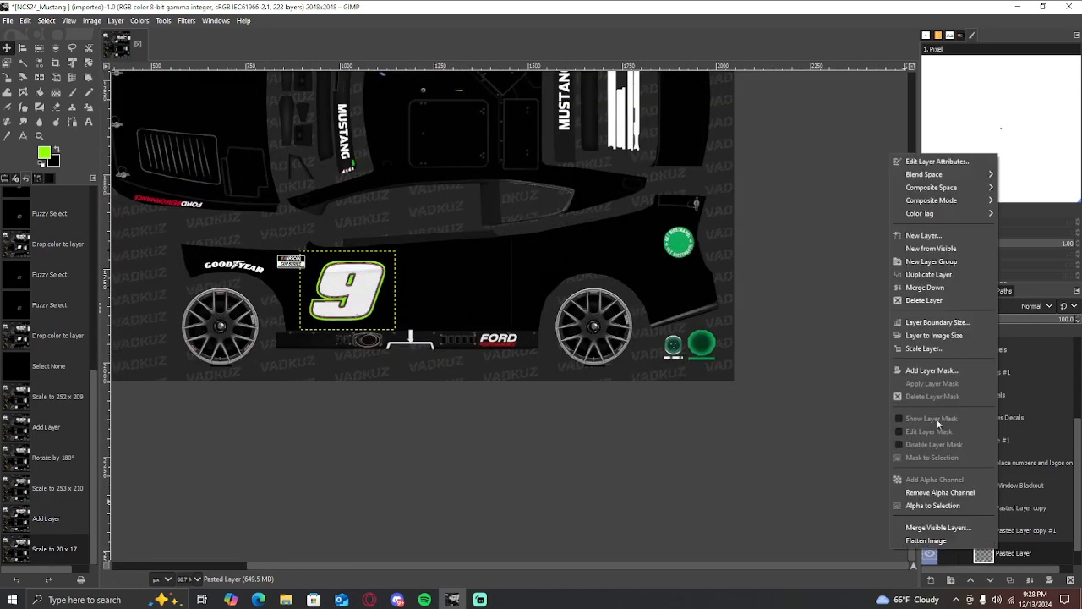
{"action": "left_click", "coordinate": [922, 278]}
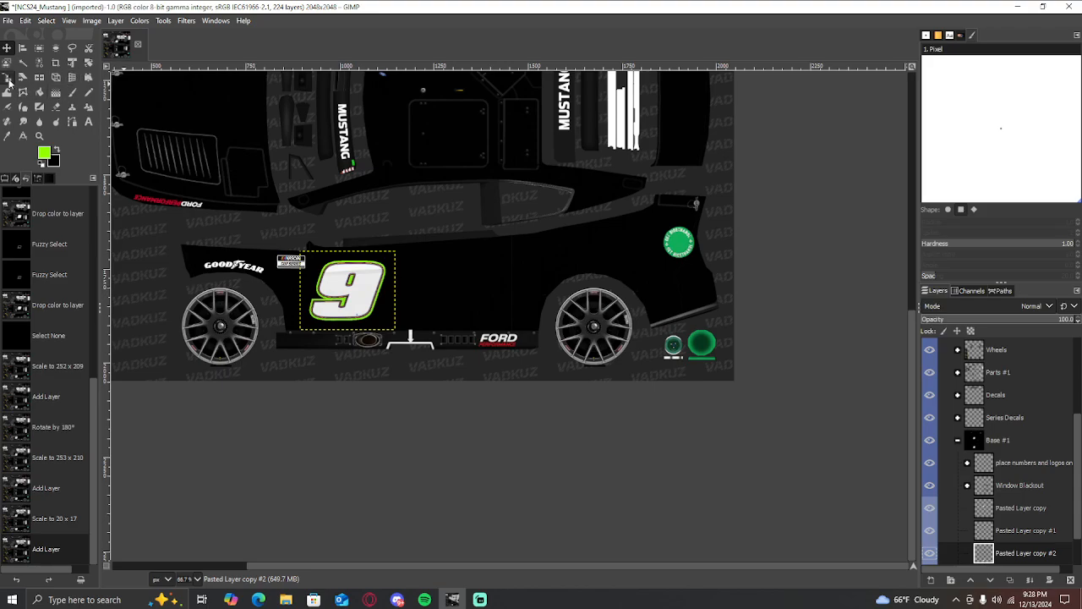
Move the new number 9 copy up to the rear bumper panel with the Scale tool
{"action": "scroll", "coordinate": [397, 329], "scroll_direction": "up", "scroll_amount": 5}
{"action": "scroll", "coordinate": [397, 385], "scroll_direction": "down", "scroll_amount": 2}
{"action": "scroll", "coordinate": [369, 424], "scroll_direction": "down", "scroll_amount": 2}
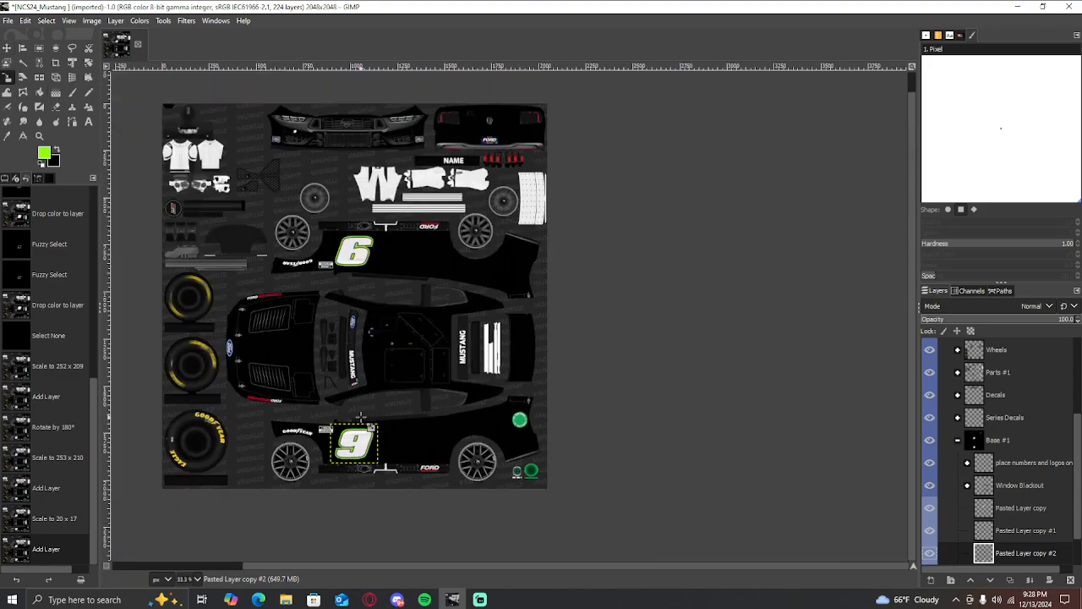
{"action": "left_click", "coordinate": [360, 431]}
{"action": "left_click_drag", "start_coordinate": [357, 442], "coordinate": [550, 140]}
{"action": "scroll", "coordinate": [540, 119], "scroll_direction": "up", "scroll_amount": 1}
{"action": "scroll", "coordinate": [539, 118], "scroll_direction": "up", "scroll_amount": 3}
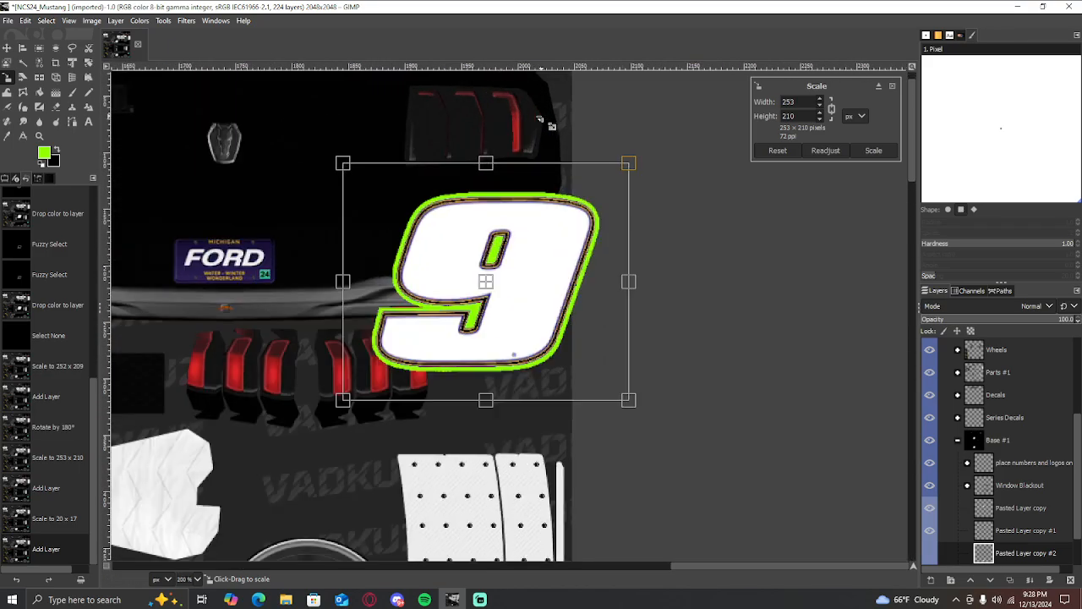
Shrink the rear number 9 to 36 × 30 px, place it above the bumper's outer end, and apply the scaling
{"action": "left_click_drag", "start_coordinate": [486, 401], "coordinate": [514, 214]}
{"action": "scroll", "coordinate": [500, 253], "scroll_direction": "up", "scroll_amount": 3}
{"action": "left_click_drag", "start_coordinate": [514, 260], "coordinate": [507, 262]}
{"action": "key", "text": "Return"}
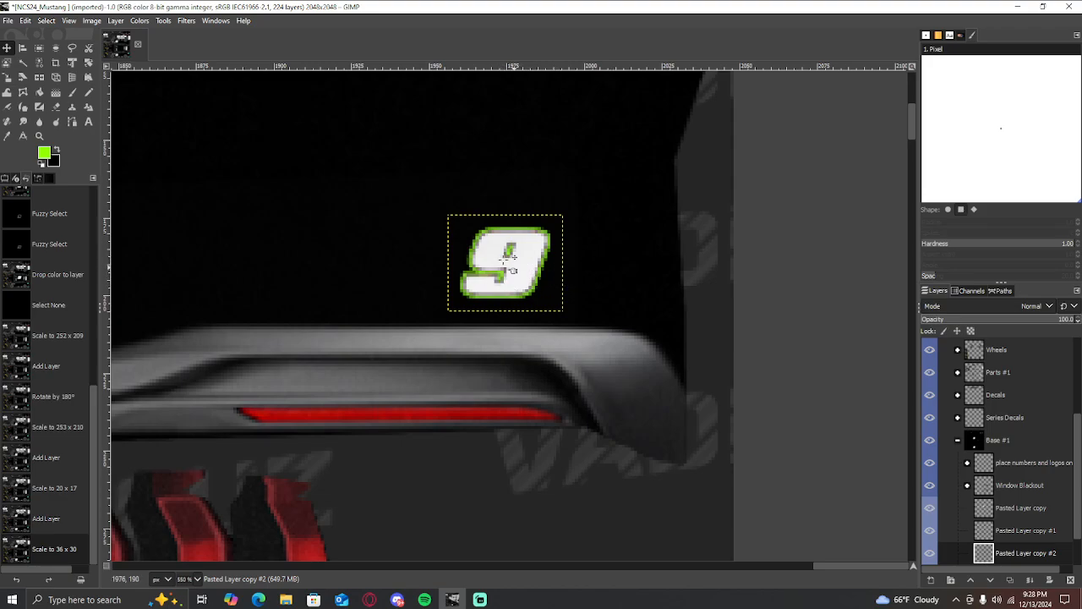
Select the Pasted Layer and examine the number placement across the whole car template
{"action": "scroll", "coordinate": [522, 252], "scroll_direction": "down", "scroll_amount": 10}
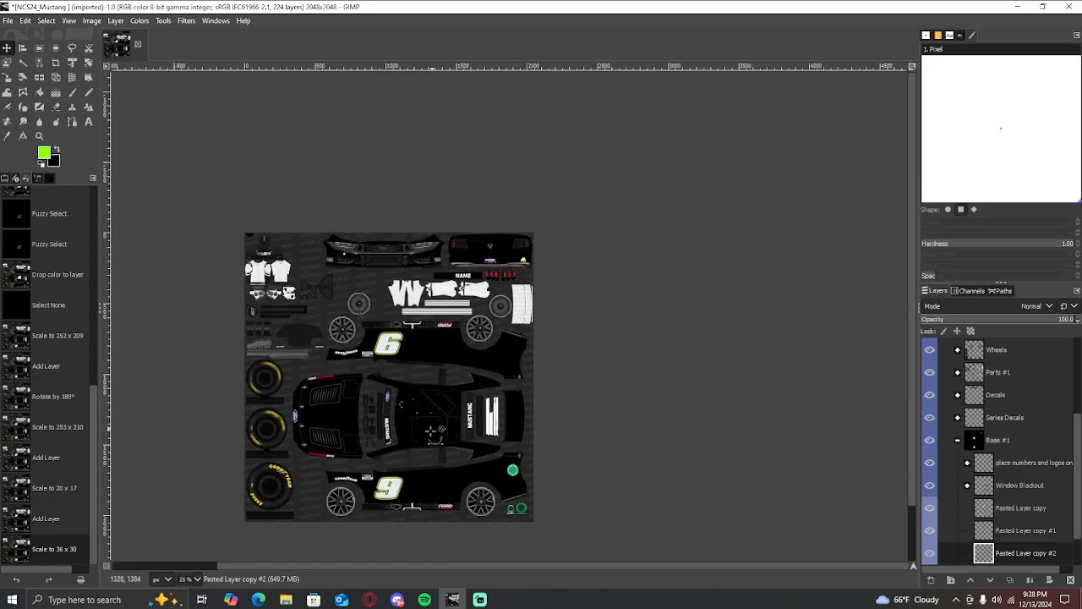
{"action": "scroll", "coordinate": [396, 508], "scroll_direction": "up", "scroll_amount": 3}
{"action": "scroll", "coordinate": [396, 509], "scroll_direction": "up", "scroll_amount": 3}
{"action": "scroll", "coordinate": [393, 495], "scroll_direction": "down", "scroll_amount": 4}
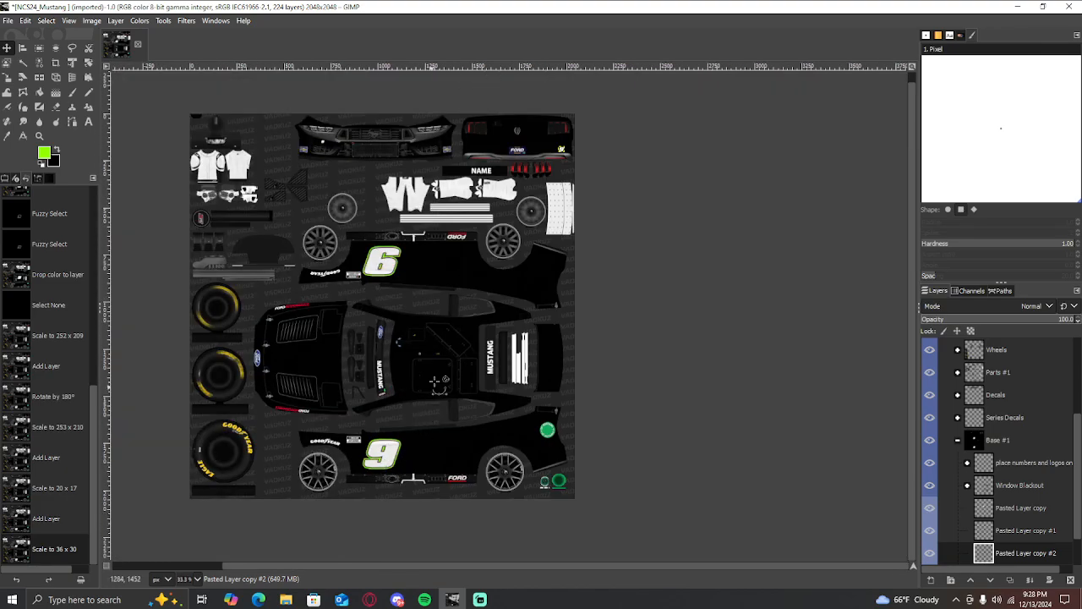
{"action": "scroll", "coordinate": [379, 466], "scroll_direction": "up", "scroll_amount": 3}
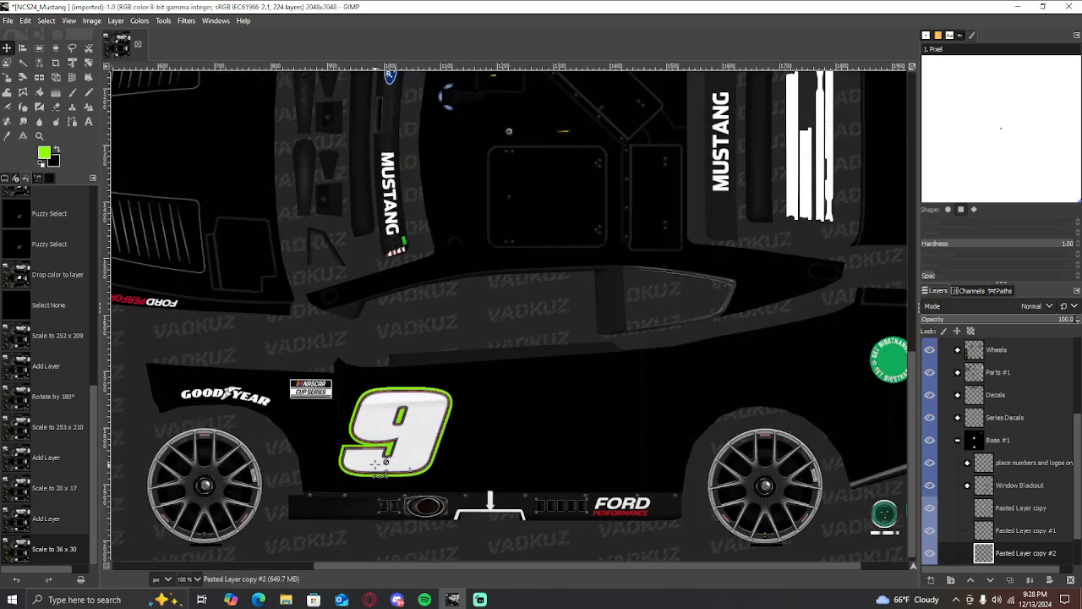
{"action": "scroll", "coordinate": [1011, 549], "scroll_direction": "down", "scroll_amount": 1}
{"action": "left_click", "coordinate": [1004, 545]}
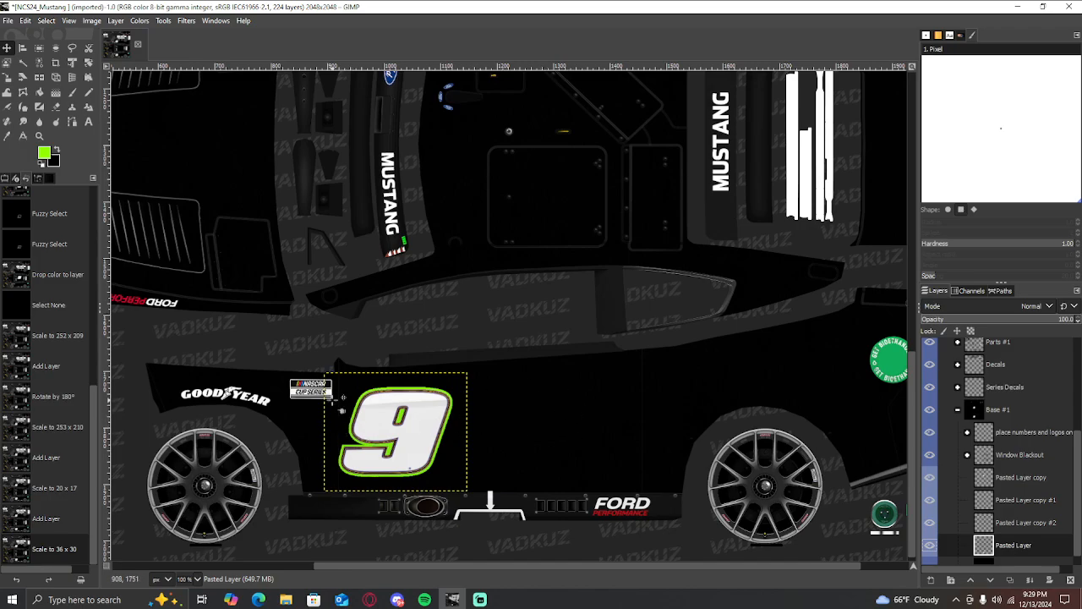
{"action": "scroll", "coordinate": [429, 414], "scroll_direction": "down", "scroll_amount": 2}
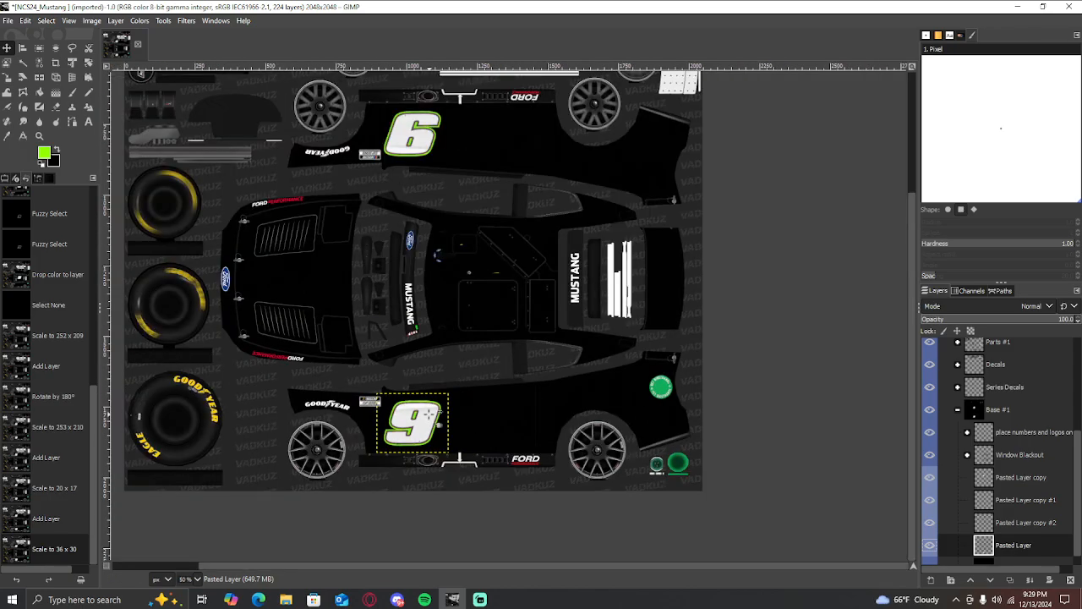
{"action": "scroll", "coordinate": [429, 415], "scroll_direction": "down", "scroll_amount": 1}
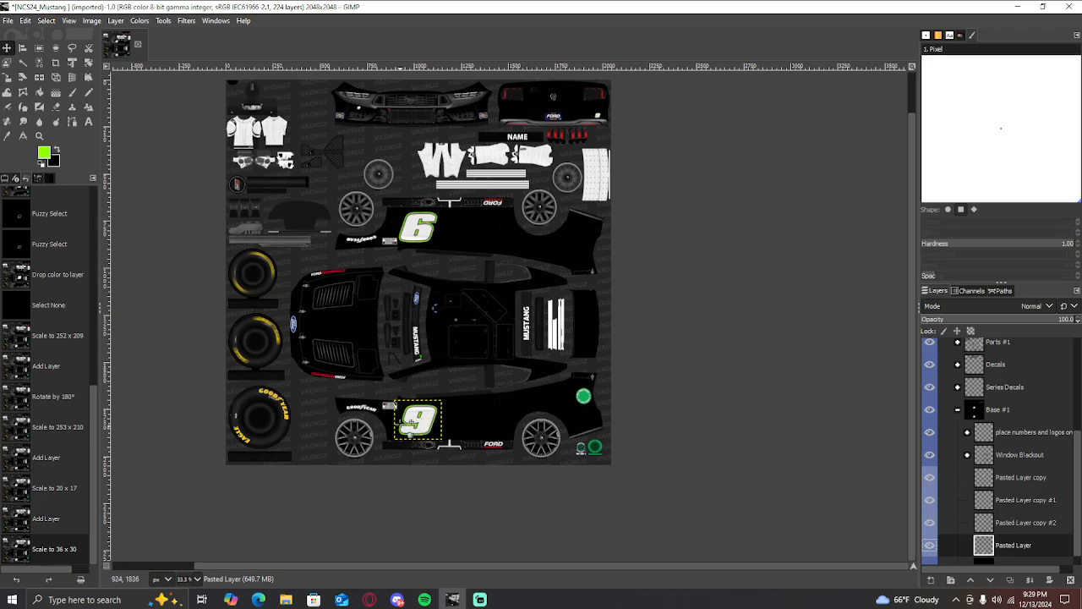
{"action": "scroll", "coordinate": [414, 427], "scroll_direction": "up", "scroll_amount": 1}
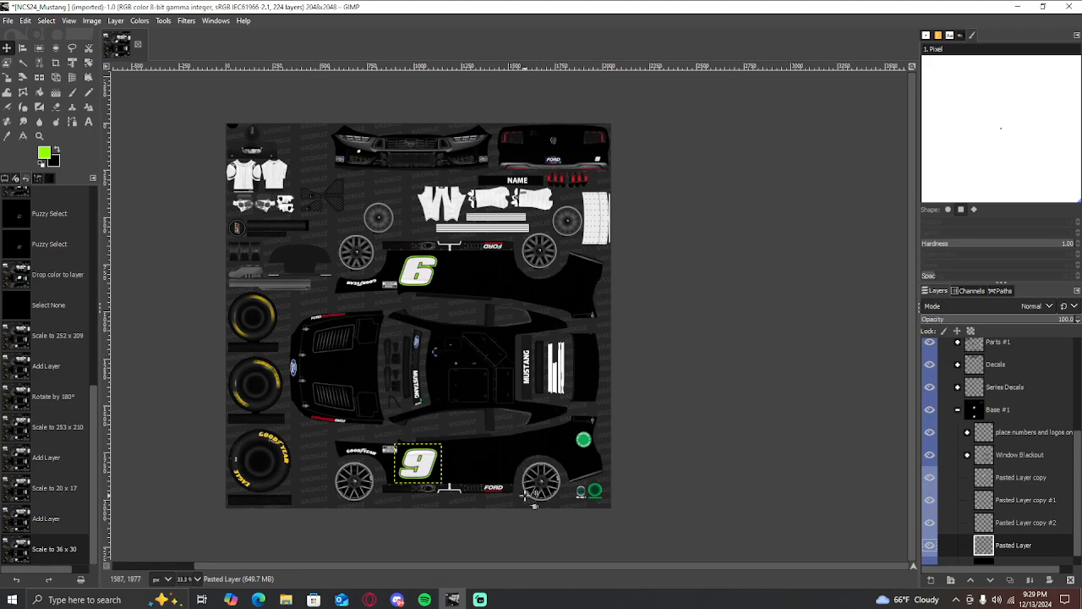
{"action": "scroll", "coordinate": [526, 499], "scroll_direction": "up", "scroll_amount": 2, "text": "ctrl"}
Switch to the Opera browser and search Google Images for "monster claw png"
{"action": "left_click", "coordinate": [370, 600]}
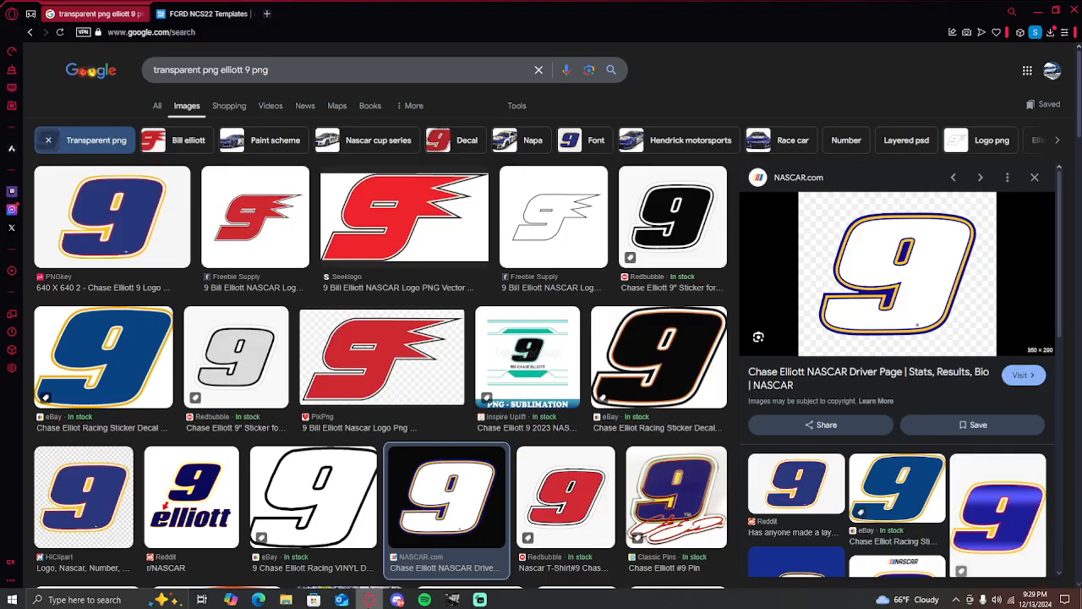
{"action": "left_click_drag", "start_coordinate": [287, 74], "coordinate": [0, 41]}
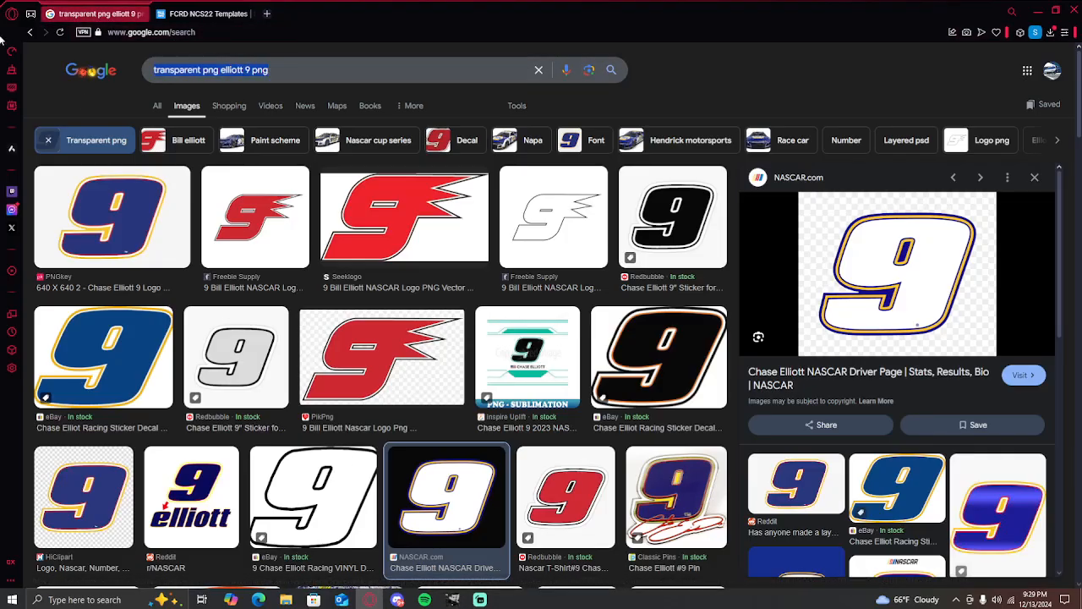
{"action": "type", "text": "monster e"}
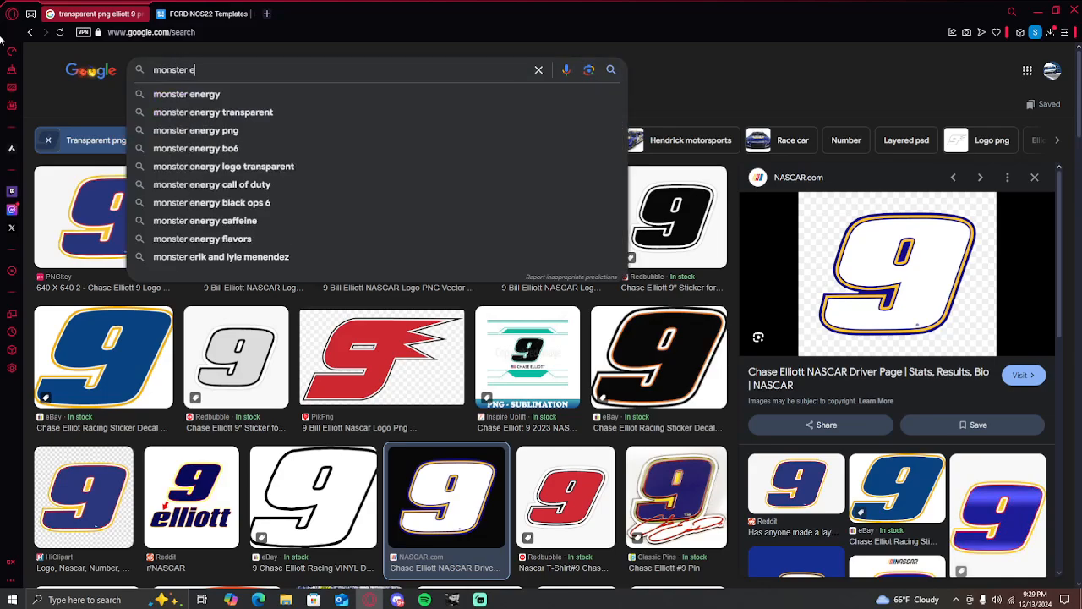
{"action": "key", "text": "BackSpace"}
{"action": "type", "text": "claw png"}
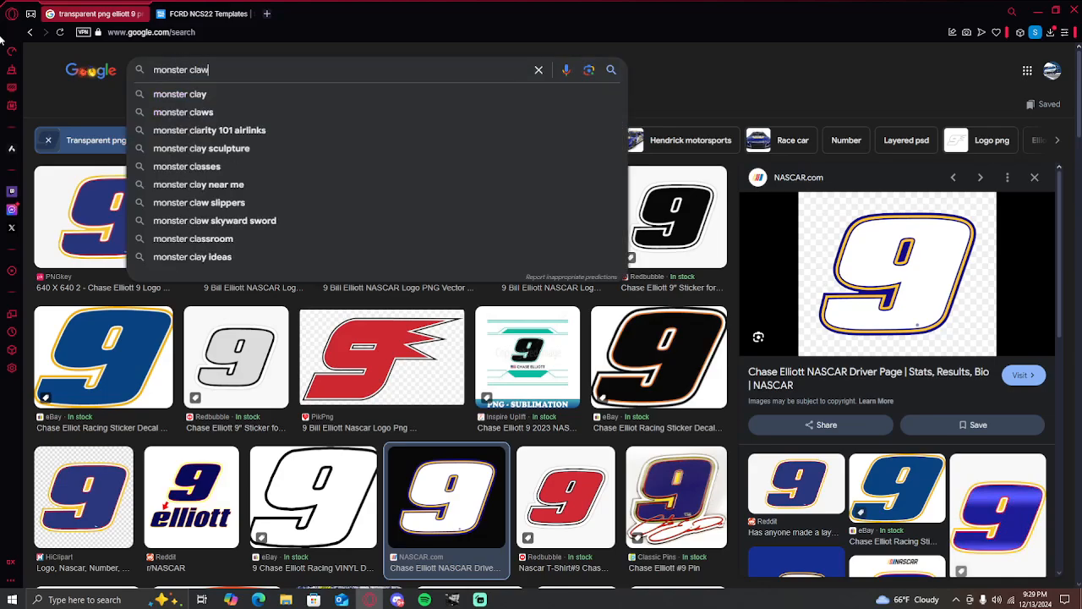
{"action": "key", "text": "Return"}
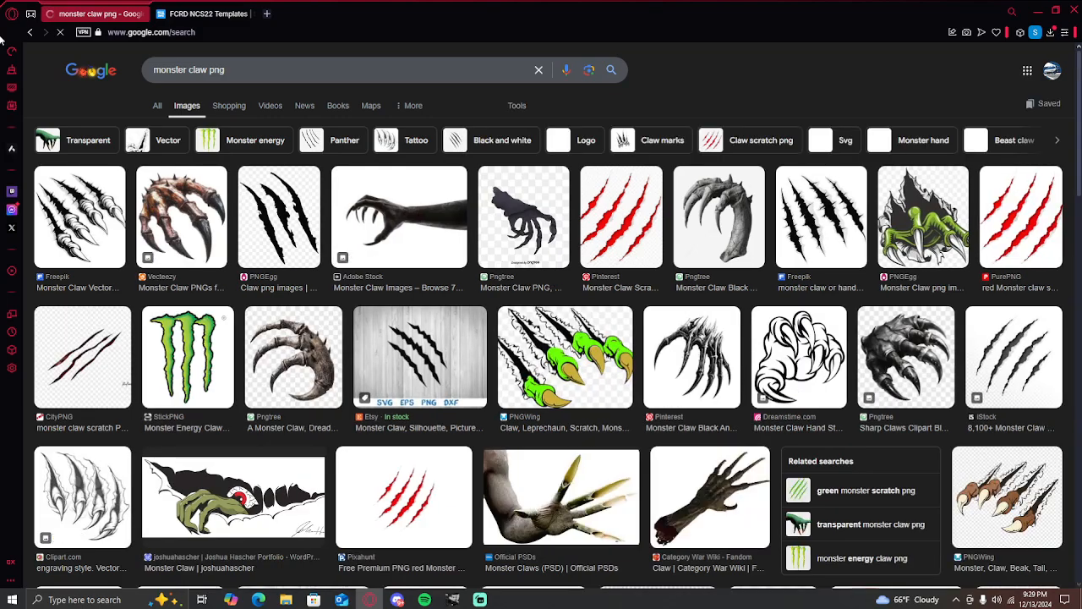
Refine the image search to "monster energy claw png"
{"action": "left_click", "coordinate": [187, 70]}
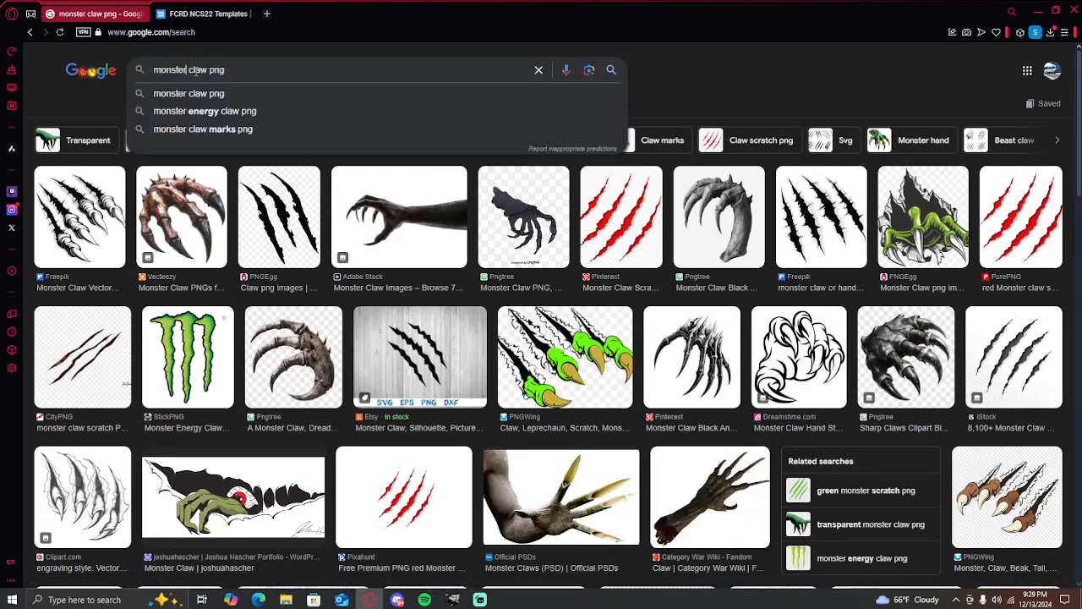
{"action": "type", "text": "energy"}
{"action": "key", "text": "Return"}
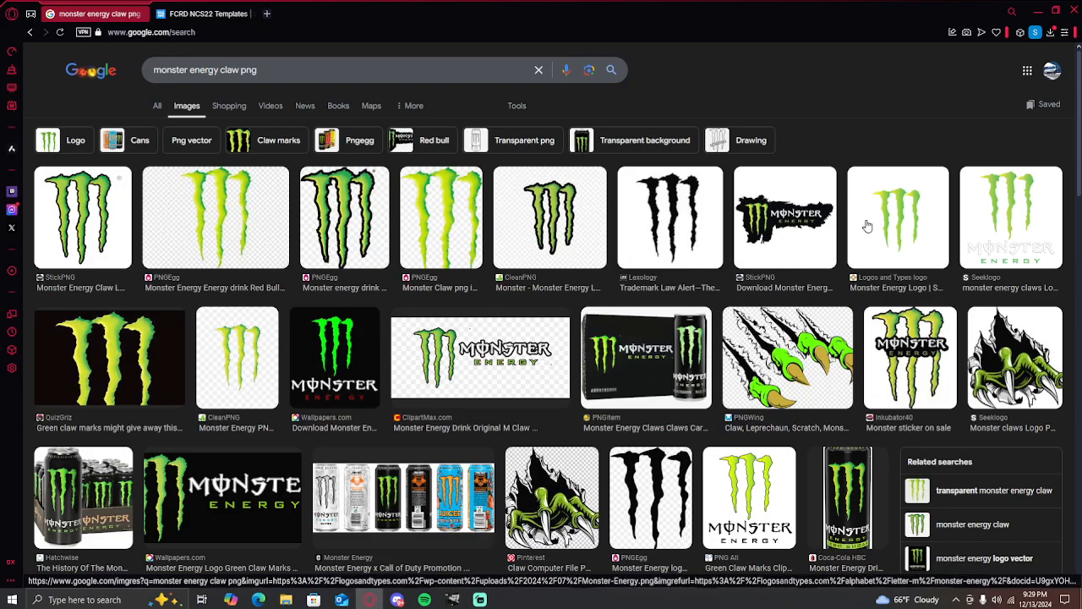
Browse the image results for a suitable Monster Energy logo, previewing the StickPNG, ClipartMax, Inkubator40 and Reddit versions
{"action": "left_click", "coordinate": [88, 227]}
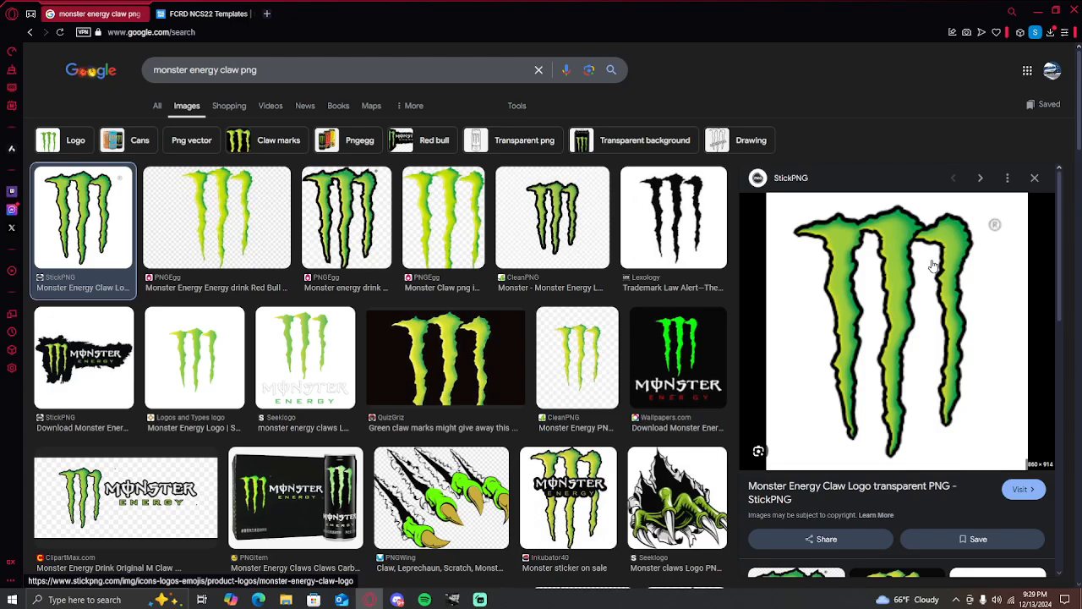
{"action": "scroll", "coordinate": [933, 266], "scroll_direction": "down", "scroll_amount": 2}
{"action": "scroll", "coordinate": [934, 265], "scroll_direction": "up", "scroll_amount": 2}
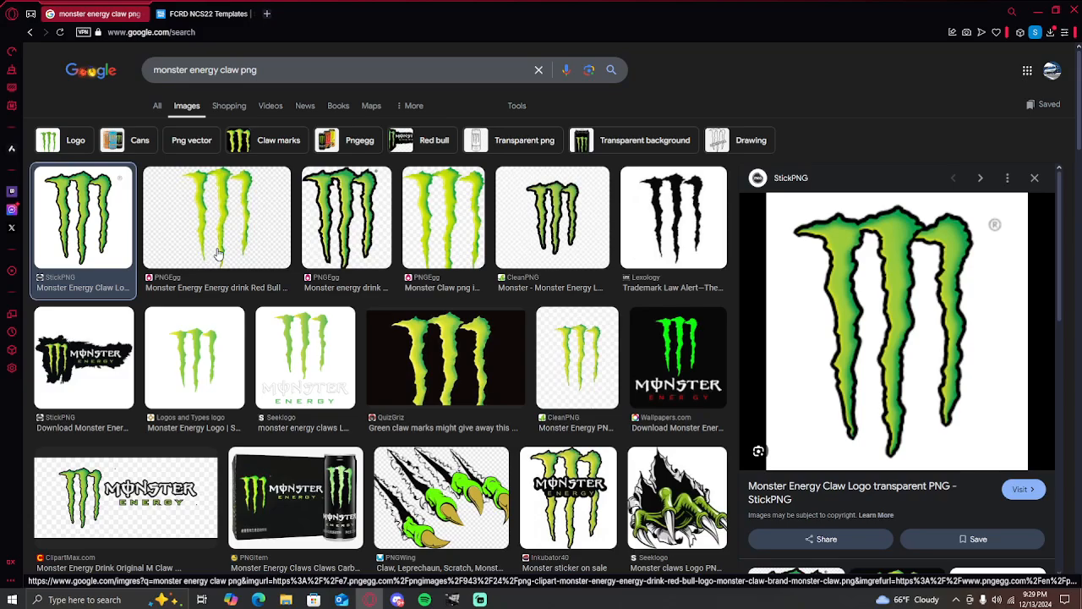
{"action": "scroll", "coordinate": [218, 254], "scroll_direction": "down", "scroll_amount": 3}
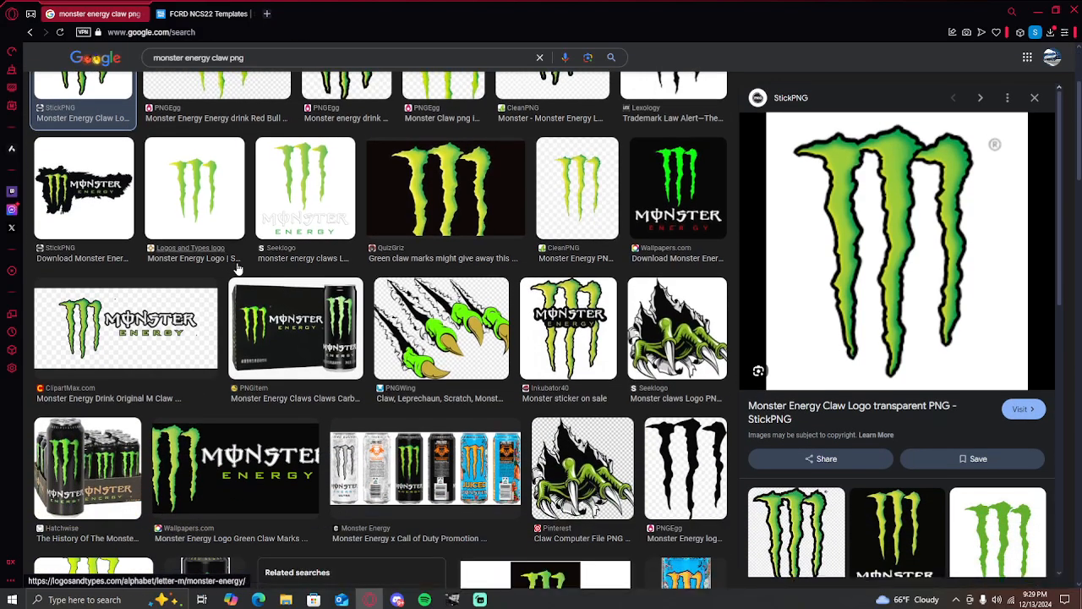
{"action": "scroll", "coordinate": [237, 268], "scroll_direction": "down", "scroll_amount": 1}
{"action": "scroll", "coordinate": [237, 275], "scroll_direction": "up", "scroll_amount": 2}
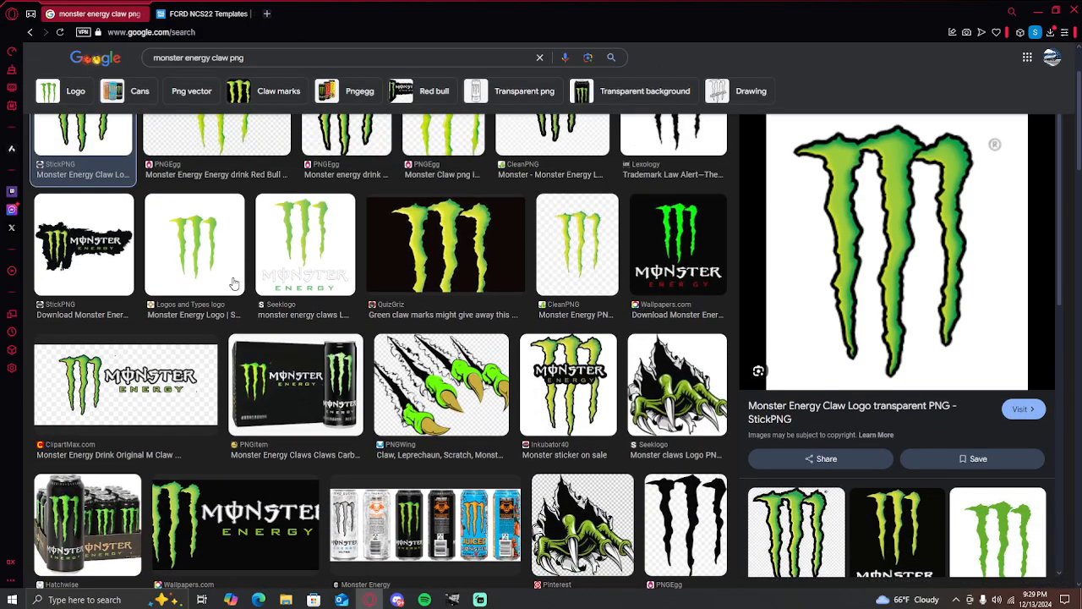
{"action": "left_click", "coordinate": [175, 382]}
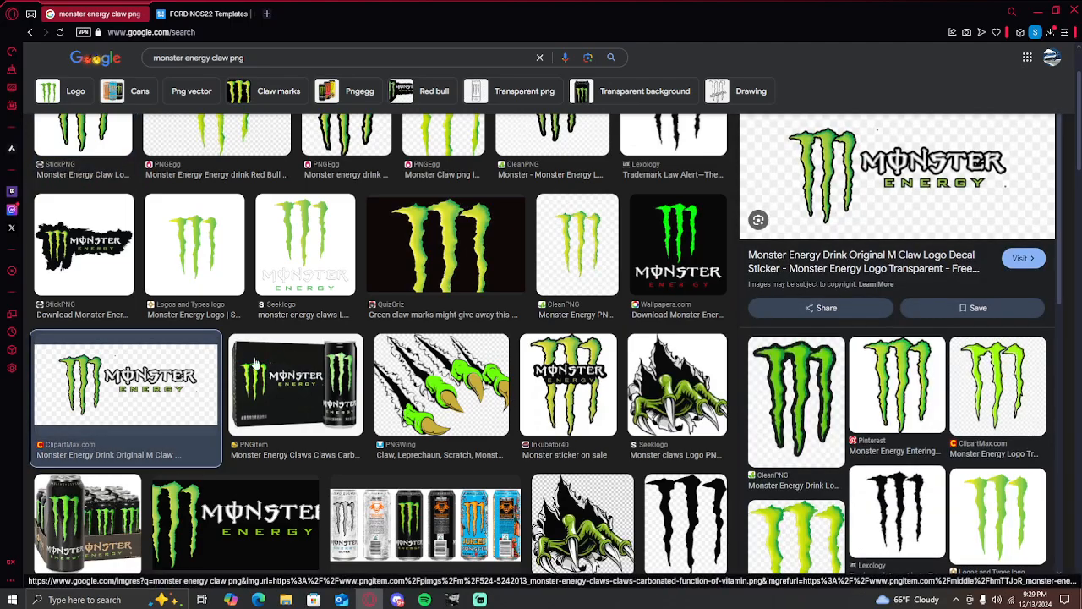
{"action": "scroll", "coordinate": [93, 362], "scroll_direction": "up", "scroll_amount": 3}
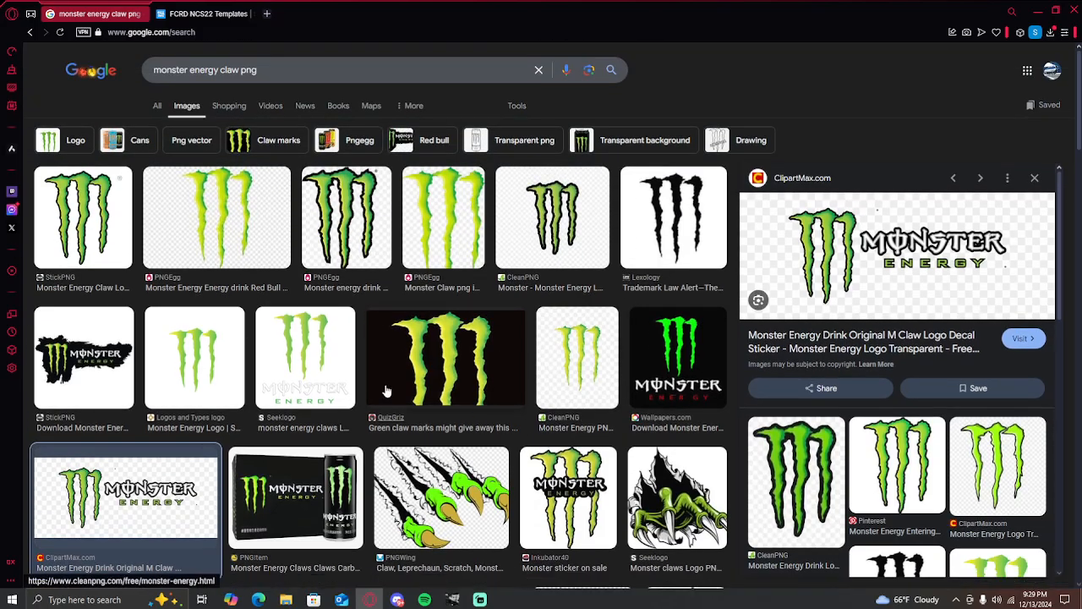
{"action": "scroll", "coordinate": [115, 337], "scroll_direction": "down", "scroll_amount": 3}
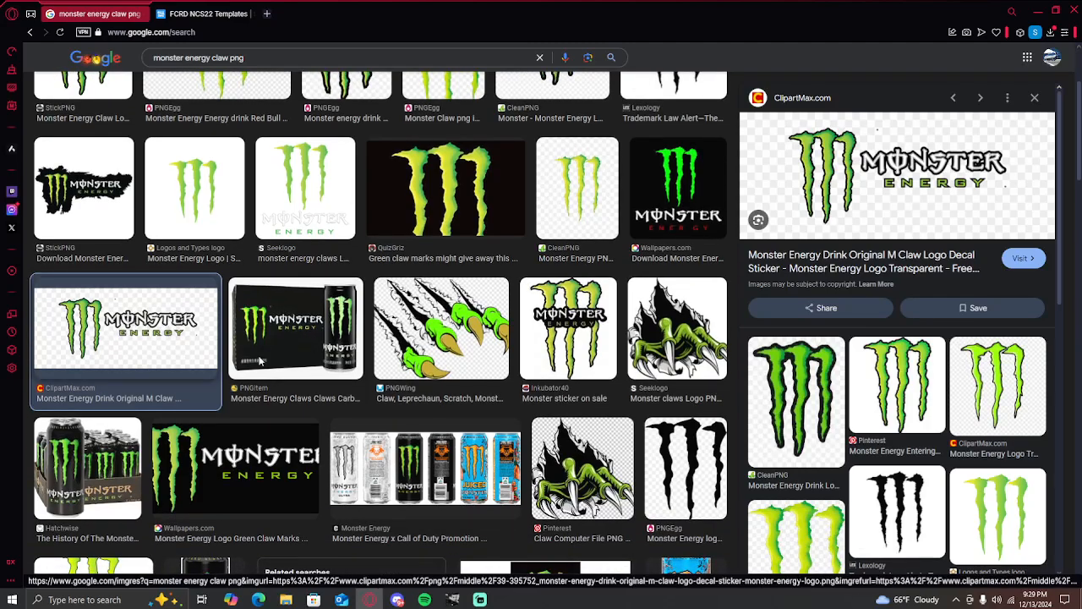
{"action": "left_click", "coordinate": [578, 358]}
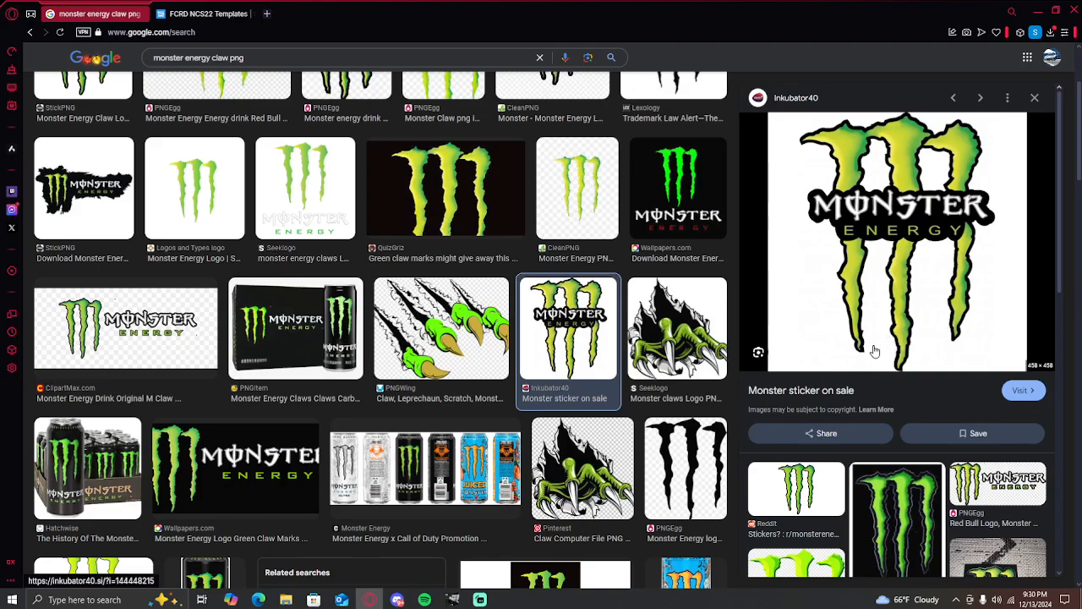
{"action": "left_click", "coordinate": [801, 486]}
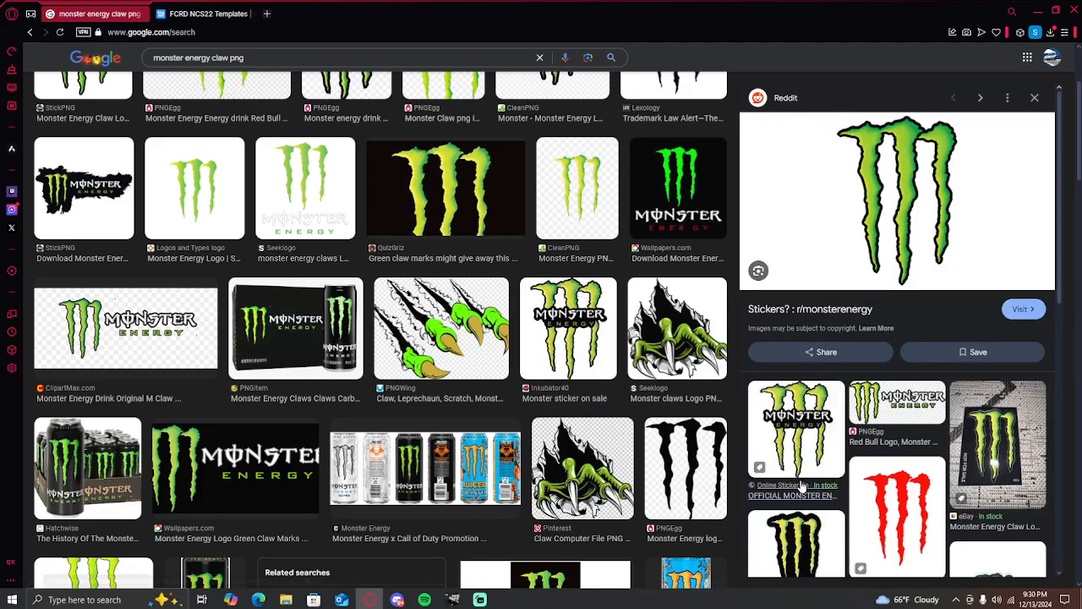
Compare more claw logo results, previewing the StickPNG, Lexology, USPTO.report and Logos and Types versions and their related images
{"action": "scroll", "coordinate": [101, 246], "scroll_direction": "up", "scroll_amount": 3}
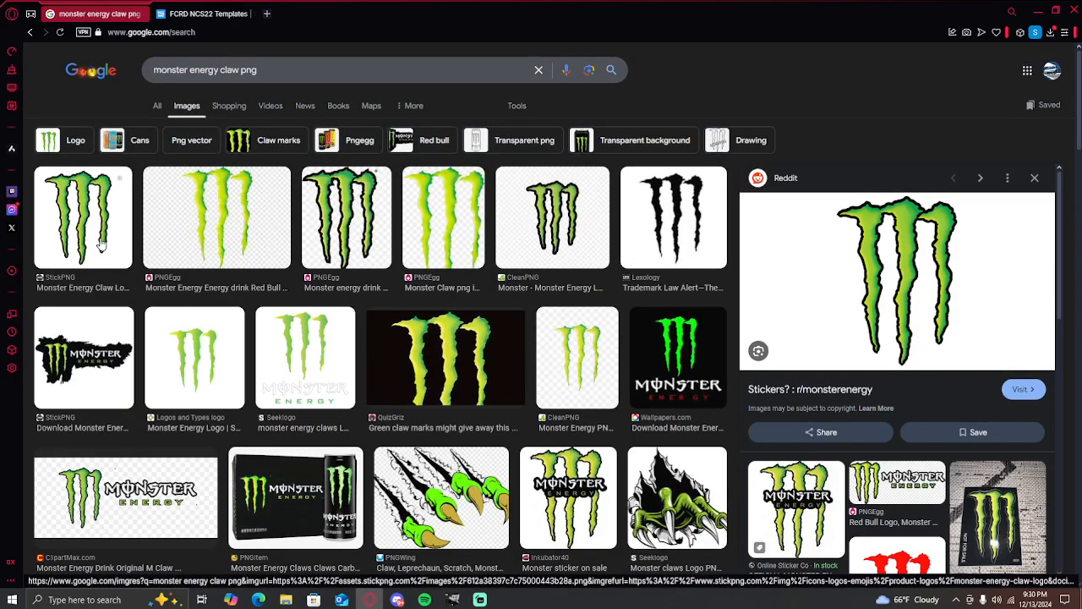
{"action": "left_click", "coordinate": [101, 245]}
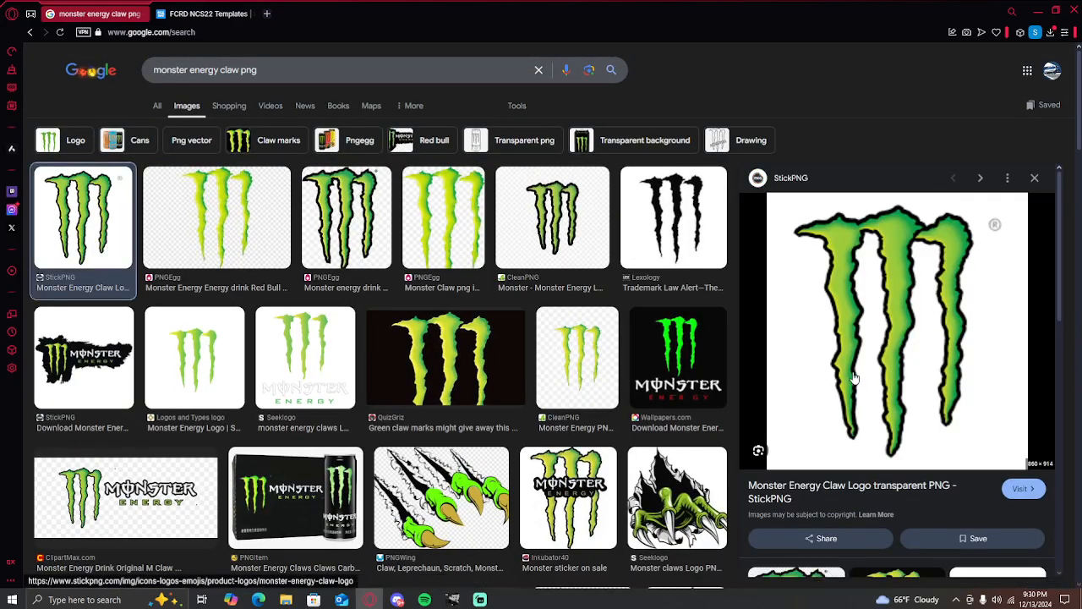
{"action": "scroll", "coordinate": [851, 374], "scroll_direction": "down", "scroll_amount": 2}
{"action": "scroll", "coordinate": [461, 361], "scroll_direction": "down", "scroll_amount": 2}
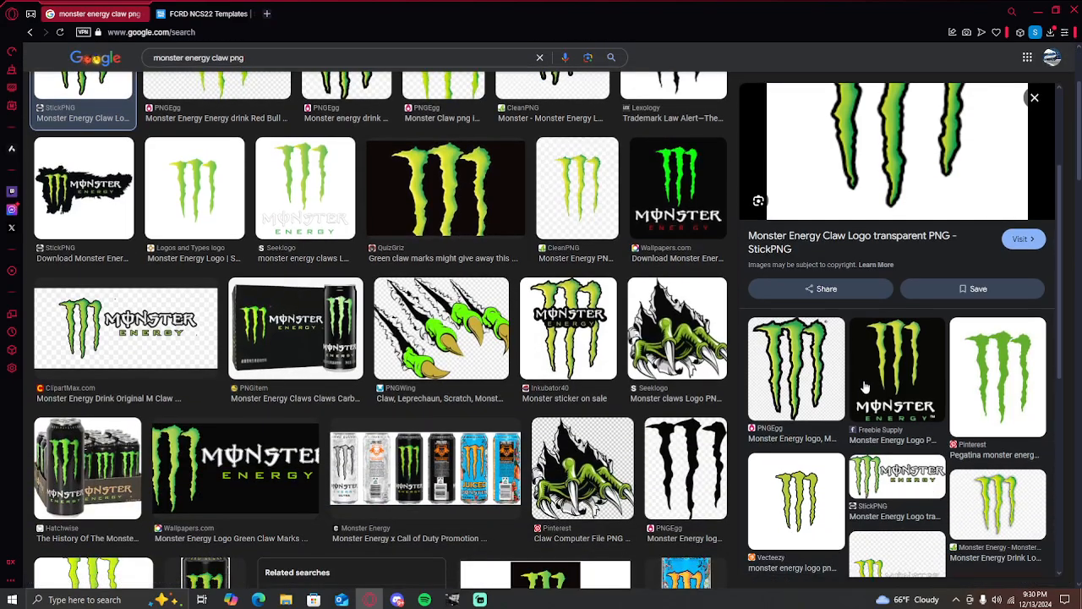
{"action": "scroll", "coordinate": [895, 383], "scroll_direction": "down", "scroll_amount": 2}
{"action": "scroll", "coordinate": [895, 383], "scroll_direction": "down", "scroll_amount": 3}
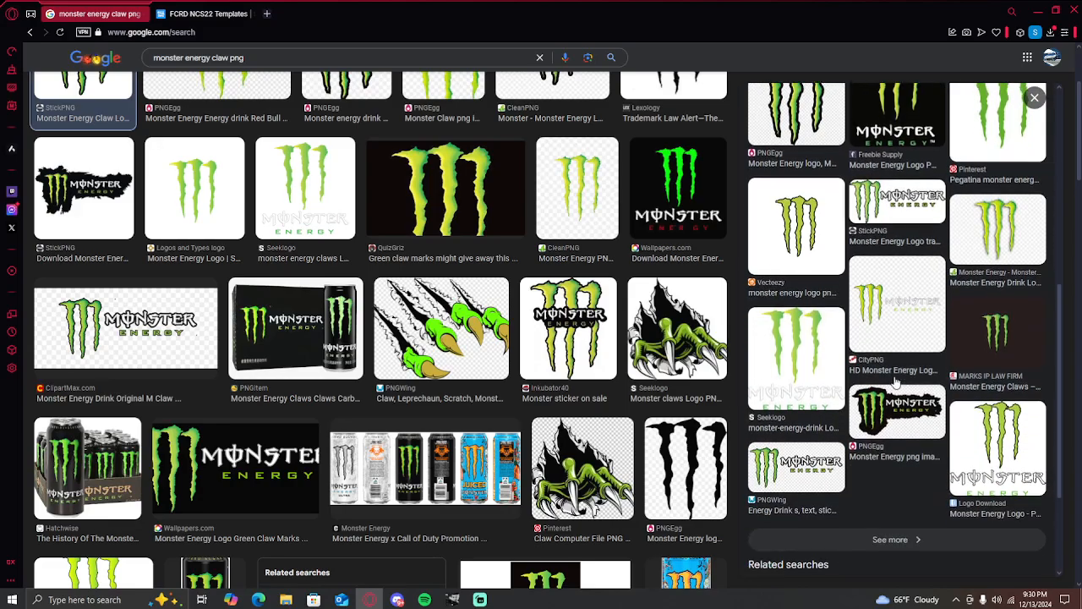
{"action": "scroll", "coordinate": [286, 380], "scroll_direction": "up", "scroll_amount": 3}
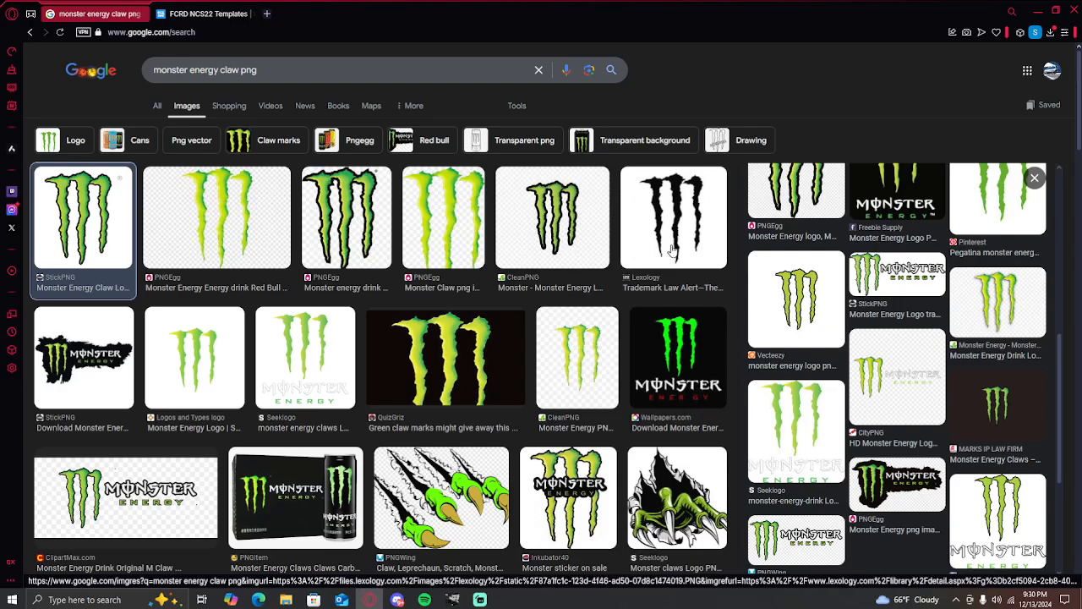
{"action": "left_click", "coordinate": [670, 251]}
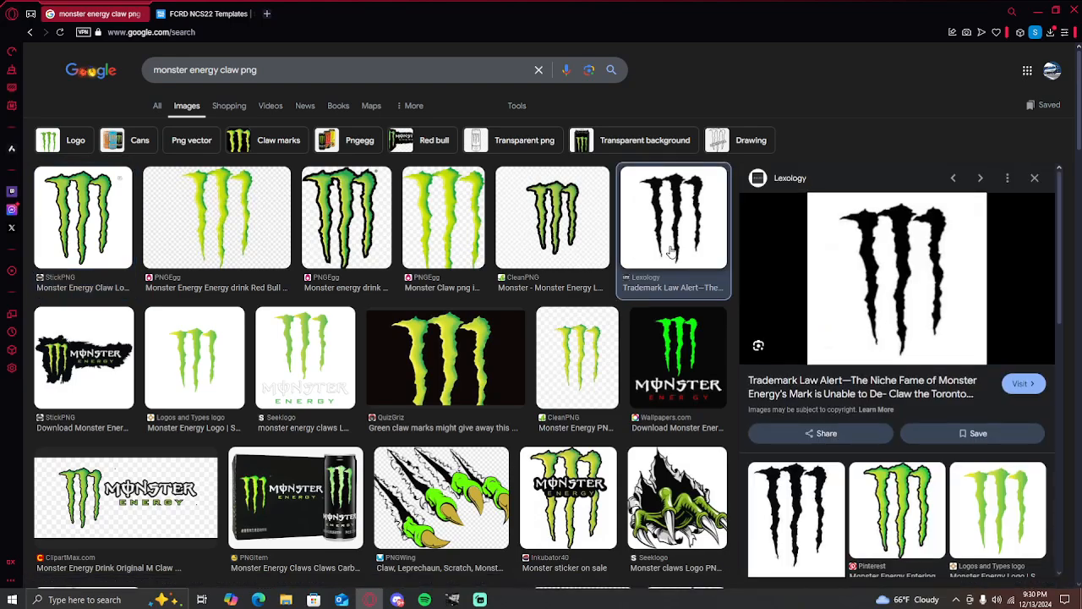
{"action": "left_click", "coordinate": [806, 525]}
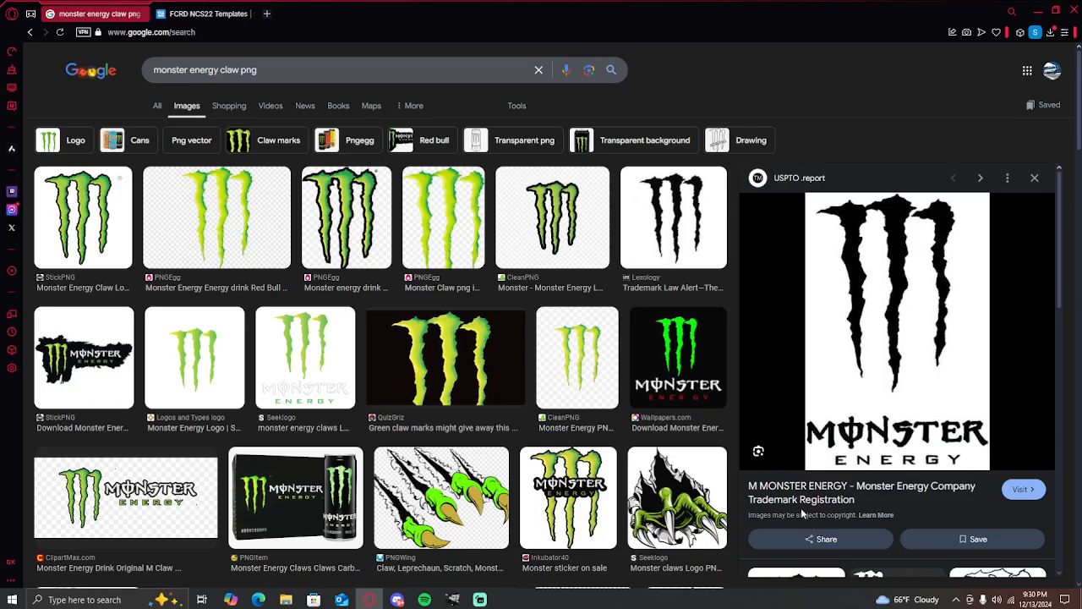
{"action": "scroll", "coordinate": [279, 203], "scroll_direction": "down", "scroll_amount": 2}
{"action": "scroll", "coordinate": [261, 245], "scroll_direction": "up", "scroll_amount": 2}
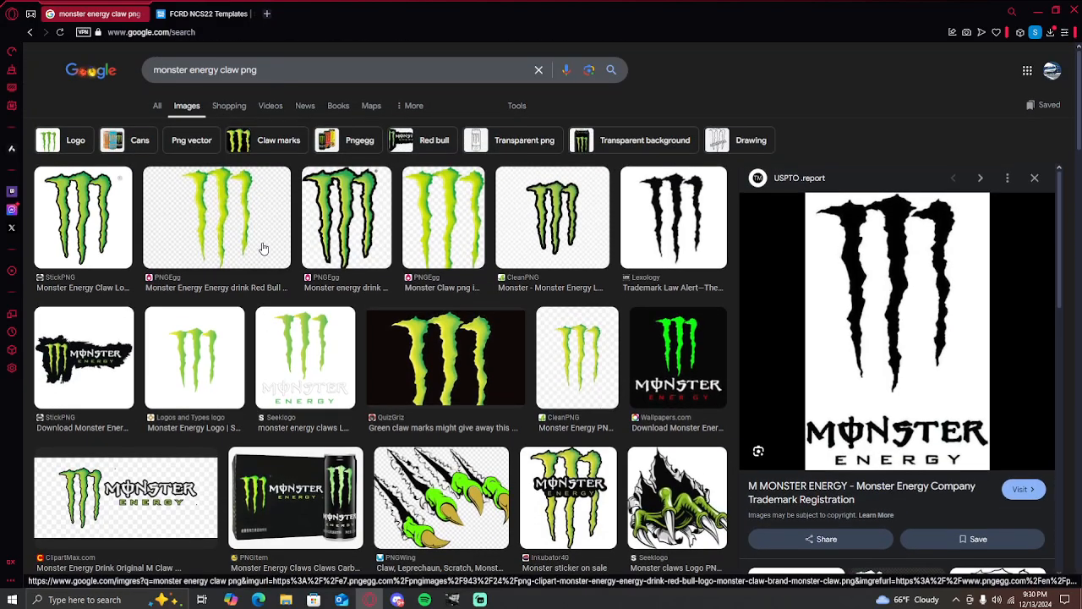
{"action": "left_click", "coordinate": [194, 353]}
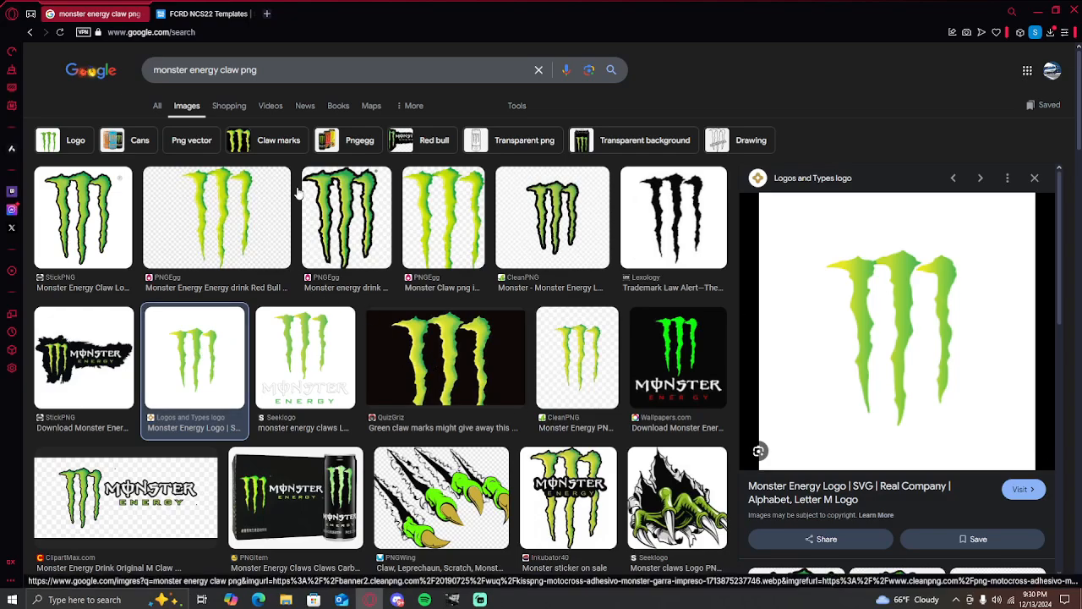
{"action": "left_click", "coordinate": [100, 219]}
{"action": "scroll", "coordinate": [816, 348], "scroll_direction": "down", "scroll_amount": 3}
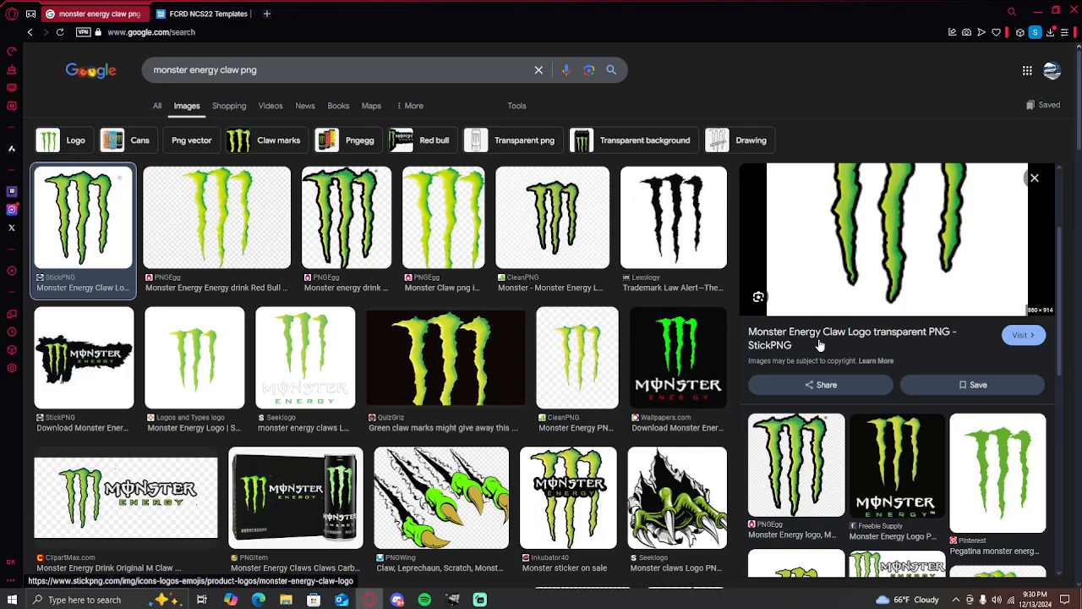
{"action": "scroll", "coordinate": [892, 423], "scroll_direction": "down", "scroll_amount": 1}
Open the related Freebie Supply Monster Energy logo on a black background and copy the image
{"action": "left_click", "coordinate": [894, 385]}
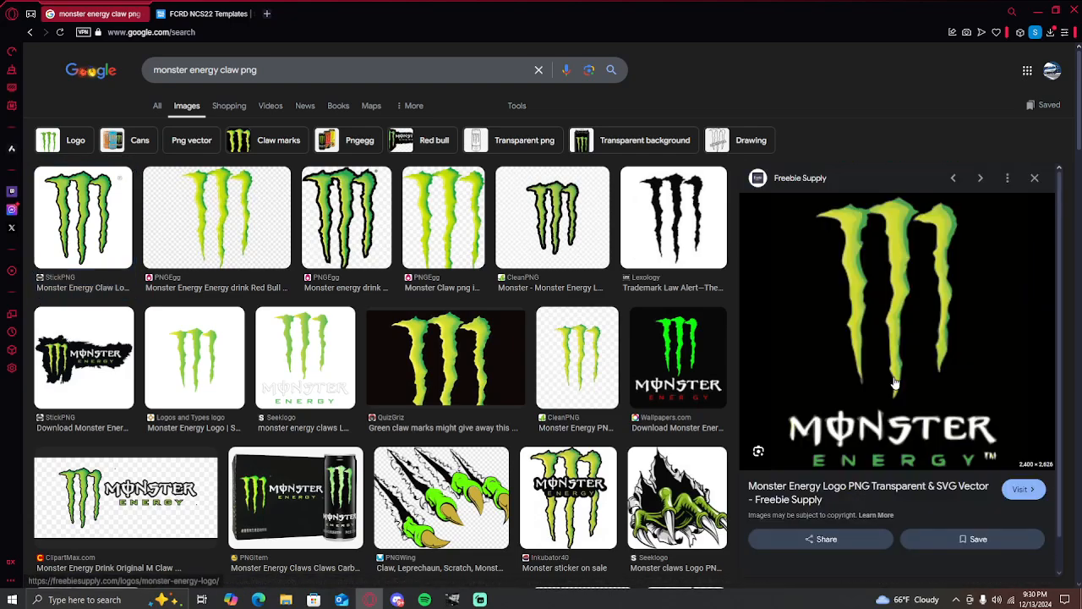
{"action": "right_click", "coordinate": [894, 308]}
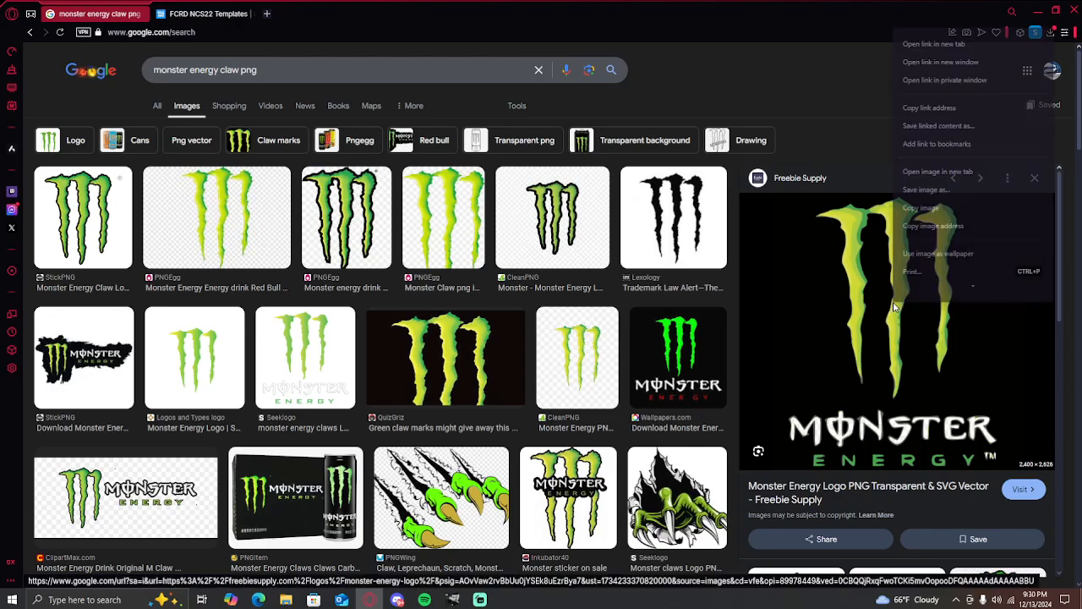
{"action": "left_click", "coordinate": [921, 208]}
Switch to GIMP, paste the copied Monster Energy logo into the template and convert the floating selection to a new layer
{"action": "left_click", "coordinate": [451, 600]}
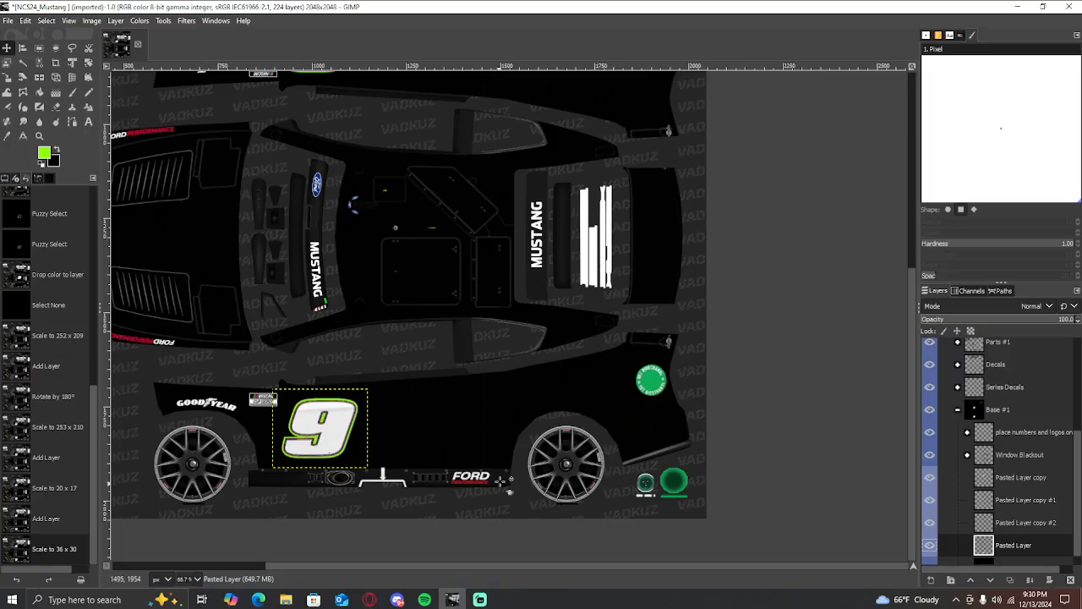
{"action": "key", "text": "ctrl+v"}
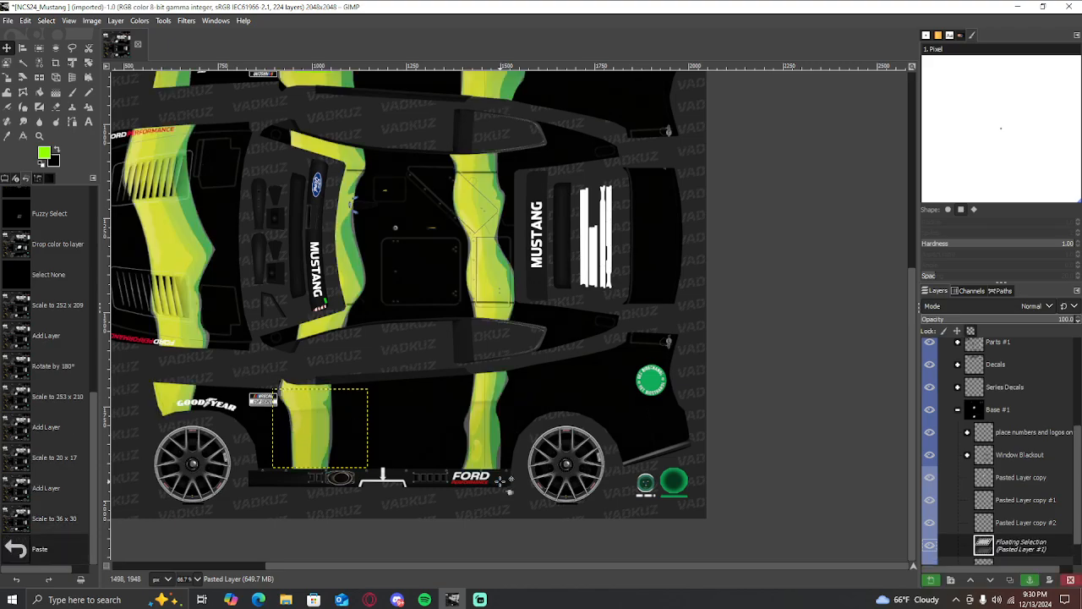
{"action": "scroll", "coordinate": [508, 386], "scroll_direction": "down", "scroll_amount": 3}
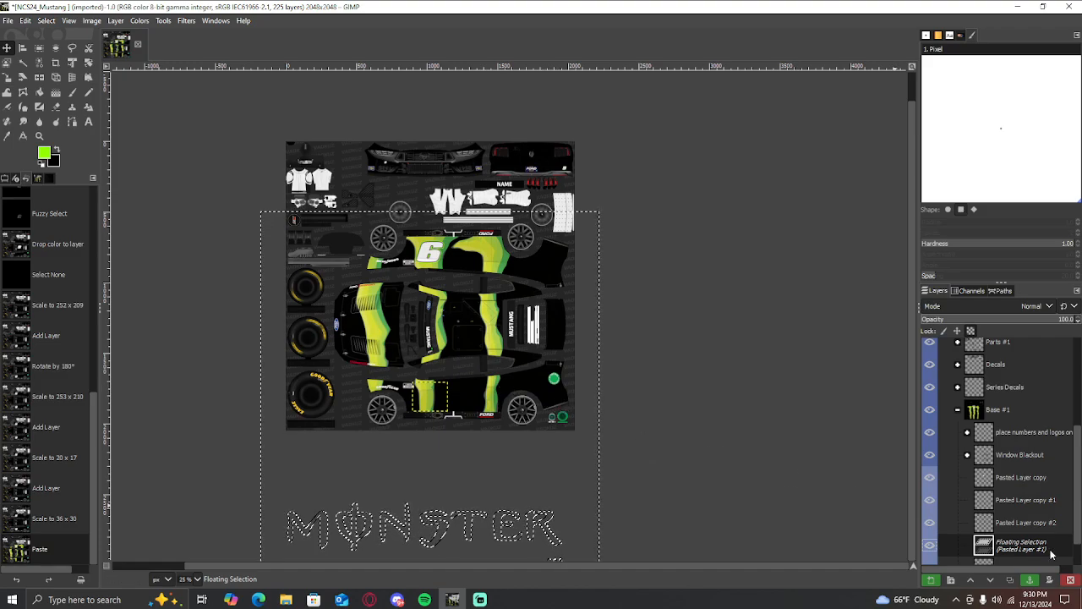
{"action": "right_click", "coordinate": [1005, 546]}
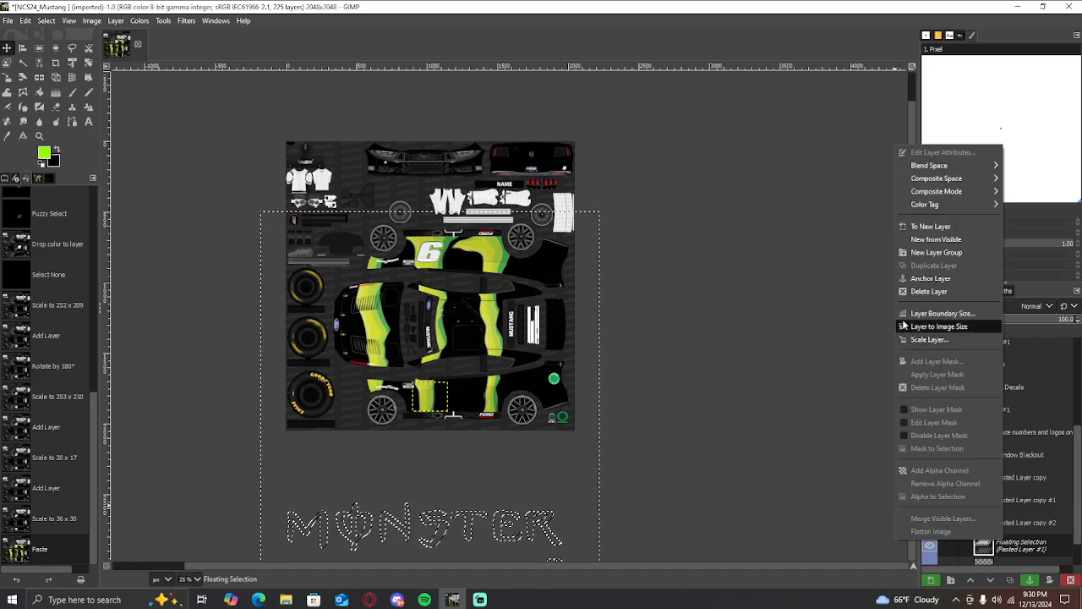
{"action": "left_click", "coordinate": [911, 225]}
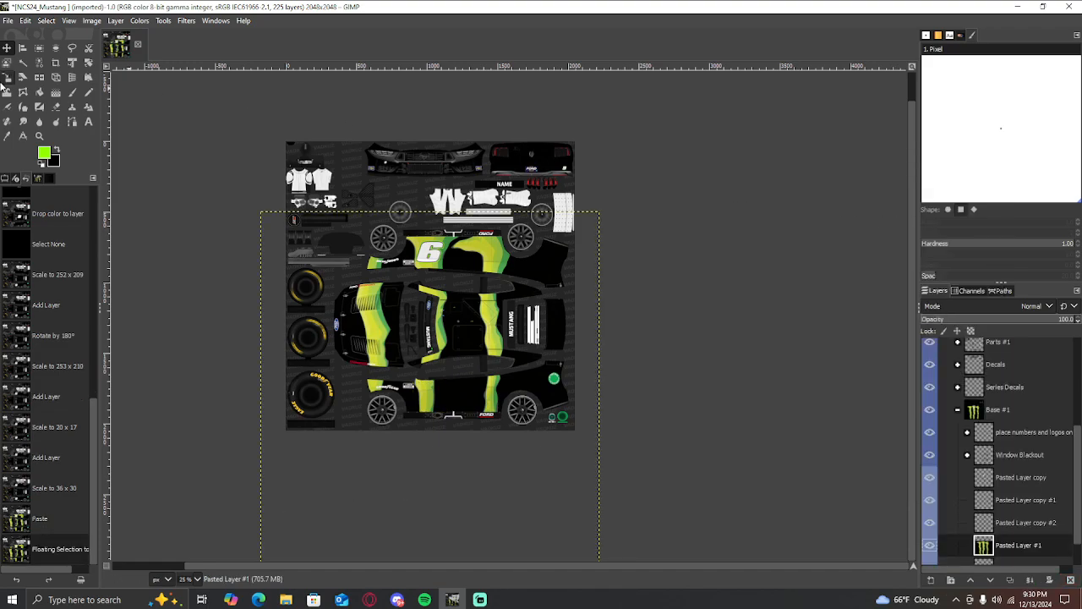
Scale the pasted Monster logo layer to 1480 × 1619 px and position it over the car's sides and roof
{"action": "left_click", "coordinate": [7, 77]}
{"action": "left_click", "coordinate": [393, 298]}
{"action": "left_click_drag", "start_coordinate": [436, 222], "coordinate": [431, 433]}
{"action": "left_click_drag", "start_coordinate": [431, 495], "coordinate": [409, 327]}
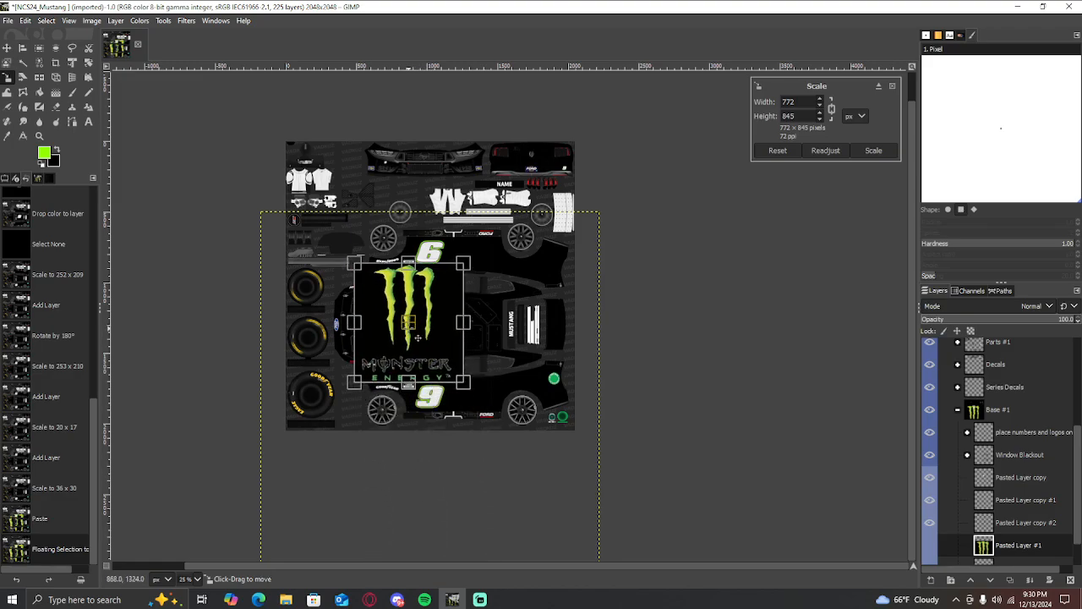
{"action": "left_click_drag", "start_coordinate": [410, 259], "coordinate": [438, 162]}
{"action": "left_click_drag", "start_coordinate": [420, 278], "coordinate": [450, 307]}
{"action": "left_click", "coordinate": [7, 49]}
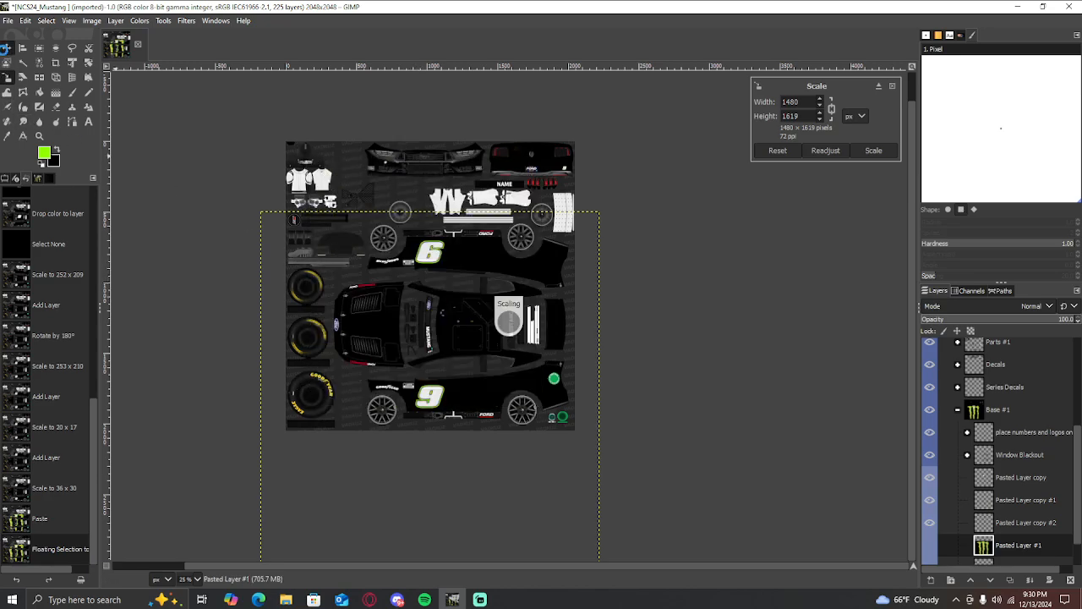
Fuzzy-select the logo layer's black background around the claws and lettering and delete it
{"action": "left_click", "coordinate": [23, 65]}
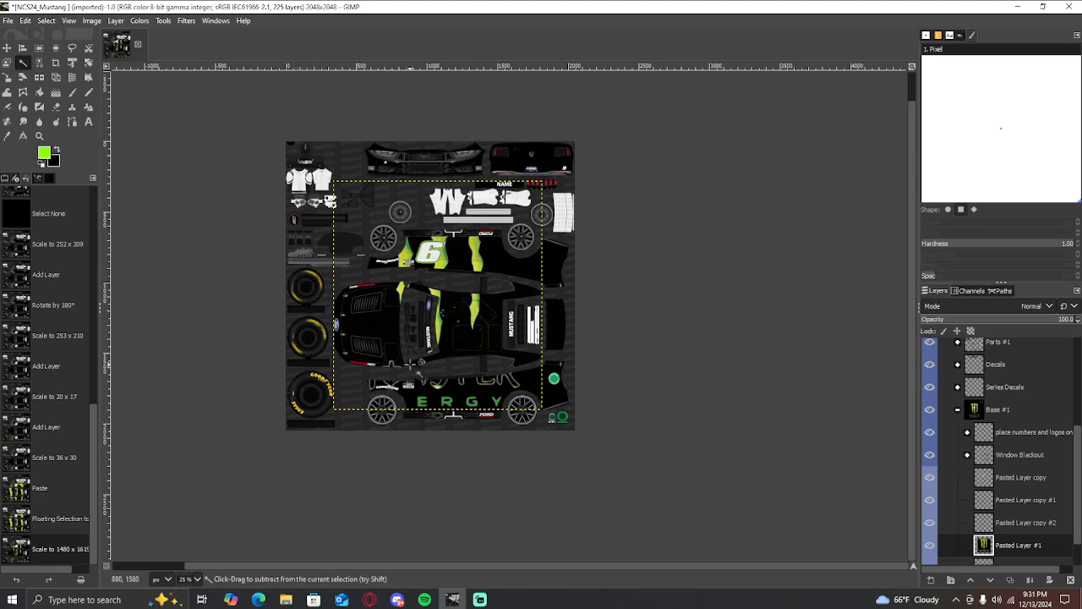
{"action": "scroll", "coordinate": [419, 372], "scroll_direction": "up", "scroll_amount": 2}
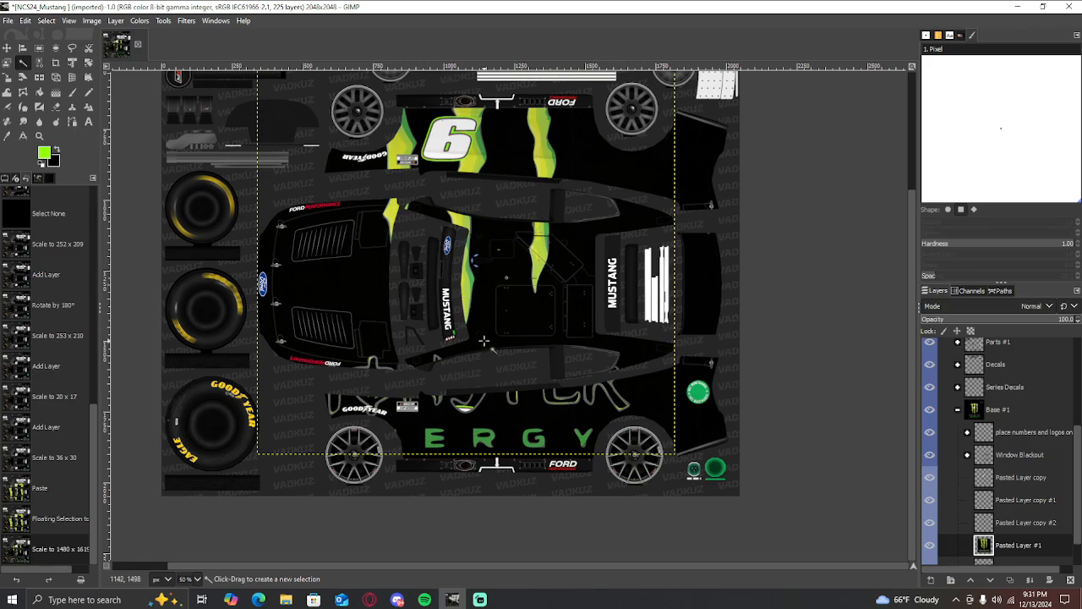
{"action": "scroll", "coordinate": [483, 341], "scroll_direction": "up", "scroll_amount": 3}
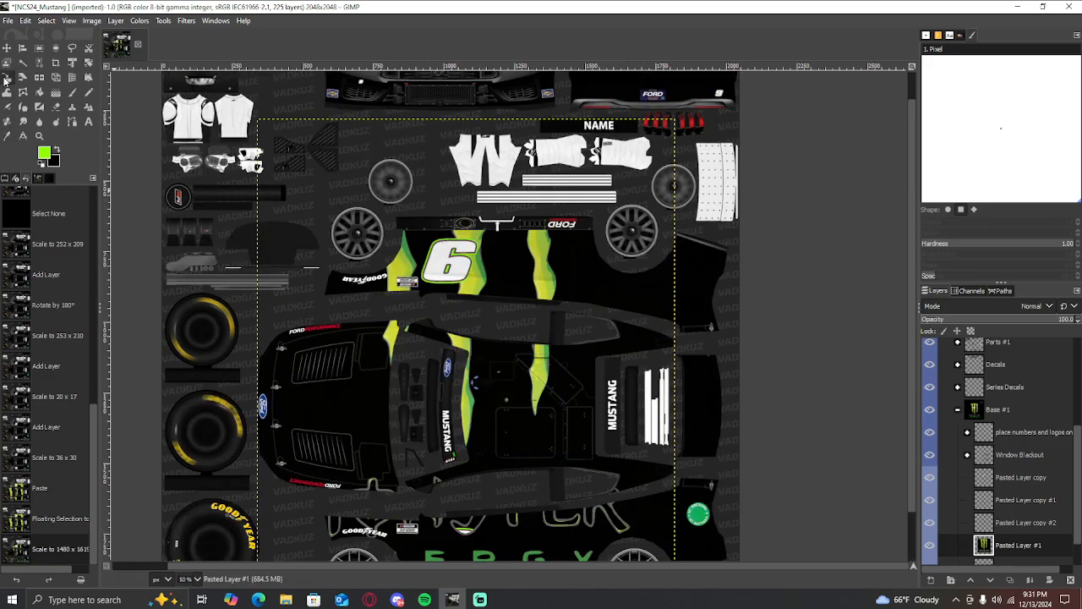
{"action": "left_click", "coordinate": [23, 64]}
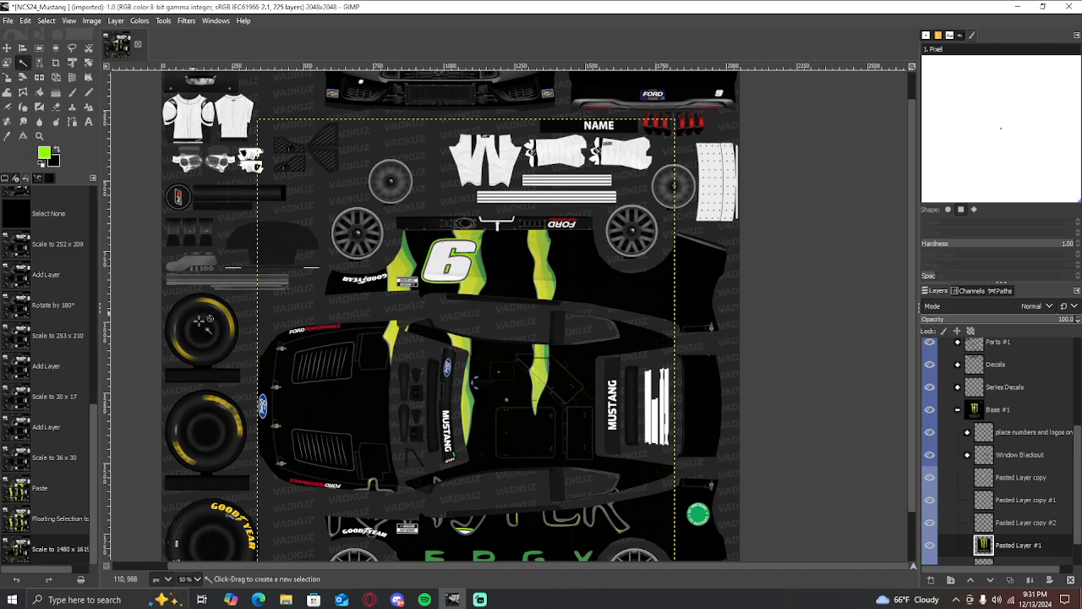
{"action": "left_click", "coordinate": [338, 378]}
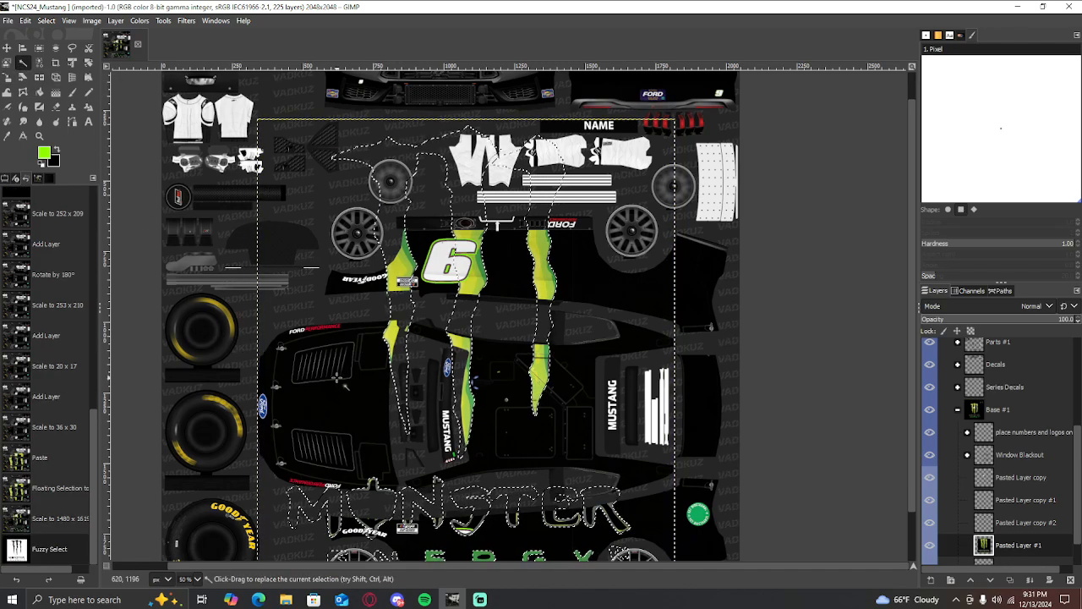
{"action": "scroll", "coordinate": [335, 345], "scroll_direction": "down", "scroll_amount": 2}
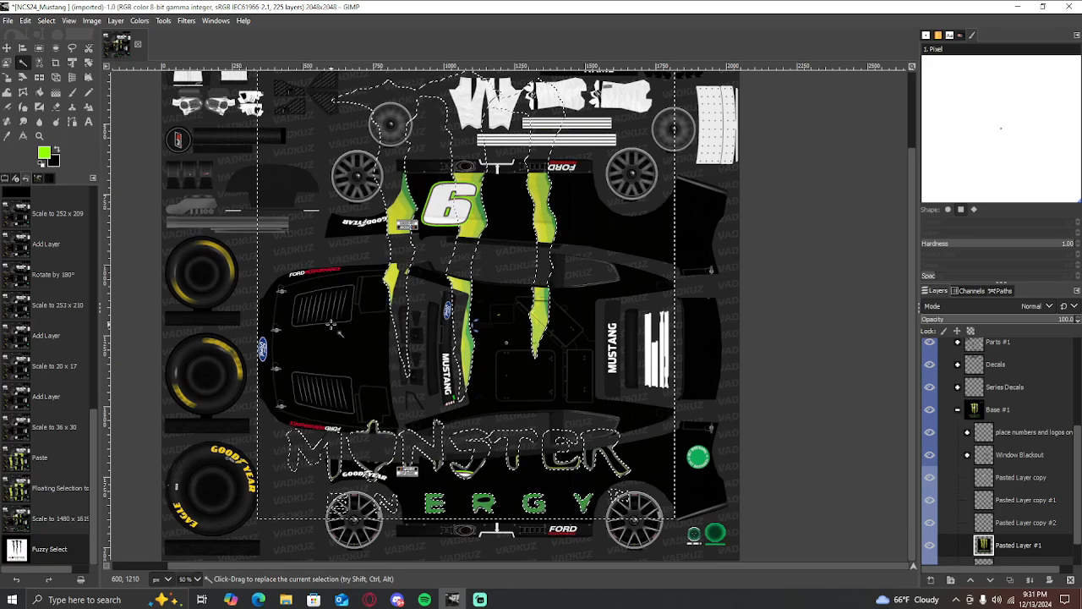
{"action": "key", "text": "Delete"}
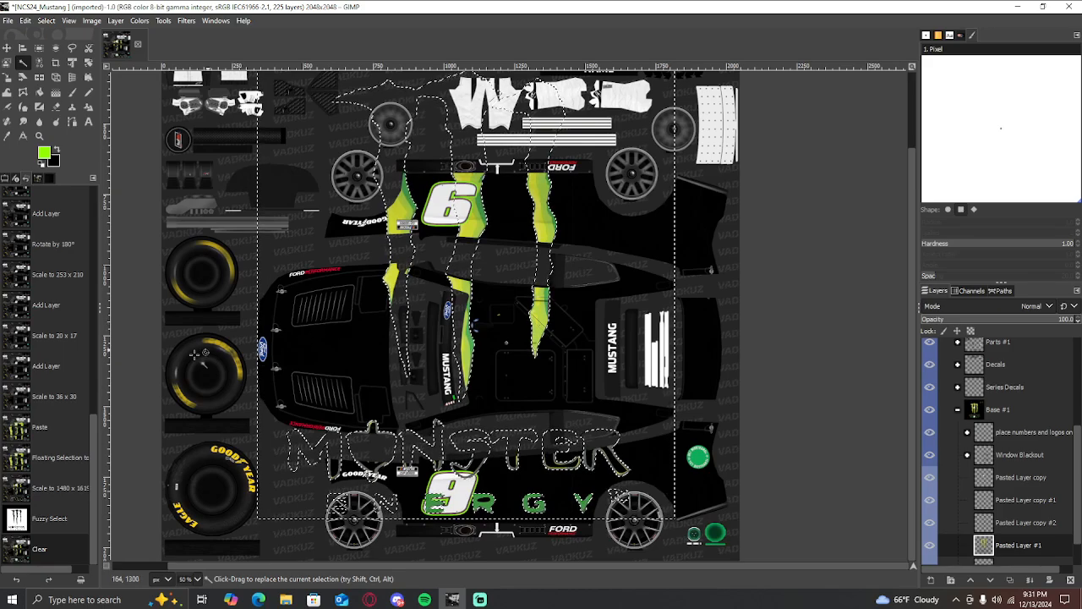
Undo the background clear, look through the layer's transparency options, and redo the clear
{"action": "left_click", "coordinate": [51, 523]}
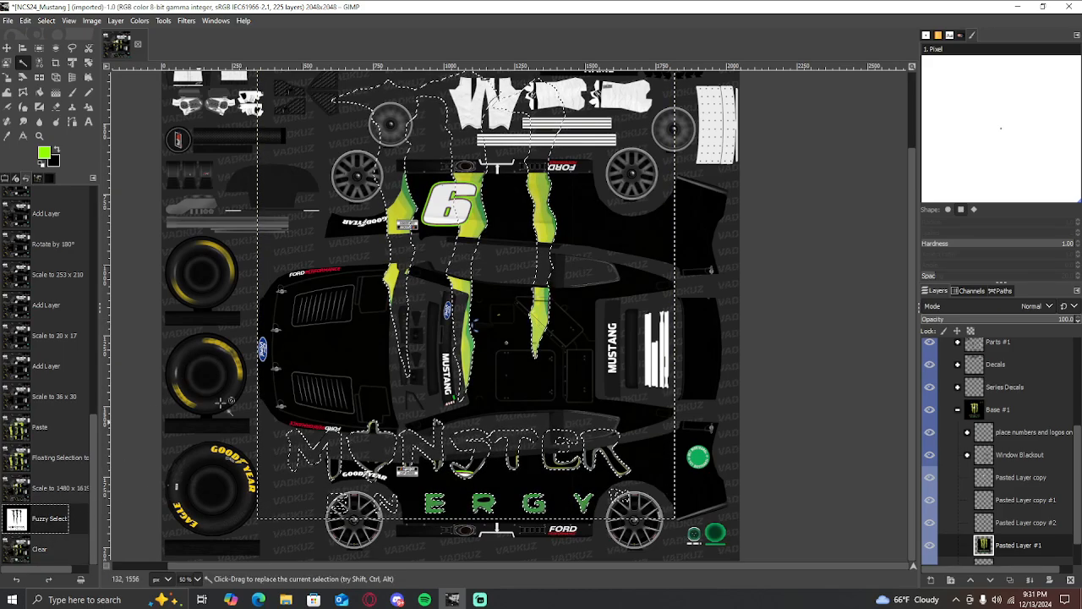
{"action": "right_click", "coordinate": [304, 362]}
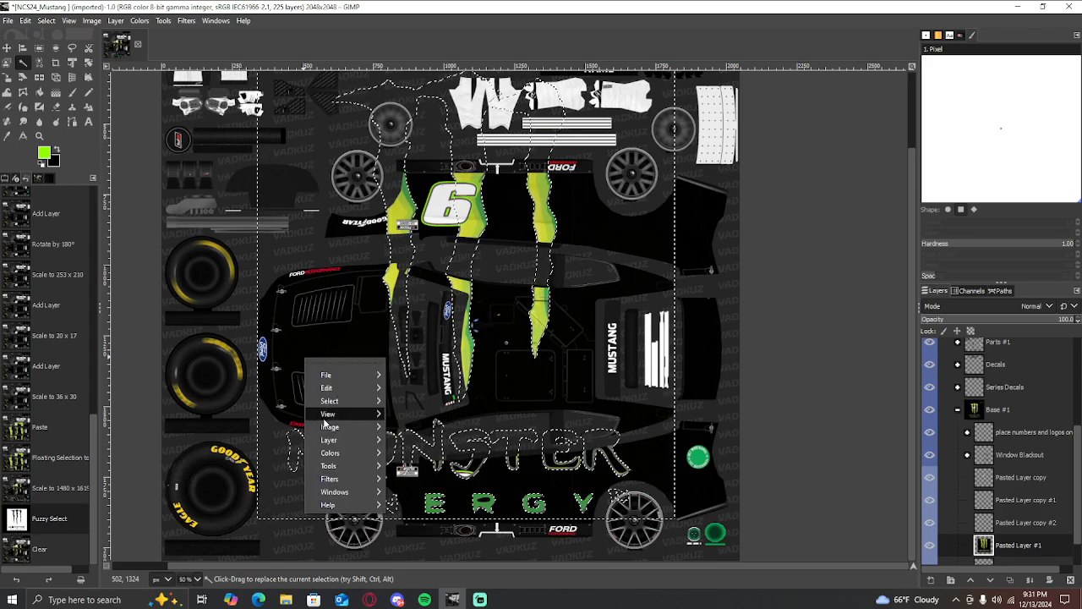
{"action": "mouse_move", "coordinate": [330, 427]}
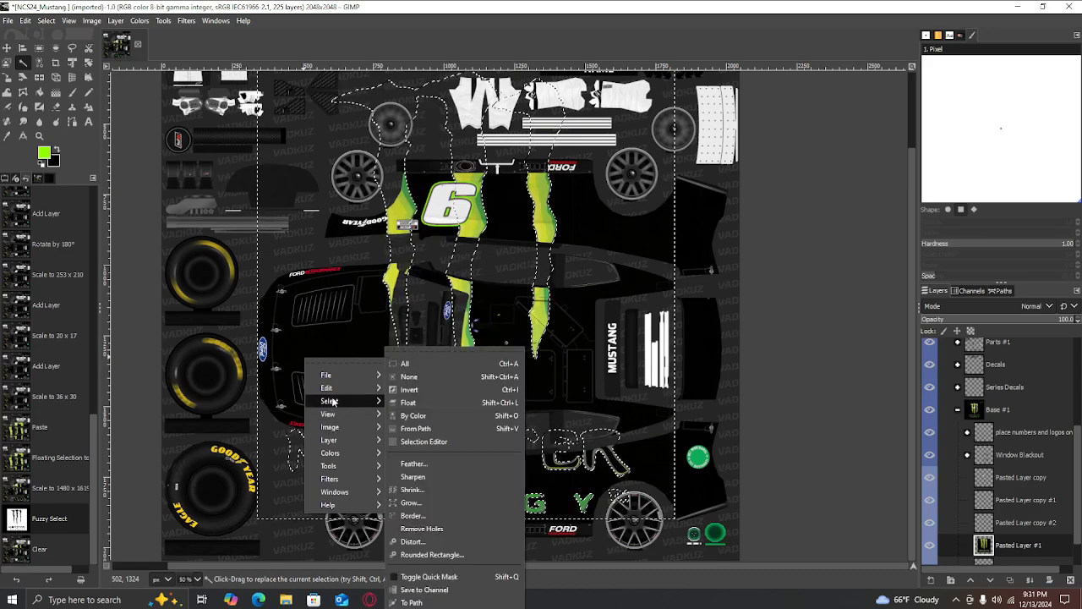
{"action": "mouse_move", "coordinate": [334, 391]}
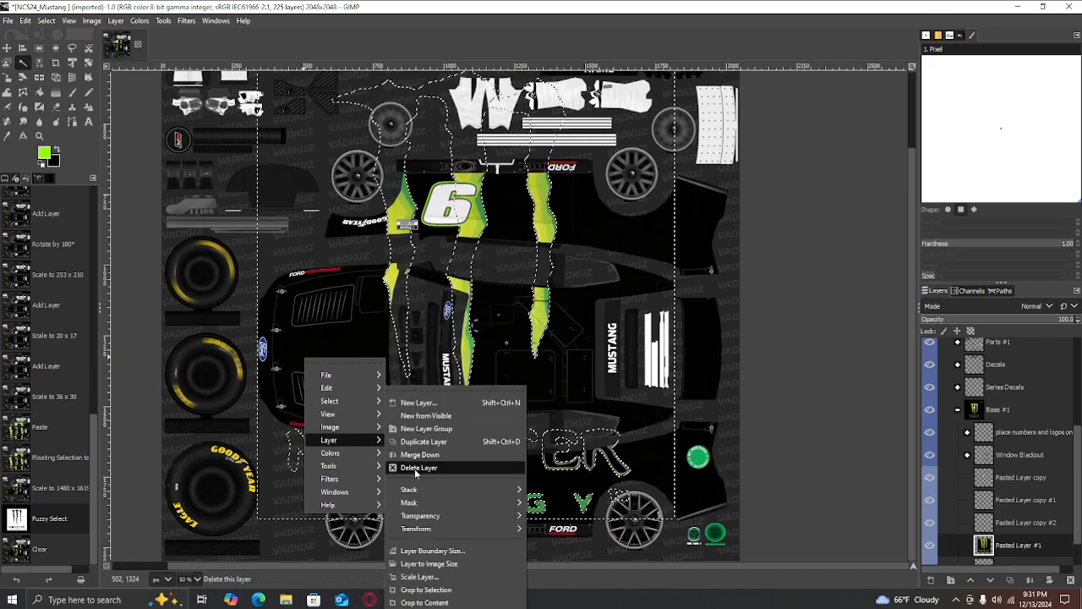
{"action": "mouse_move", "coordinate": [434, 524]}
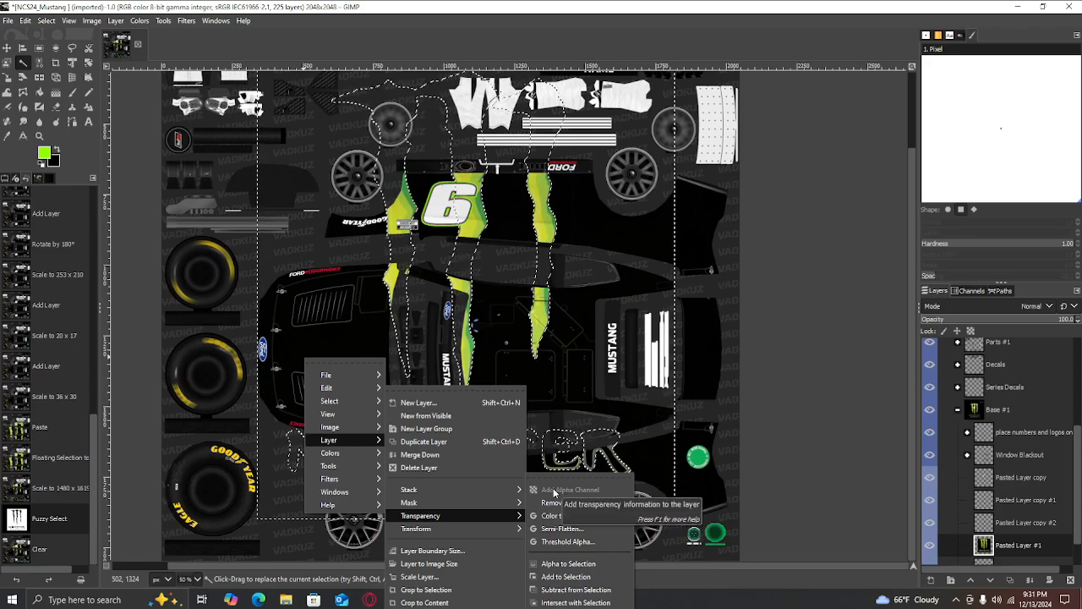
{"action": "left_click", "coordinate": [352, 310]}
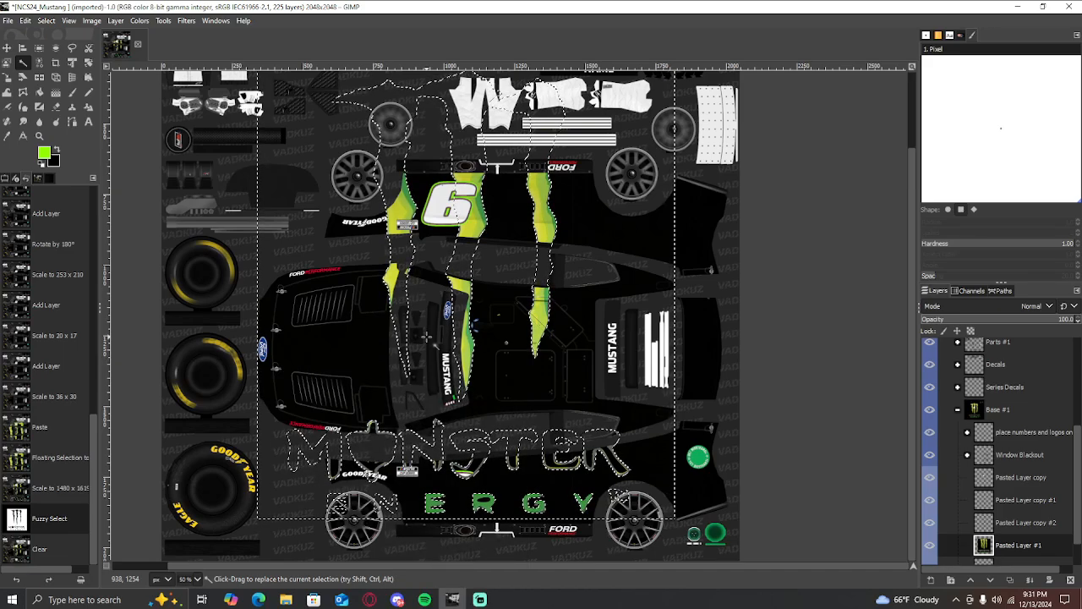
{"action": "key", "text": "ctrl+y"}
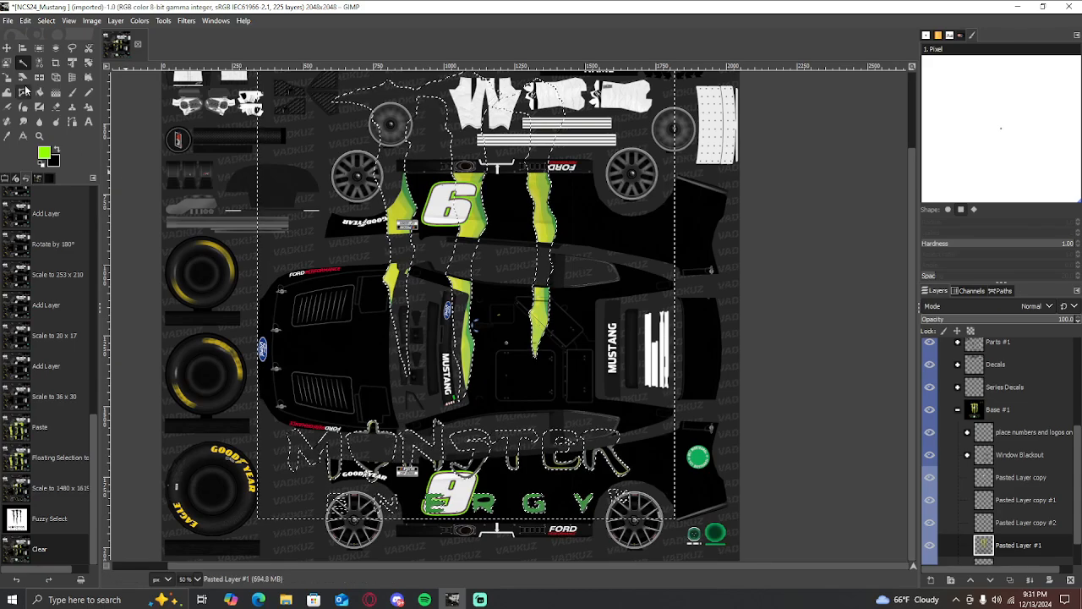
Remove the selection around the logo and activate the Rectangle Select tool
{"action": "left_click", "coordinate": [49, 23]}
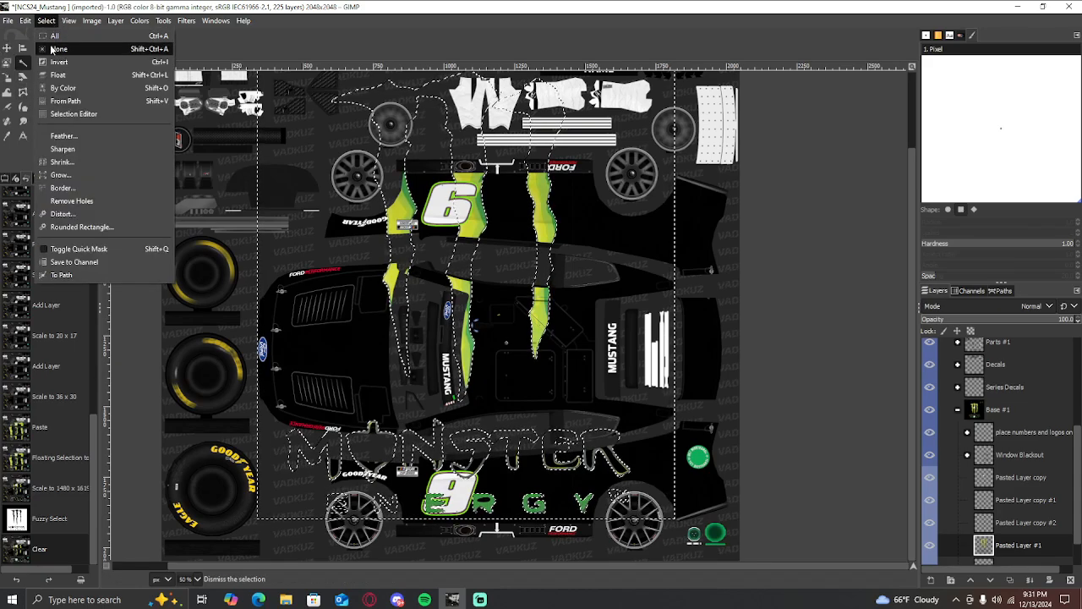
{"action": "left_click", "coordinate": [52, 49]}
{"action": "left_click", "coordinate": [40, 51]}
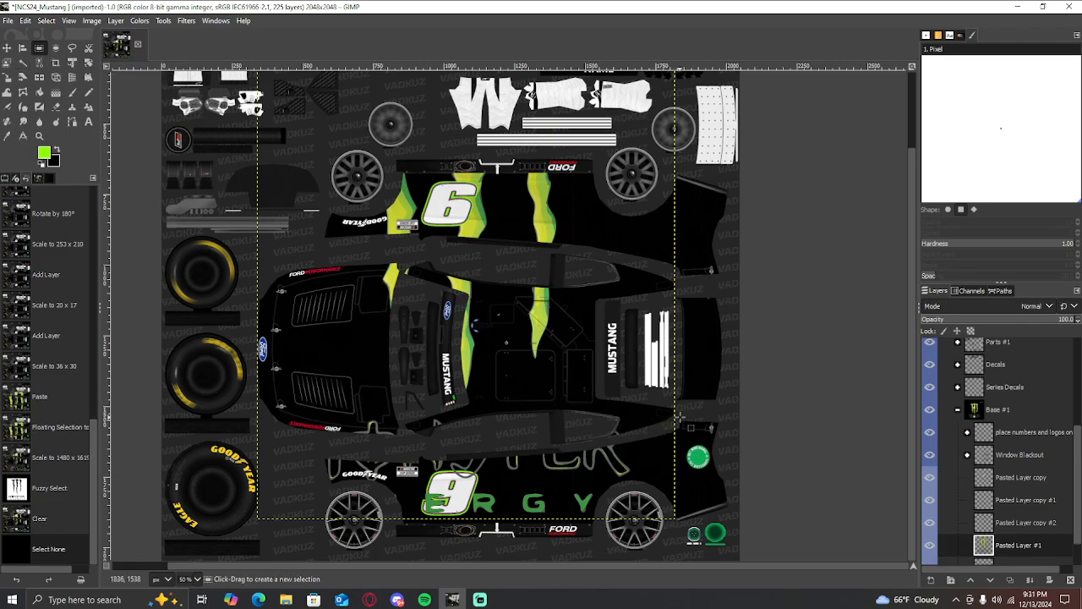
Rectangle-select the Monster Energy lettering across the car's lower side, delete it from the logo layer, and remove the selection
{"action": "left_click_drag", "start_coordinate": [682, 417], "coordinate": [217, 538]}
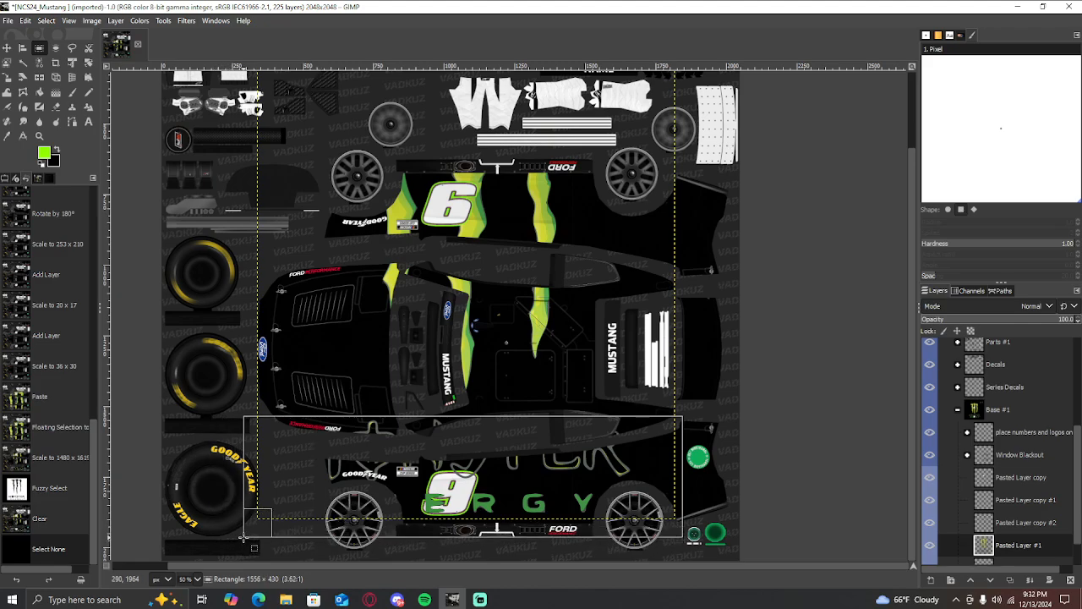
{"action": "left_click_drag", "start_coordinate": [243, 538], "coordinate": [244, 537]}
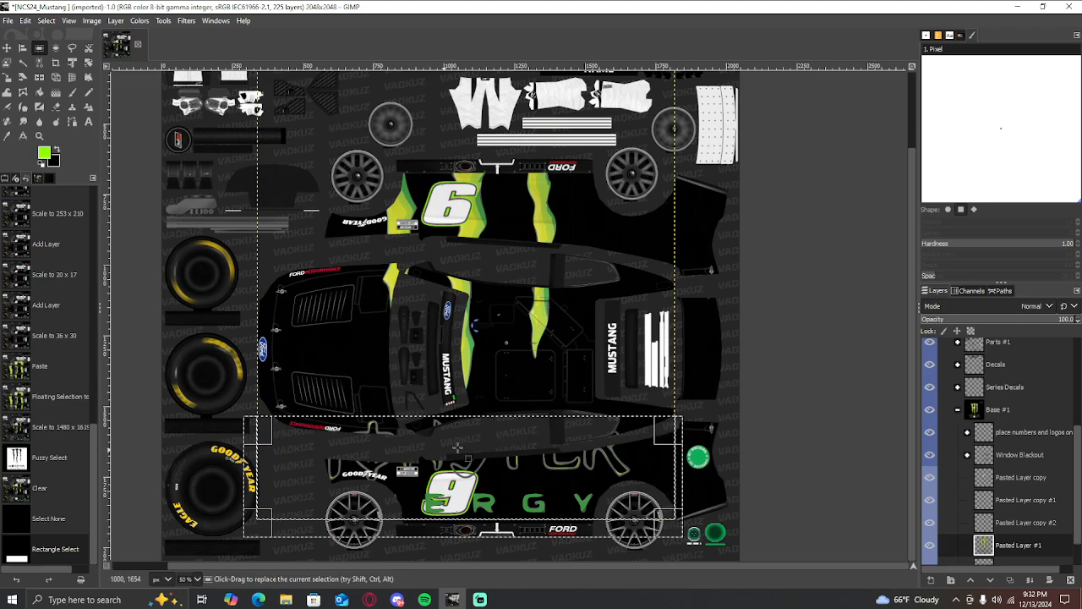
{"action": "key", "text": "Delete"}
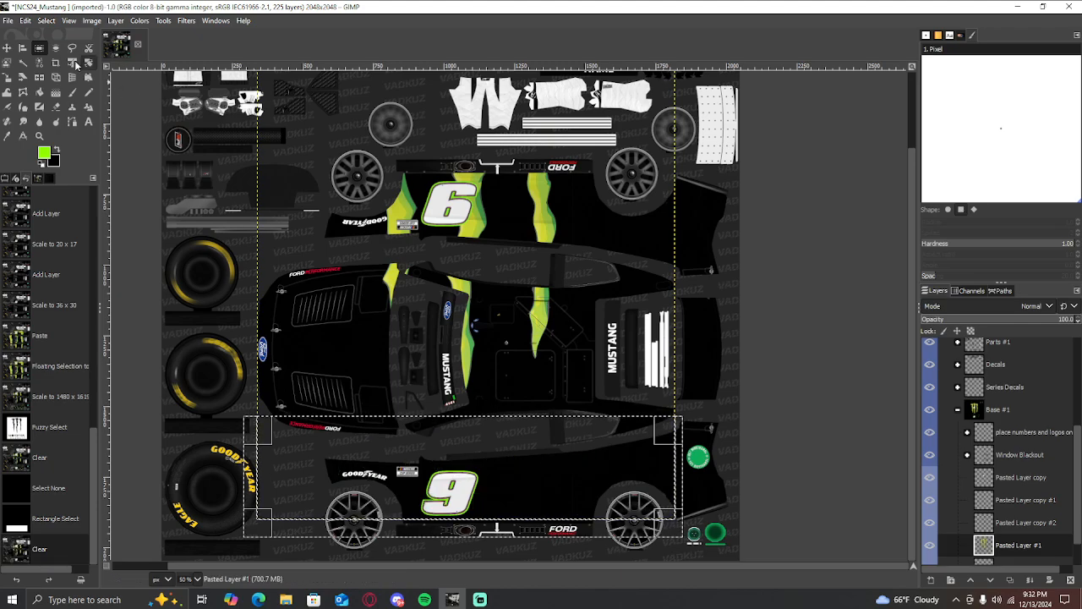
{"action": "left_click", "coordinate": [49, 21]}
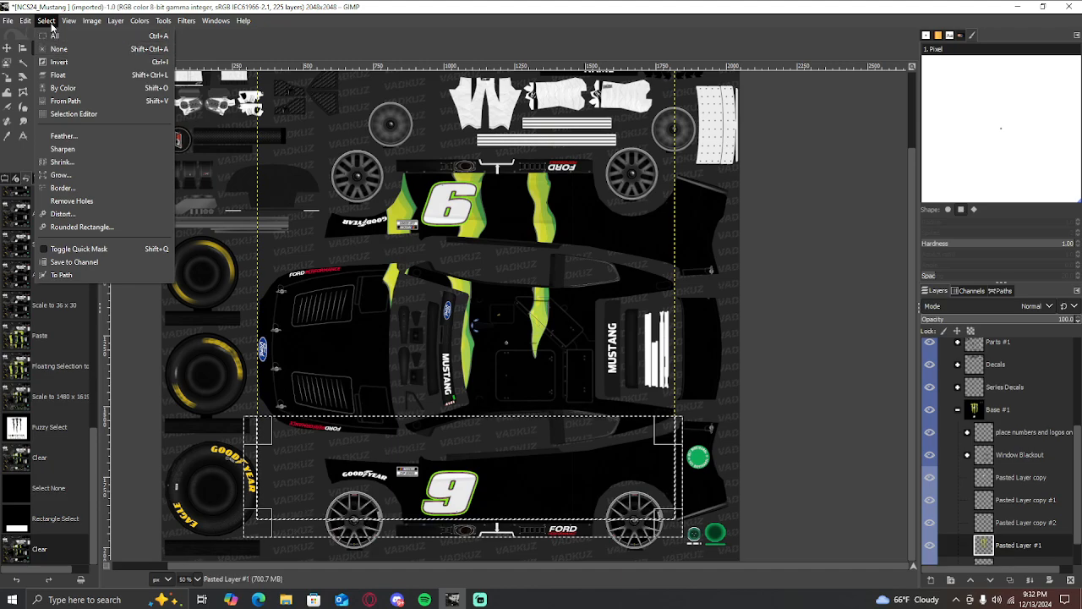
{"action": "left_click", "coordinate": [59, 49]}
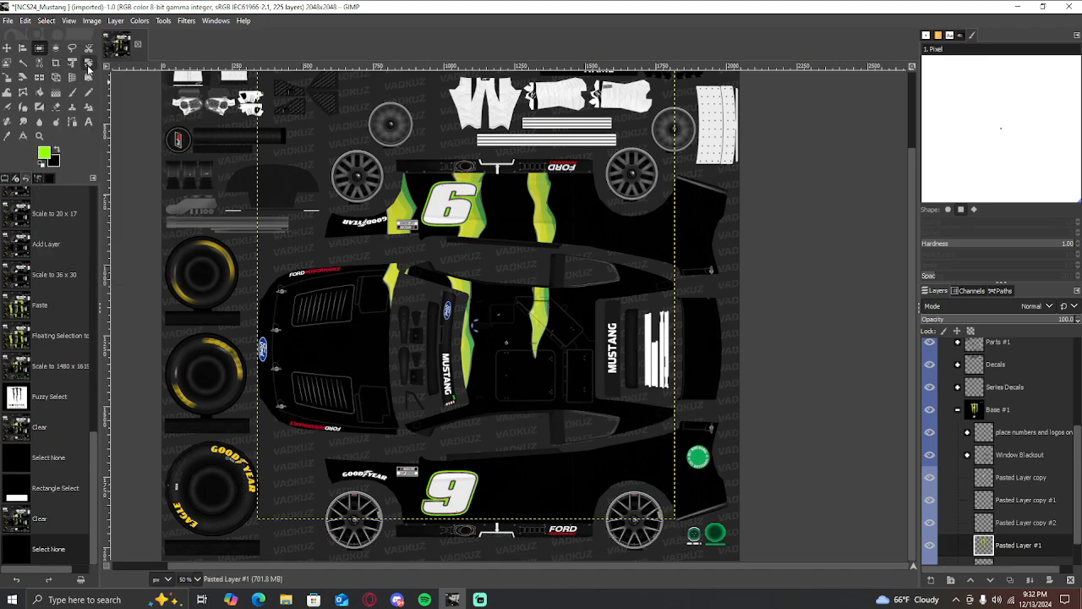
Rotate the claw logo layer by 90° about its center
{"action": "left_click", "coordinate": [89, 63]}
{"action": "left_click", "coordinate": [465, 287]}
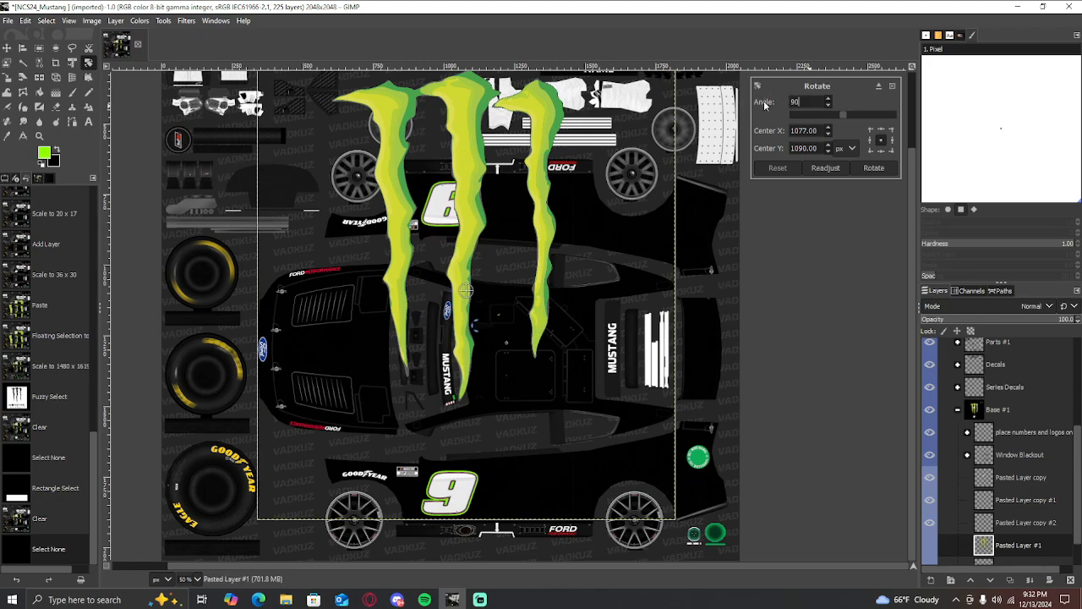
{"action": "type", "text": "90"}
{"action": "key", "text": "Return"}
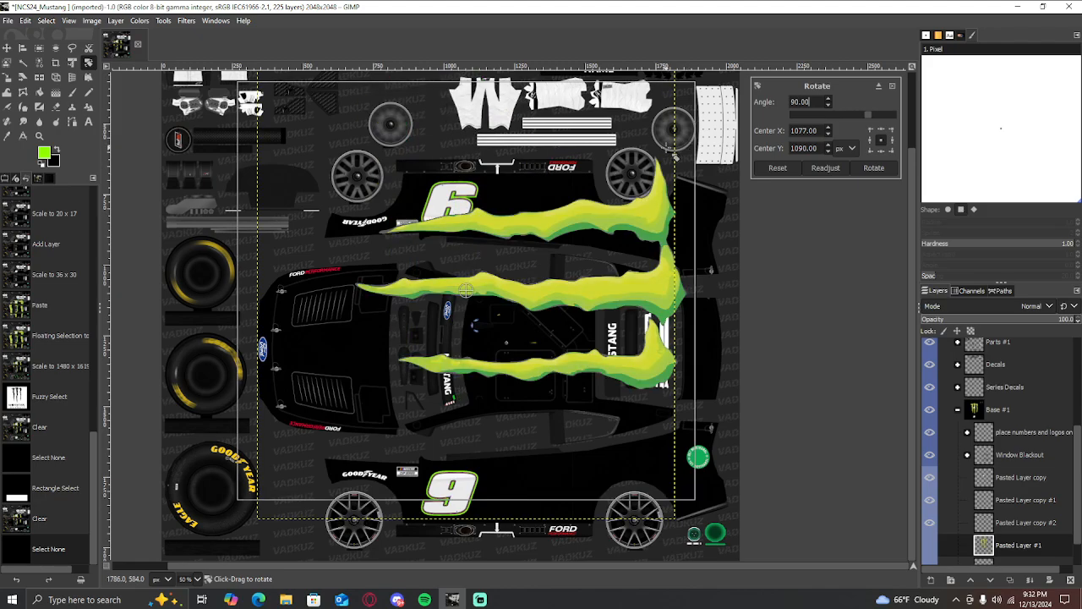
Scale the rotated claw logo to 532 × 486 px and center it on the hood
{"action": "left_click", "coordinate": [7, 78]}
{"action": "left_click", "coordinate": [402, 245]}
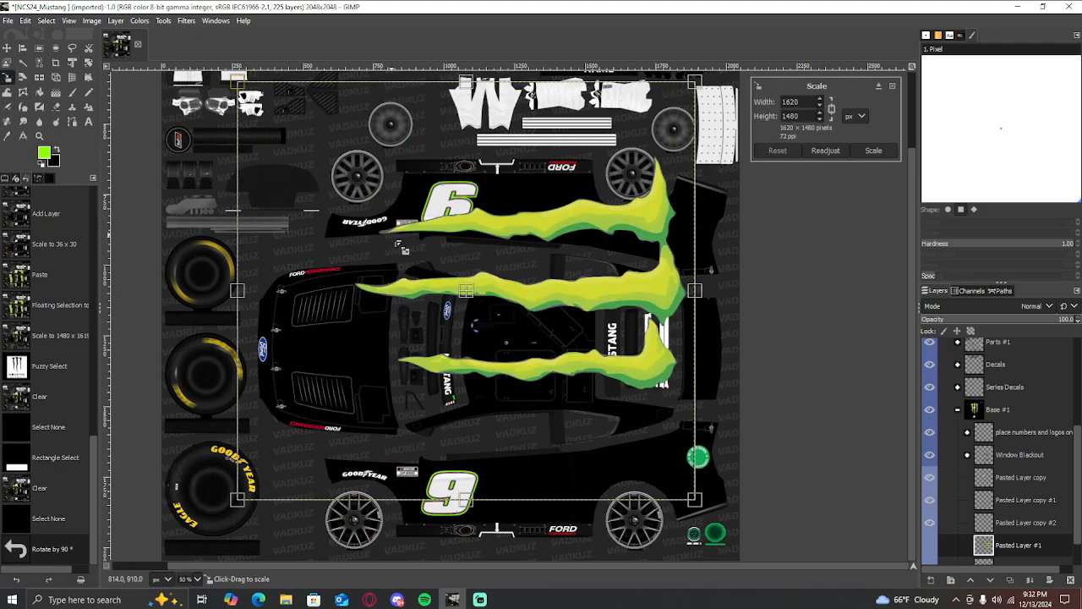
{"action": "left_click_drag", "start_coordinate": [707, 311], "coordinate": [385, 304]}
{"action": "left_click_drag", "start_coordinate": [318, 299], "coordinate": [391, 350]}
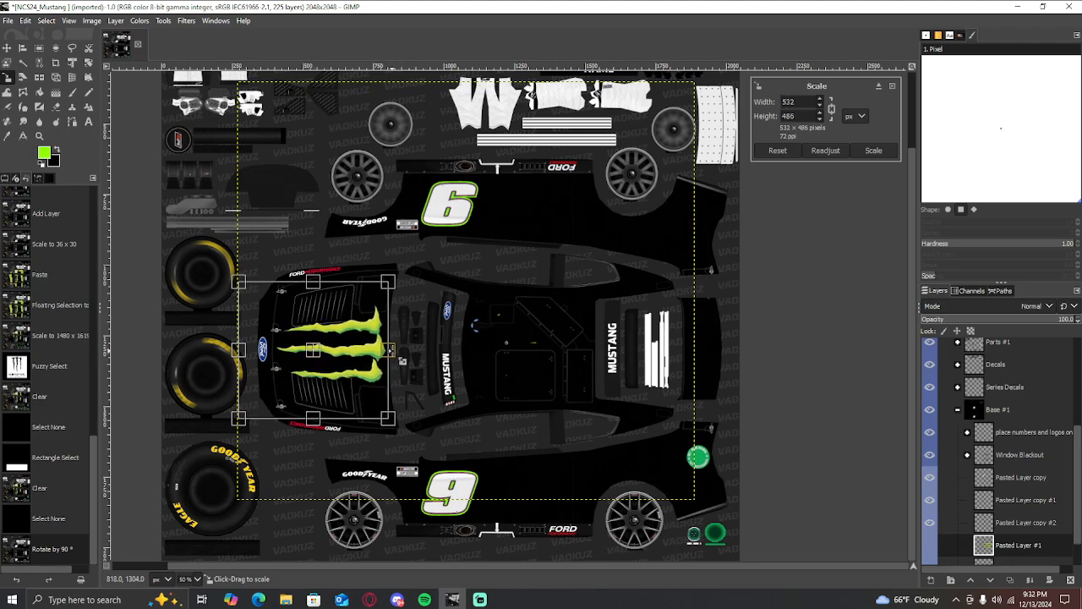
{"action": "left_click_drag", "start_coordinate": [324, 360], "coordinate": [320, 359]}
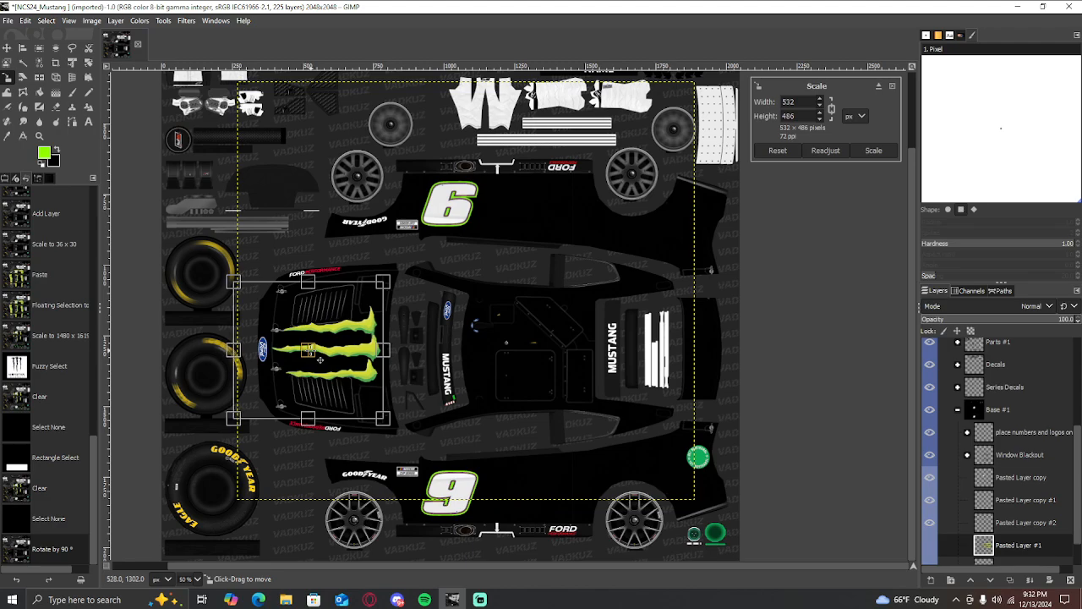
{"action": "left_click", "coordinate": [8, 48]}
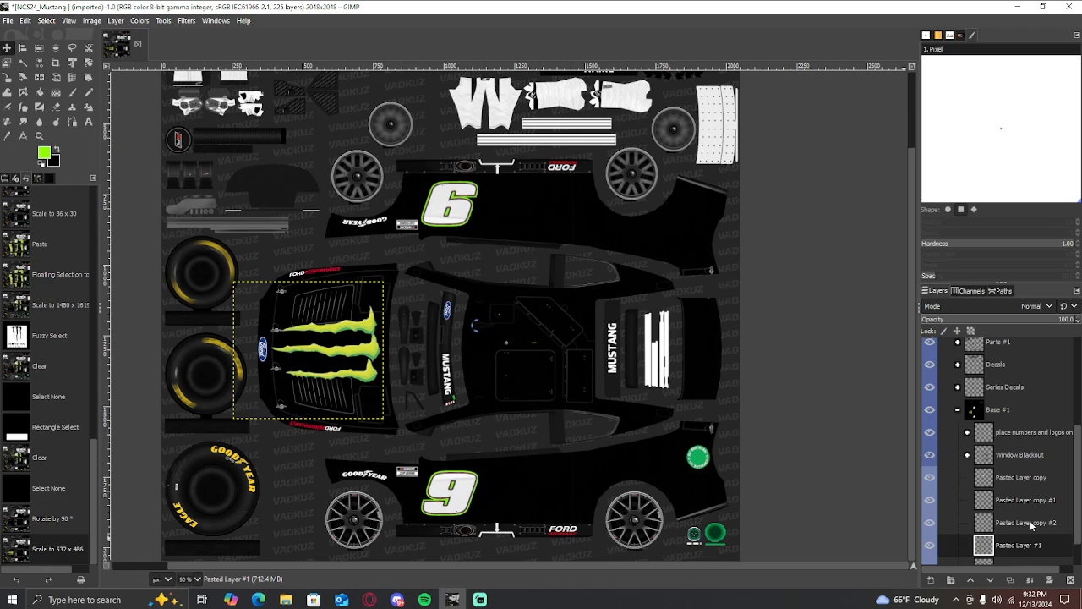
Make the Base layer active and activate the Paths tool for outlining the lower car side behind the number 9
{"action": "scroll", "coordinate": [1031, 526], "scroll_direction": "down", "scroll_amount": 1}
{"action": "left_click", "coordinate": [1003, 553]}
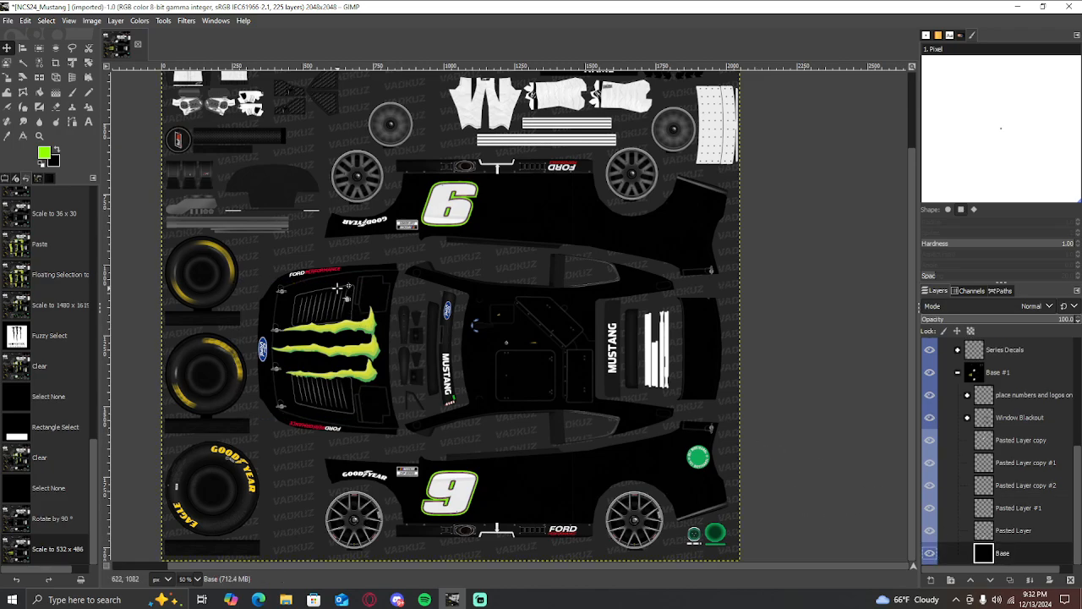
{"action": "scroll", "coordinate": [425, 305], "scroll_direction": "down", "scroll_amount": 2}
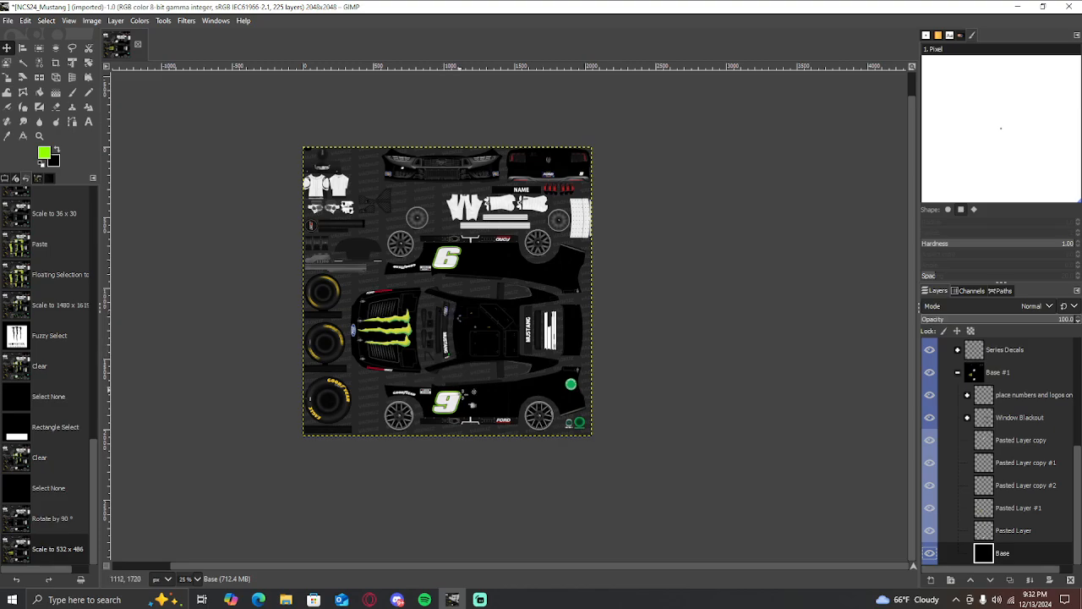
{"action": "scroll", "coordinate": [499, 432], "scroll_direction": "up", "scroll_amount": 2}
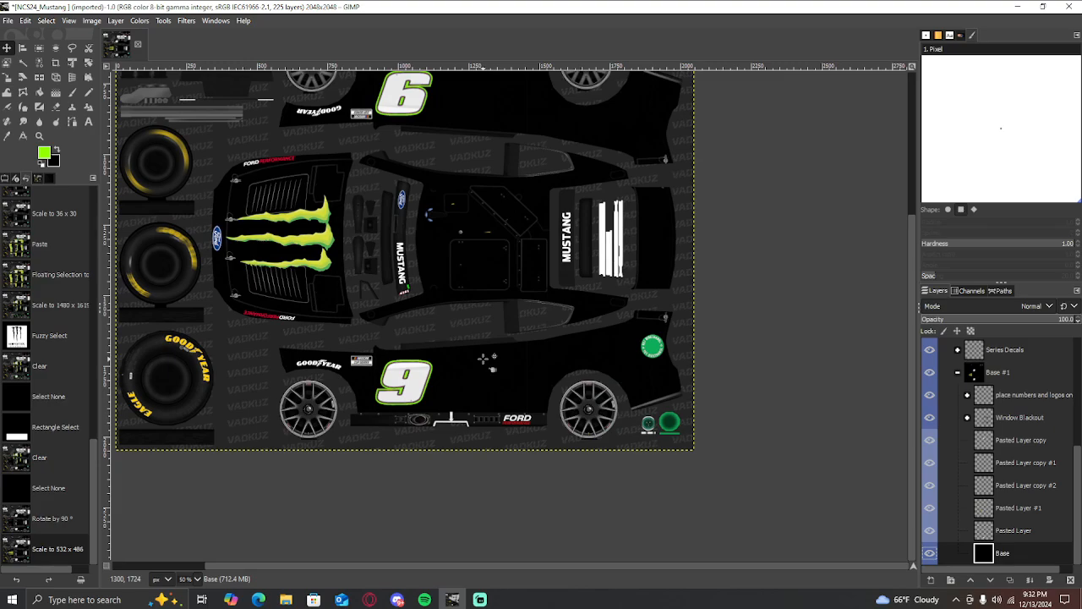
{"action": "left_click", "coordinate": [72, 120]}
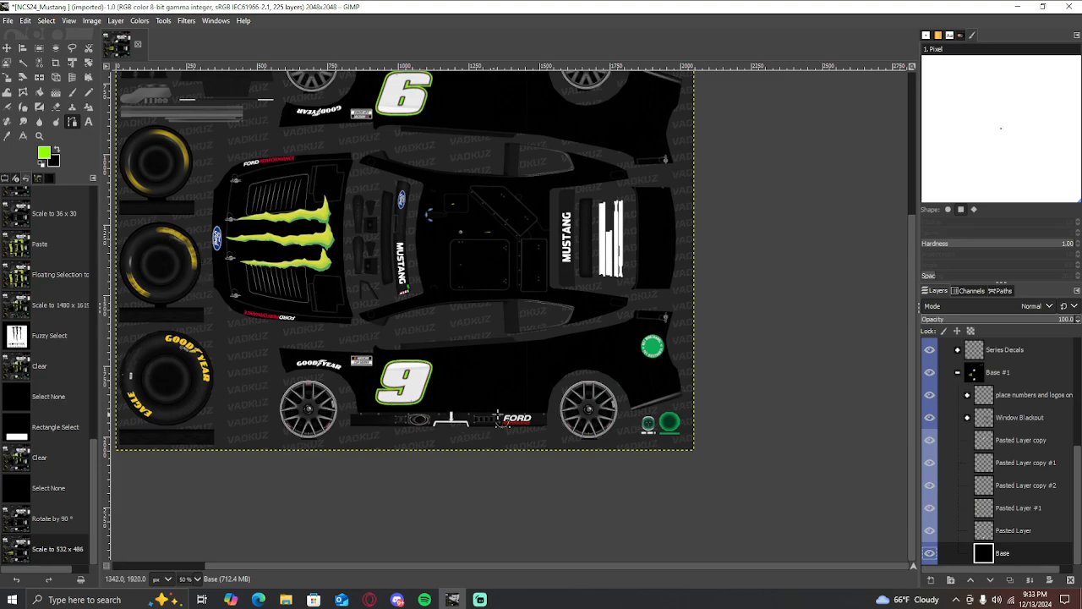
{"action": "scroll", "coordinate": [381, 436], "scroll_direction": "up", "scroll_amount": 3}
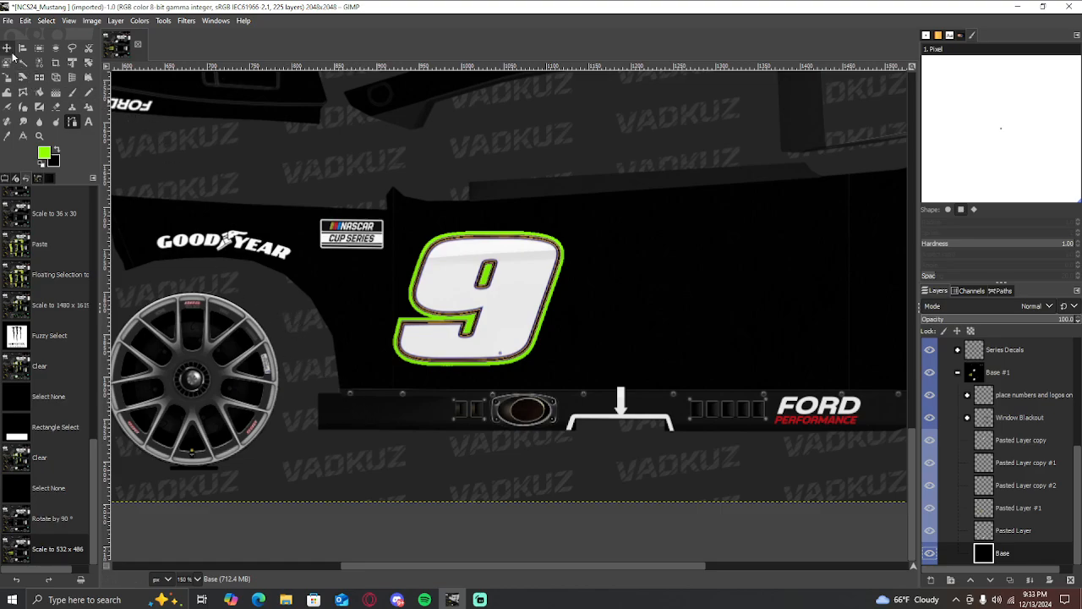
{"action": "left_click", "coordinate": [57, 122]}
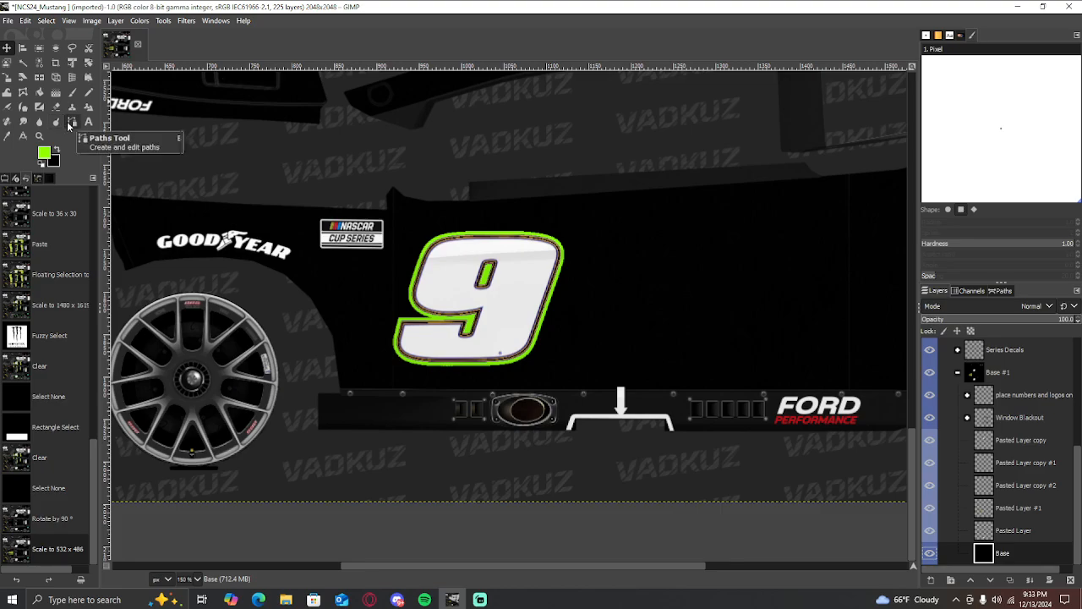
{"action": "key", "text": "1"}
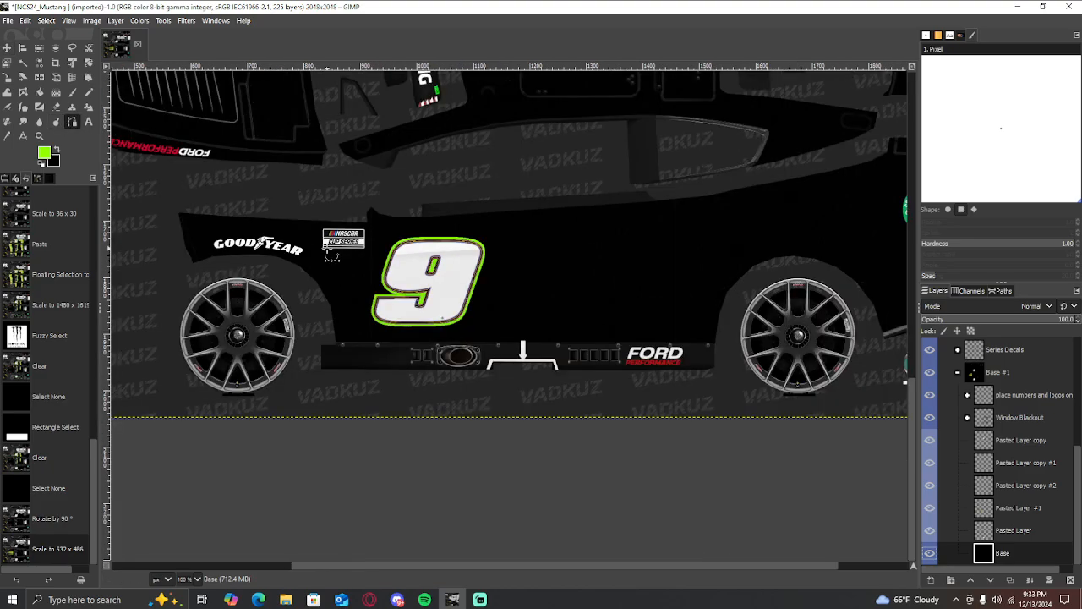
{"action": "left_click", "coordinate": [73, 121]}
{"action": "scroll", "coordinate": [427, 245], "scroll_direction": "down", "scroll_amount": 2}
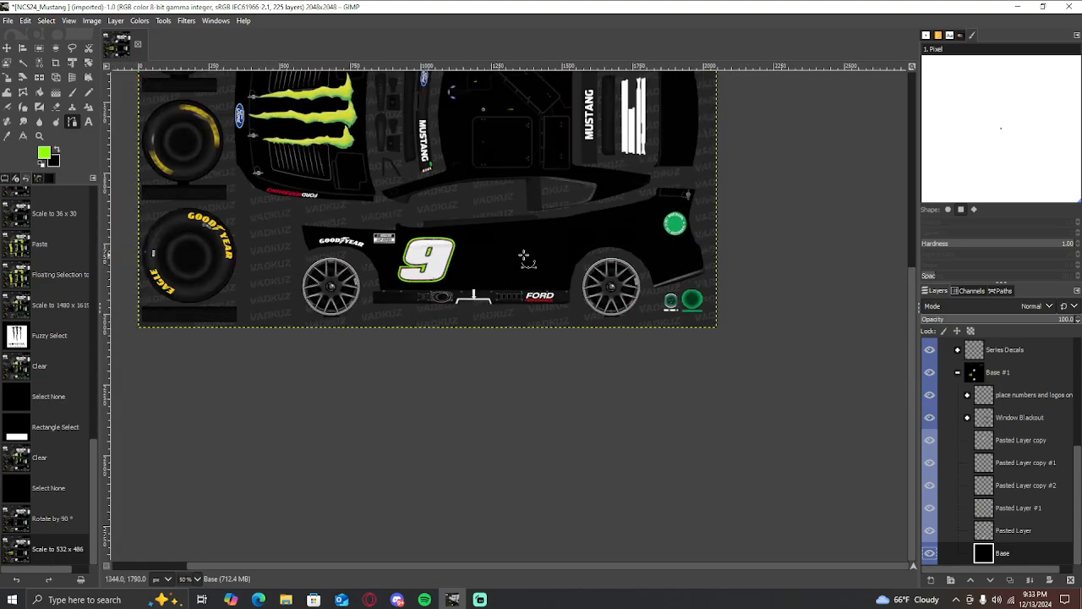
{"action": "scroll", "coordinate": [525, 255], "scroll_direction": "up", "scroll_amount": 3}
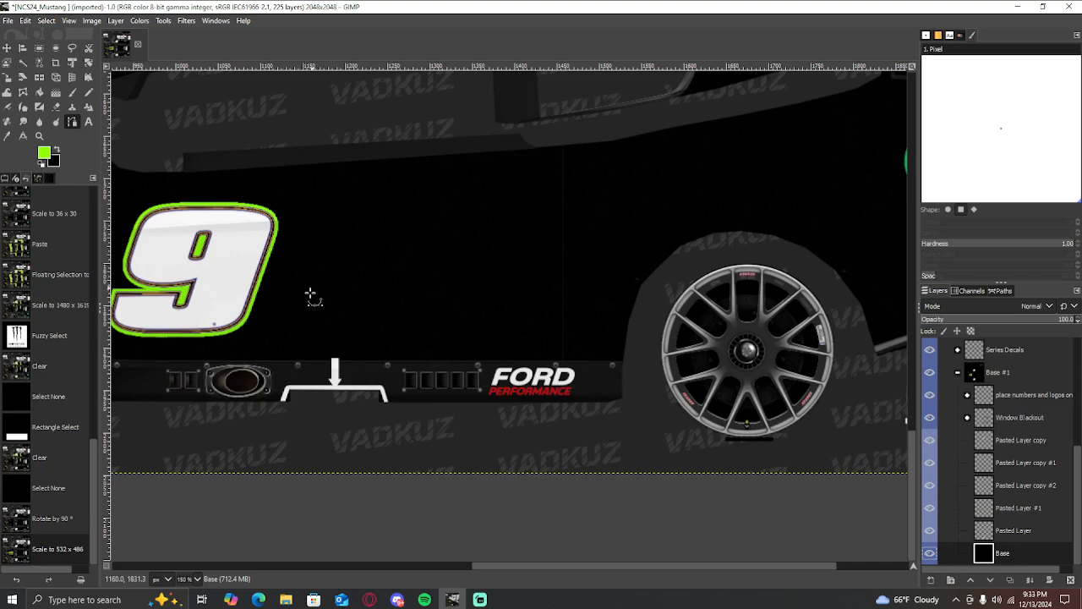
{"action": "scroll", "coordinate": [406, 327], "scroll_direction": "down", "scroll_amount": 1}
{"action": "scroll", "coordinate": [312, 353], "scroll_direction": "up", "scroll_amount": 1}
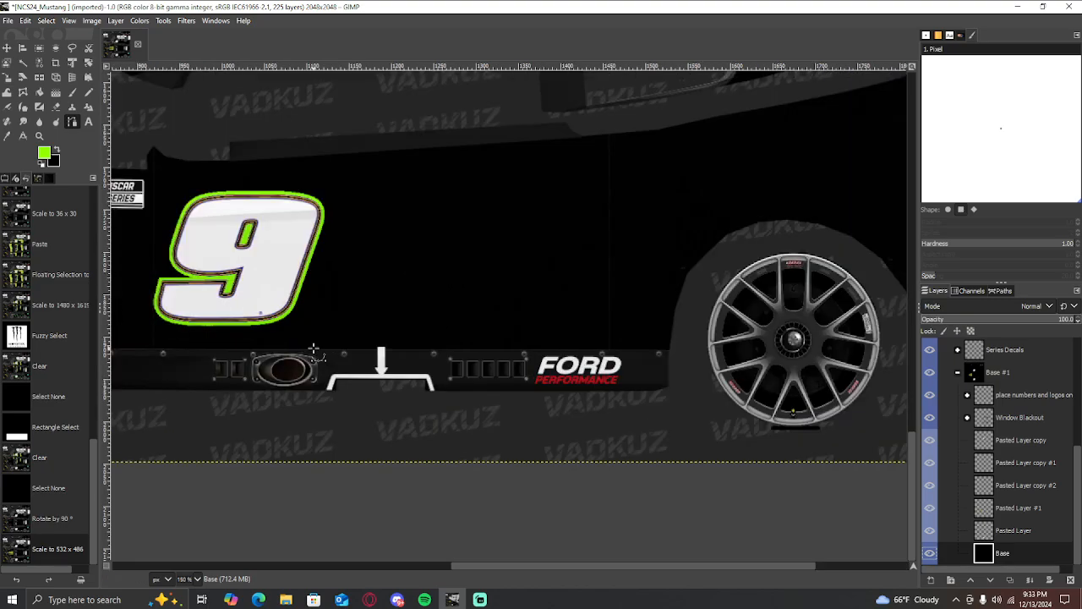
Draw a path from the sill below the 9 diagonally up the door, along the window line, around the tail, and back beneath the side skirt
{"action": "left_click", "coordinate": [264, 352]}
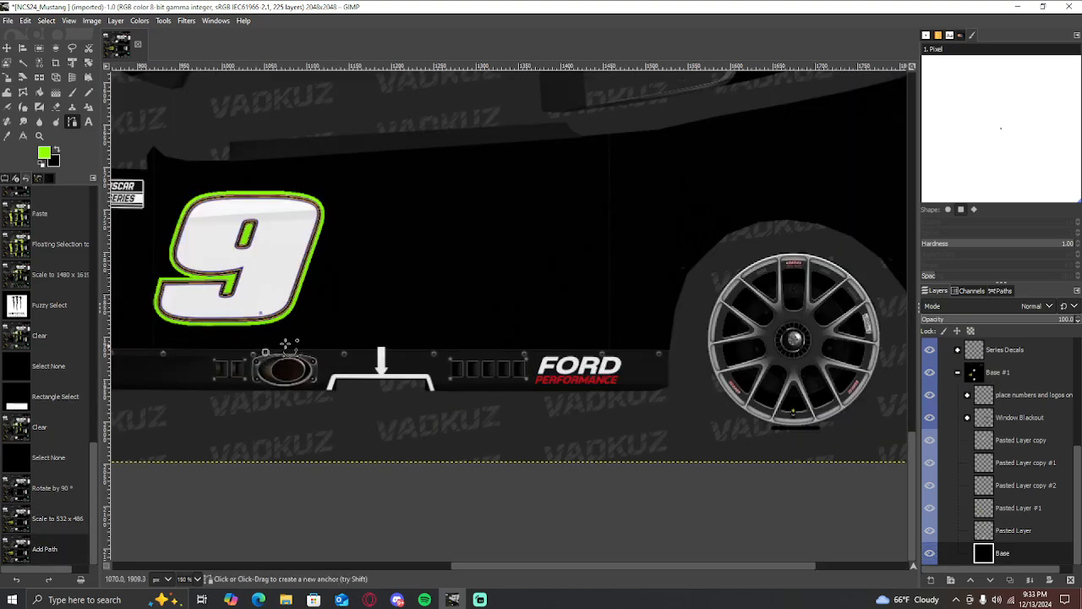
{"action": "left_click", "coordinate": [463, 115]}
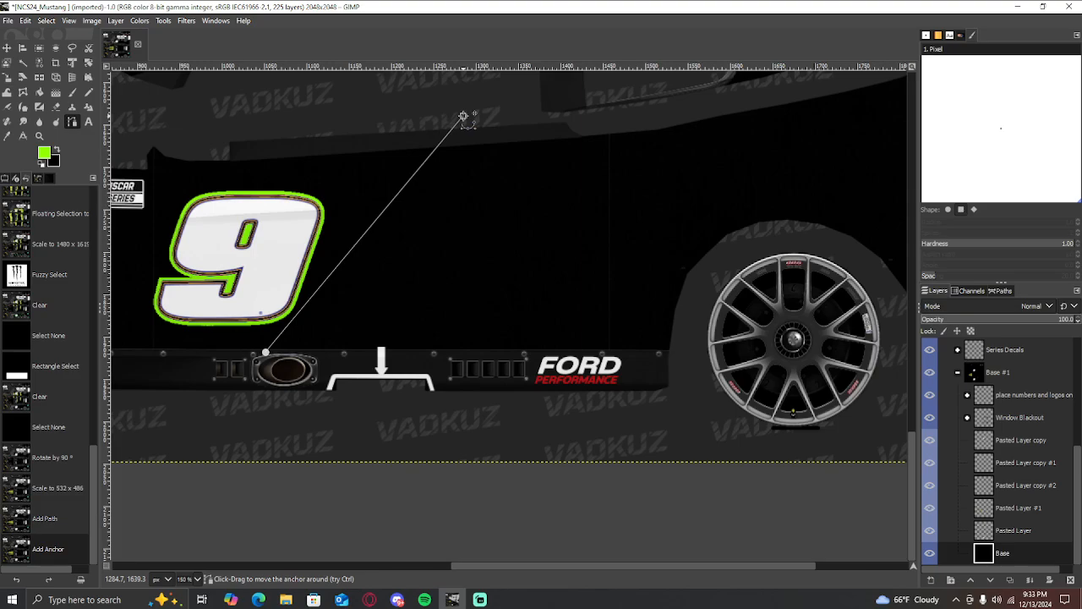
{"action": "scroll", "coordinate": [583, 161], "scroll_direction": "down", "scroll_amount": 2}
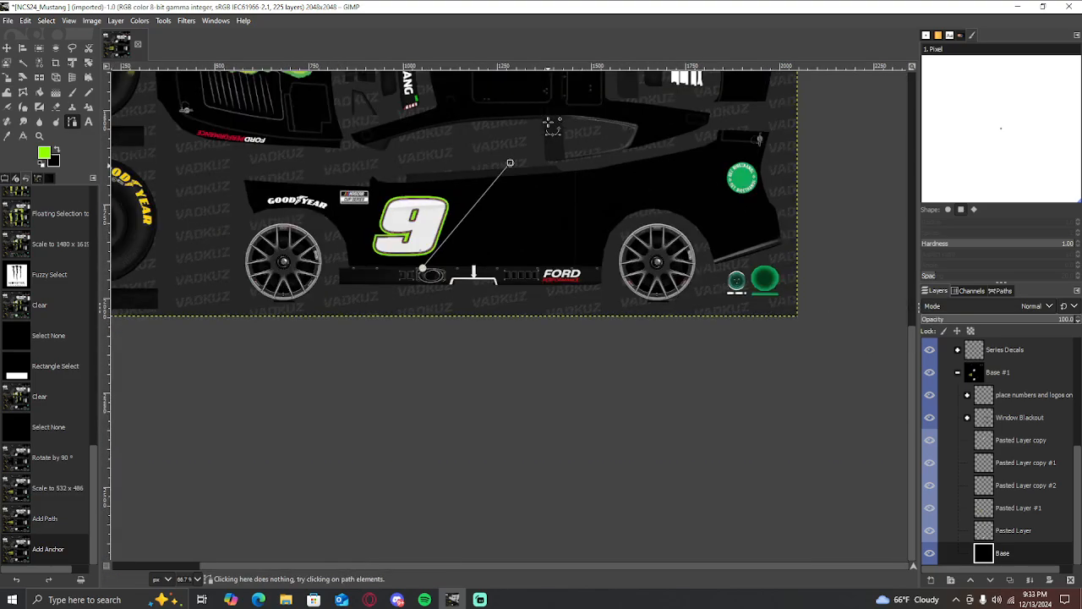
{"action": "left_click", "coordinate": [581, 164]}
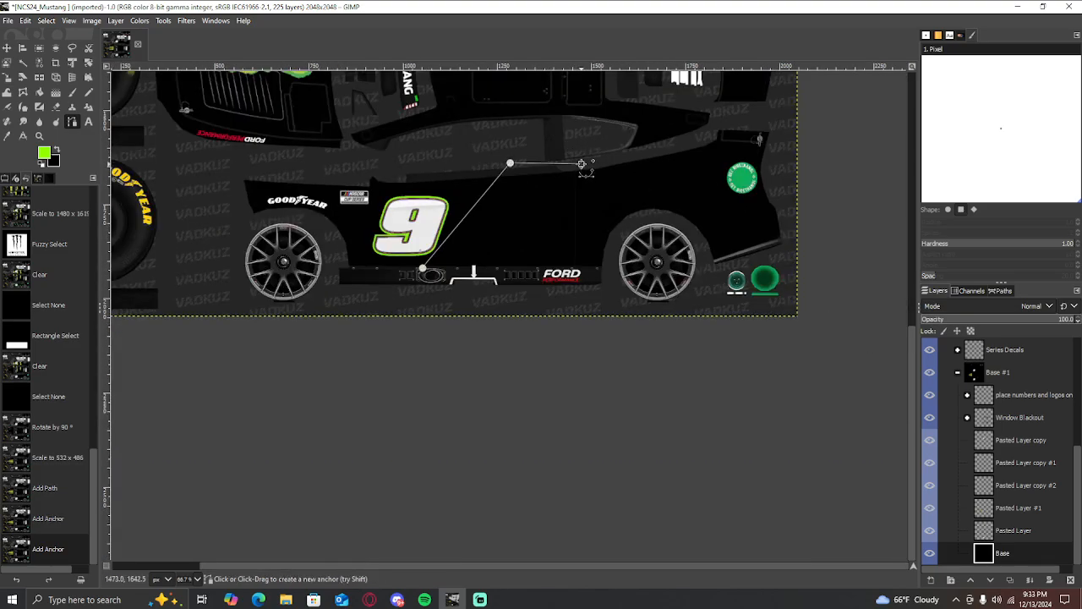
{"action": "left_click", "coordinate": [646, 154]}
{"action": "left_click", "coordinate": [703, 140]}
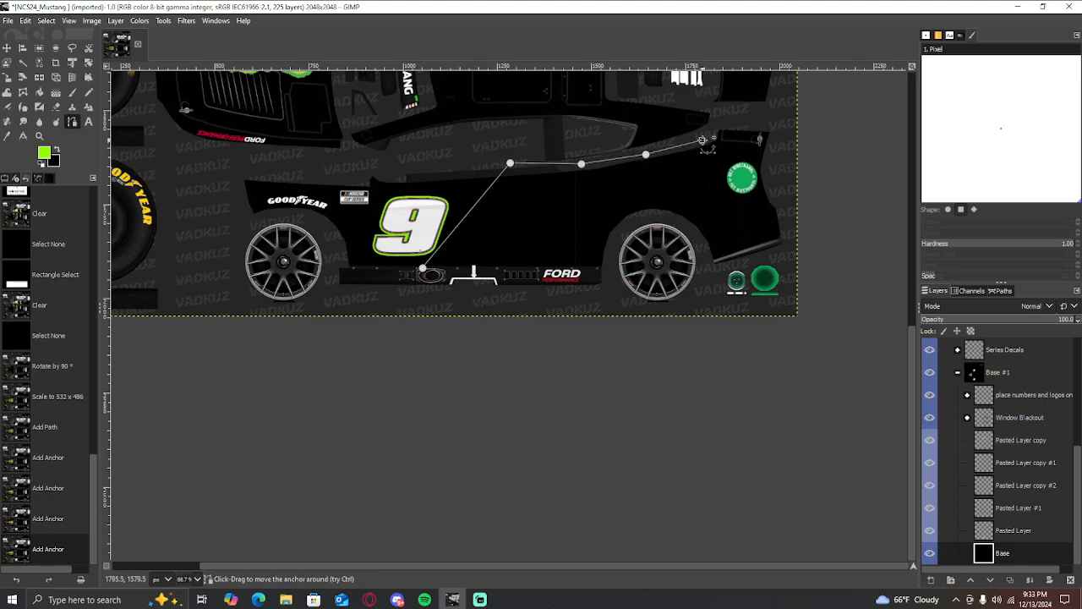
{"action": "left_click", "coordinate": [720, 121]}
{"action": "left_click", "coordinate": [784, 118]}
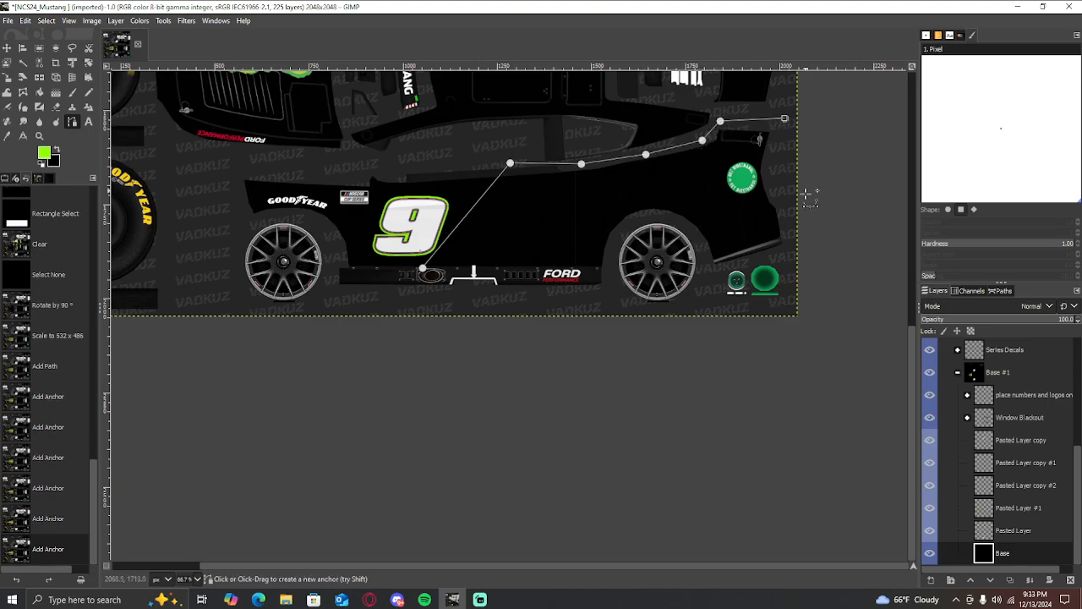
{"action": "left_click", "coordinate": [797, 265]}
{"action": "left_click", "coordinate": [793, 291]}
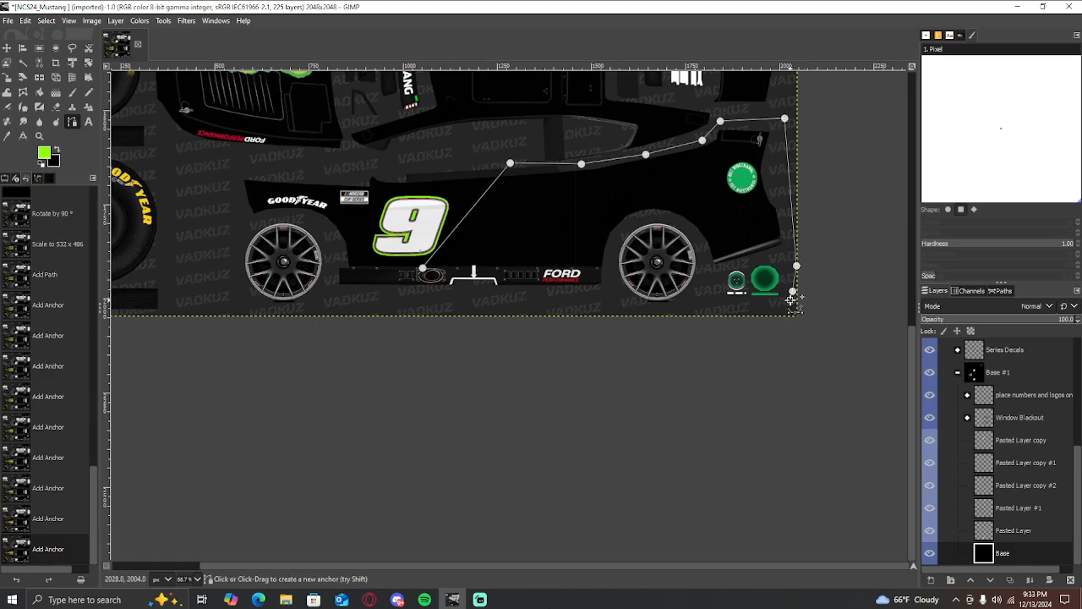
{"action": "left_click", "coordinate": [414, 295]}
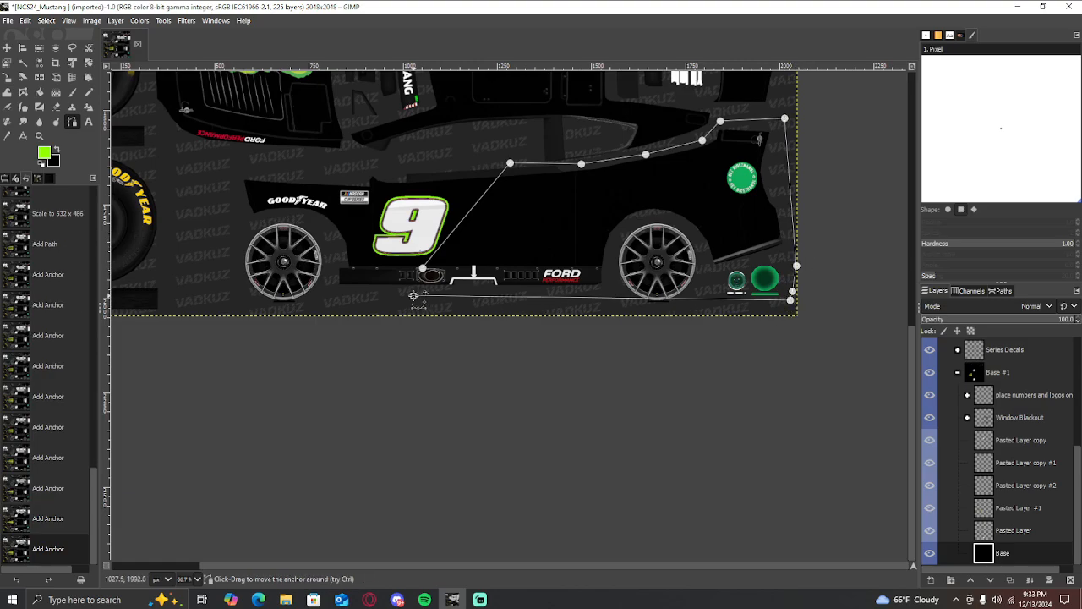
Convert the path around the car's lower rear side to a selection and fill it with lime green on the Base layer
{"action": "scroll", "coordinate": [414, 279], "scroll_direction": "up", "scroll_amount": 2}
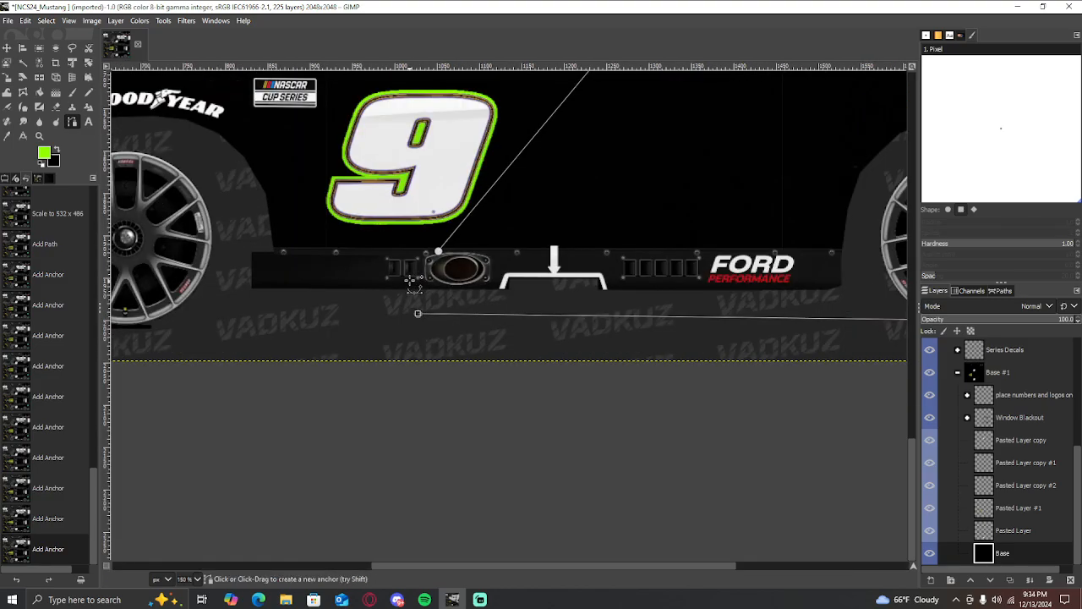
{"action": "key", "text": "Return"}
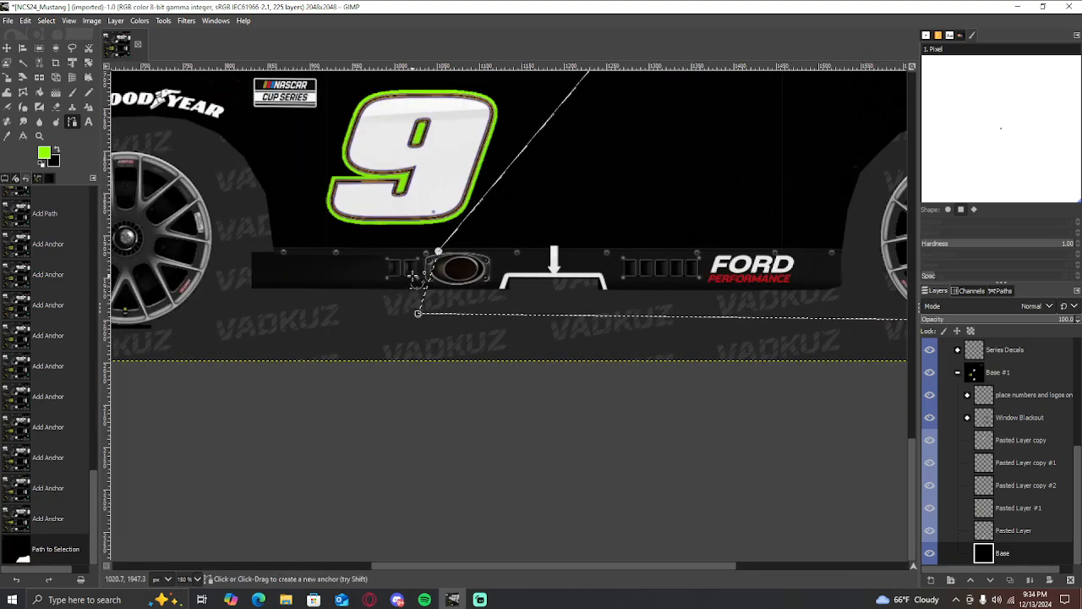
{"action": "scroll", "coordinate": [398, 288], "scroll_direction": "down", "scroll_amount": 3}
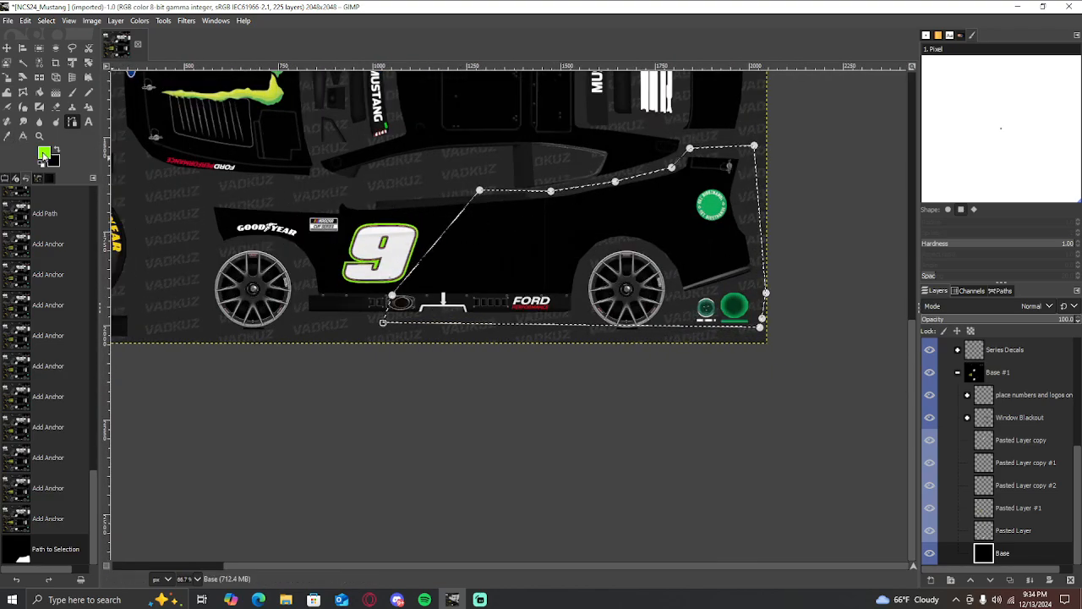
{"action": "left_click_drag", "start_coordinate": [44, 153], "coordinate": [431, 239]}
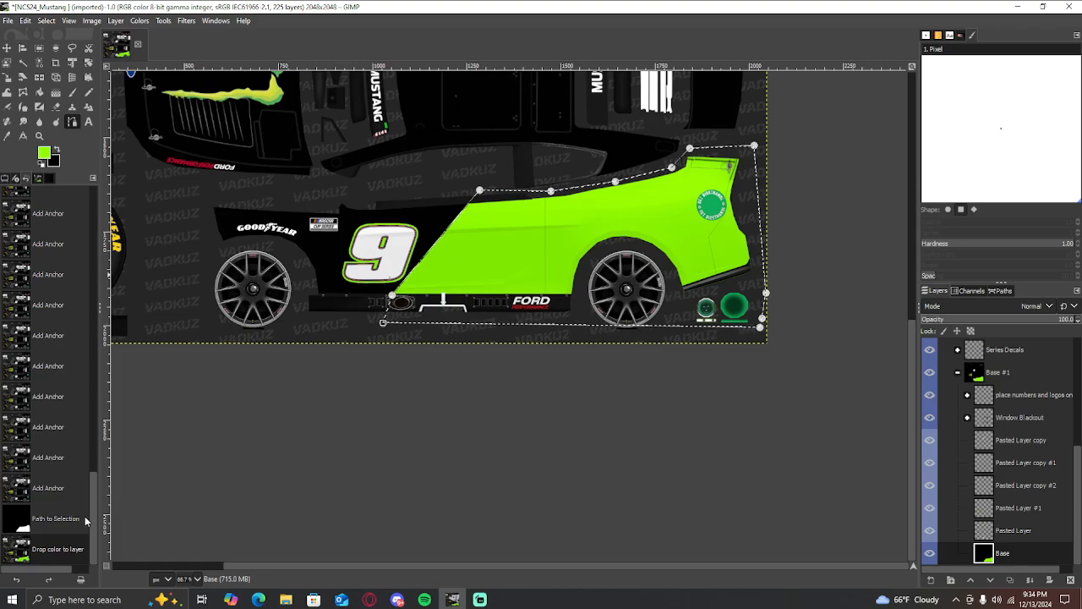
Undo the green fill and the path selection, going back to the last added anchor in the undo history
{"action": "left_click", "coordinate": [51, 526]}
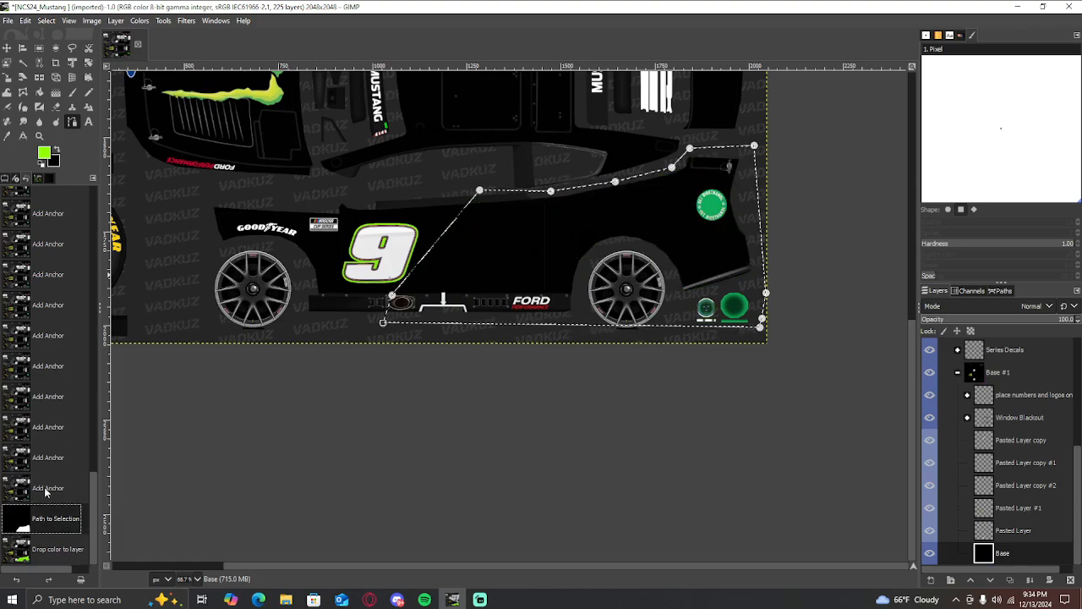
{"action": "left_click", "coordinate": [47, 491]}
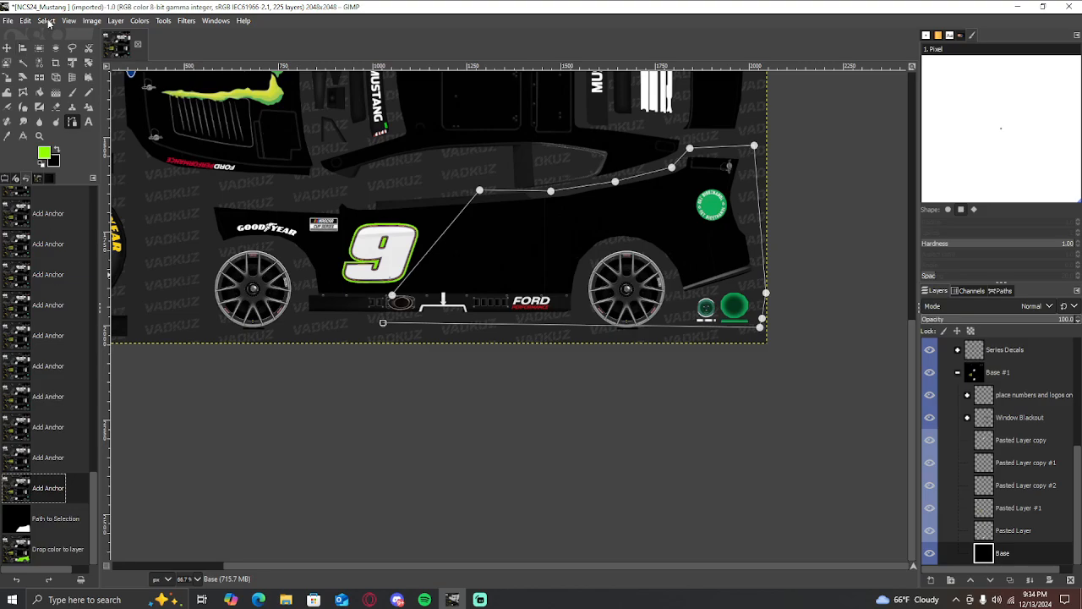
{"action": "left_click", "coordinate": [40, 525]}
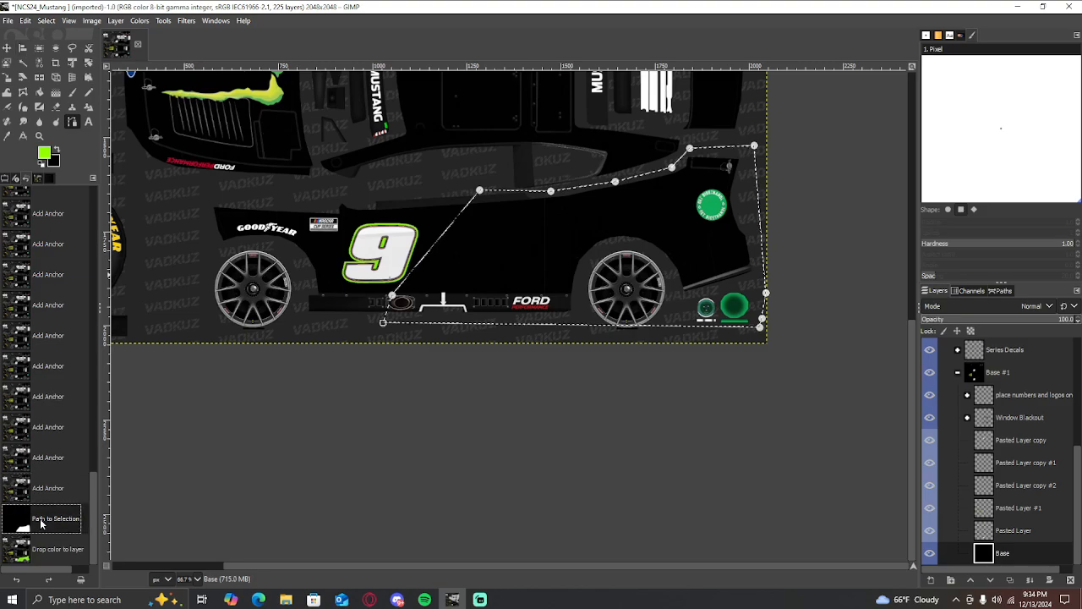
{"action": "left_click", "coordinate": [42, 496]}
{"action": "left_click", "coordinate": [36, 457]}
{"action": "left_click", "coordinate": [41, 403]}
{"action": "left_click", "coordinate": [38, 376]}
{"action": "left_click", "coordinate": [38, 342]}
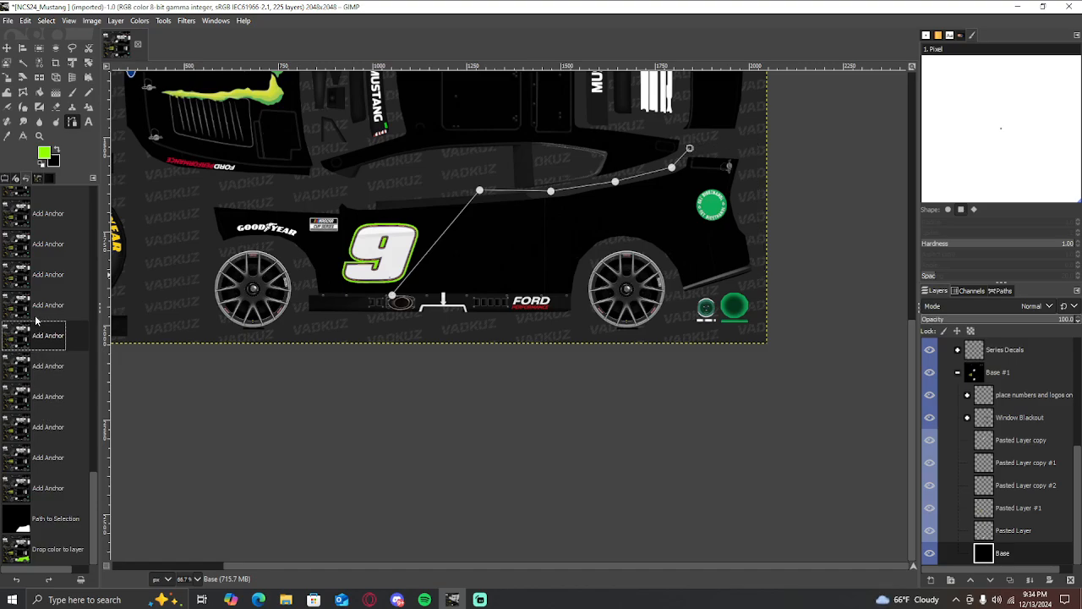
{"action": "left_click", "coordinate": [36, 305]}
{"action": "left_click", "coordinate": [33, 276]}
{"action": "left_click", "coordinate": [55, 488]}
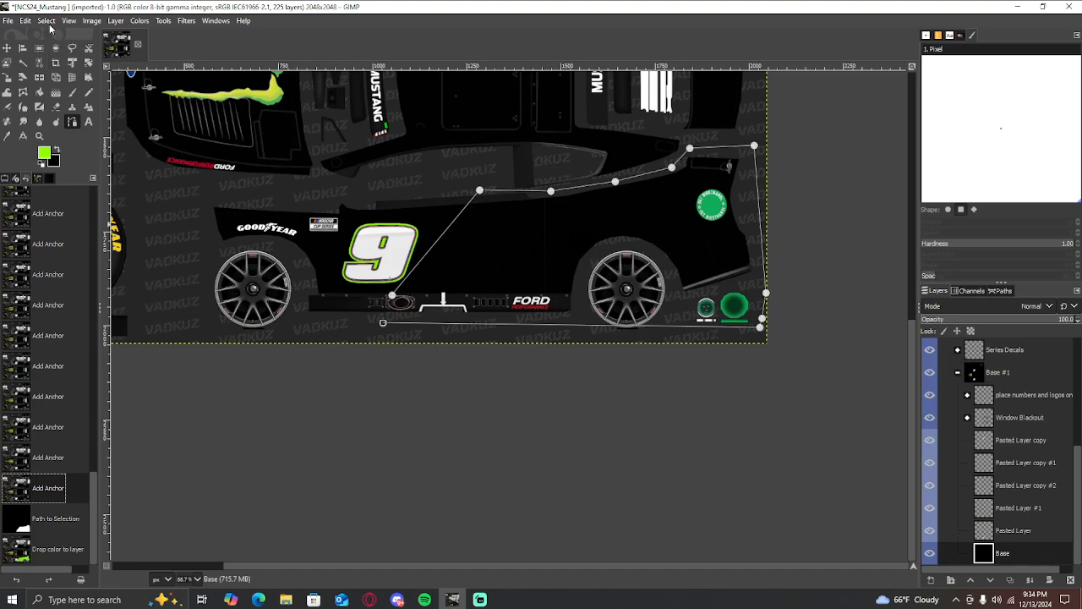
Dismiss the drawn path from the canvas and return to the Paths tool
{"action": "left_click", "coordinate": [47, 20]}
{"action": "left_click", "coordinate": [46, 24]}
{"action": "left_click", "coordinate": [8, 78]}
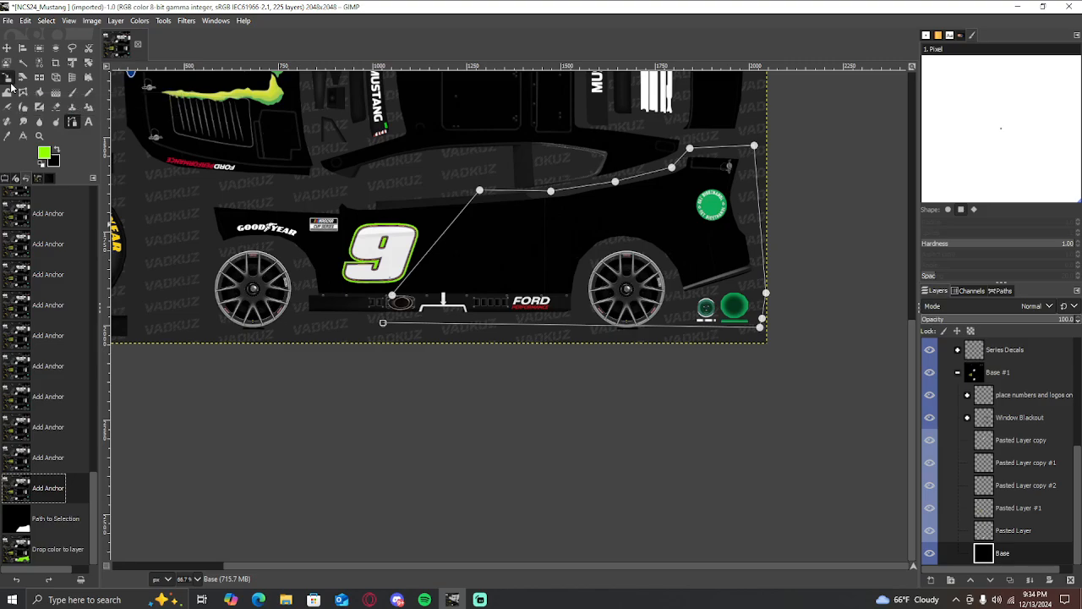
{"action": "left_click", "coordinate": [73, 126]}
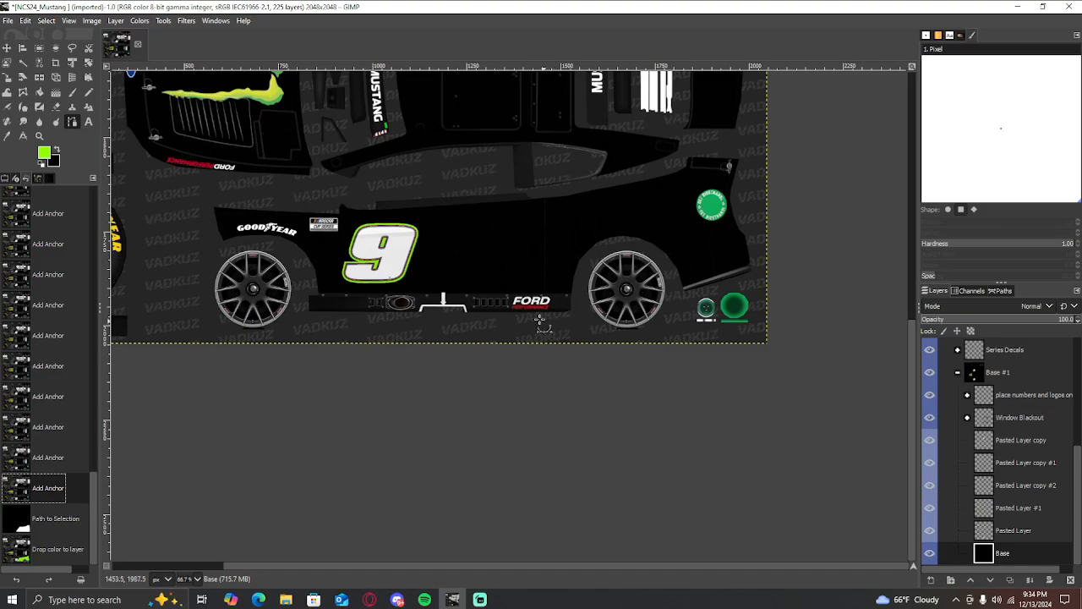
Collapse the Base #1 layer group and expand the Parts #1 group
{"action": "scroll", "coordinate": [493, 305], "scroll_direction": "up", "scroll_amount": 2}
{"action": "scroll", "coordinate": [493, 305], "scroll_direction": "down", "scroll_amount": 1}
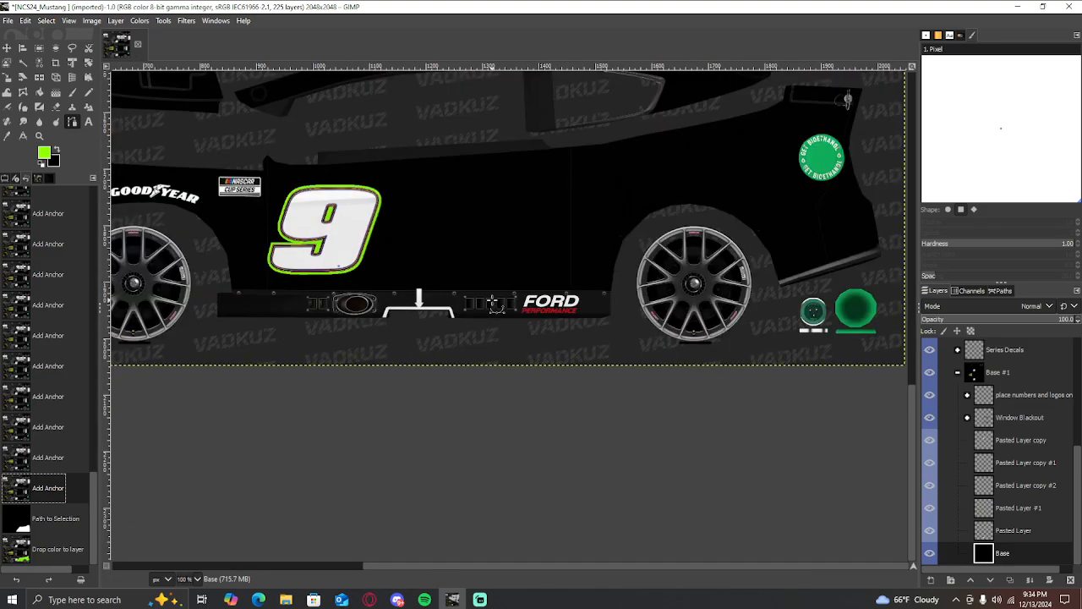
{"action": "left_click", "coordinate": [959, 374]}
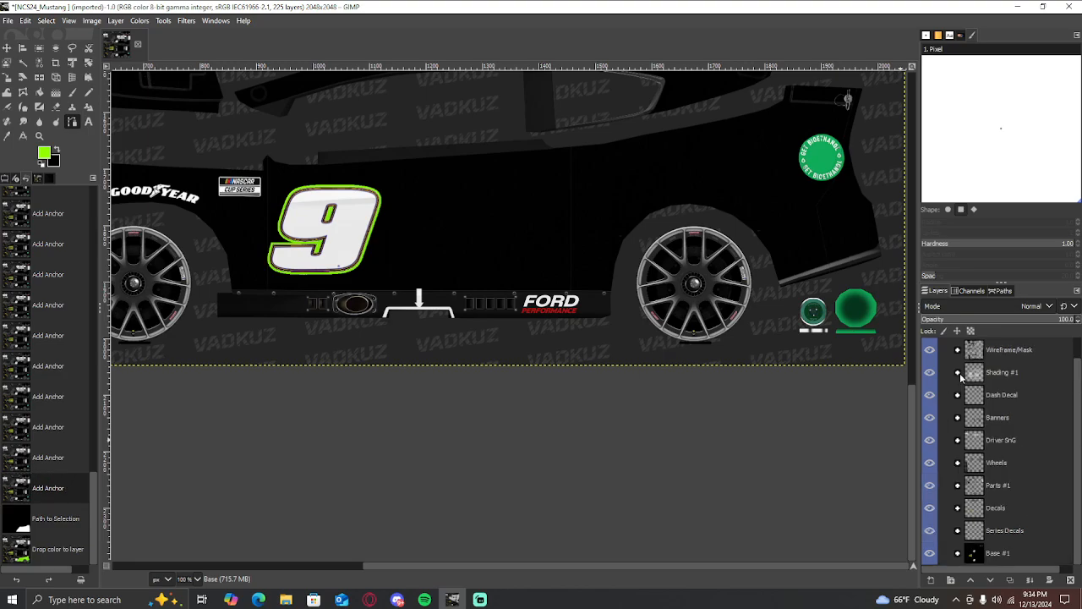
{"action": "left_click", "coordinate": [995, 508]}
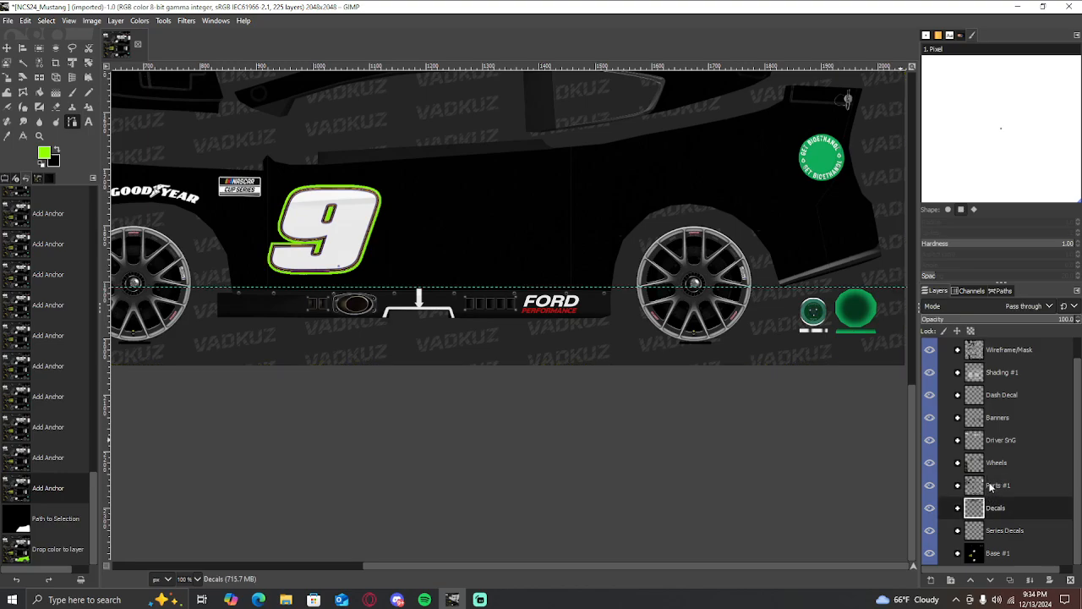
{"action": "left_click", "coordinate": [993, 486]}
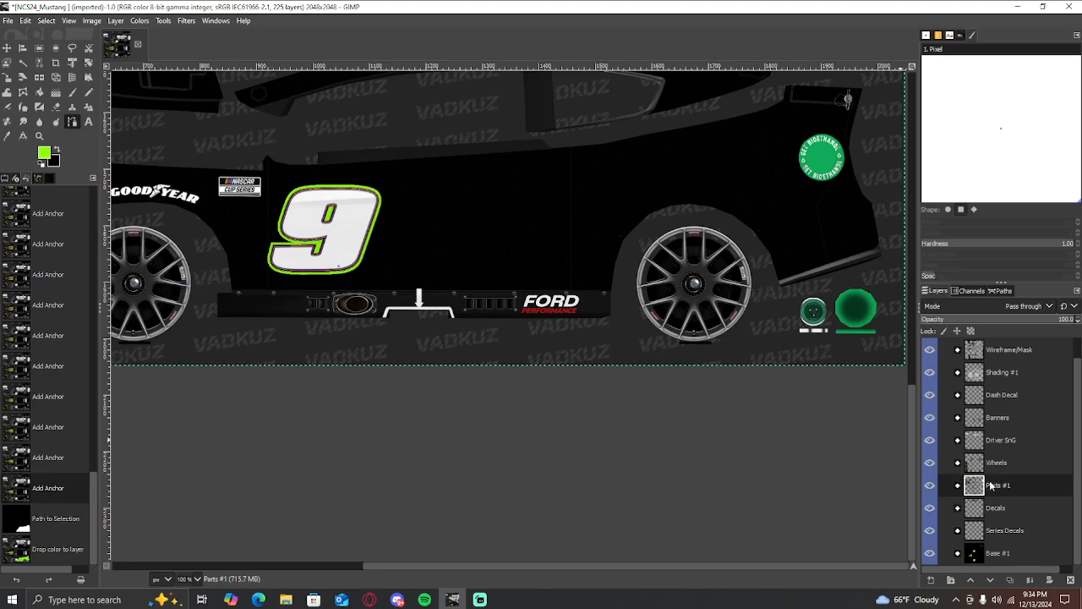
{"action": "left_click", "coordinate": [958, 485]}
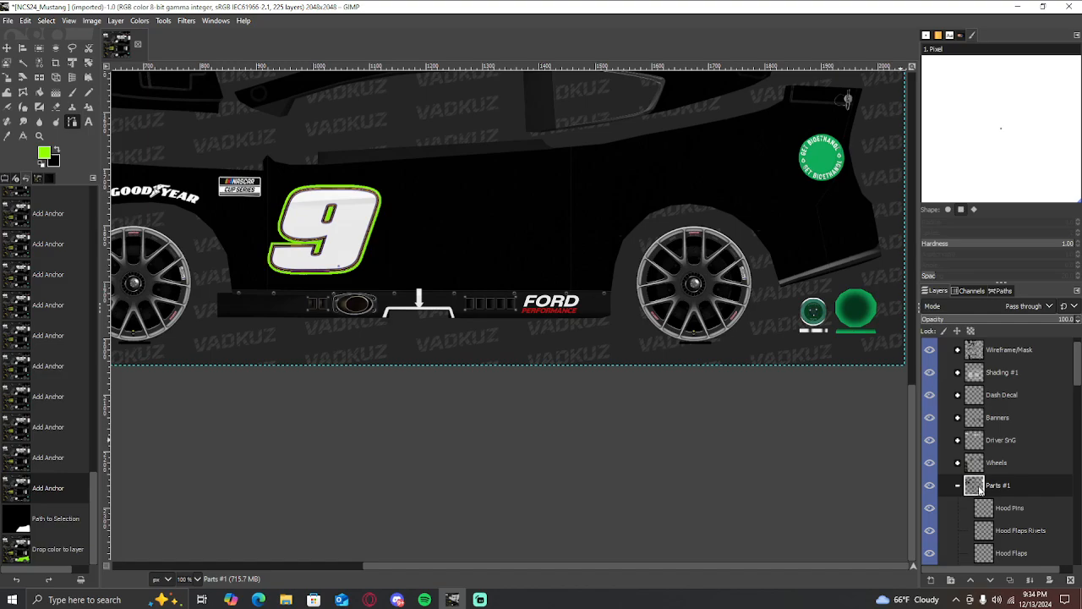
Make Side Skirts, at the end of the Parts #1 group, the active layer
{"action": "scroll", "coordinate": [980, 489], "scroll_direction": "down", "scroll_amount": 4}
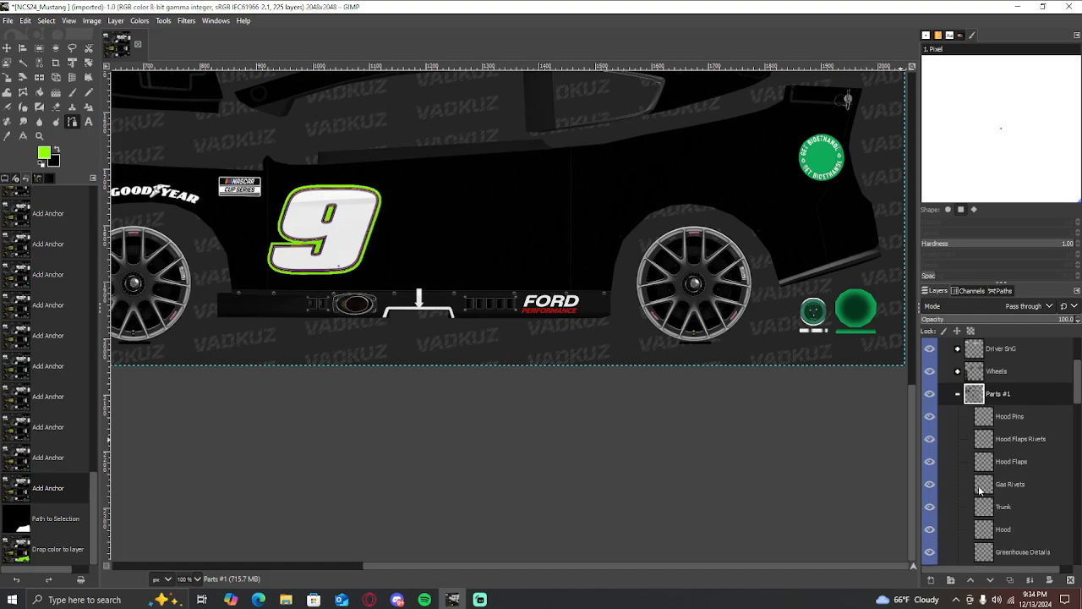
{"action": "scroll", "coordinate": [980, 489], "scroll_direction": "down", "scroll_amount": 4}
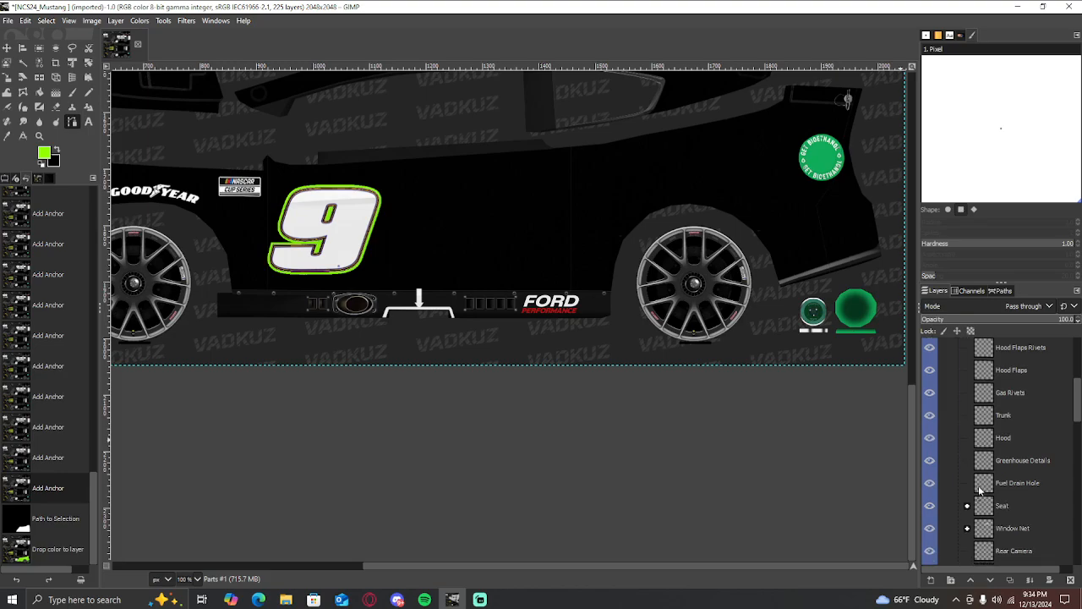
{"action": "scroll", "coordinate": [980, 489], "scroll_direction": "down", "scroll_amount": 6}
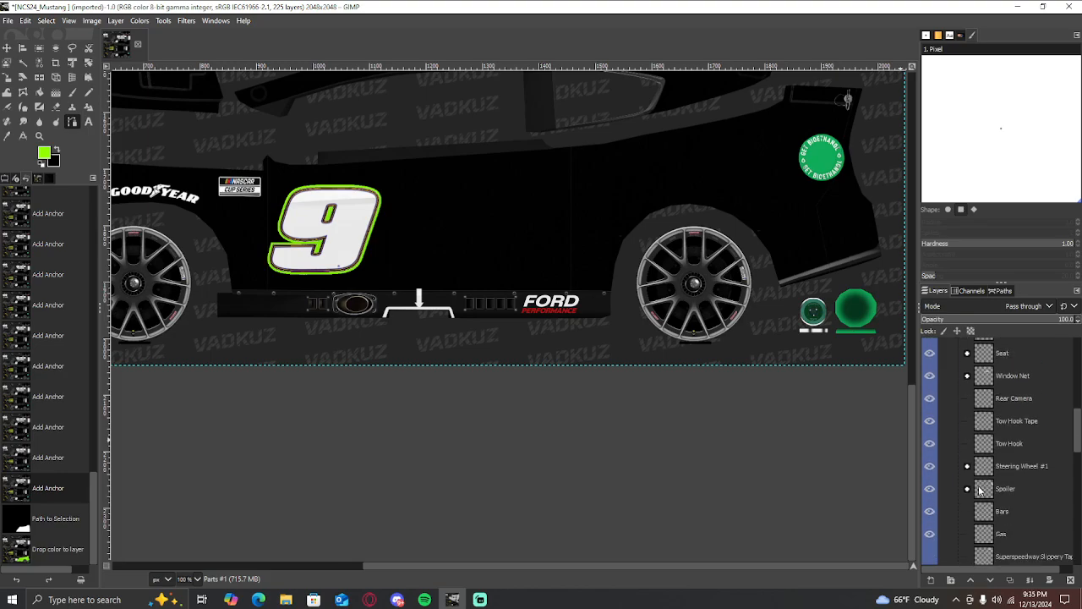
{"action": "scroll", "coordinate": [980, 489], "scroll_direction": "down", "scroll_amount": 6}
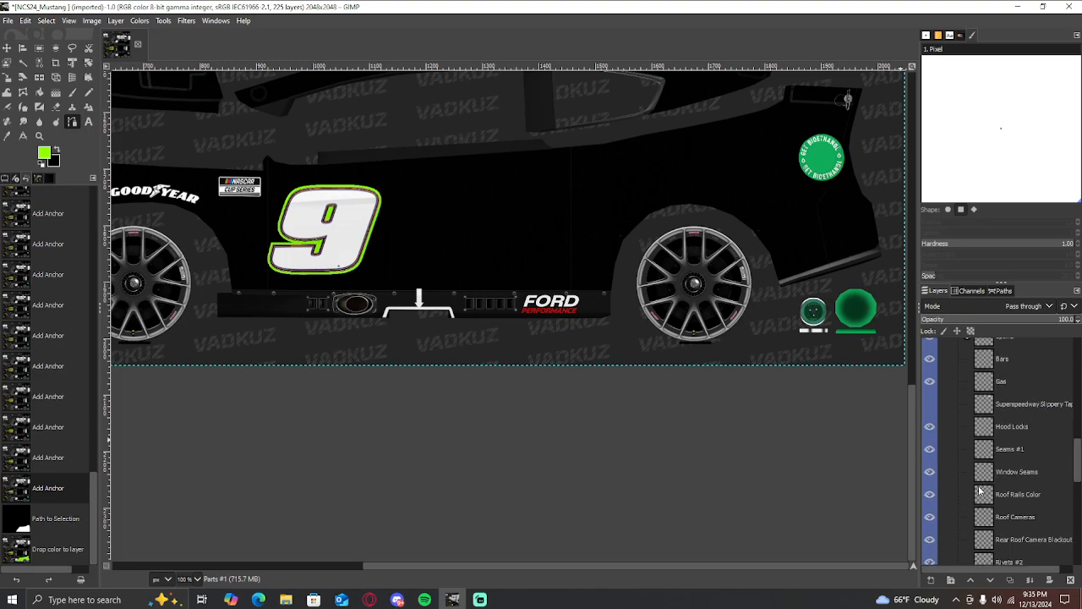
{"action": "scroll", "coordinate": [980, 489], "scroll_direction": "down", "scroll_amount": 8}
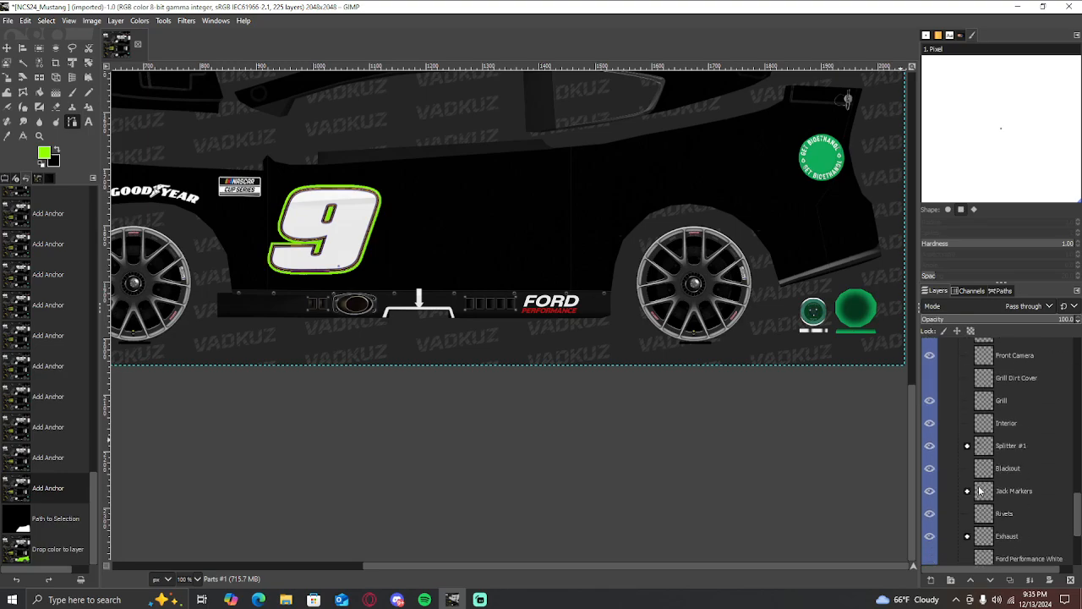
{"action": "scroll", "coordinate": [980, 490], "scroll_direction": "down", "scroll_amount": 2}
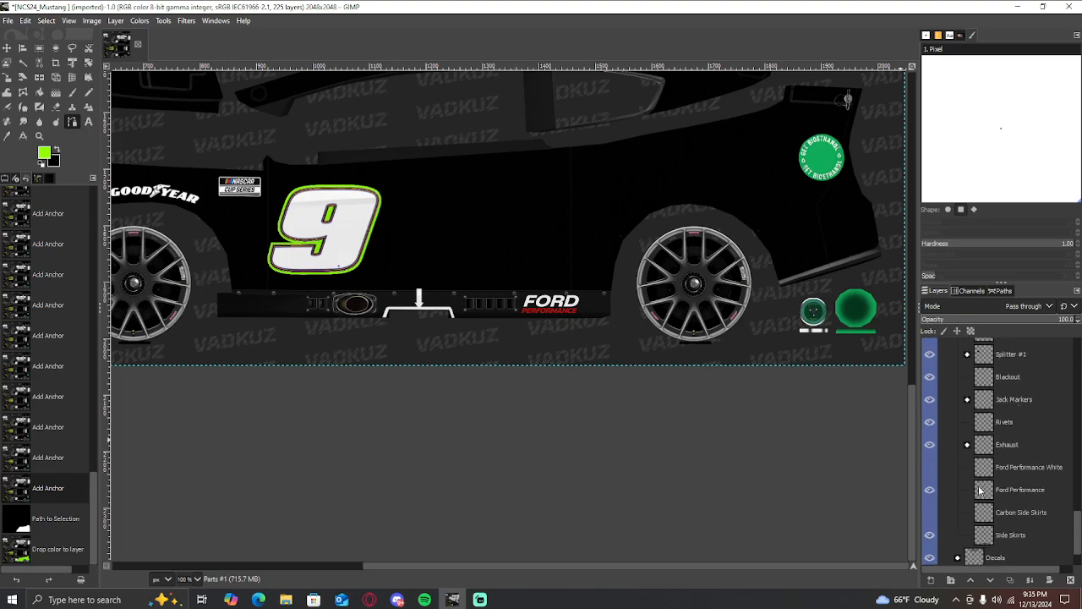
{"action": "left_click", "coordinate": [994, 537]}
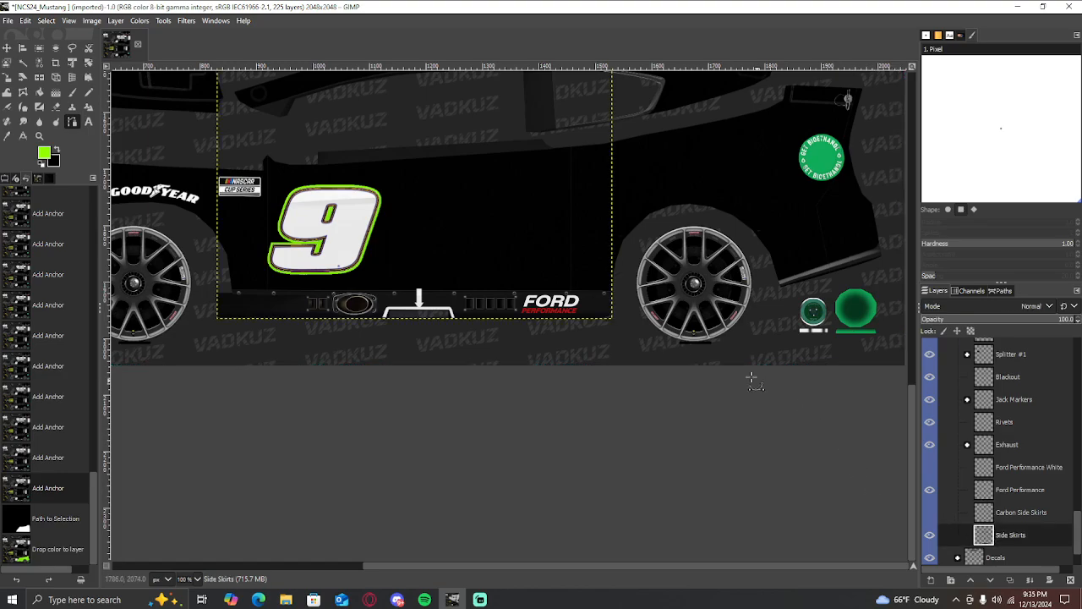
Select both side skirt strips, beneath the lower car side and above the upper one, with Fuzzy Select
{"action": "left_click", "coordinate": [22, 63]}
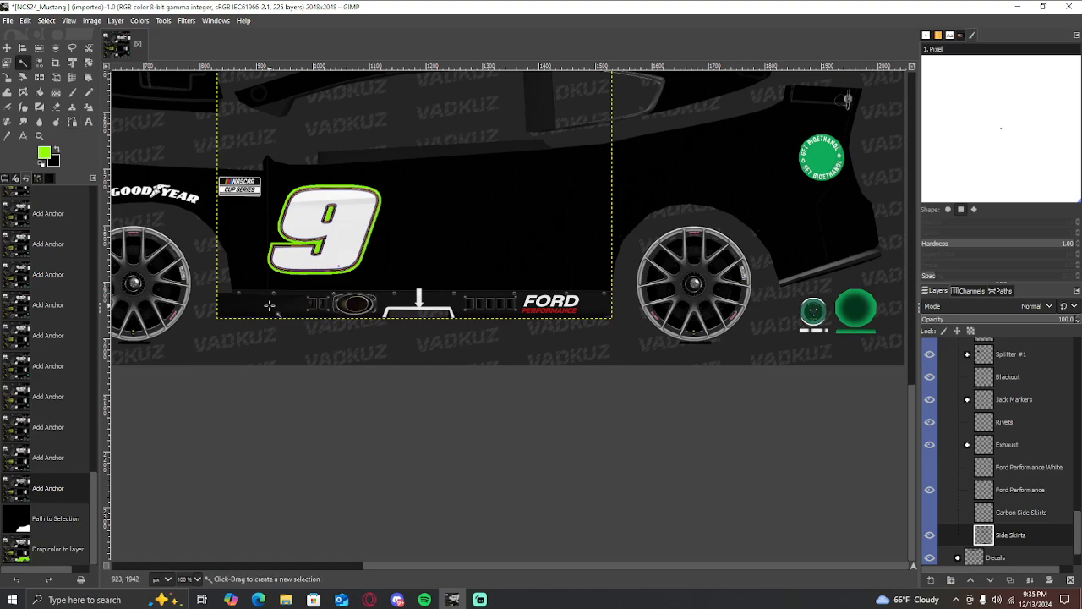
{"action": "left_click", "coordinate": [350, 297]}
{"action": "scroll", "coordinate": [351, 297], "scroll_direction": "down", "scroll_amount": 3}
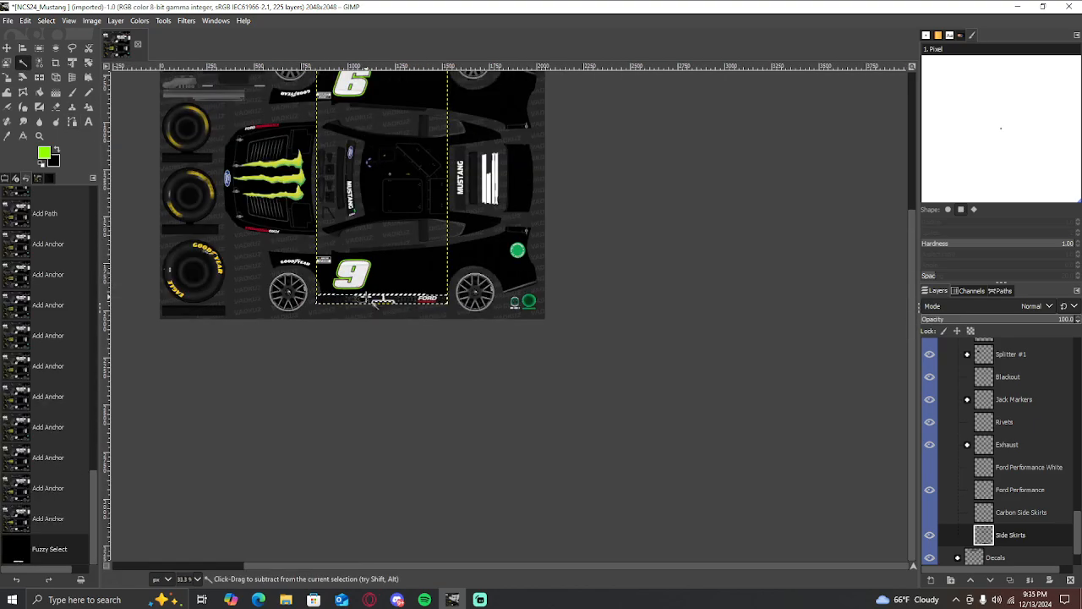
{"action": "scroll", "coordinate": [347, 243], "scroll_direction": "up", "scroll_amount": 2}
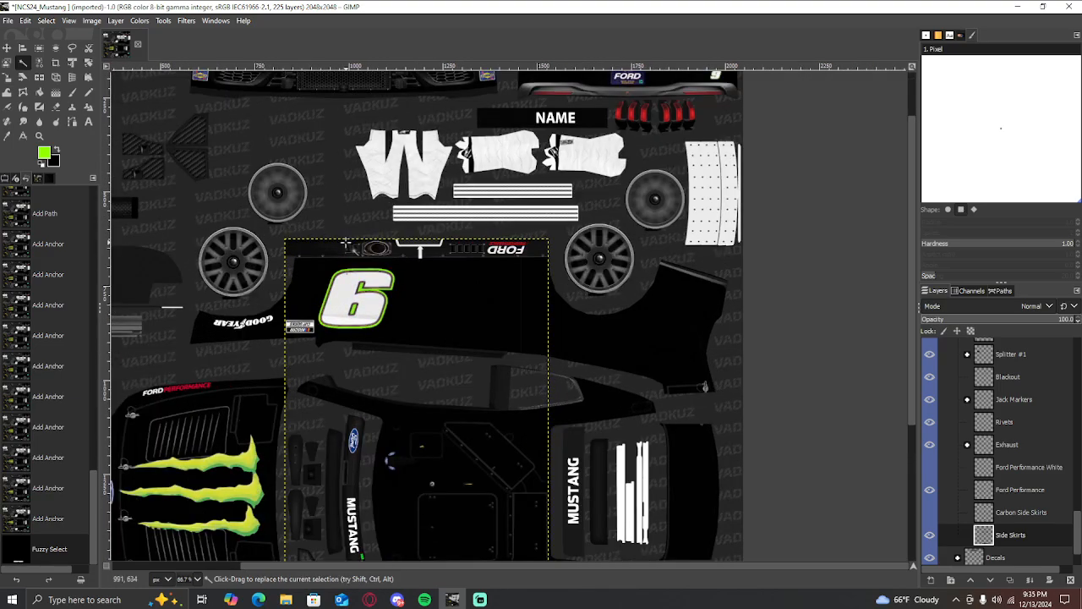
{"action": "scroll", "coordinate": [377, 279], "scroll_direction": "down", "scroll_amount": 5}
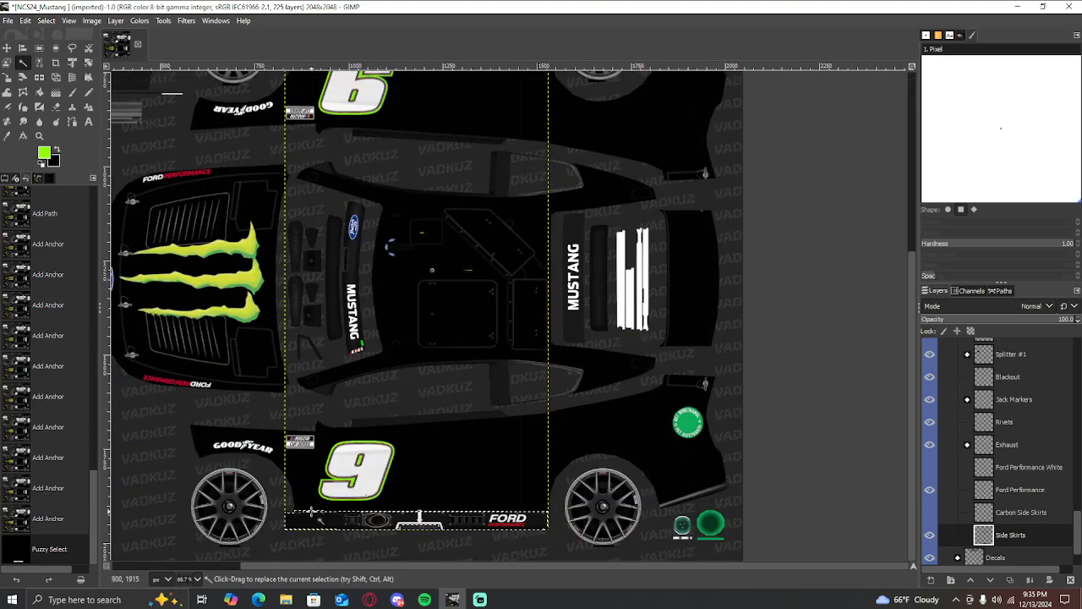
{"action": "scroll", "coordinate": [325, 486], "scroll_direction": "up", "scroll_amount": 6}
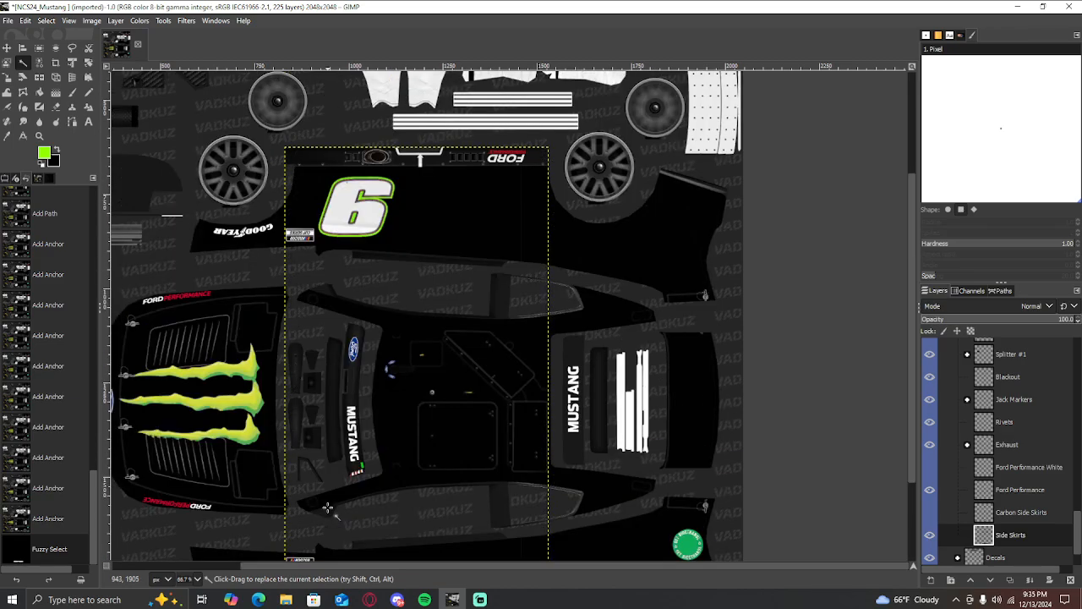
{"action": "left_click", "coordinate": [317, 321]}
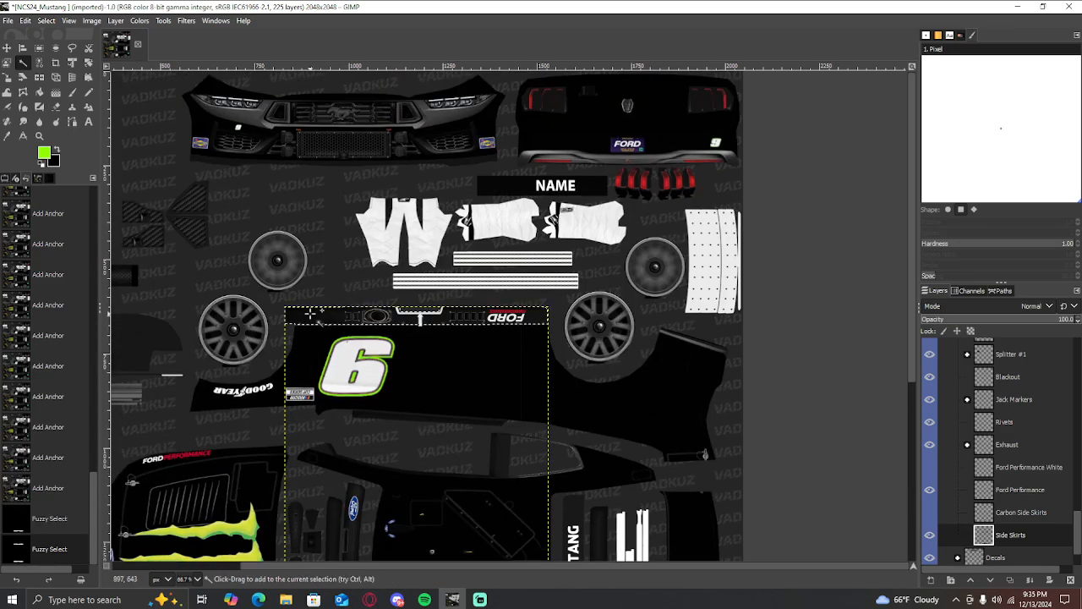
Fill the selected side skirts with the lime green foreground color and clear the selection
{"action": "left_click_drag", "start_coordinate": [42, 151], "coordinate": [320, 265]}
{"action": "scroll", "coordinate": [317, 265], "scroll_direction": "down", "scroll_amount": 6}
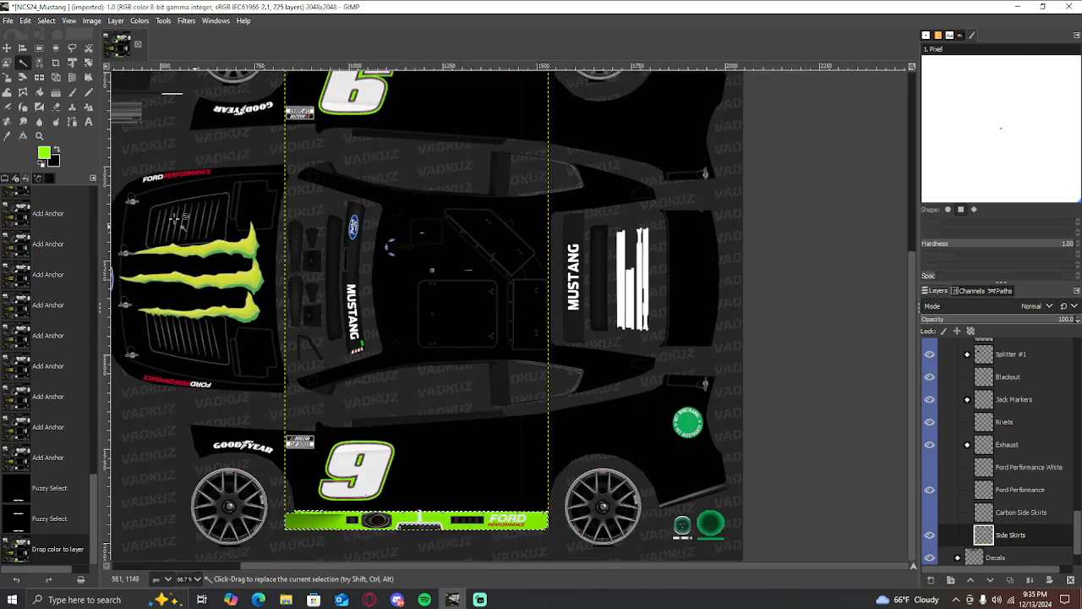
{"action": "left_click", "coordinate": [45, 20]}
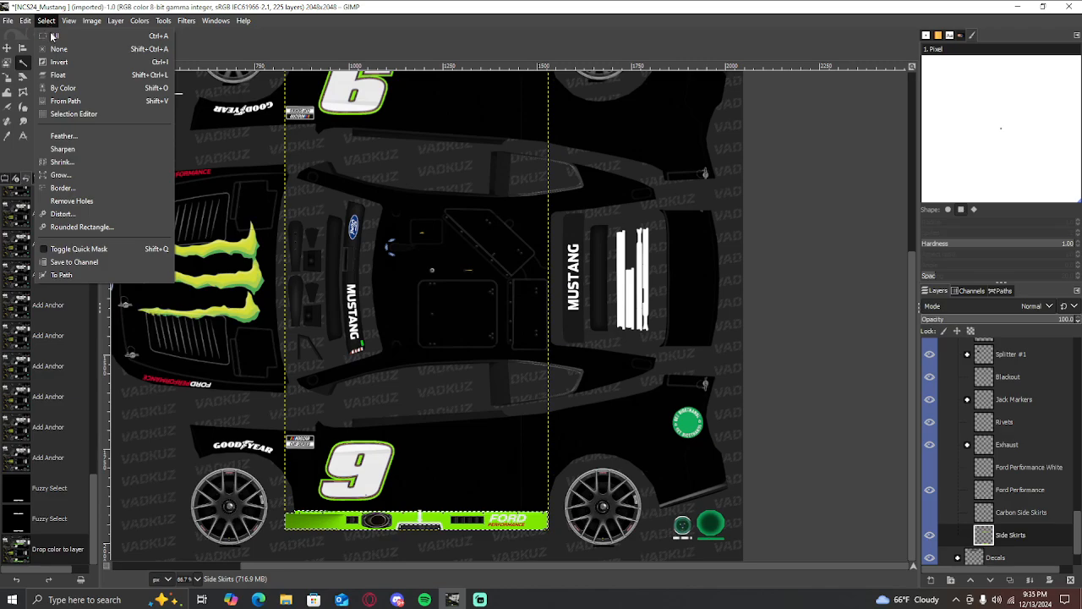
{"action": "left_click", "coordinate": [65, 55]}
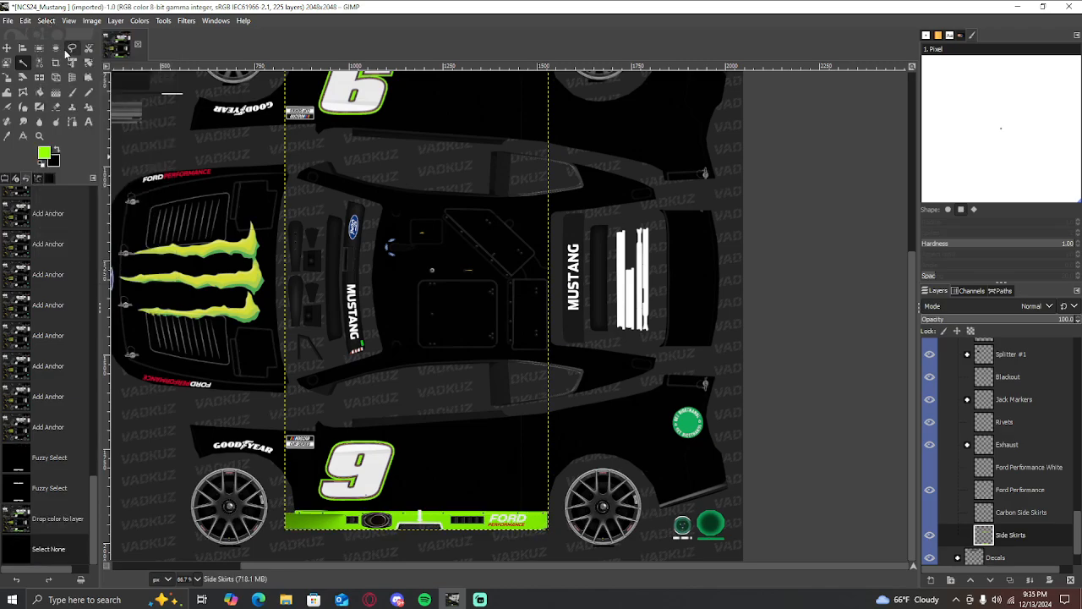
{"action": "left_click", "coordinate": [7, 77]}
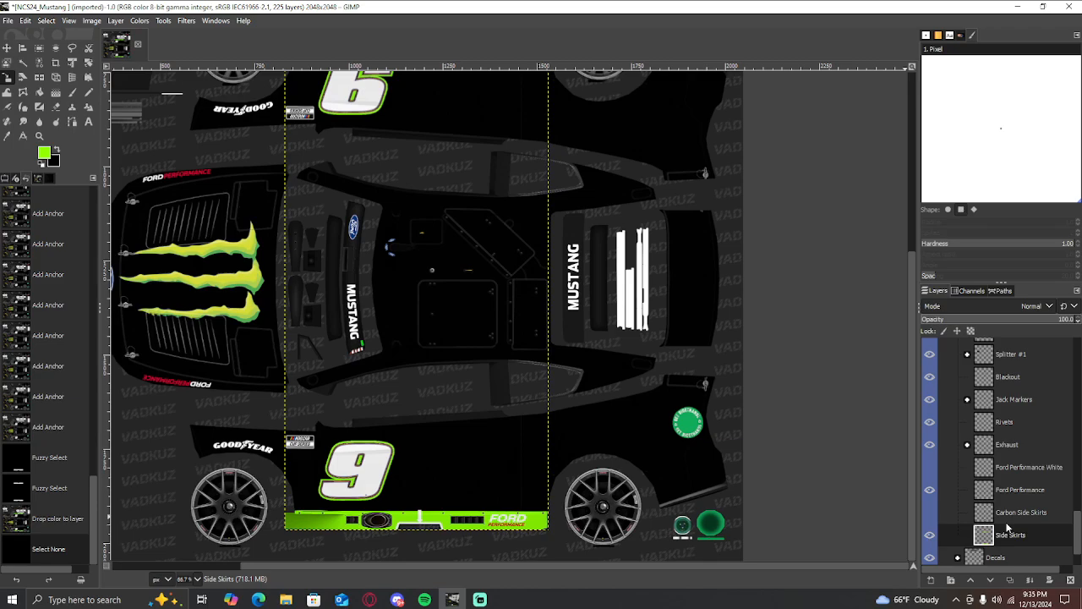
Fill the Splitter color v1 layer in the Splitter #1 group with the lime green foreground color and collapse the group
{"action": "scroll", "coordinate": [1007, 526], "scroll_direction": "up", "scroll_amount": 5}
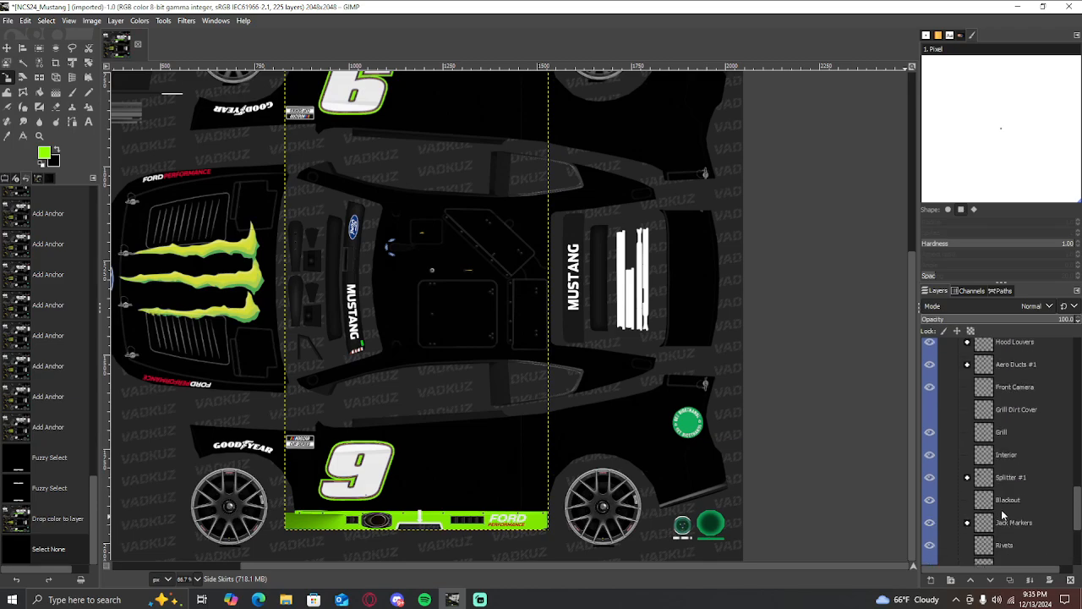
{"action": "left_click", "coordinate": [968, 478]}
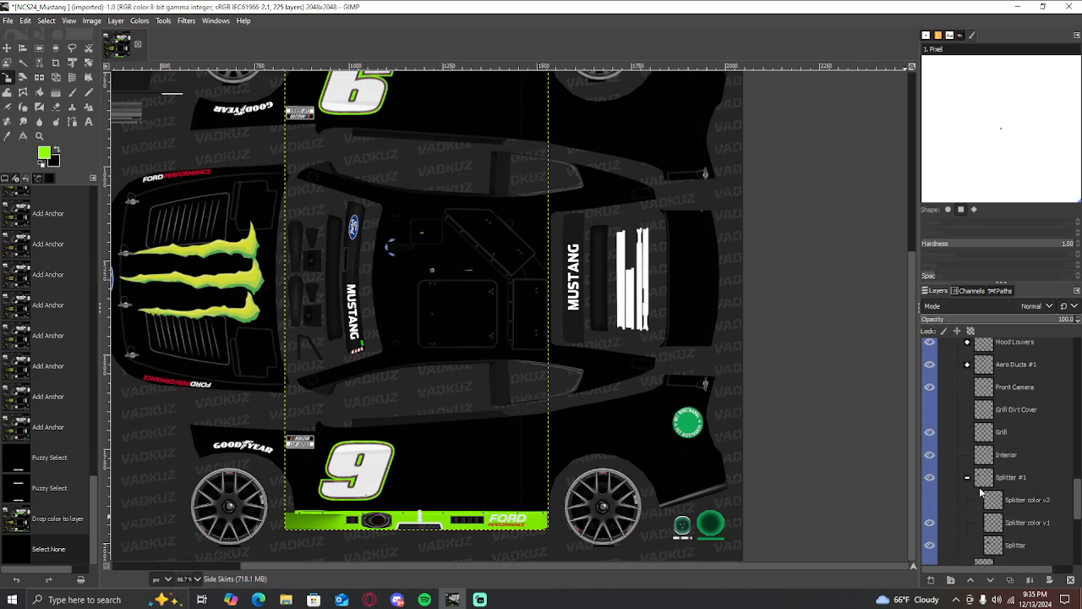
{"action": "left_click", "coordinate": [1001, 554]}
{"action": "scroll", "coordinate": [752, 296], "scroll_direction": "down", "scroll_amount": 2}
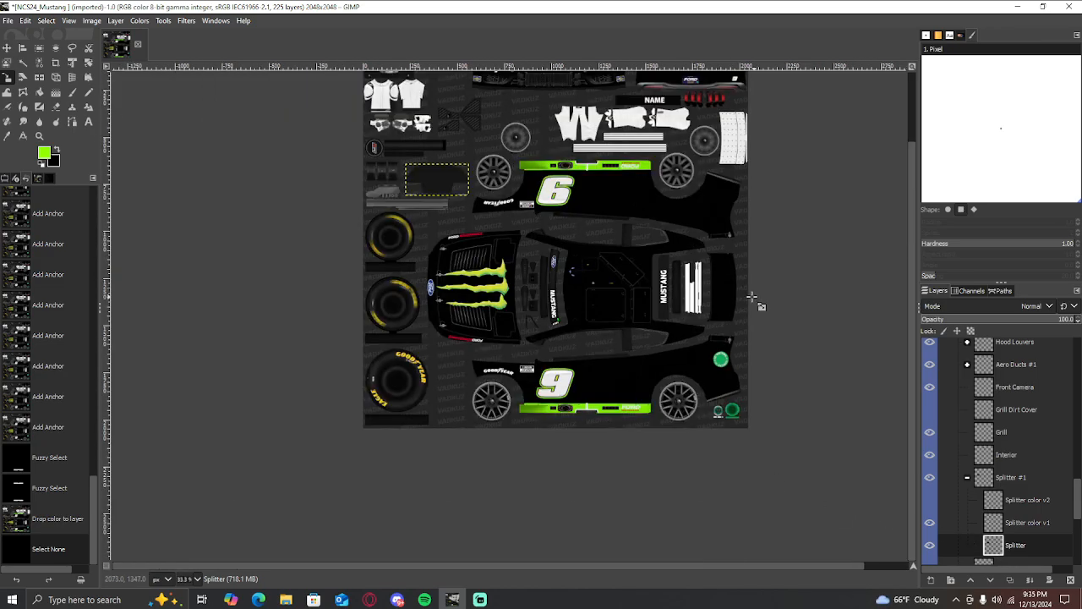
{"action": "scroll", "coordinate": [518, 347], "scroll_direction": "up", "scroll_amount": 1}
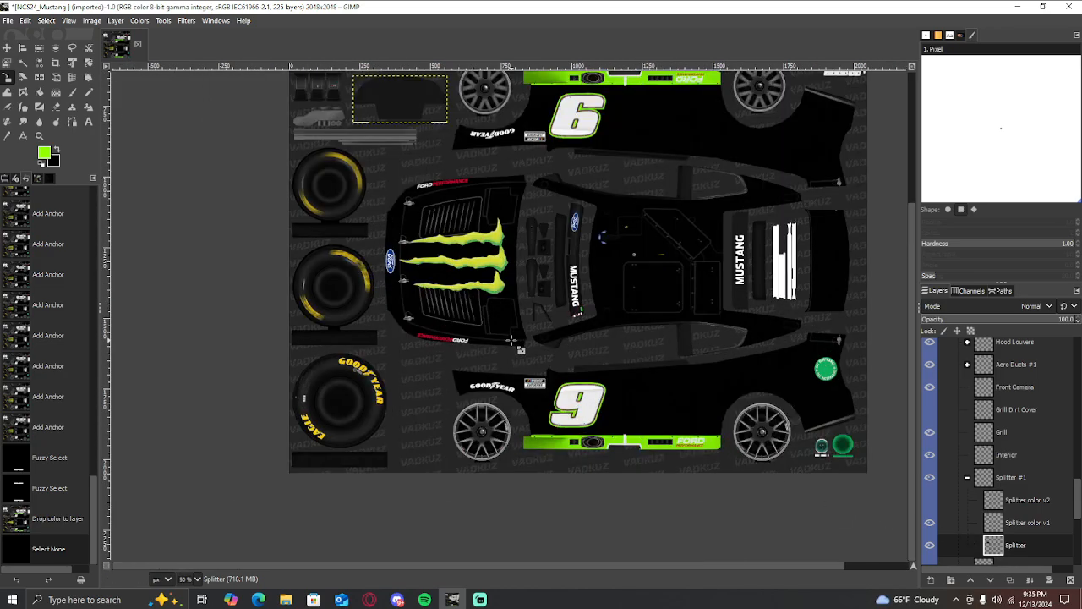
{"action": "scroll", "coordinate": [666, 379], "scroll_direction": "up", "scroll_amount": 2}
{"action": "left_click", "coordinate": [1006, 524]}
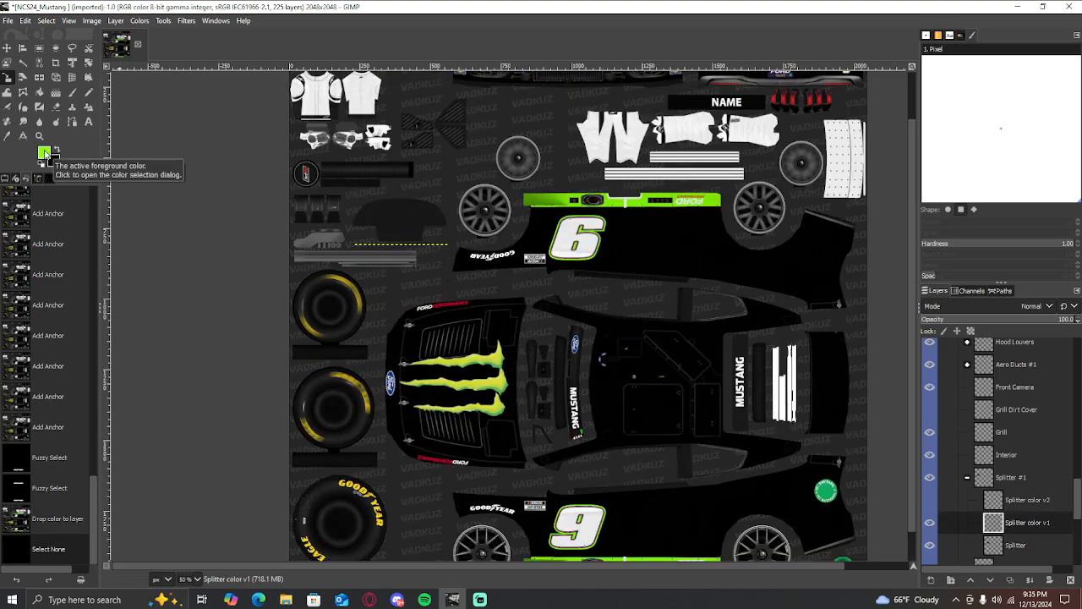
{"action": "left_click_drag", "start_coordinate": [44, 153], "coordinate": [230, 199]}
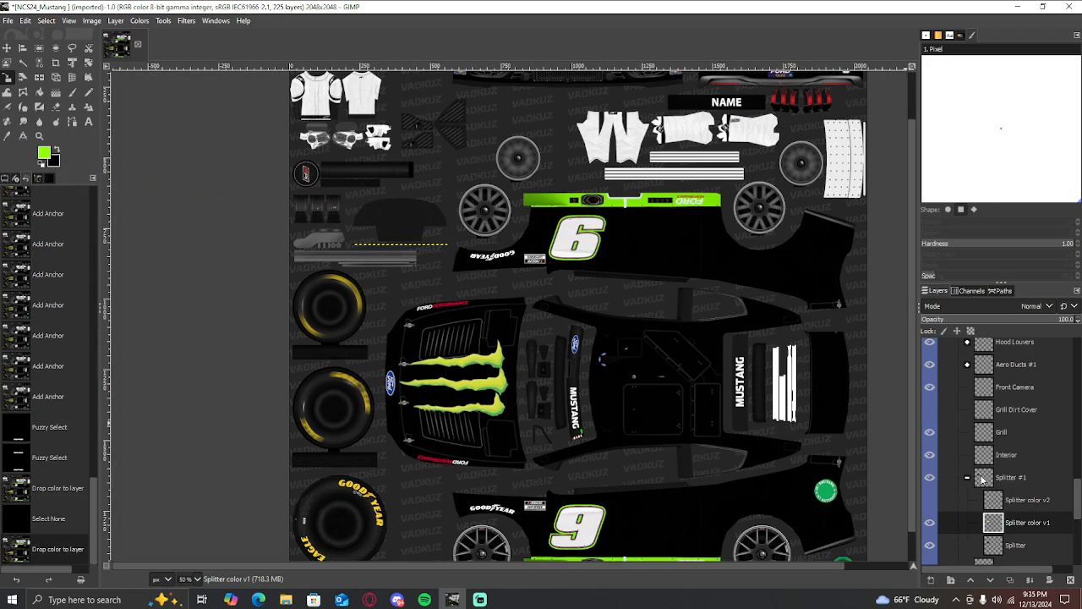
{"action": "left_click", "coordinate": [1001, 499]}
{"action": "left_click", "coordinate": [1014, 545]}
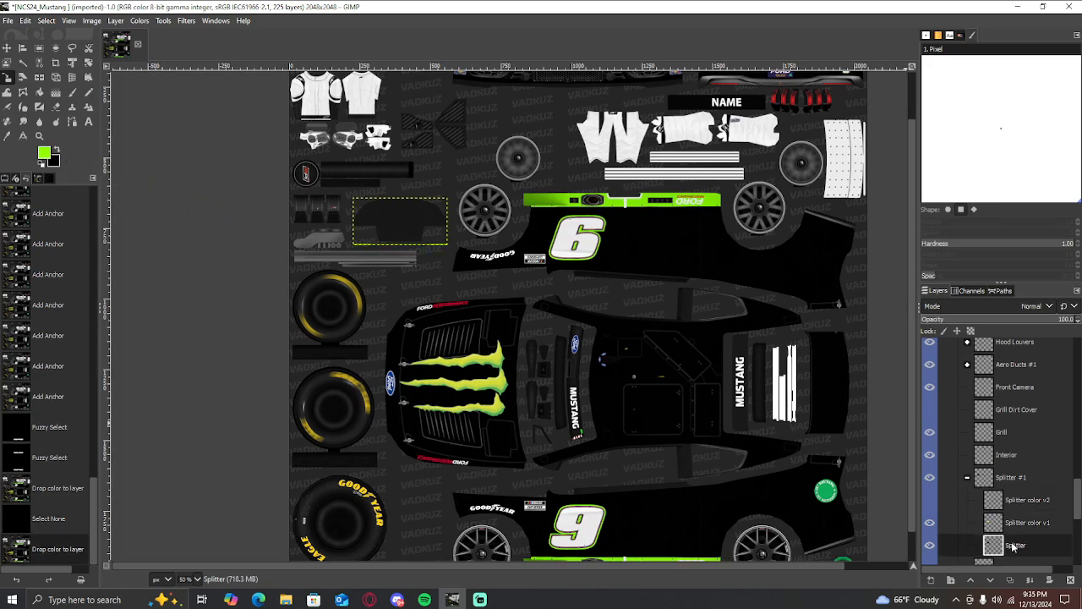
{"action": "left_click", "coordinate": [968, 479]}
Fill the Roof Rails Color layer in the Parts #1 group with the lime green foreground color
{"action": "scroll", "coordinate": [985, 461], "scroll_direction": "down", "scroll_amount": 5}
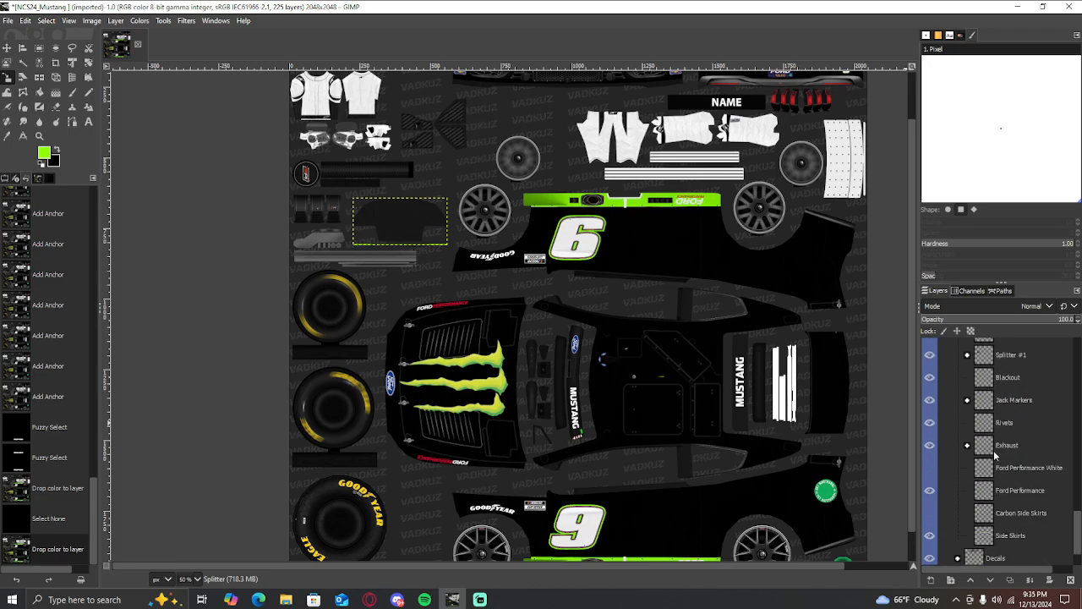
{"action": "scroll", "coordinate": [994, 455], "scroll_direction": "up", "scroll_amount": 2}
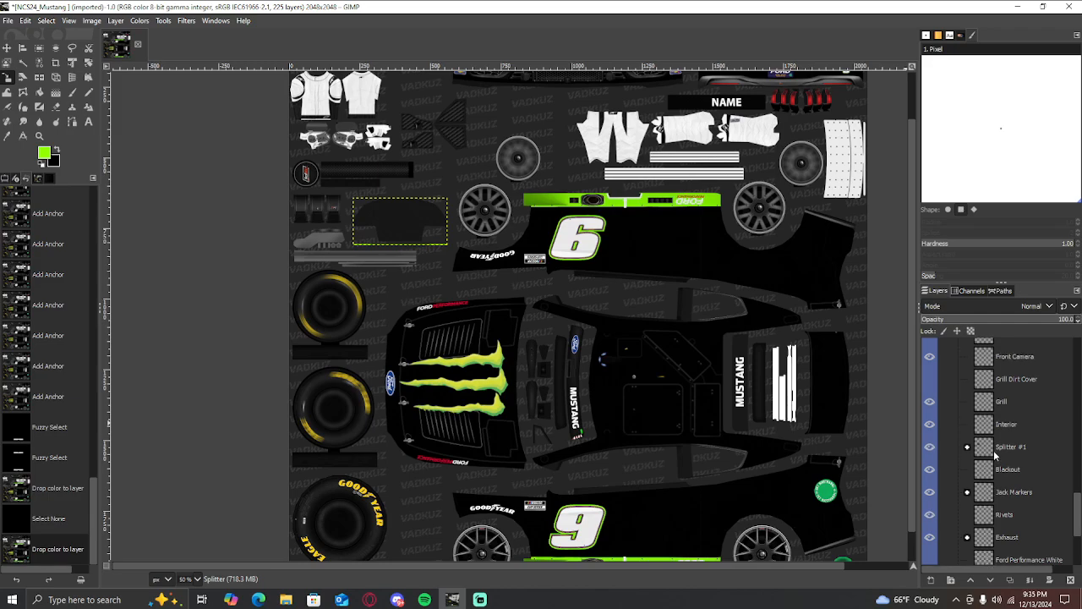
{"action": "scroll", "coordinate": [993, 450], "scroll_direction": "up", "scroll_amount": 3}
{"action": "scroll", "coordinate": [996, 464], "scroll_direction": "up", "scroll_amount": 2}
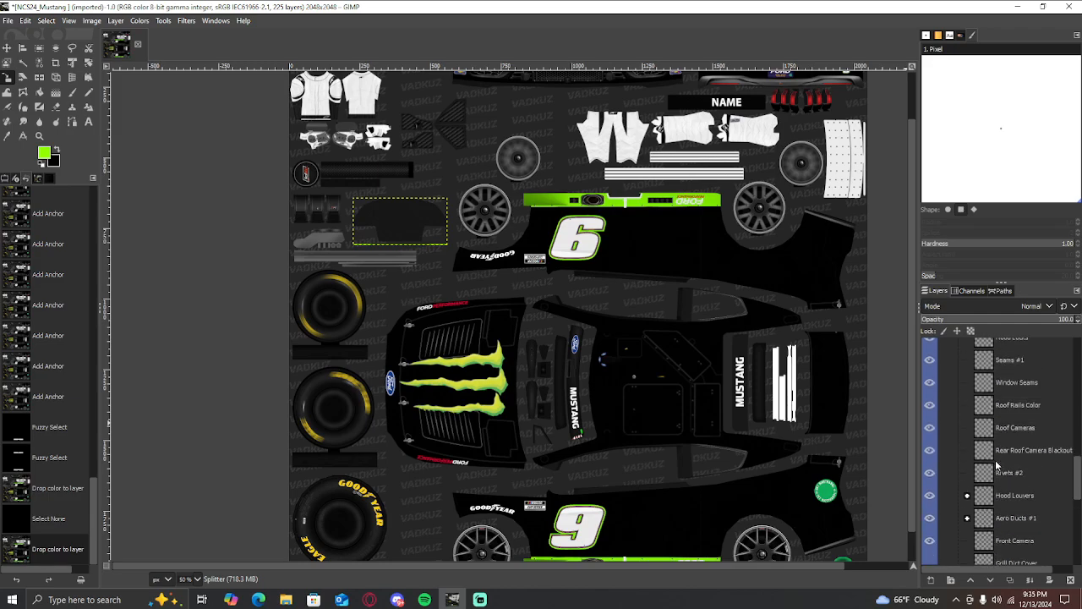
{"action": "left_click", "coordinate": [1006, 439]}
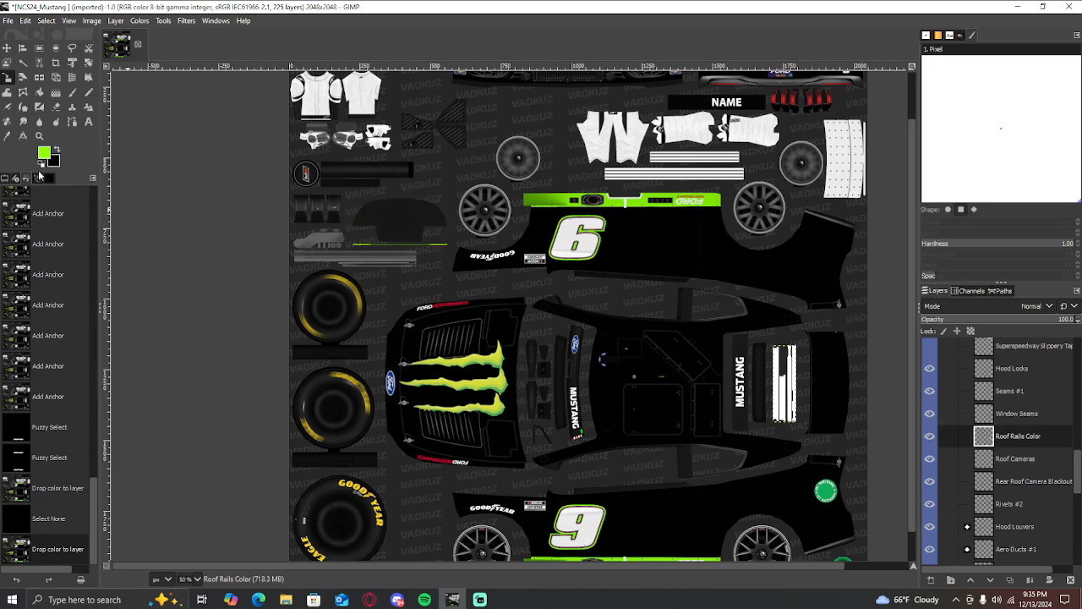
{"action": "left_click_drag", "start_coordinate": [42, 160], "coordinate": [423, 292]}
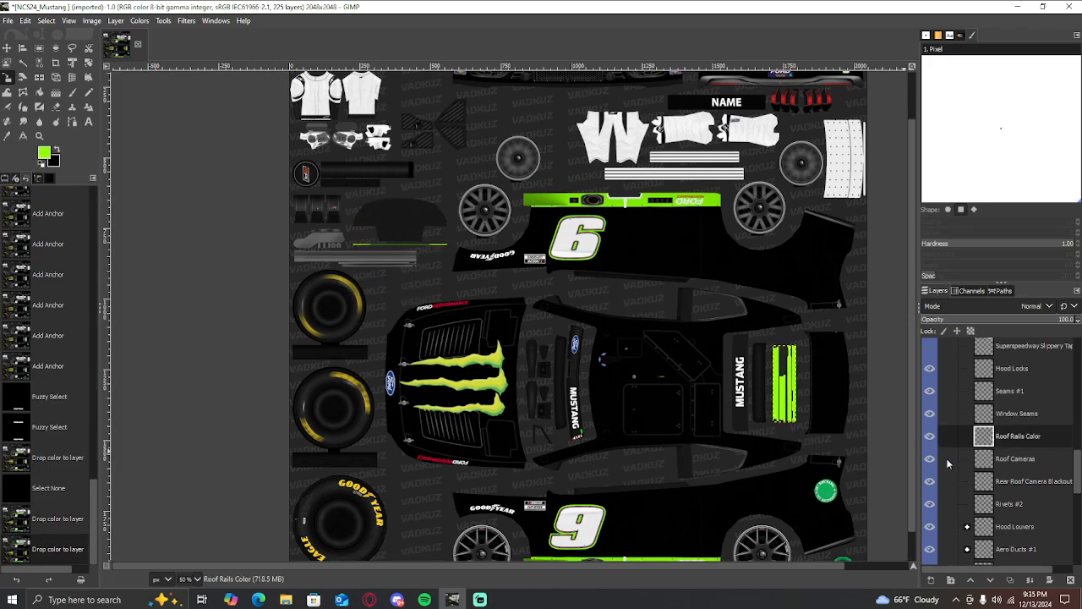
Fill the Spoiler Color layer in the Spoiler group with the lime green foreground color and collapse the group
{"action": "scroll", "coordinate": [1004, 440], "scroll_direction": "up", "scroll_amount": 4}
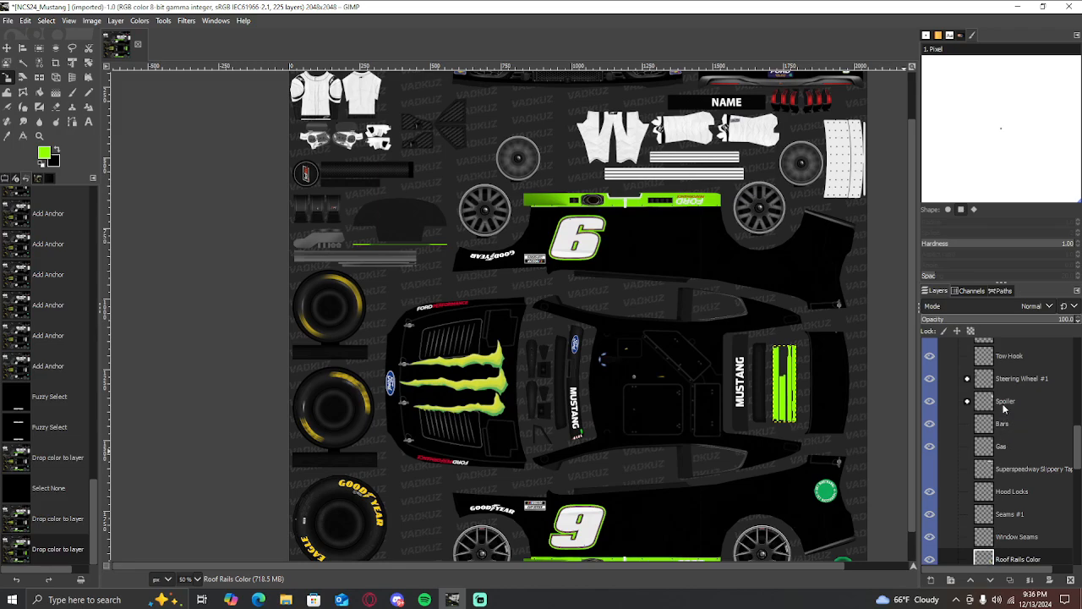
{"action": "left_click", "coordinate": [1005, 402]}
{"action": "left_click", "coordinate": [969, 403]}
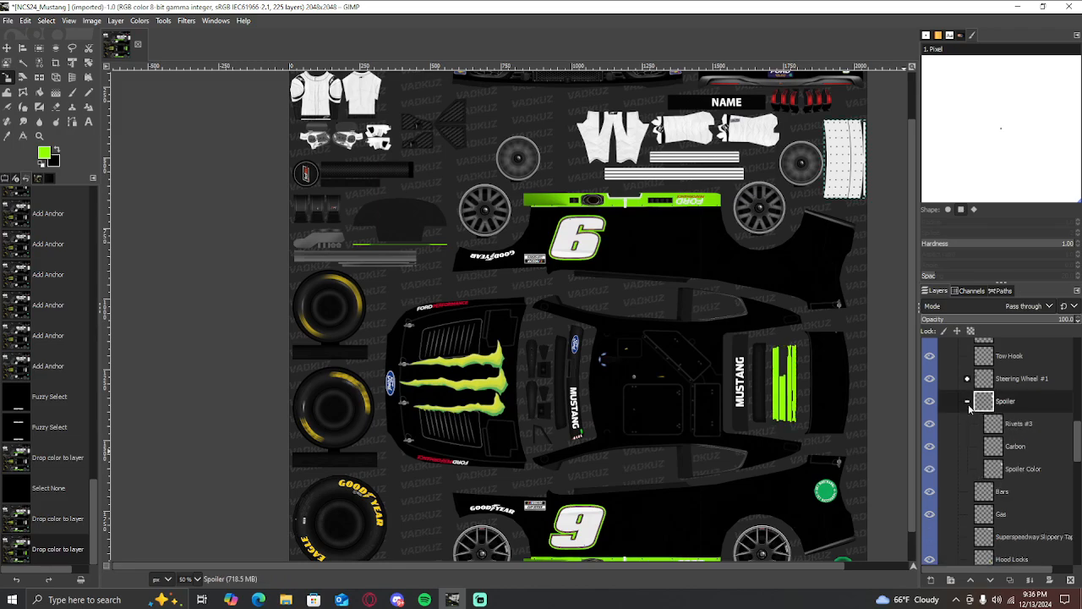
{"action": "left_click", "coordinate": [998, 472]}
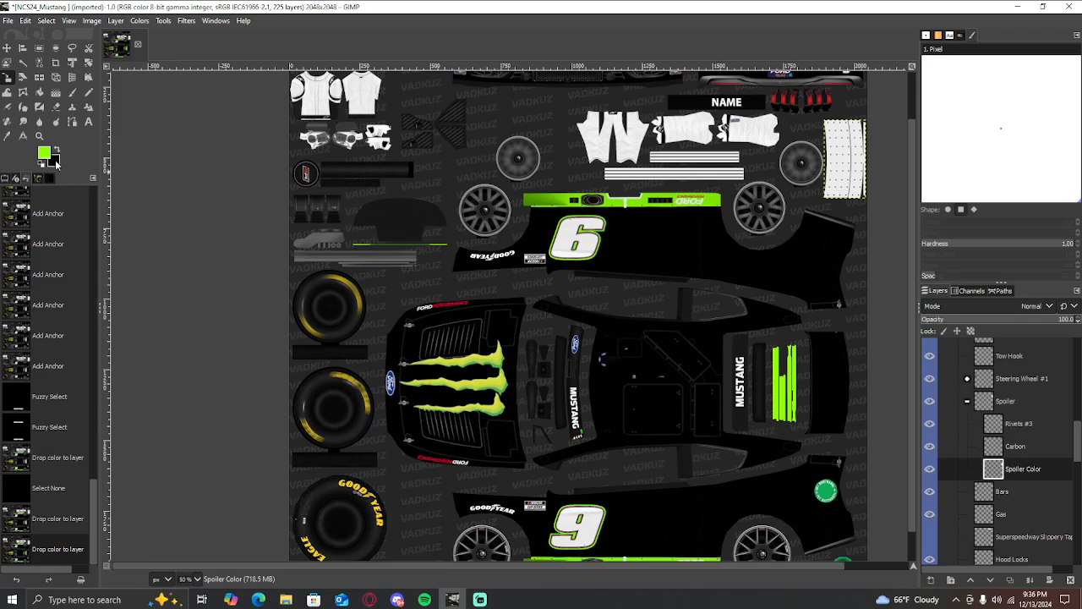
{"action": "left_click_drag", "start_coordinate": [48, 157], "coordinate": [498, 263]}
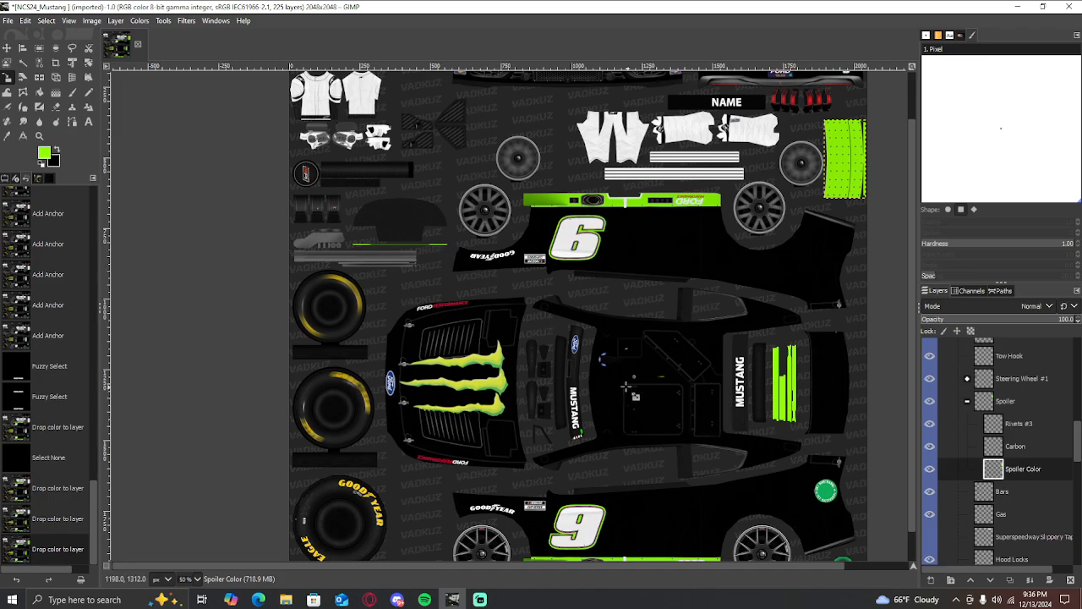
{"action": "scroll", "coordinate": [606, 362], "scroll_direction": "down", "scroll_amount": 1}
{"action": "scroll", "coordinate": [727, 455], "scroll_direction": "up", "scroll_amount": 2}
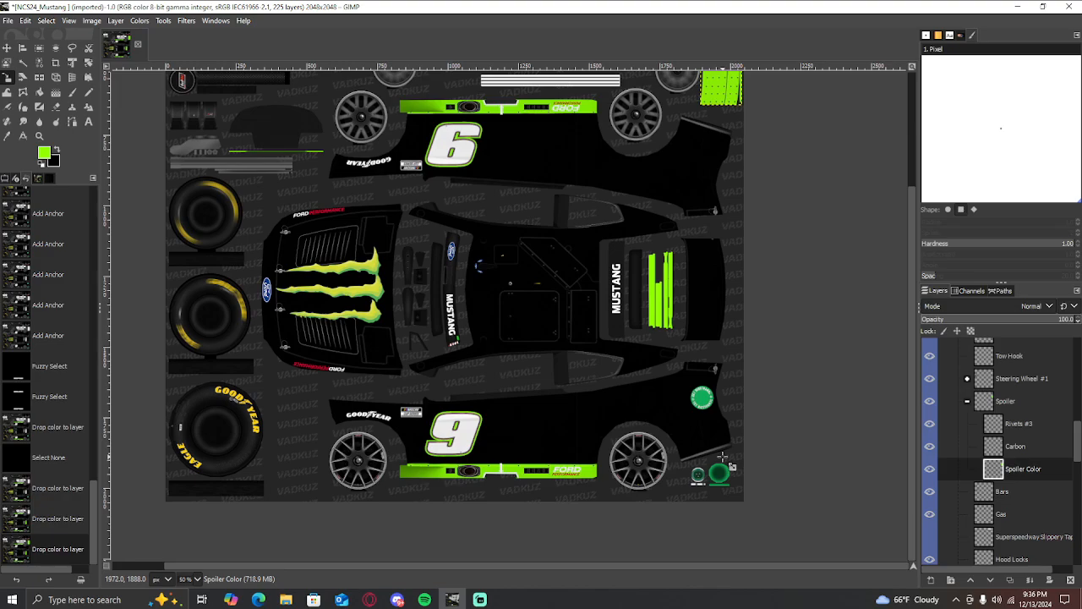
{"action": "scroll", "coordinate": [768, 464], "scroll_direction": "up", "scroll_amount": 3}
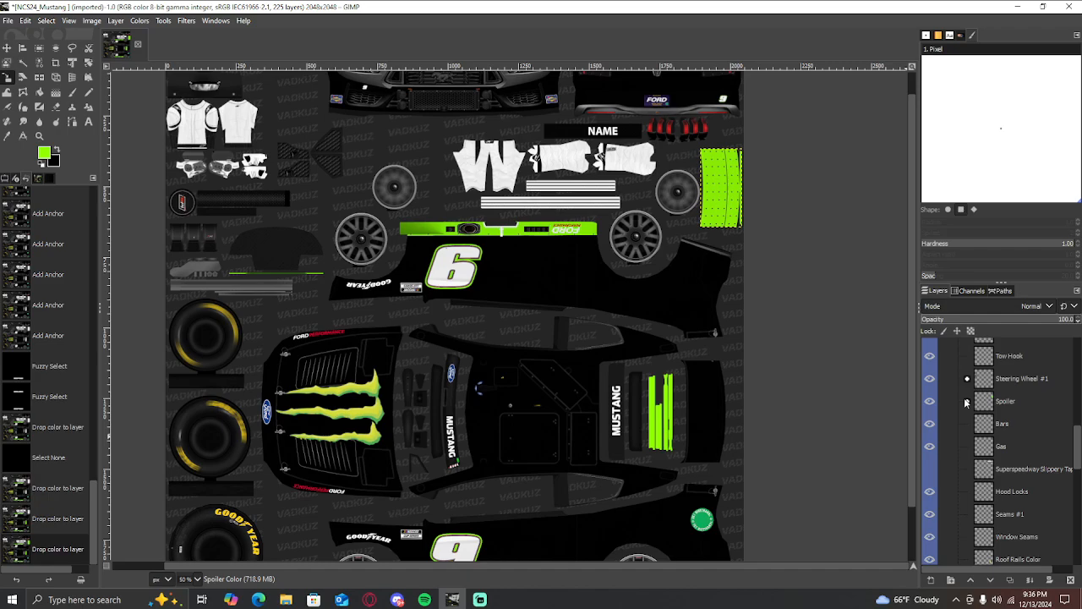
Examine the layers inside the Window Net group and the white striped strips above the upper side skirt
{"action": "scroll", "coordinate": [972, 399], "scroll_direction": "up", "scroll_amount": 5}
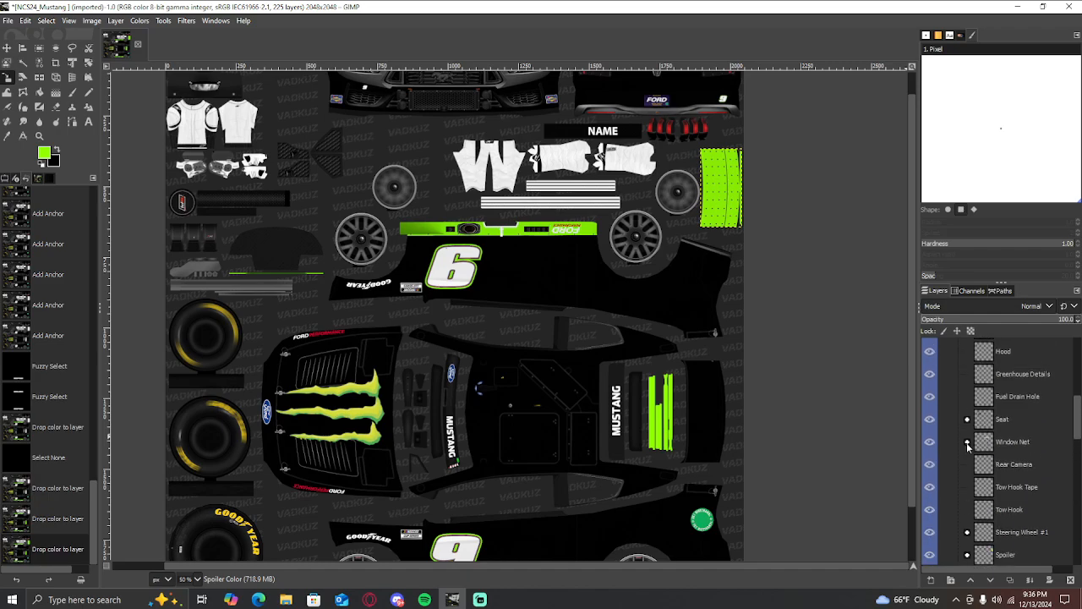
{"action": "left_click", "coordinate": [967, 441]}
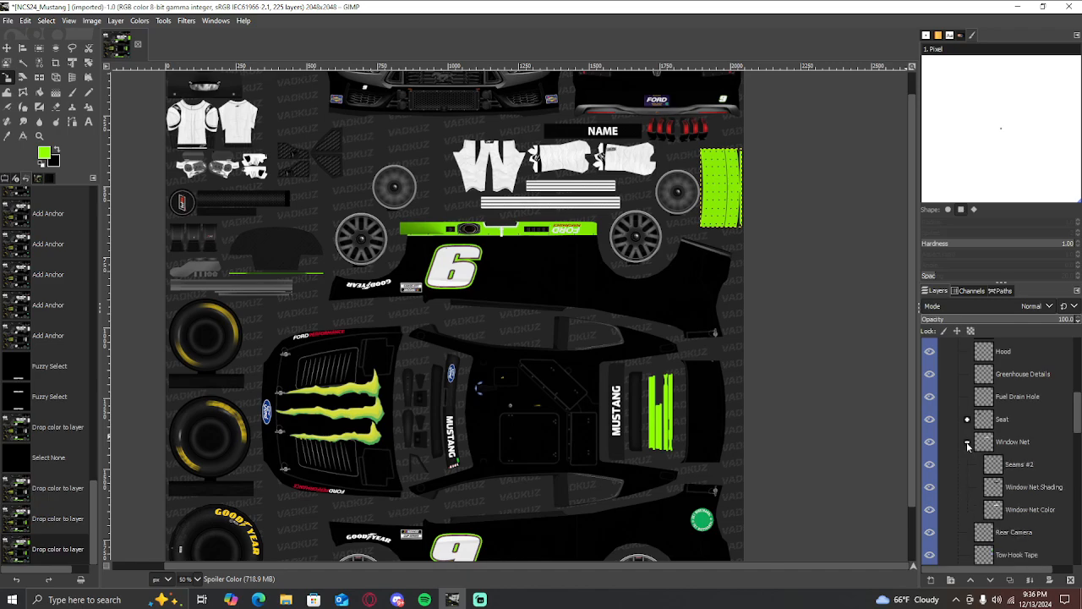
{"action": "left_click", "coordinate": [967, 443]}
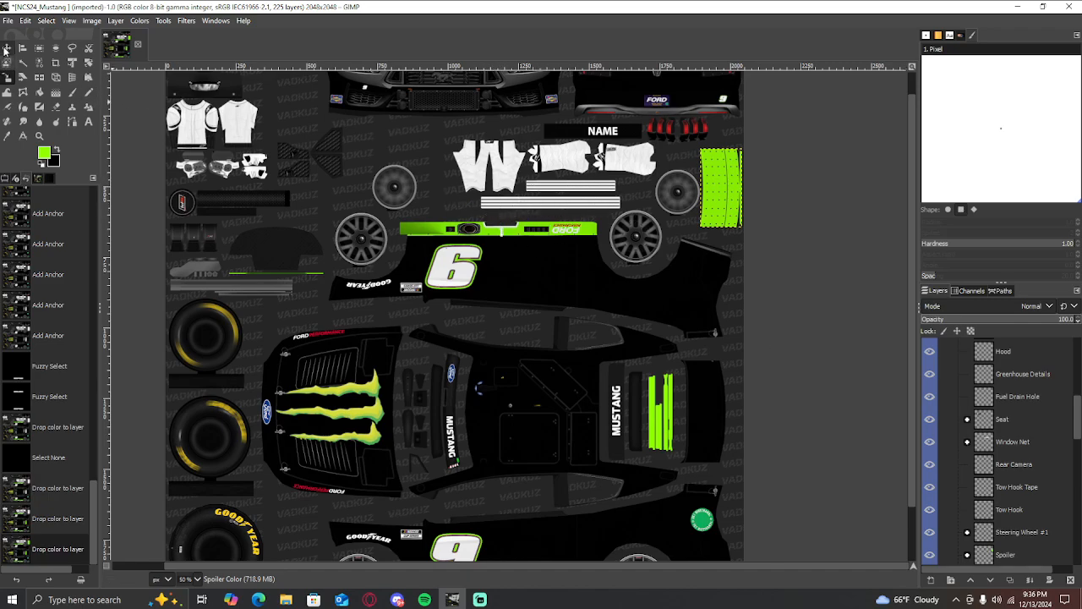
{"action": "left_click", "coordinate": [6, 48]}
{"action": "scroll", "coordinate": [560, 208], "scroll_direction": "up", "scroll_amount": 3}
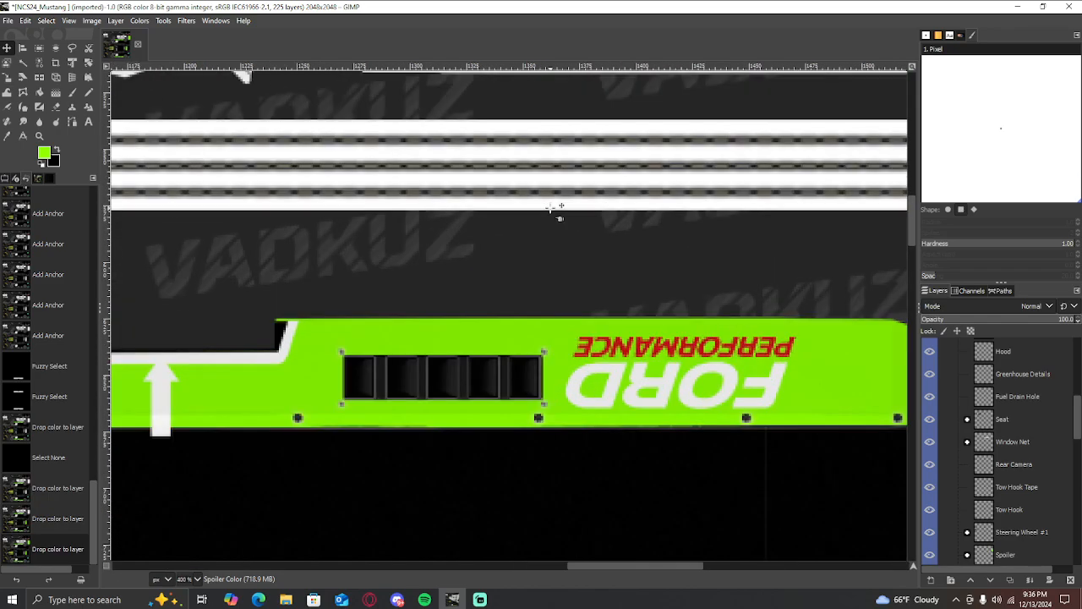
{"action": "scroll", "coordinate": [559, 207], "scroll_direction": "down", "scroll_amount": 1}
{"action": "scroll", "coordinate": [520, 146], "scroll_direction": "down", "scroll_amount": 1}
{"action": "scroll", "coordinate": [514, 153], "scroll_direction": "down", "scroll_amount": 1}
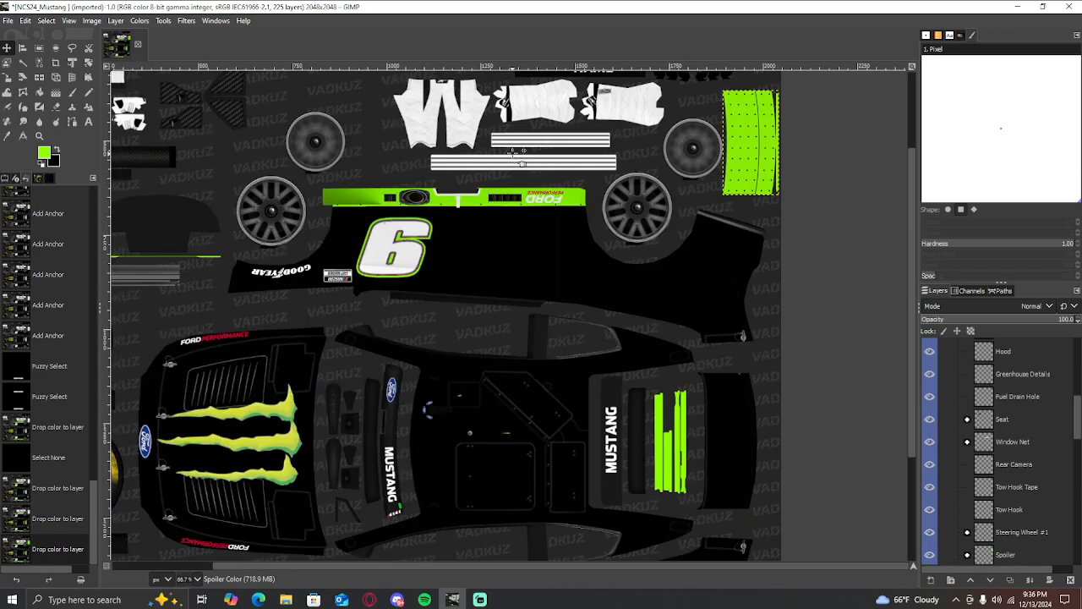
Fill the Window Net Color layer with the black background color, and collapse the Window Net and Parts #1 groups
{"action": "left_click", "coordinate": [997, 446]}
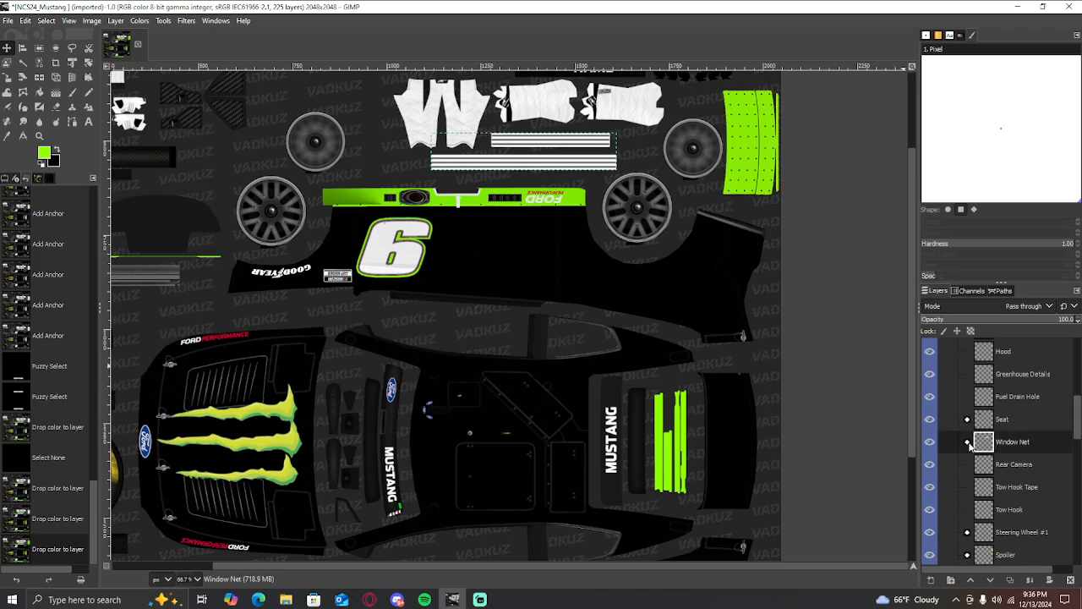
{"action": "left_click", "coordinate": [968, 441]}
{"action": "left_click", "coordinate": [1003, 510]}
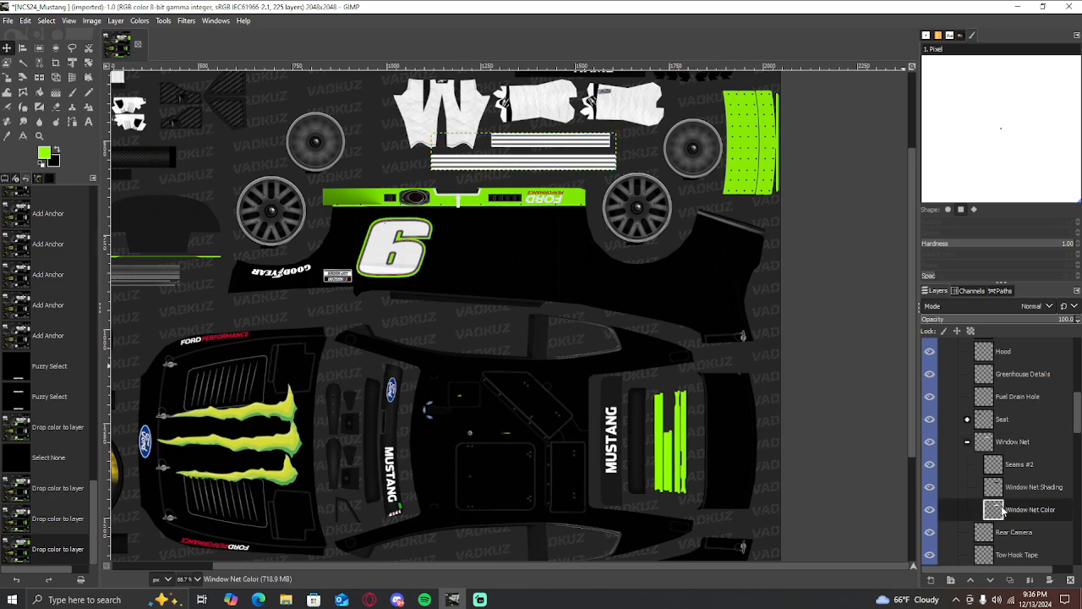
{"action": "left_click_drag", "start_coordinate": [54, 165], "coordinate": [462, 163]}
{"action": "scroll", "coordinate": [634, 242], "scroll_direction": "up", "scroll_amount": 3}
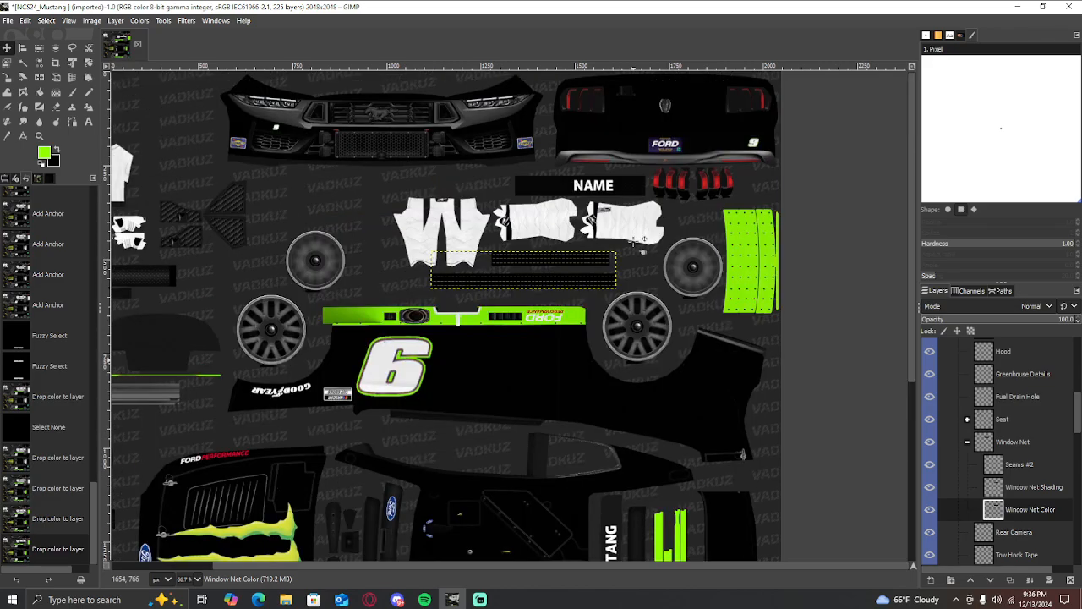
{"action": "left_click", "coordinate": [967, 443]}
{"action": "scroll", "coordinate": [972, 465], "scroll_direction": "up", "scroll_amount": 5}
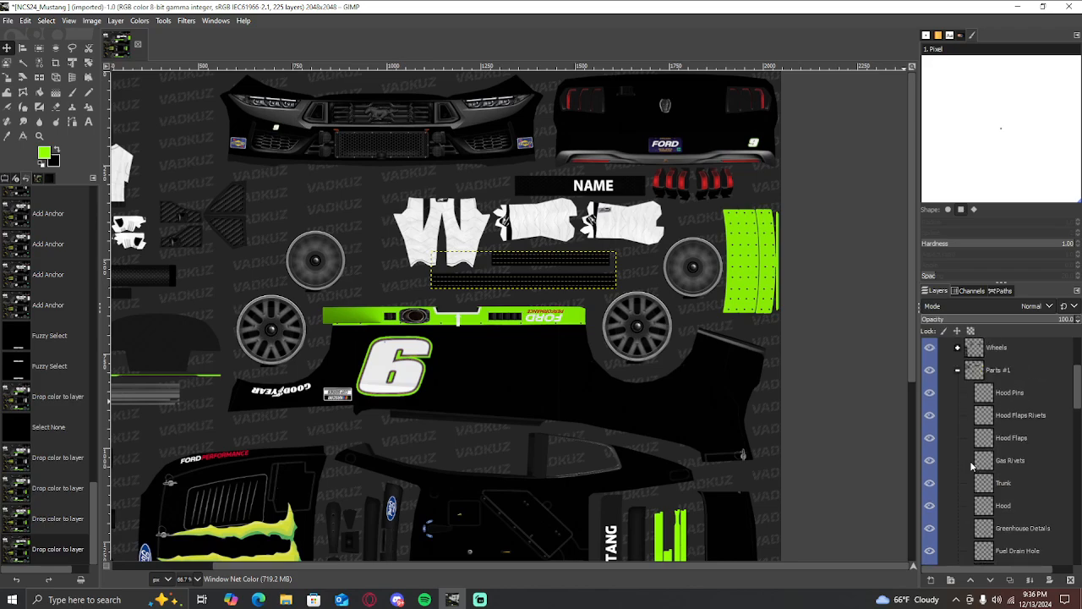
{"action": "left_click", "coordinate": [958, 372]}
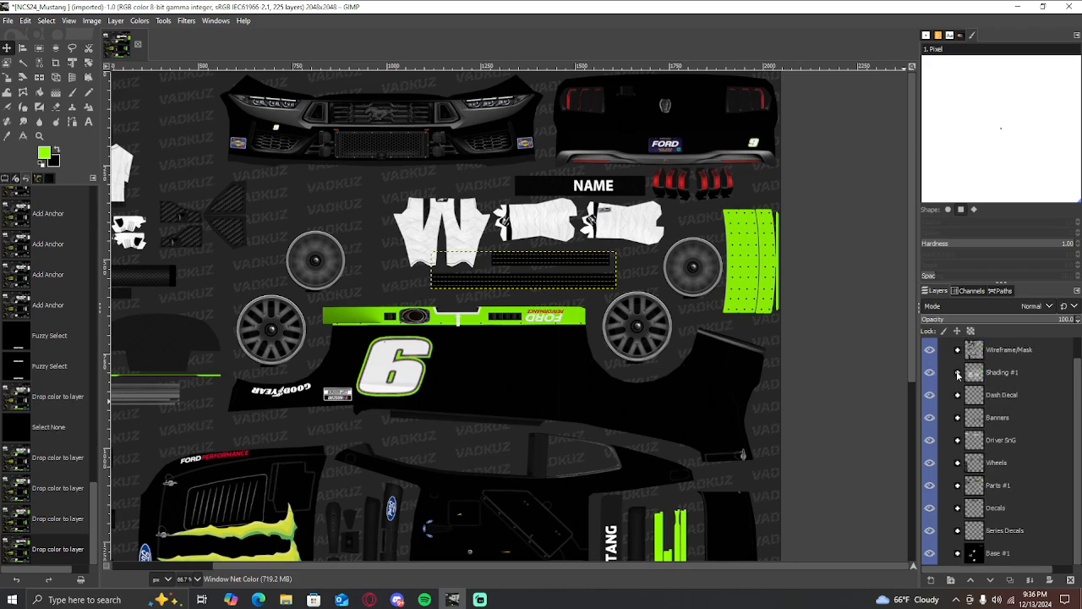
Expand the Wheels group and make Rim color, inside its Rims subgroup, the active layer
{"action": "left_click", "coordinate": [958, 462]}
{"action": "scroll", "coordinate": [957, 464], "scroll_direction": "down", "scroll_amount": 3}
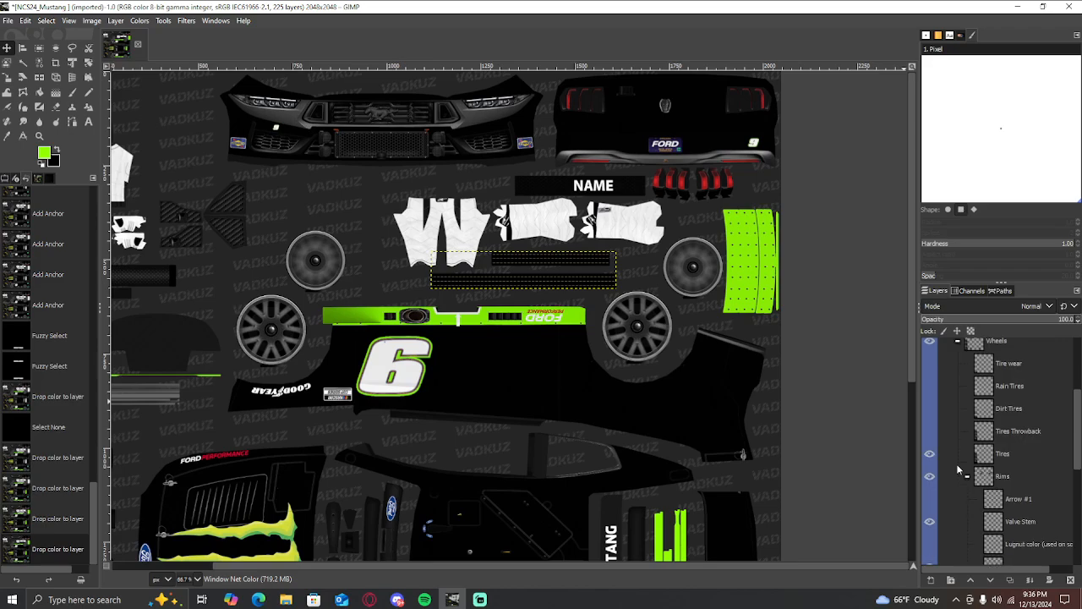
{"action": "scroll", "coordinate": [967, 454], "scroll_direction": "down", "scroll_amount": 4}
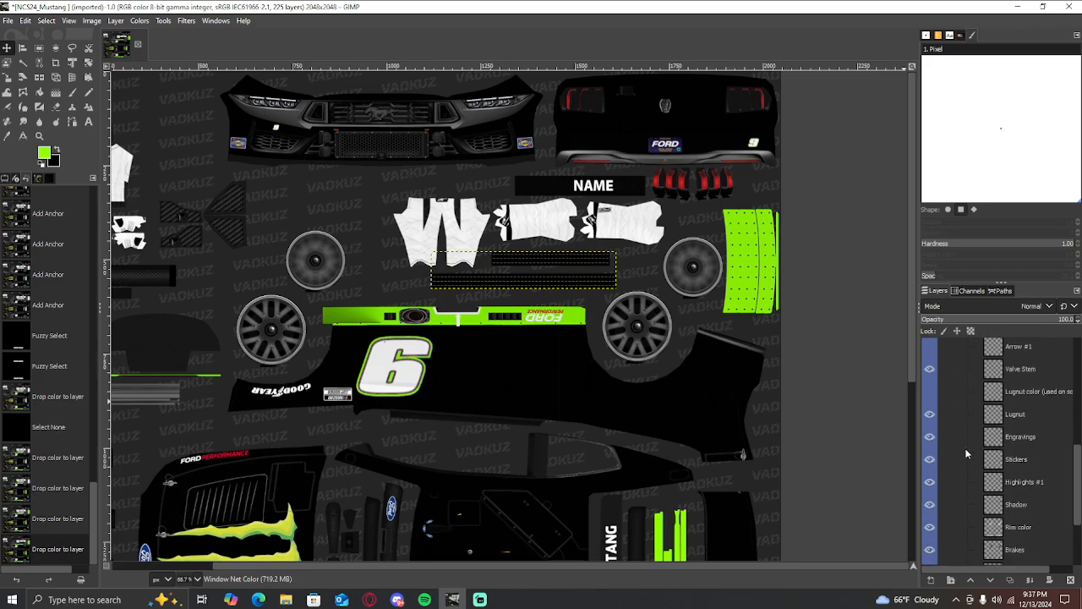
{"action": "scroll", "coordinate": [964, 423], "scroll_direction": "up", "scroll_amount": 7}
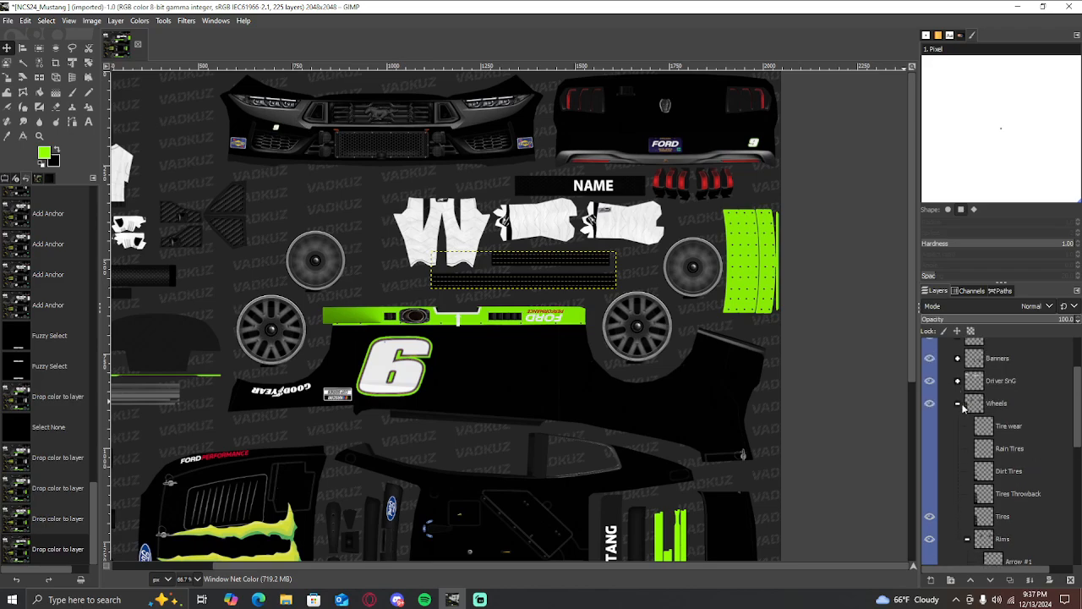
{"action": "scroll", "coordinate": [959, 405], "scroll_direction": "down", "scroll_amount": 7}
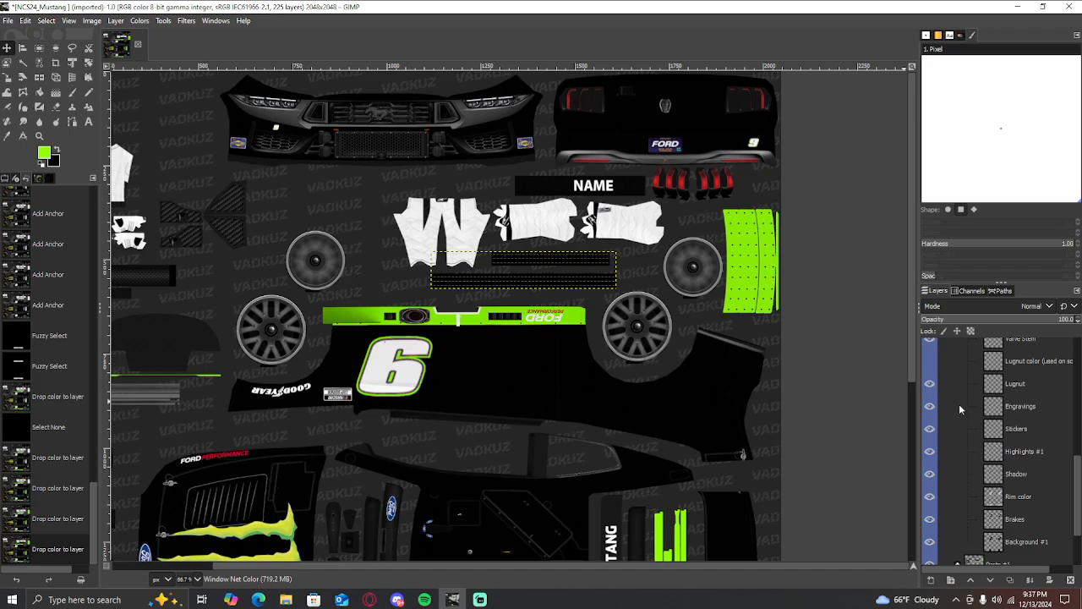
{"action": "left_click", "coordinate": [1002, 497]}
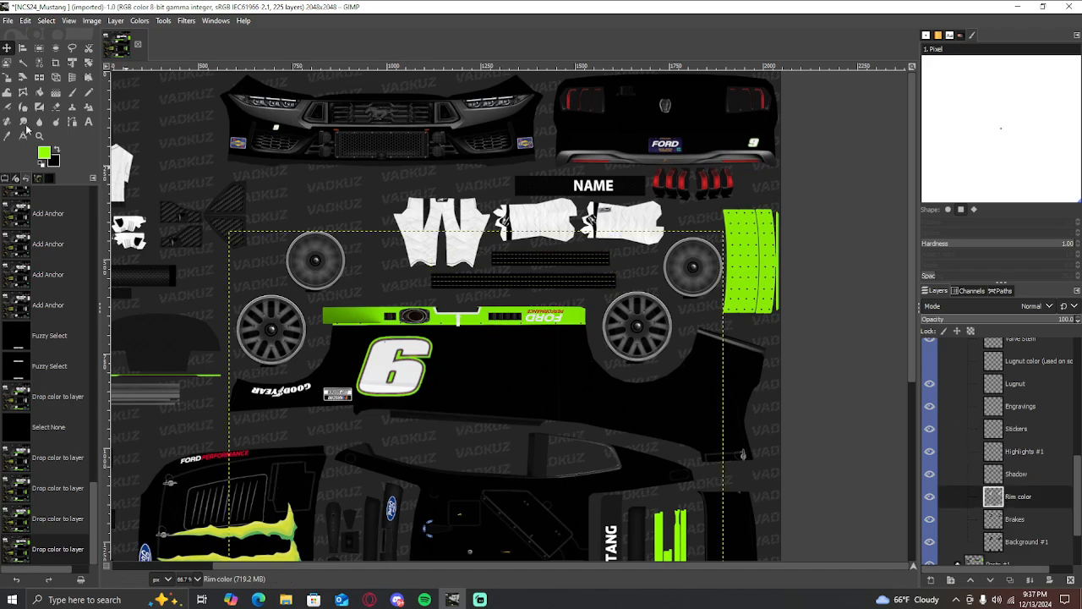
Select all six rims on the Rim color layer with Fuzzy Select, adding each one to the selection
{"action": "left_click", "coordinate": [23, 63]}
{"action": "scroll", "coordinate": [302, 262], "scroll_direction": "down", "scroll_amount": 3}
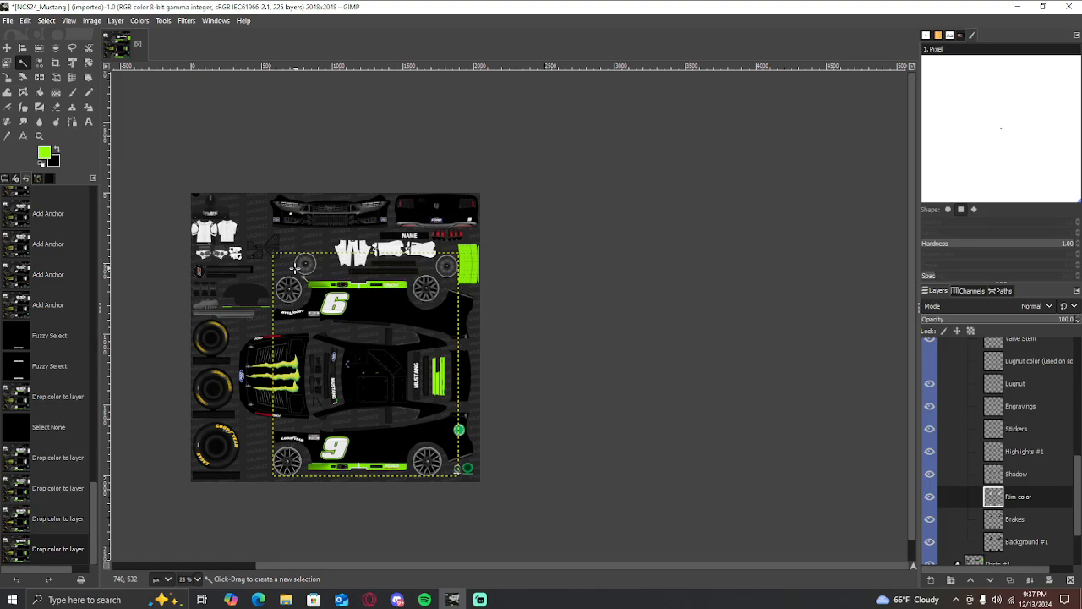
{"action": "scroll", "coordinate": [298, 476], "scroll_direction": "up", "scroll_amount": 3}
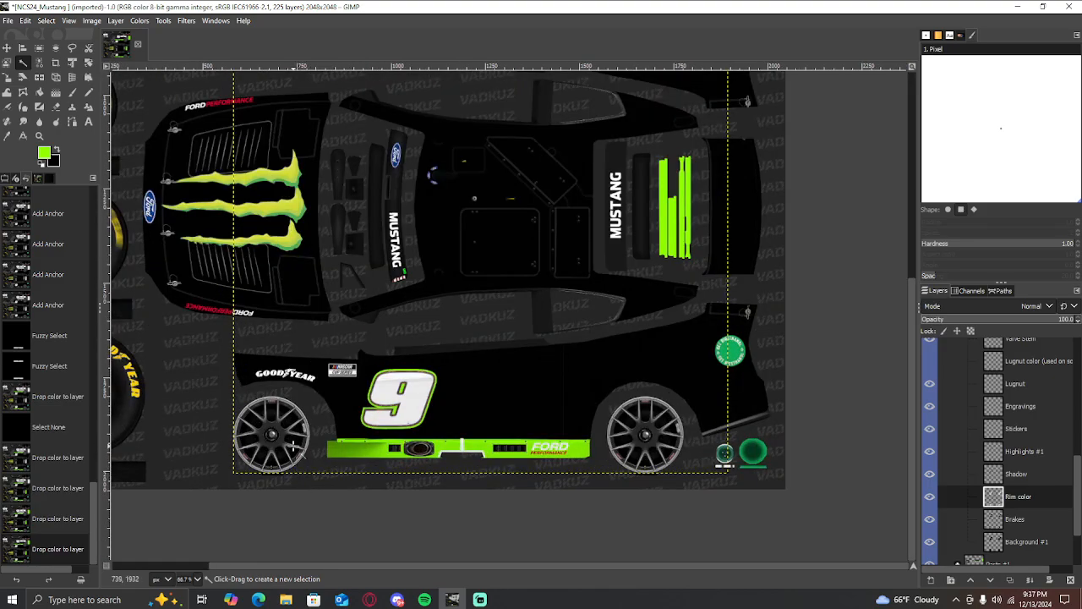
{"action": "left_click", "coordinate": [285, 433]}
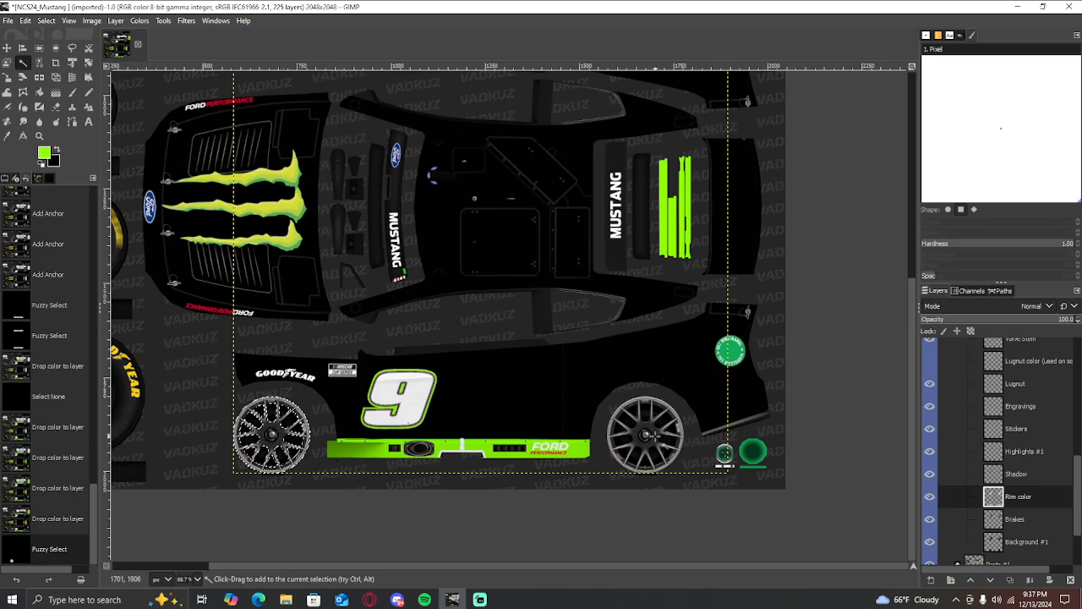
{"action": "left_click", "coordinate": [662, 447], "text": "shift"}
{"action": "scroll", "coordinate": [597, 392], "scroll_direction": "left", "scroll_amount": 2}
{"action": "scroll", "coordinate": [524, 347], "scroll_direction": "up", "scroll_amount": 7}
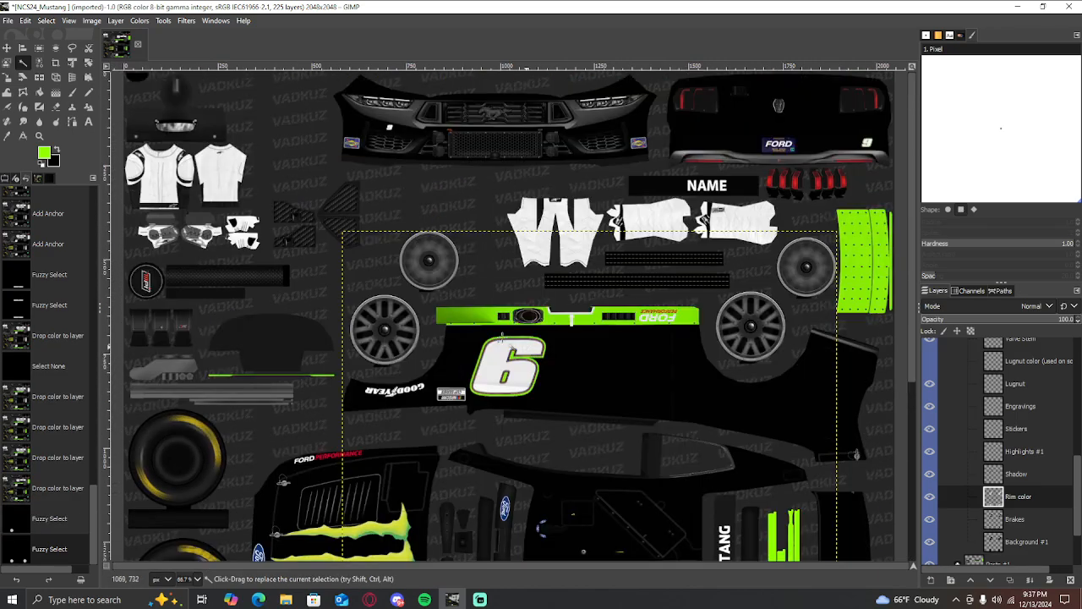
{"action": "left_click", "coordinate": [391, 319], "text": "shift"}
{"action": "left_click", "coordinate": [418, 278], "text": "shift"}
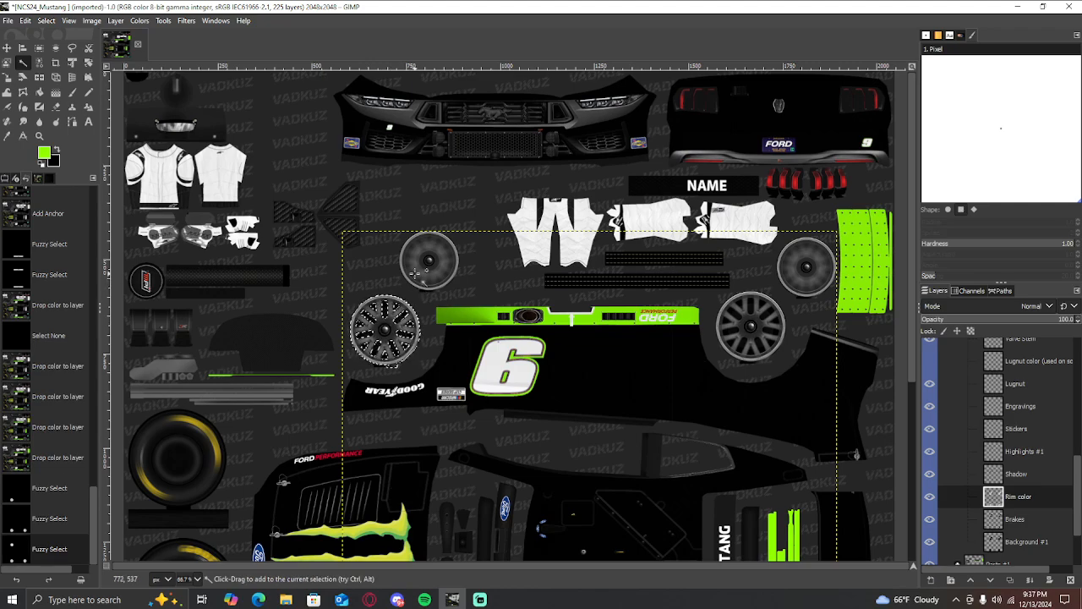
{"action": "left_click", "coordinate": [738, 323], "text": "shift"}
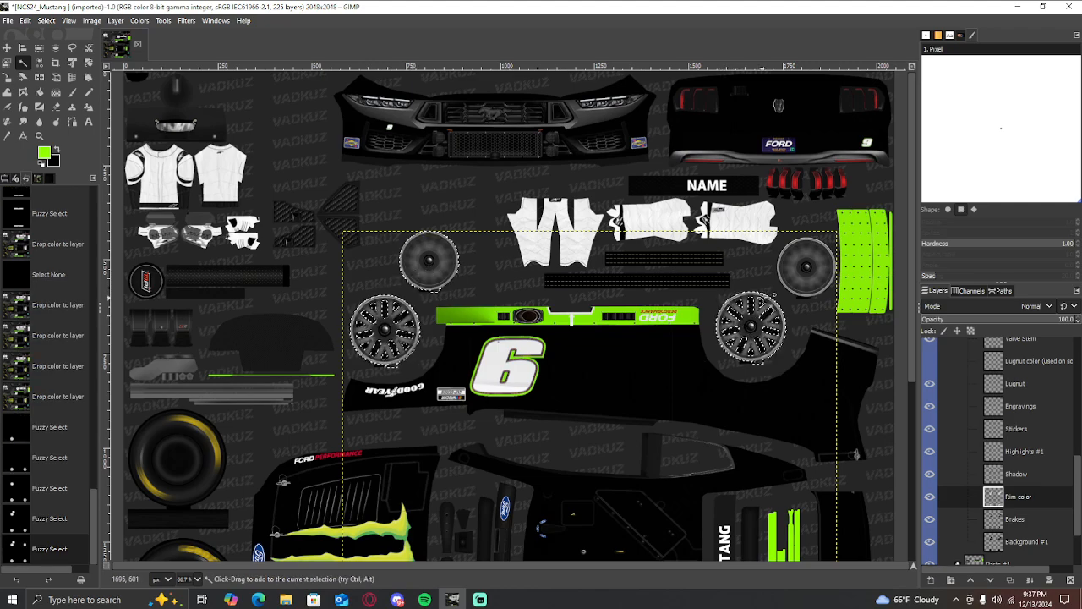
{"action": "left_click", "coordinate": [787, 272], "text": "shift"}
{"action": "scroll", "coordinate": [579, 248], "scroll_direction": "down", "scroll_amount": 6}
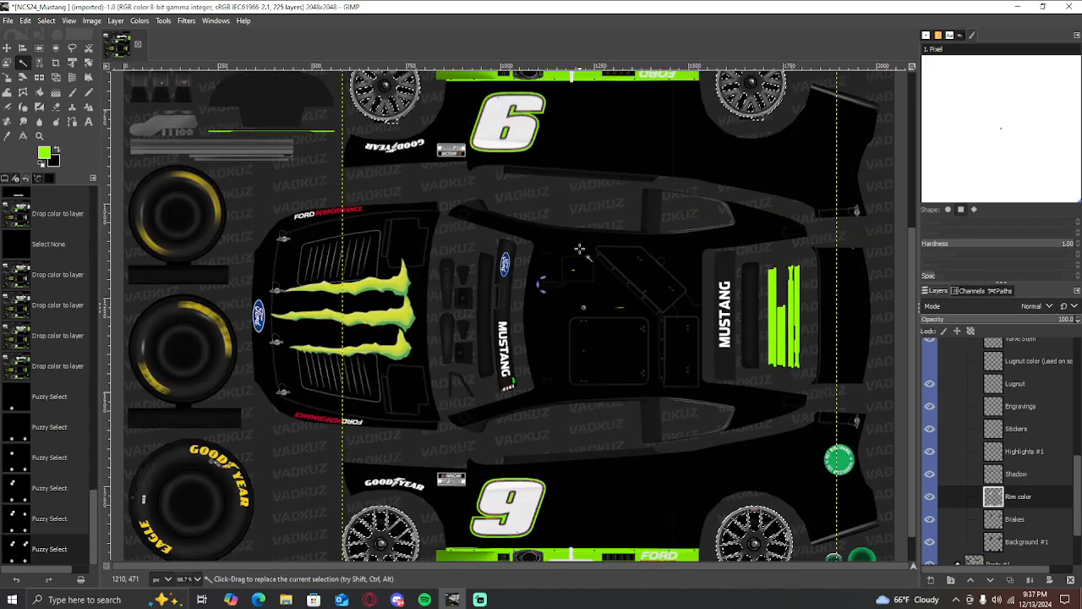
Try filling the selected rims with the black background color and with the lime green foreground color
{"action": "scroll", "coordinate": [579, 247], "scroll_direction": "down", "scroll_amount": 2}
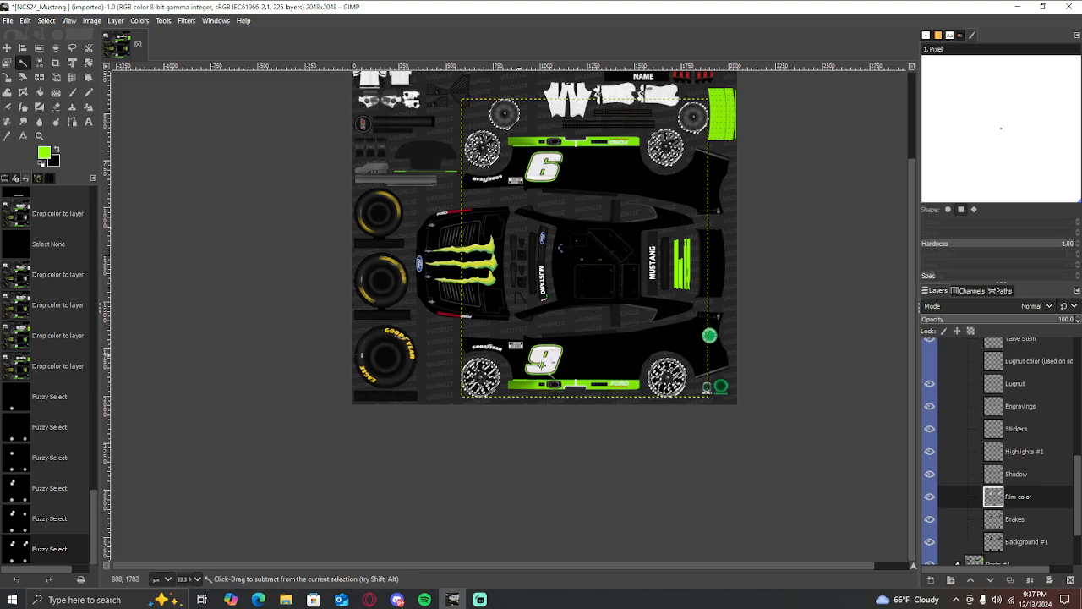
{"action": "scroll", "coordinate": [598, 342], "scroll_direction": "up", "scroll_amount": 1}
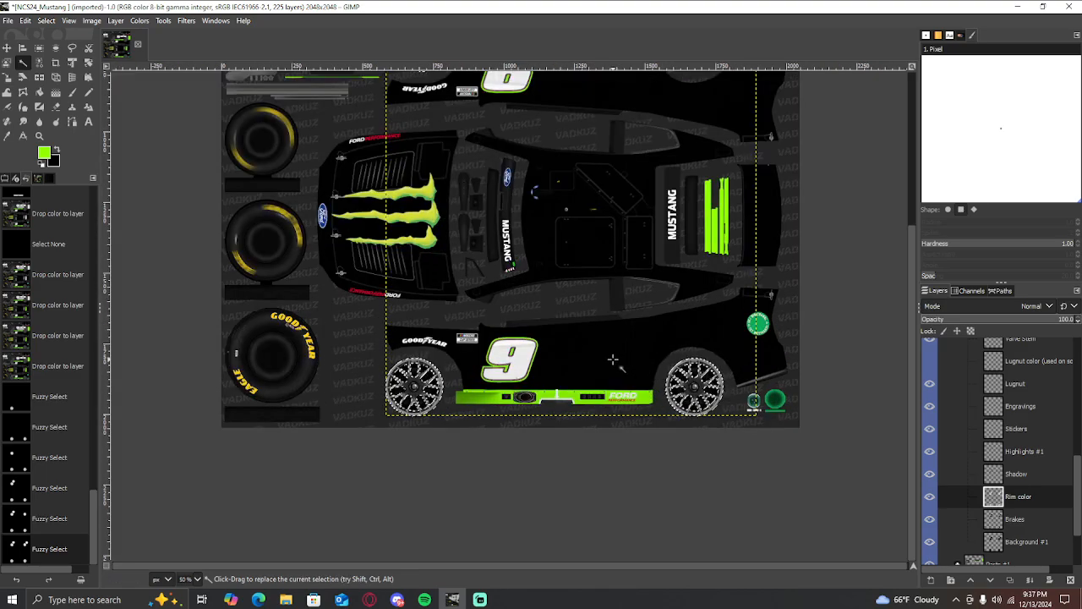
{"action": "scroll", "coordinate": [419, 393], "scroll_direction": "up", "scroll_amount": 3}
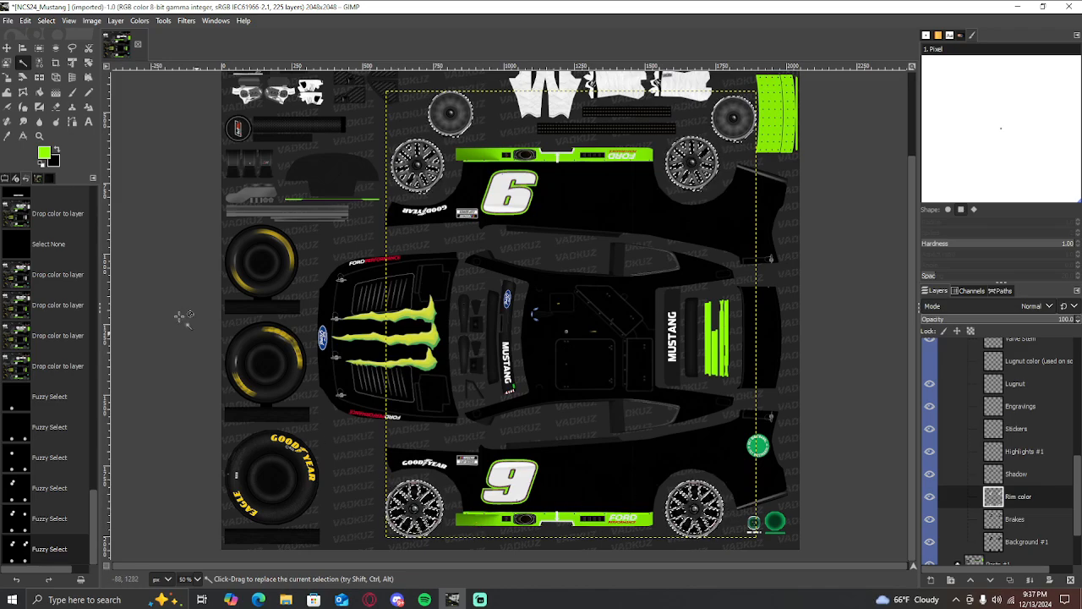
{"action": "left_click", "coordinate": [56, 164]}
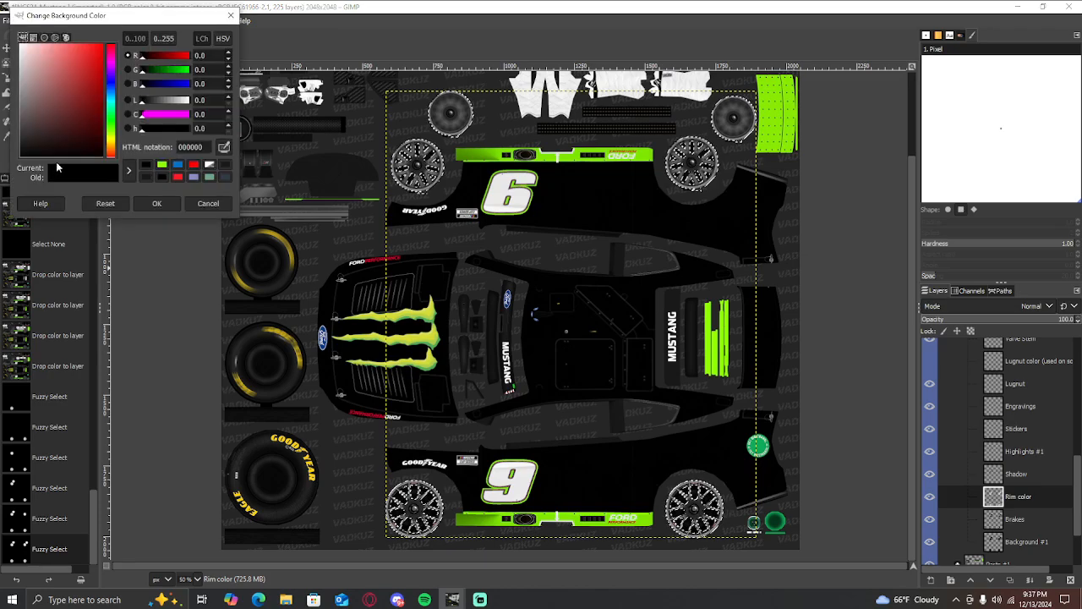
{"action": "left_click", "coordinate": [154, 204]}
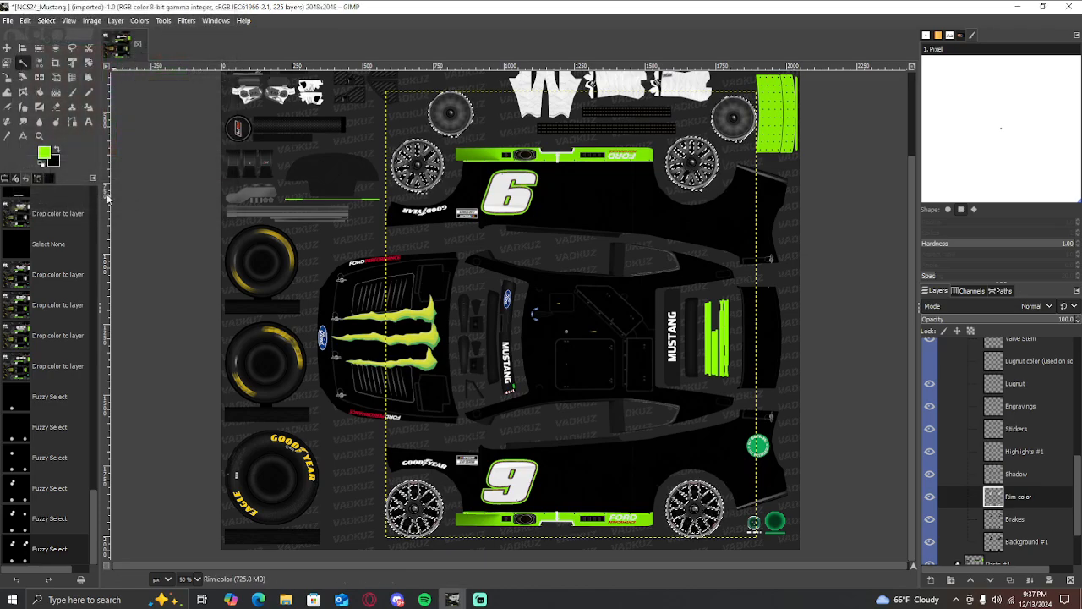
{"action": "left_click_drag", "start_coordinate": [53, 163], "coordinate": [336, 263]}
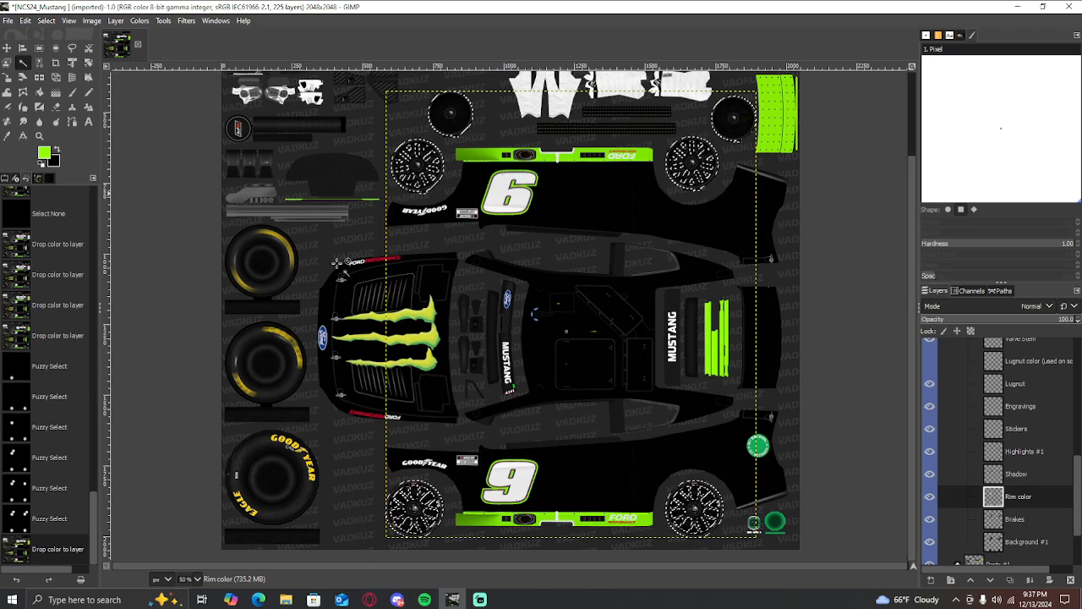
{"action": "left_click_drag", "start_coordinate": [42, 163], "coordinate": [441, 314]}
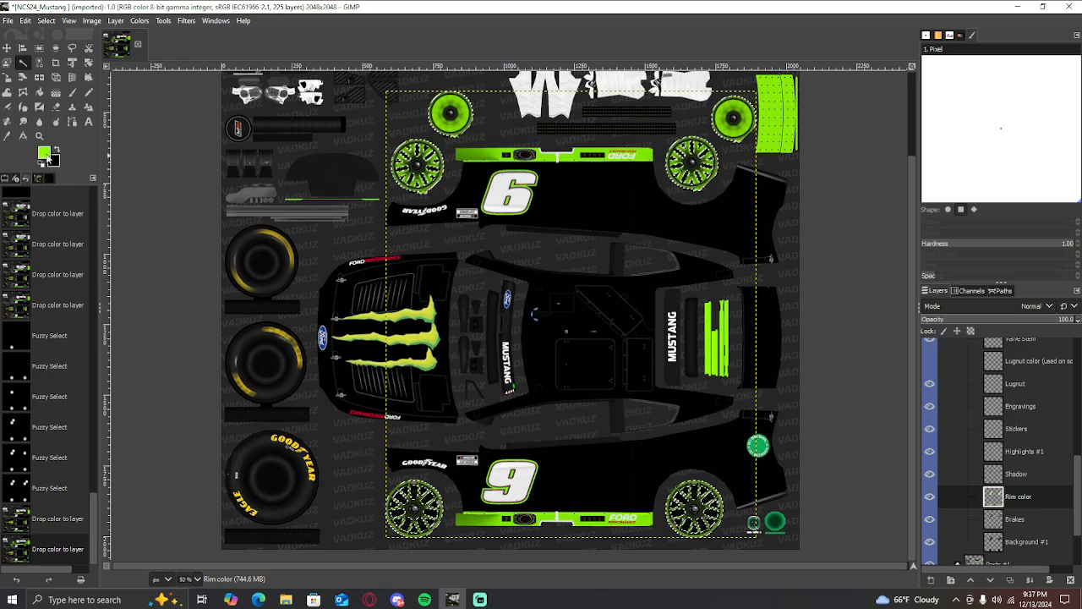
Fill the selected rims with the black background color and clear the selection
{"action": "left_click_drag", "start_coordinate": [56, 165], "coordinate": [426, 232]}
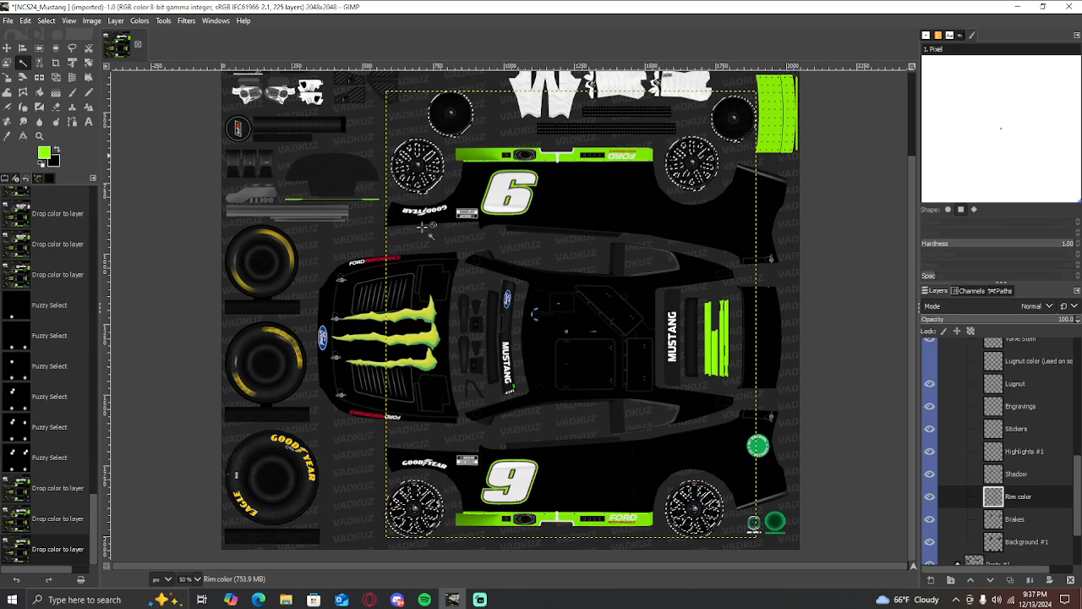
{"action": "left_click", "coordinate": [45, 20]}
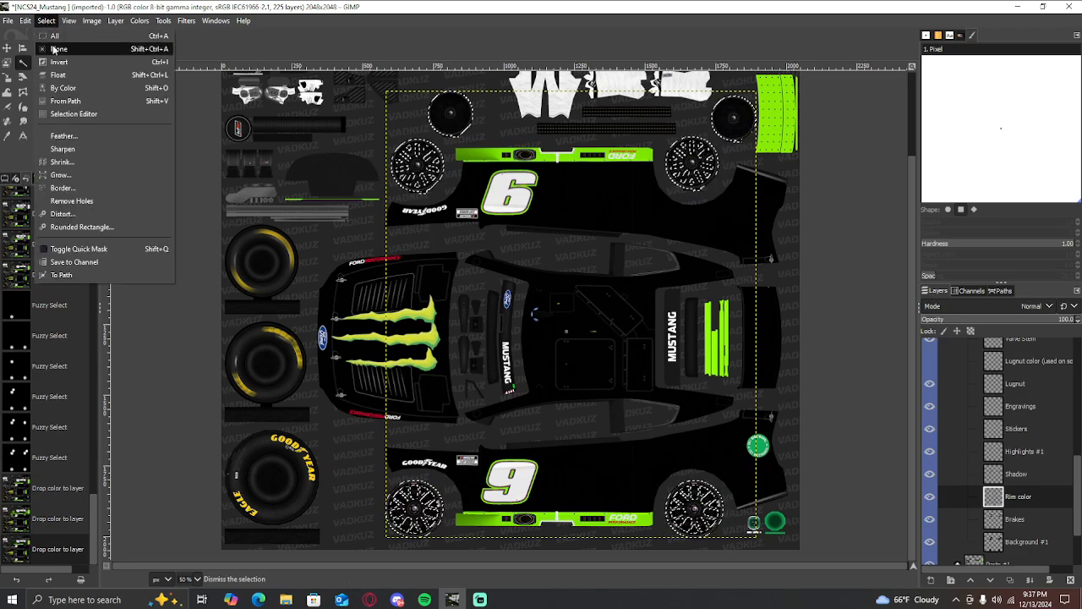
{"action": "left_click", "coordinate": [56, 49]}
Collapse the Rims and Wheels groups, expand the Base #1 group, and make its Base layer active
{"action": "scroll", "coordinate": [1031, 535], "scroll_direction": "down", "scroll_amount": 3}
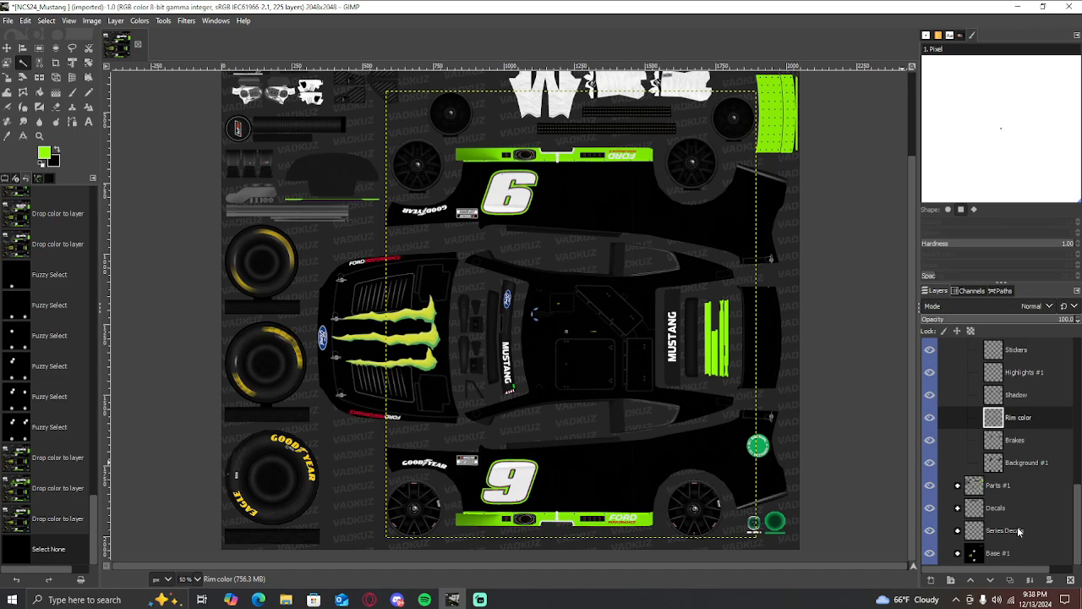
{"action": "left_click", "coordinate": [987, 551]}
{"action": "left_click", "coordinate": [958, 552]}
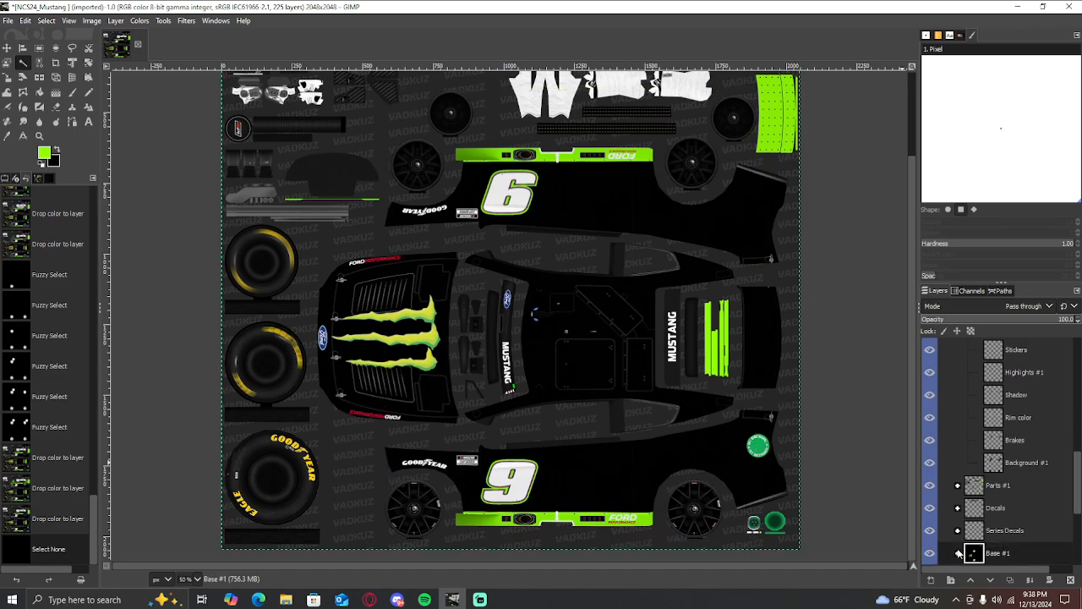
{"action": "scroll", "coordinate": [977, 497], "scroll_direction": "down", "scroll_amount": 10}
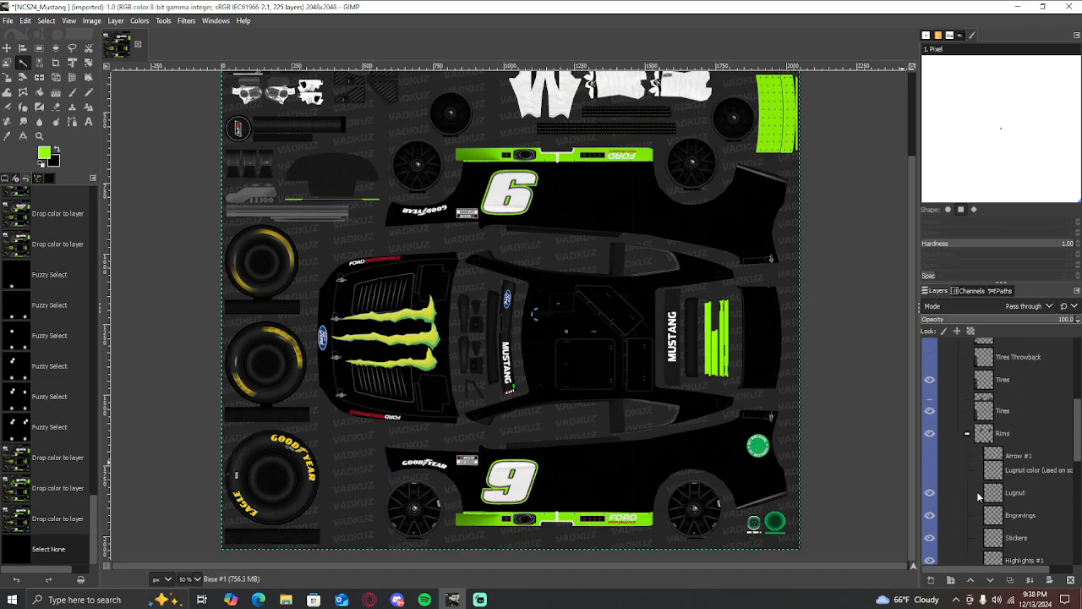
{"action": "left_click", "coordinate": [968, 436]}
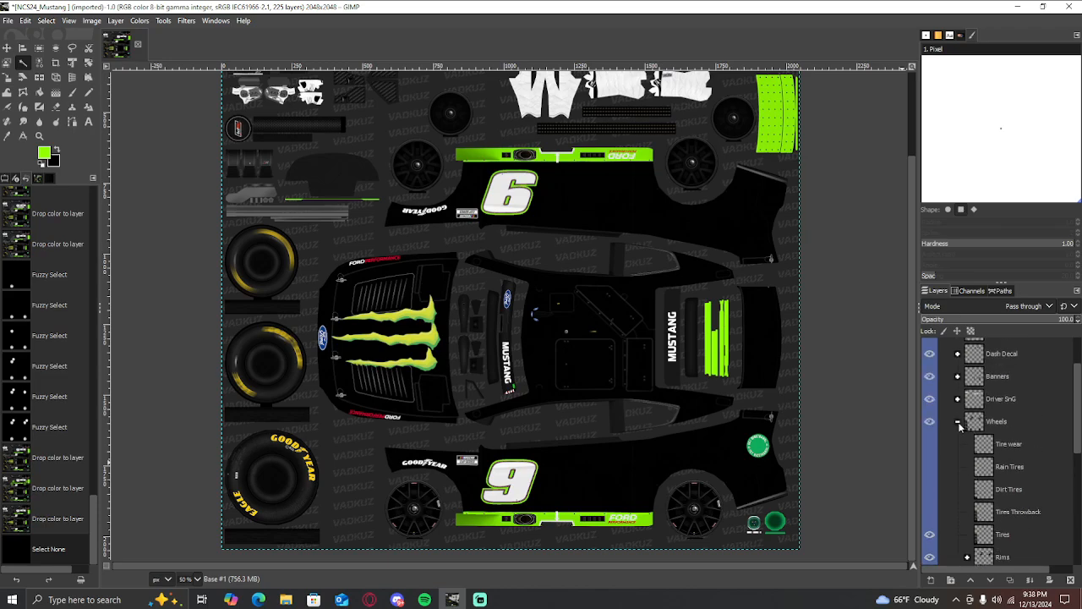
{"action": "left_click", "coordinate": [958, 421]}
{"action": "scroll", "coordinate": [991, 492], "scroll_direction": "down", "scroll_amount": 5}
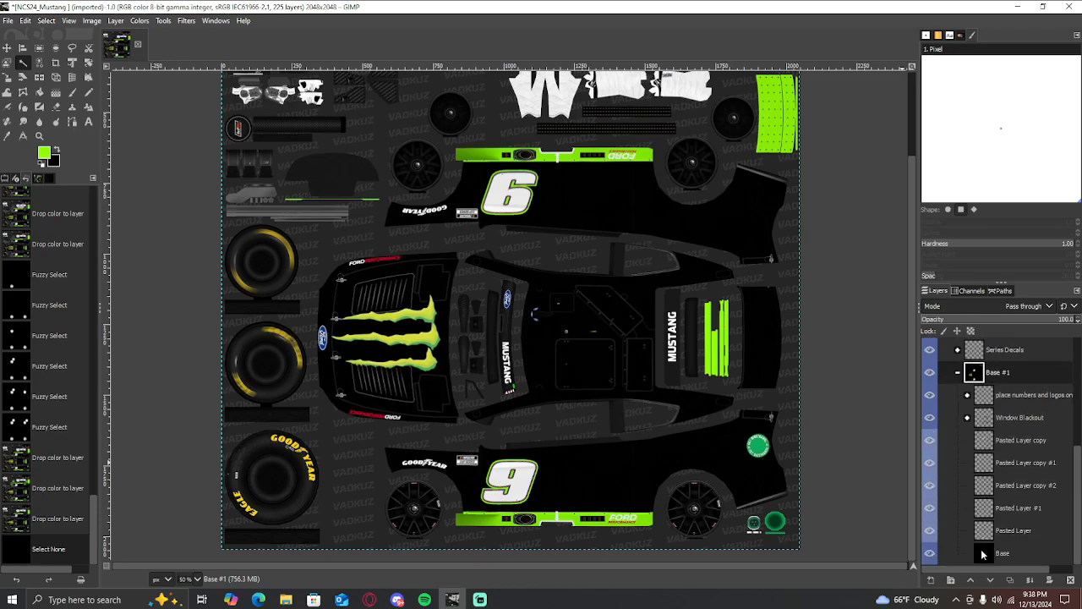
{"action": "left_click", "coordinate": [989, 554]}
{"action": "scroll", "coordinate": [486, 417], "scroll_direction": "down", "scroll_amount": 2}
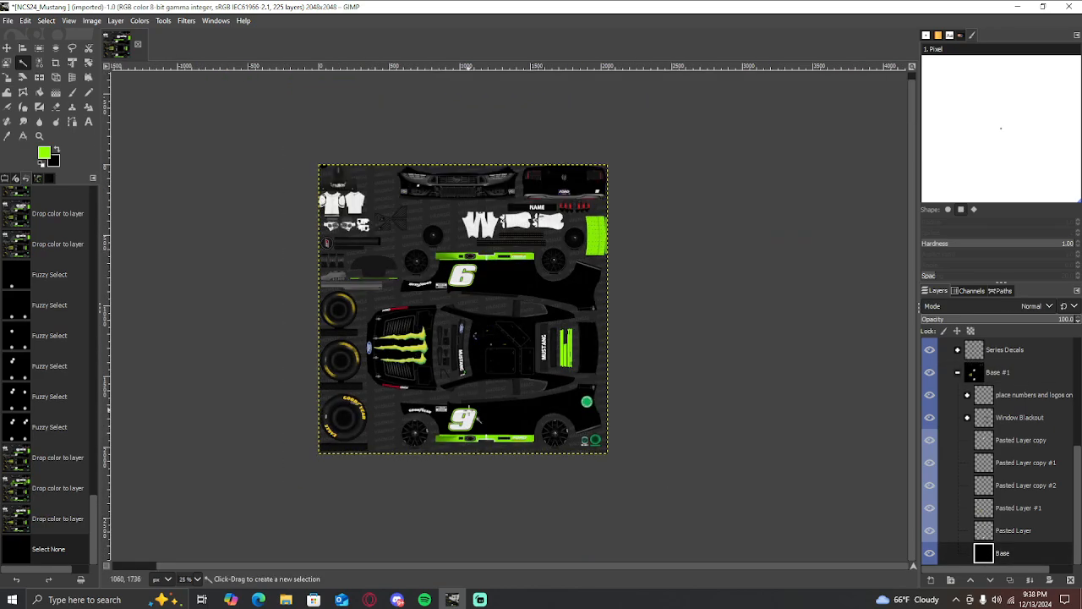
{"action": "scroll", "coordinate": [486, 417], "scroll_direction": "up", "scroll_amount": 1}
{"action": "scroll", "coordinate": [486, 417], "scroll_direction": "up", "scroll_amount": 1}
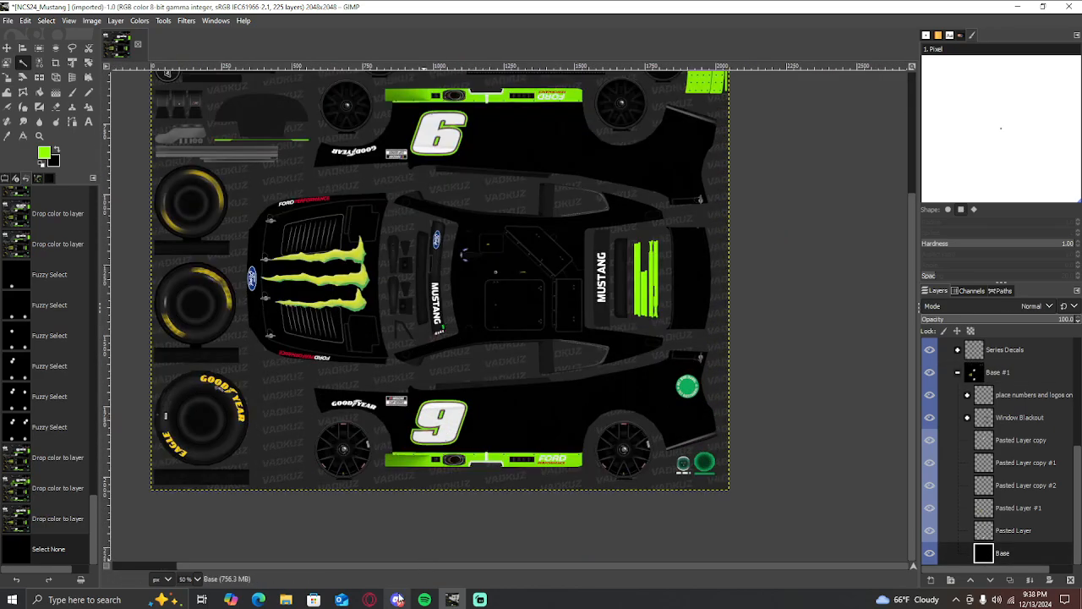
Switch to the web browser and look through the Monster Energy claw image results, previewing the Wallpapers.com logo with text
{"action": "left_click", "coordinate": [372, 599]}
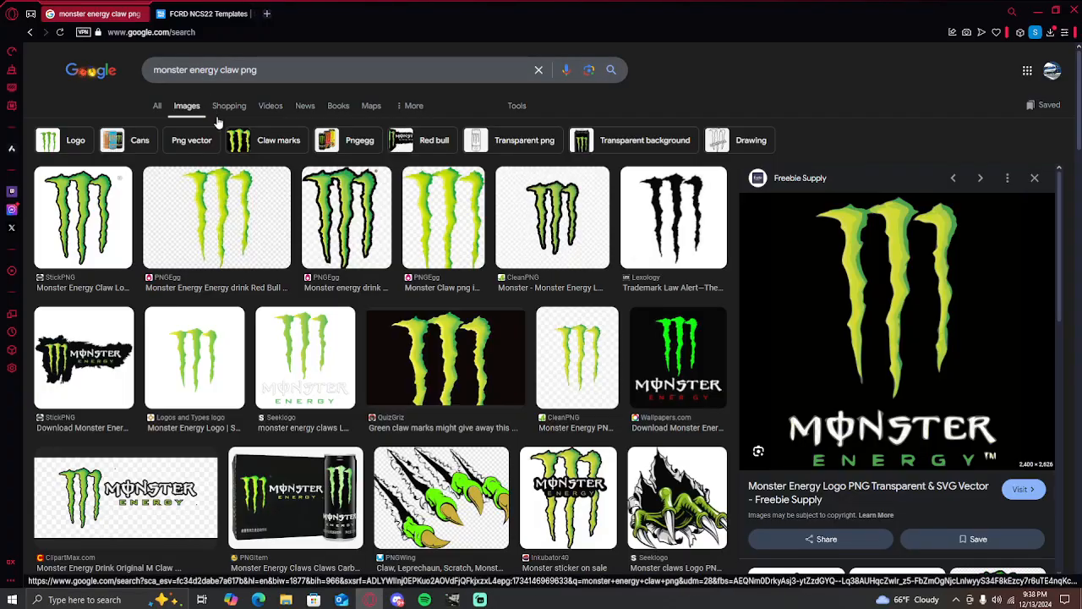
{"action": "scroll", "coordinate": [180, 211], "scroll_direction": "down", "scroll_amount": 1}
{"action": "scroll", "coordinate": [180, 211], "scroll_direction": "down", "scroll_amount": 3}
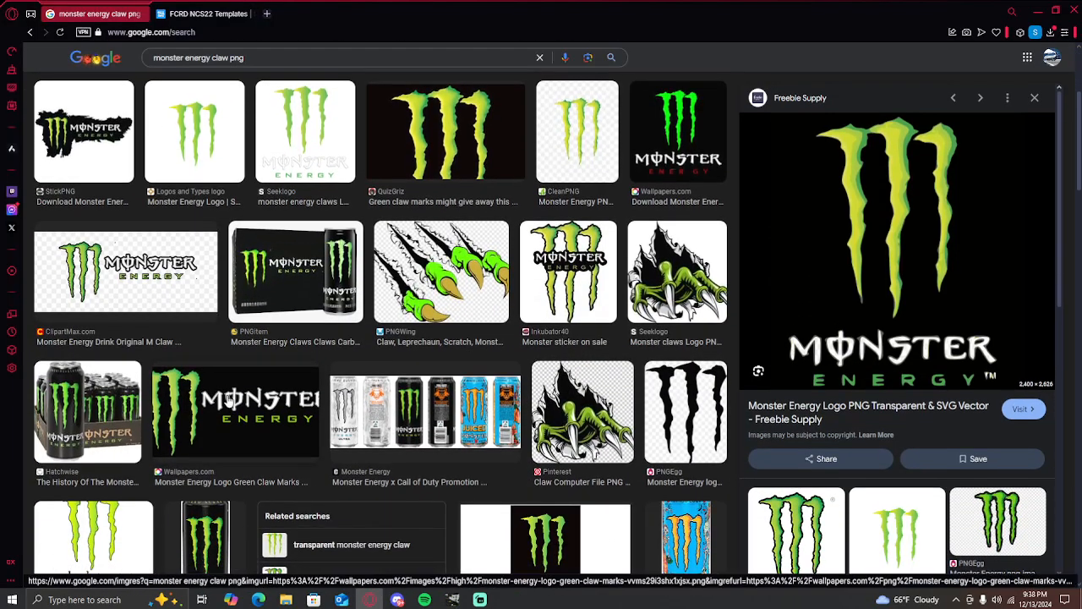
{"action": "left_click", "coordinate": [229, 401]}
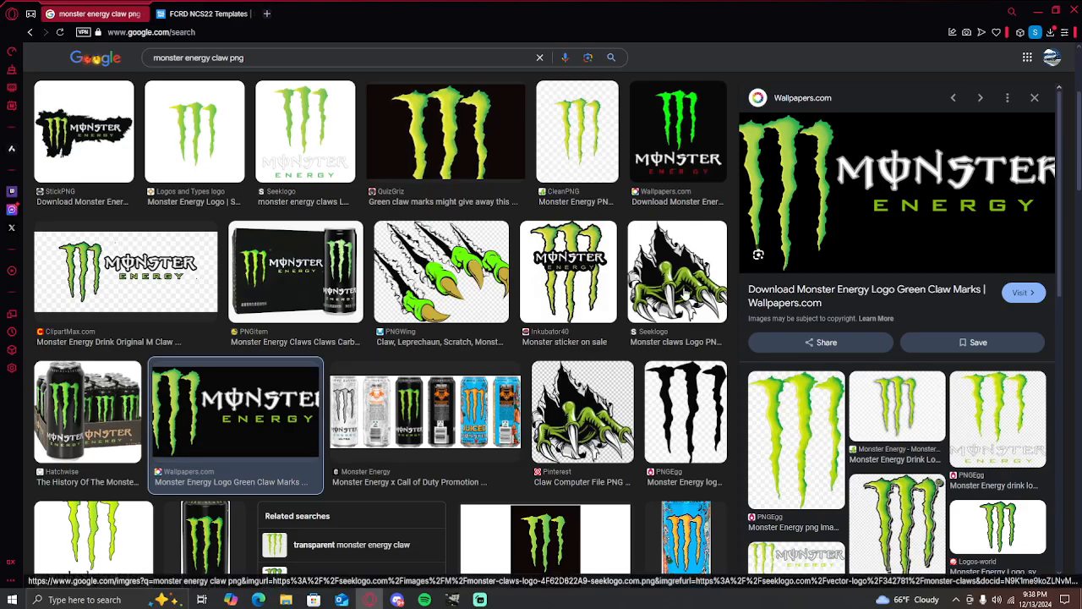
{"action": "scroll", "coordinate": [819, 361], "scroll_direction": "down", "scroll_amount": 3}
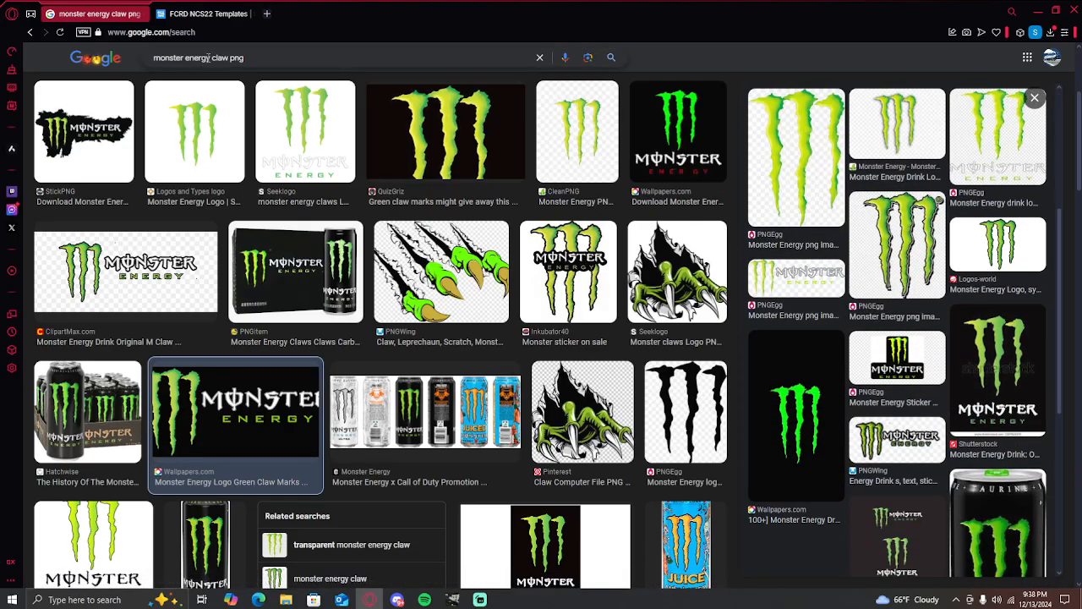
Search images for "monster energy logo png" and preview the StickPNG and Wallpapers.com horizontal logos and related images
{"action": "double_click", "coordinate": [217, 57]}
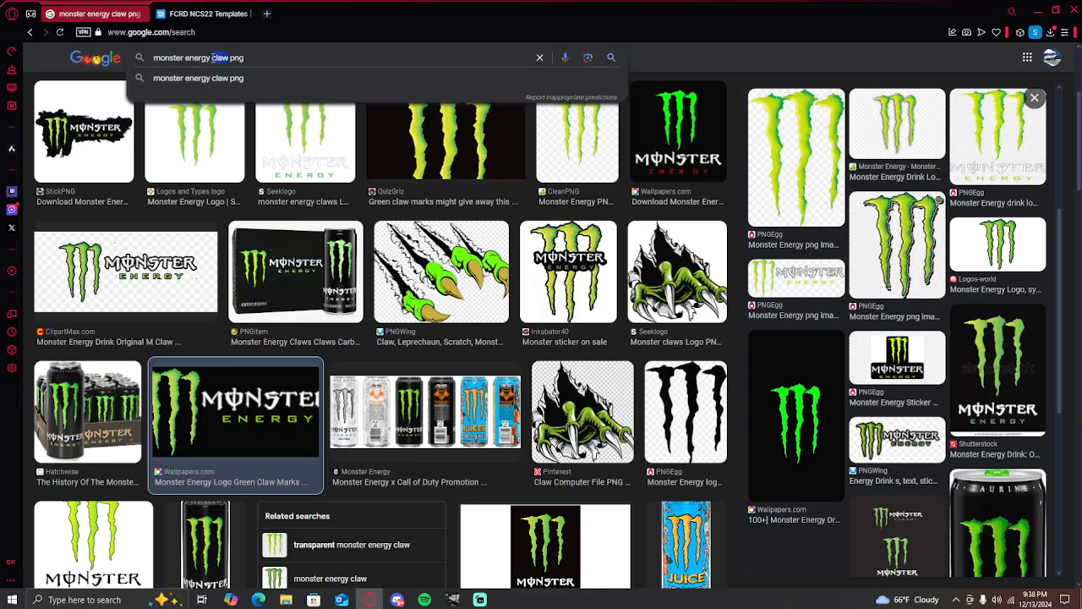
{"action": "type", "text": "logo"}
{"action": "key", "text": "Return"}
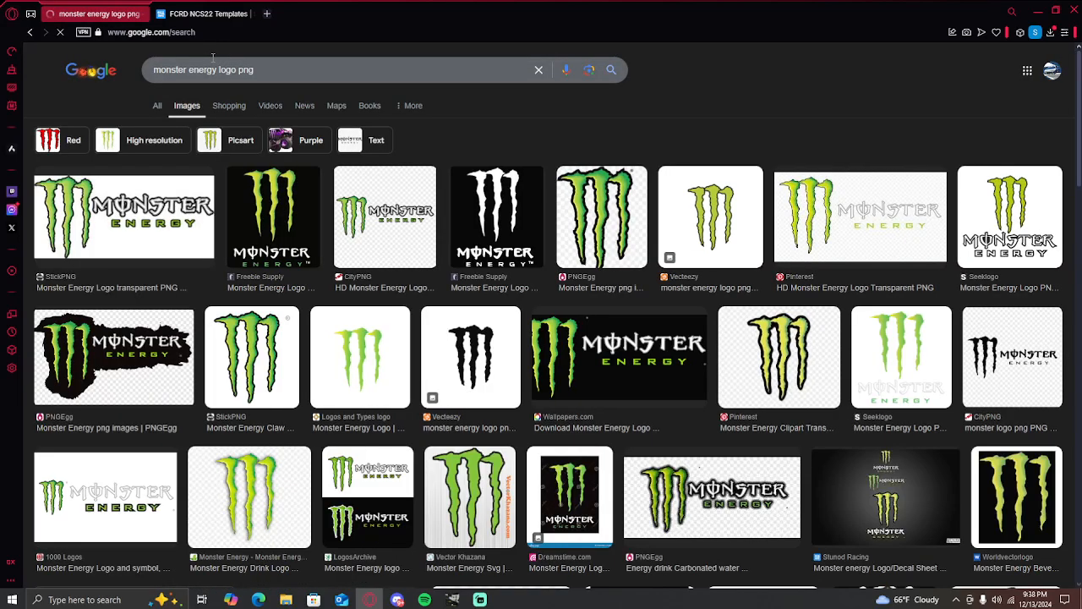
{"action": "left_click", "coordinate": [152, 228]}
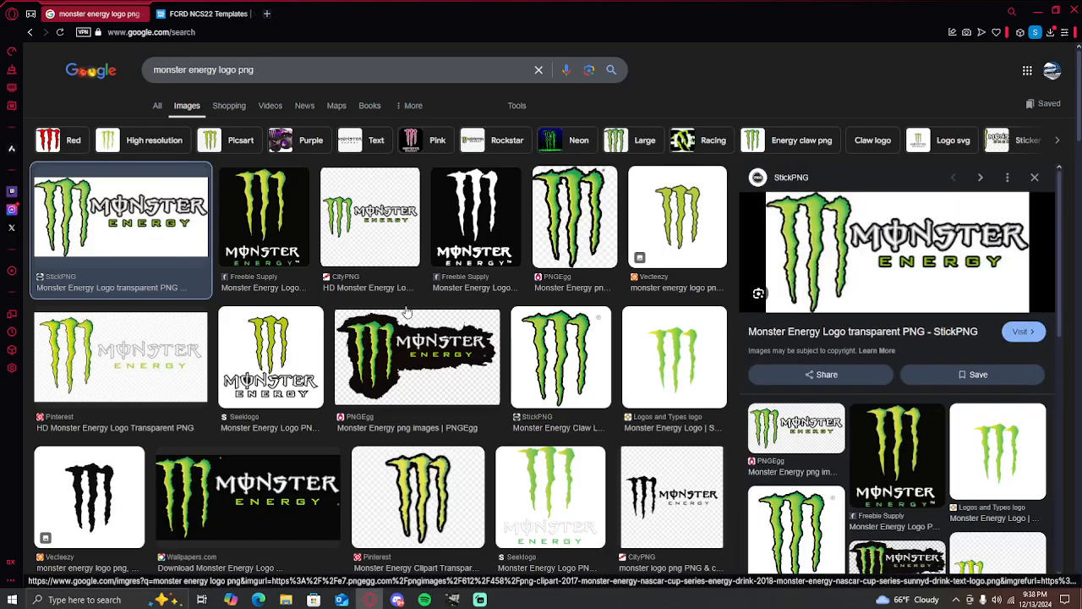
{"action": "left_click", "coordinate": [248, 495]}
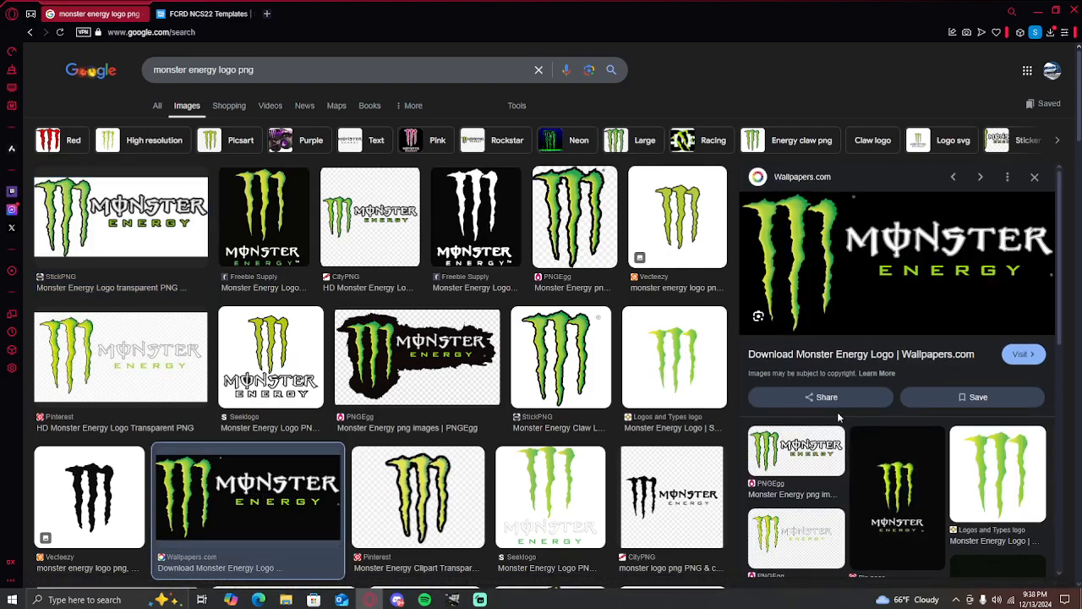
{"action": "scroll", "coordinate": [839, 418], "scroll_direction": "down", "scroll_amount": 6}
{"action": "scroll", "coordinate": [839, 419], "scroll_direction": "down", "scroll_amount": 1}
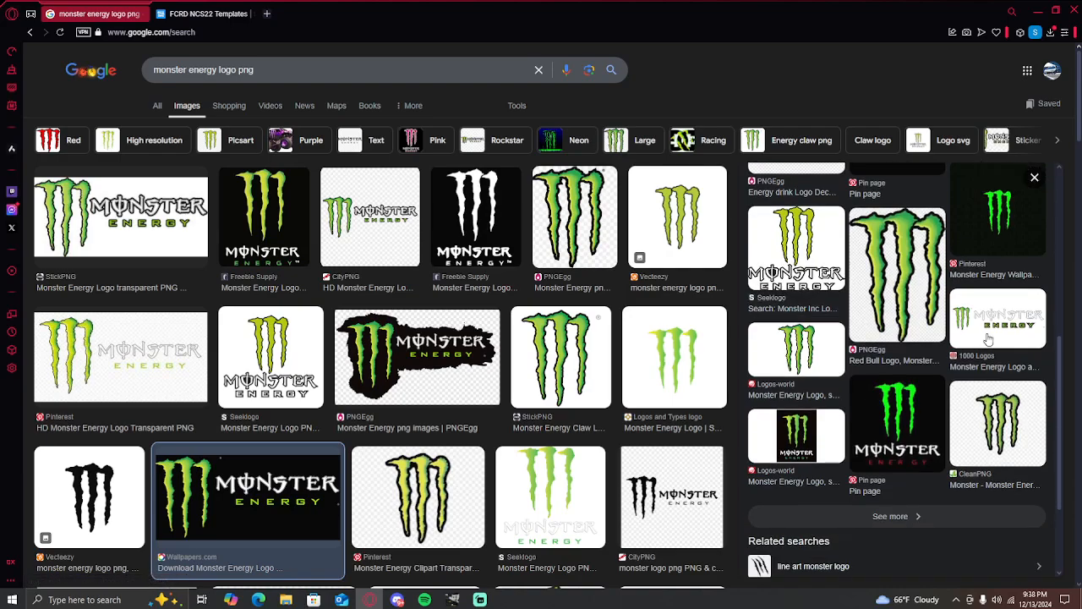
Copy the transparent horizontal Monster Energy logo from 1000 Logos and switch back to GIMP
{"action": "left_click", "coordinate": [988, 339]}
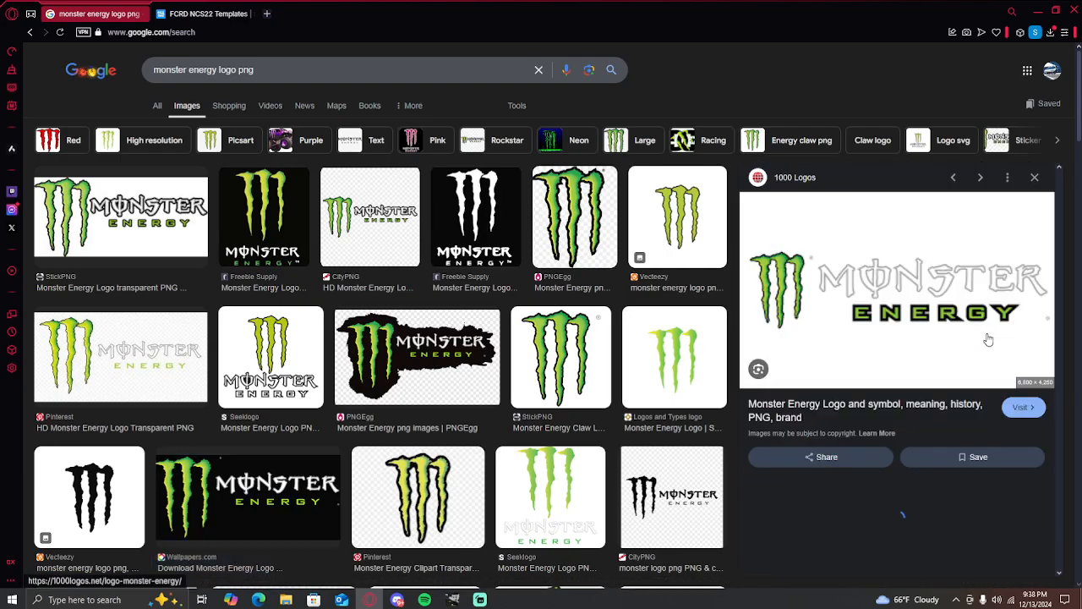
{"action": "right_click", "coordinate": [816, 271]}
{"action": "left_click", "coordinate": [839, 457]}
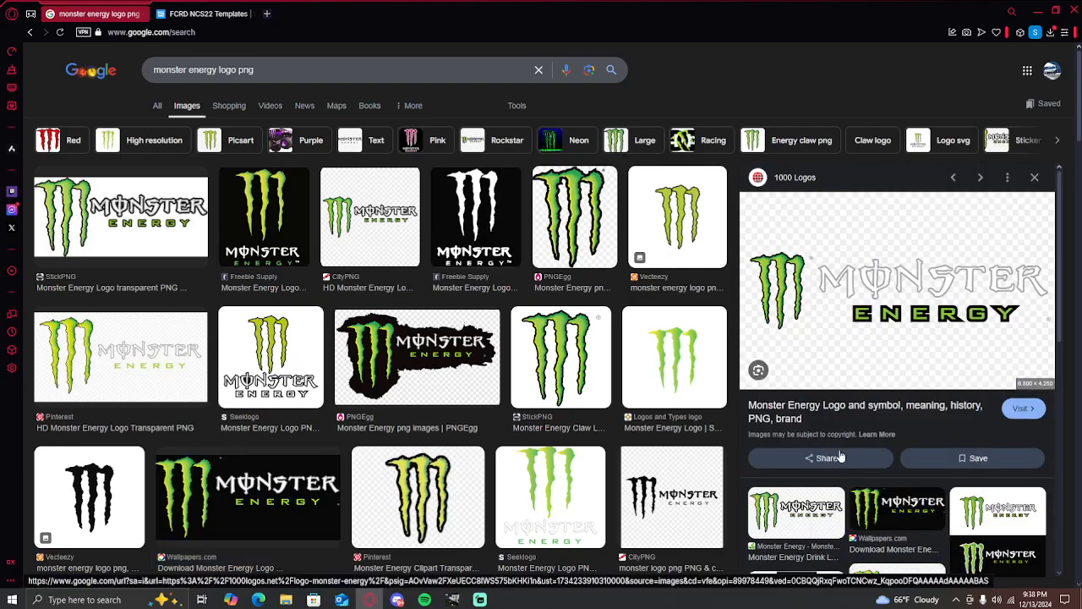
{"action": "left_click", "coordinate": [454, 600]}
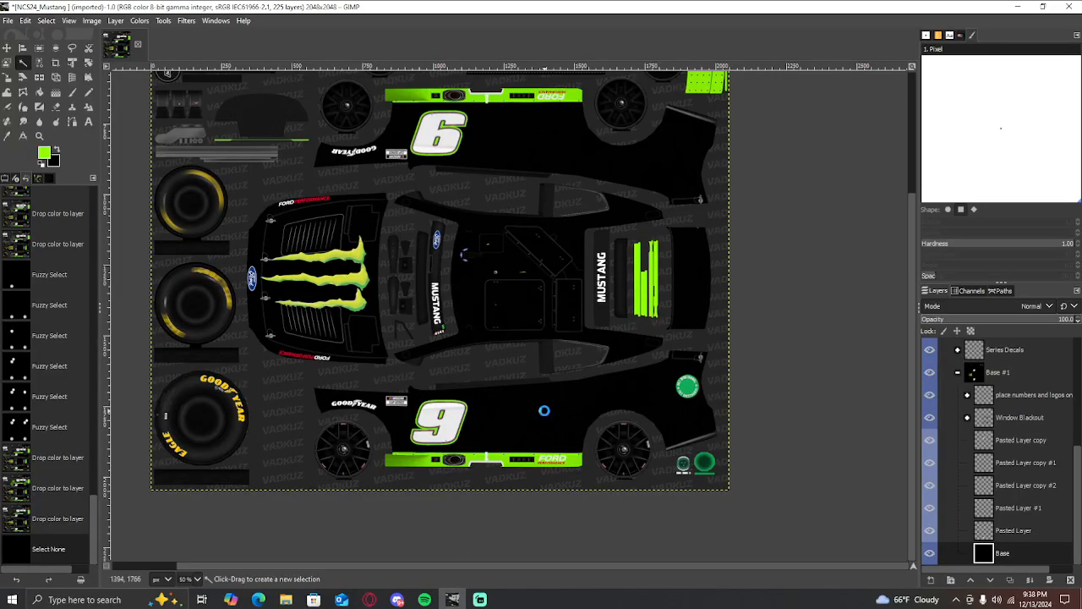
Paste the copied Monster Energy logo and convert the floating selection into a new layer above Base
{"action": "key", "text": "ctrl+v"}
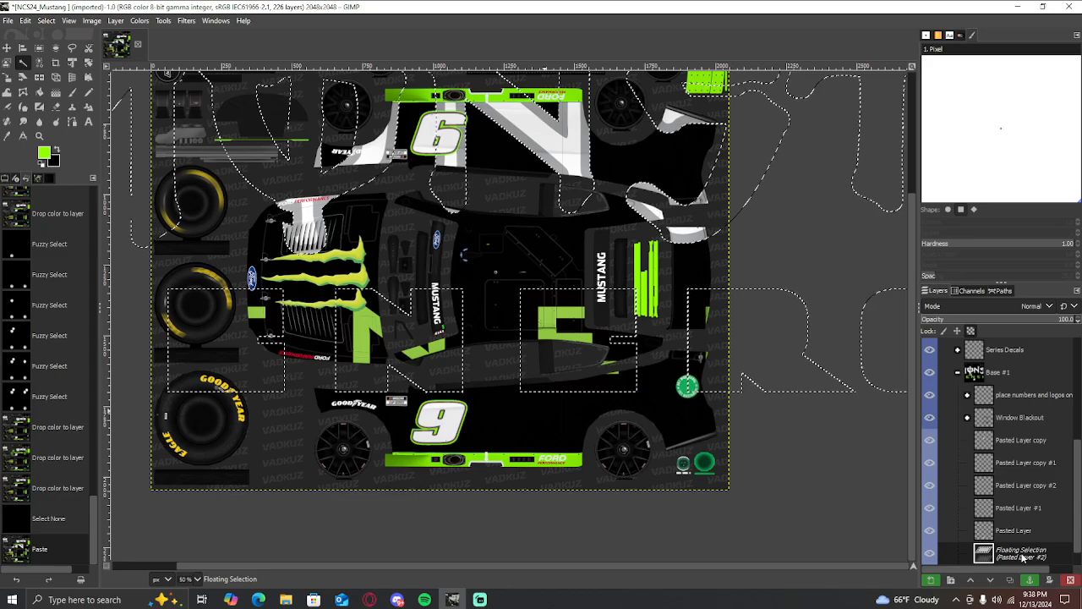
{"action": "right_click", "coordinate": [1019, 507]}
{"action": "left_click", "coordinate": [947, 239]}
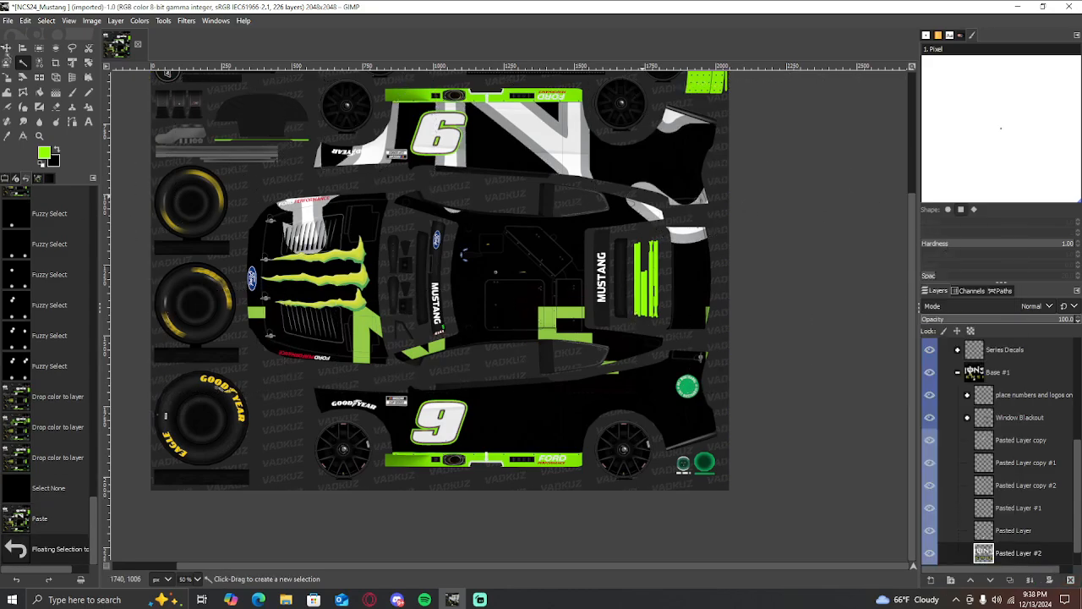
Scale the pasted Monster Energy logo down to 1286 x 804 px, centered over the car's top view
{"action": "left_click", "coordinate": [7, 78]}
{"action": "key", "text": "minus"}
{"action": "key", "text": "minus"}
{"action": "key", "text": "minus"}
{"action": "key", "text": "minus"}
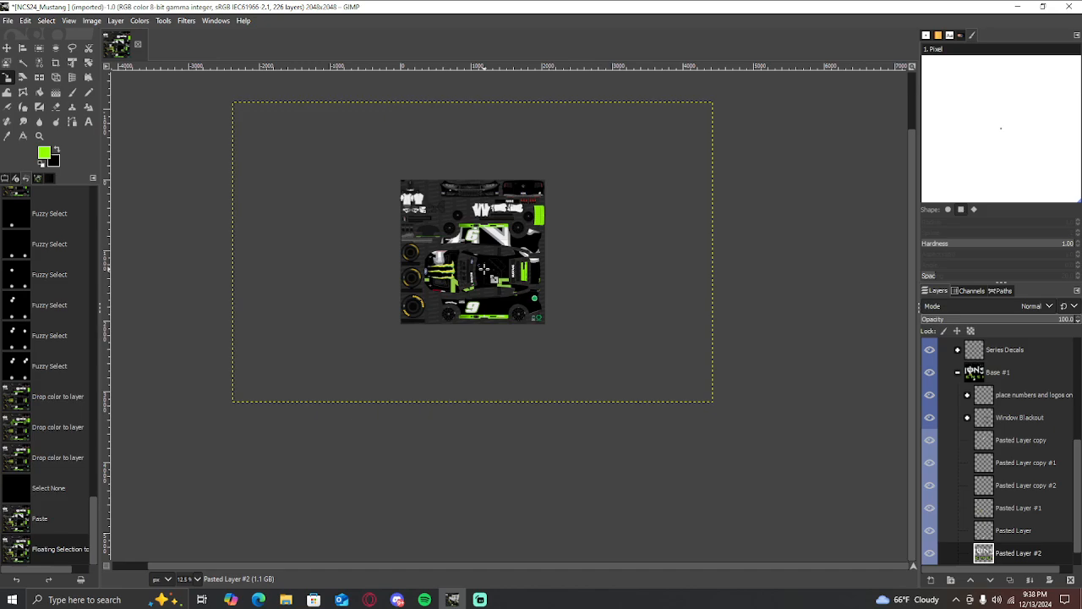
{"action": "left_click", "coordinate": [474, 221]}
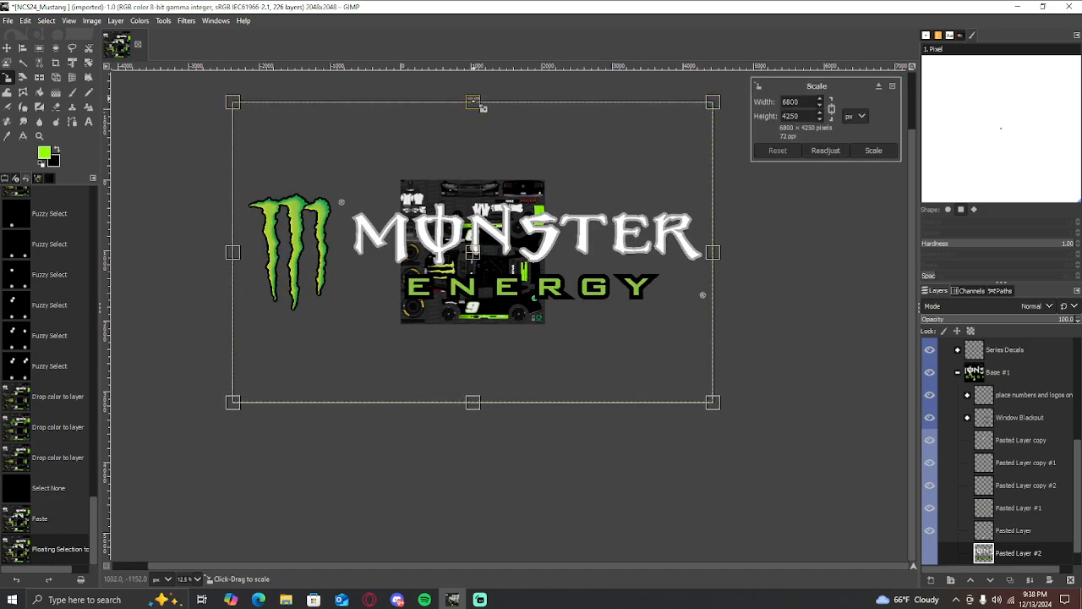
{"action": "left_click_drag", "start_coordinate": [474, 102], "coordinate": [491, 277]}
{"action": "scroll", "coordinate": [493, 277], "scroll_direction": "up", "scroll_amount": 4}
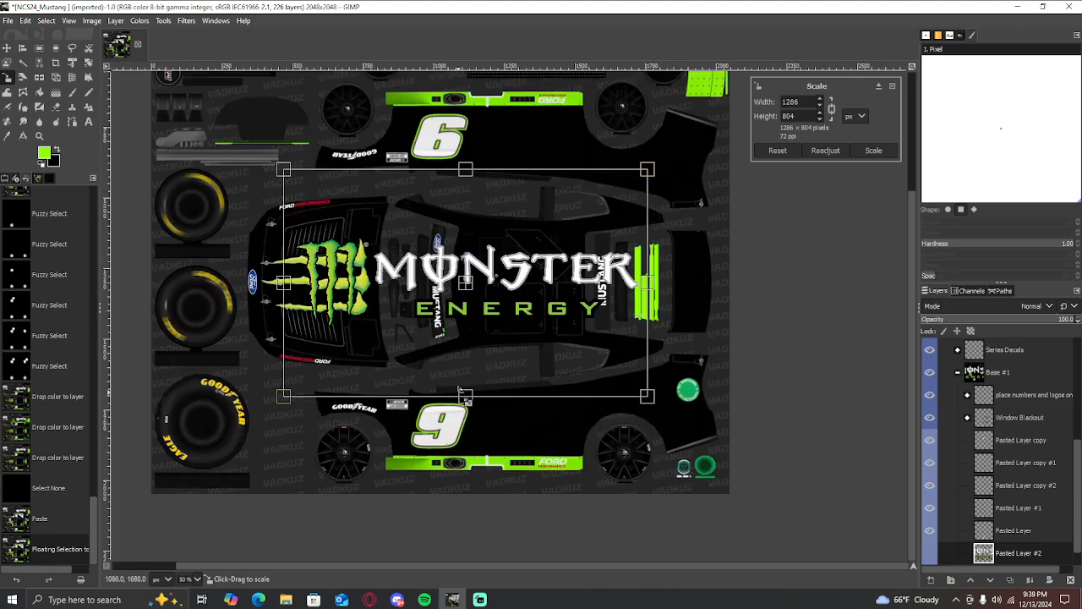
Rotate the Monster Energy logo layer by -6 degrees
{"action": "left_click", "coordinate": [88, 66]}
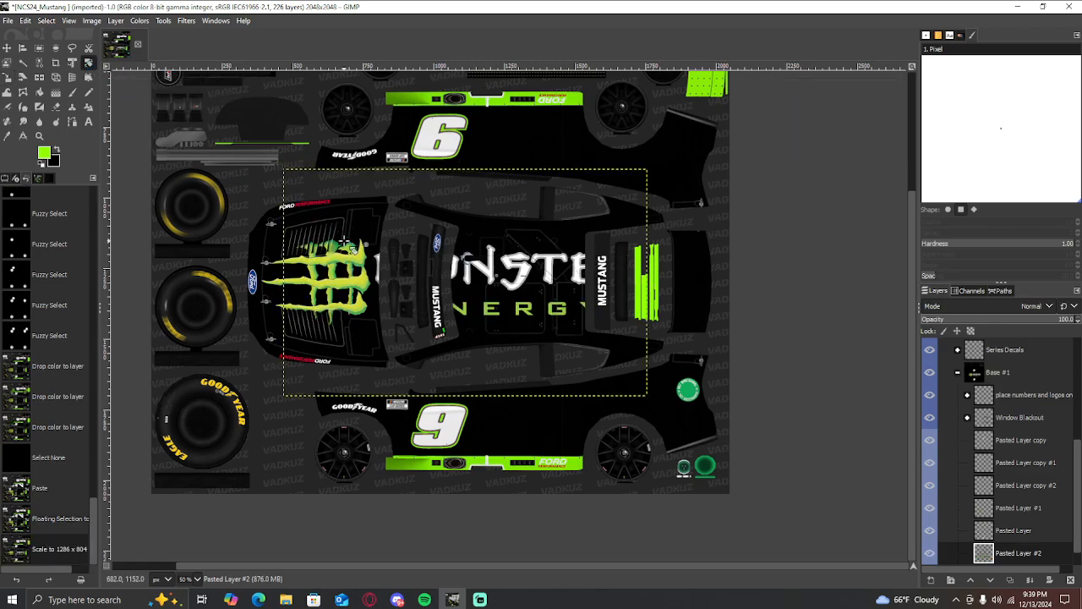
{"action": "left_click", "coordinate": [346, 245]}
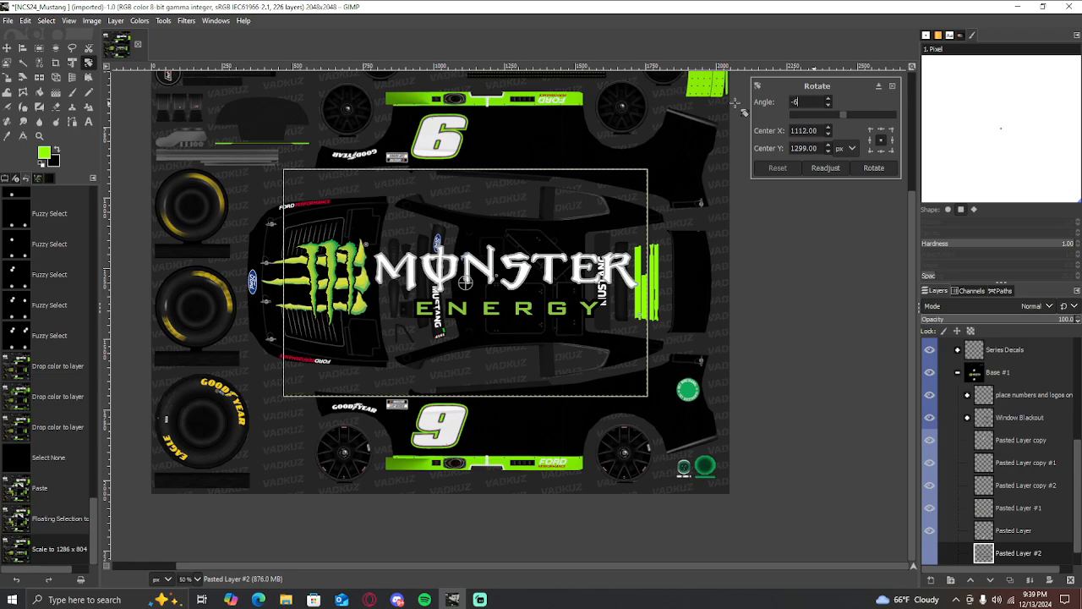
{"action": "key", "text": "Tab"}
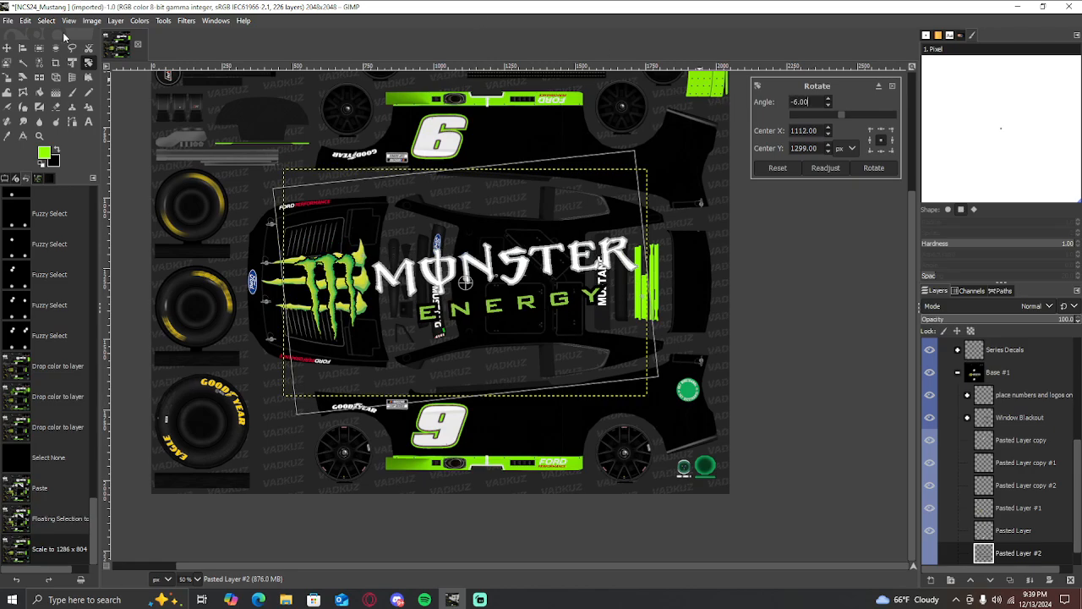
Scale the rotated logo to 600 x 411 px and place it on the lower side view's rear quarter, above the wheel
{"action": "left_click", "coordinate": [7, 77]}
{"action": "left_click", "coordinate": [464, 158]}
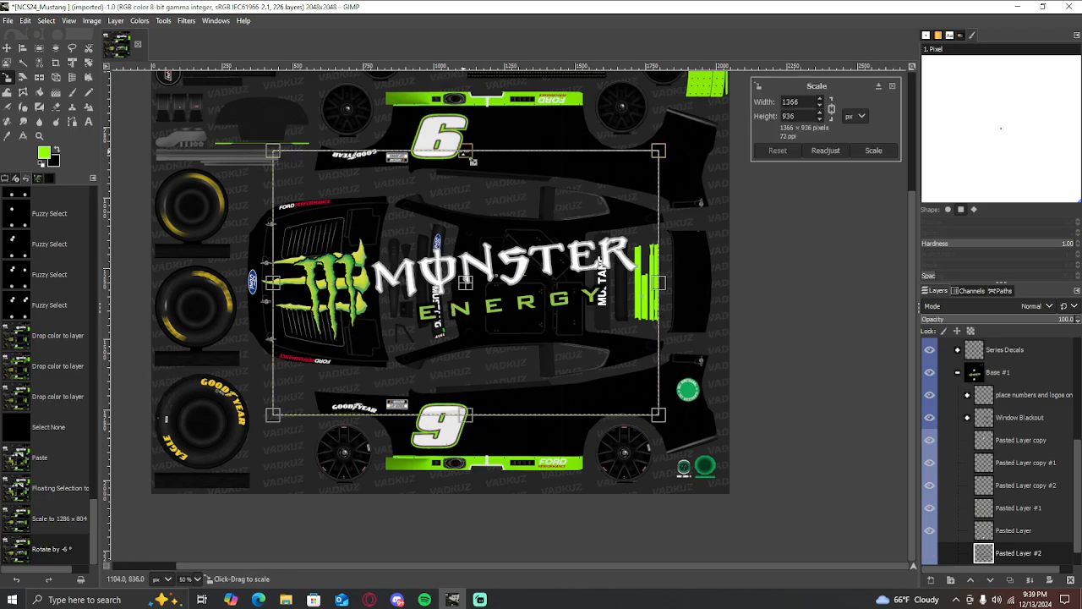
{"action": "left_click_drag", "start_coordinate": [465, 158], "coordinate": [466, 328]}
{"action": "left_click_drag", "start_coordinate": [465, 371], "coordinate": [600, 397]}
{"action": "left_click_drag", "start_coordinate": [599, 353], "coordinate": [596, 303]}
{"action": "left_click_drag", "start_coordinate": [596, 377], "coordinate": [607, 401]}
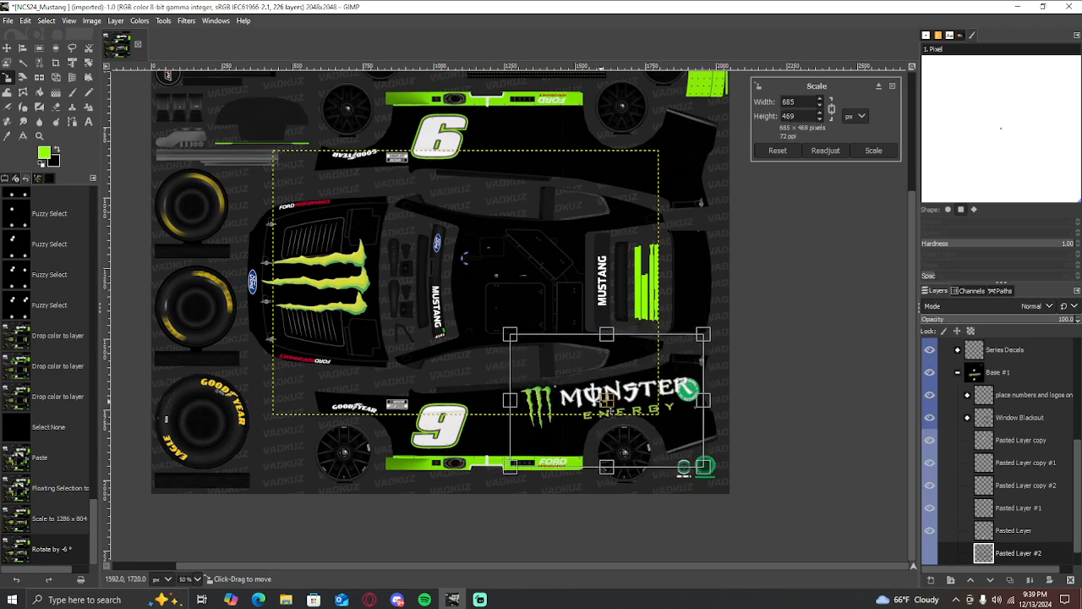
{"action": "left_click_drag", "start_coordinate": [606, 467], "coordinate": [607, 450]}
{"action": "left_click_drag", "start_coordinate": [606, 391], "coordinate": [599, 399]}
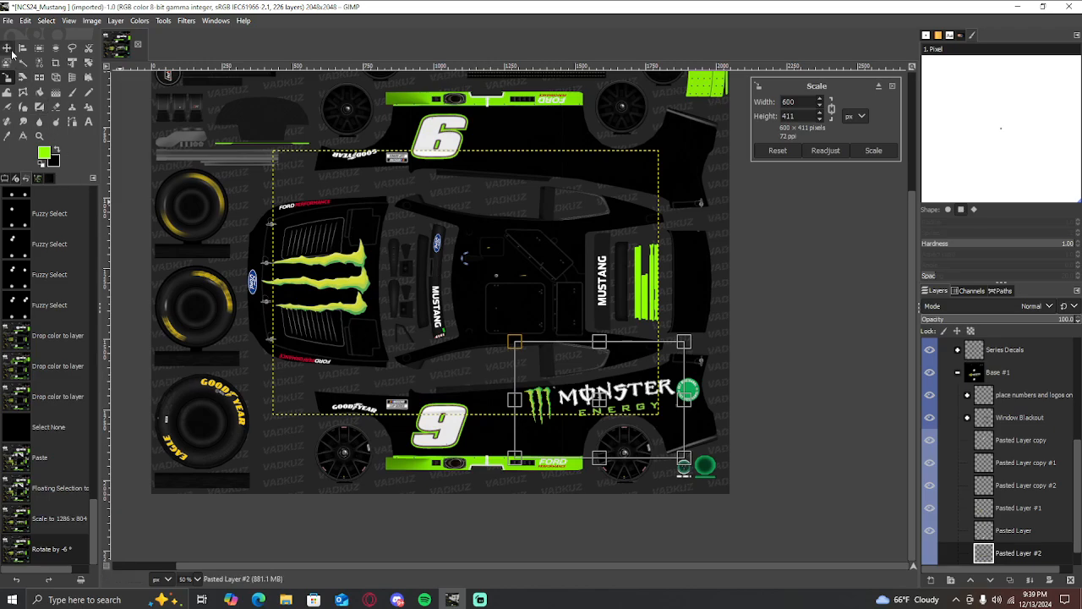
{"action": "left_click", "coordinate": [9, 49]}
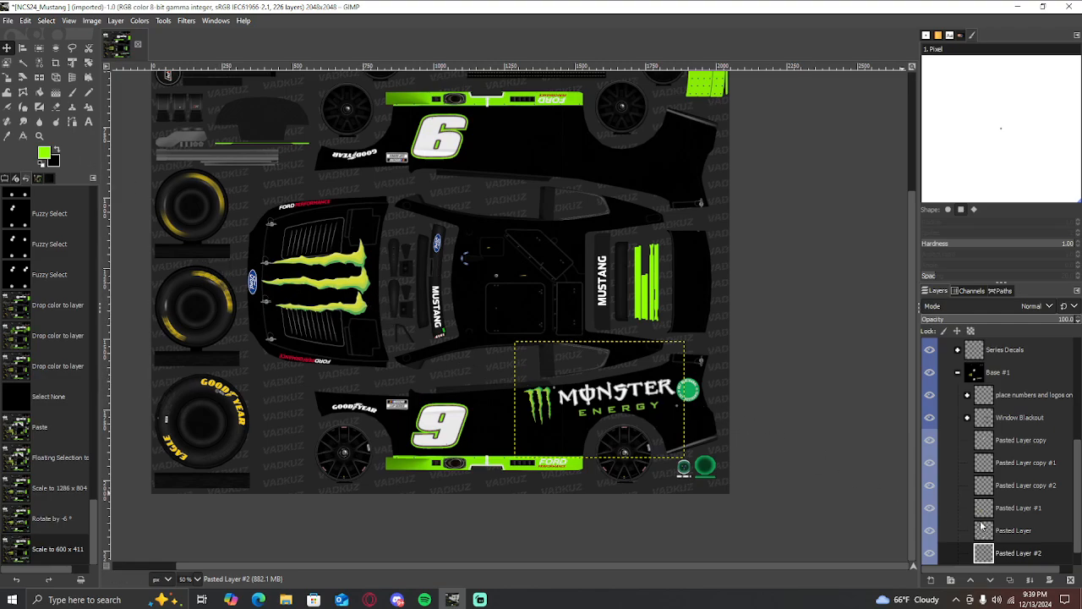
Outline the small claw beside the side wordmark with a path, convert it to a selection, delete the claw and deselect
{"action": "scroll", "coordinate": [1014, 552], "scroll_direction": "down", "scroll_amount": 1}
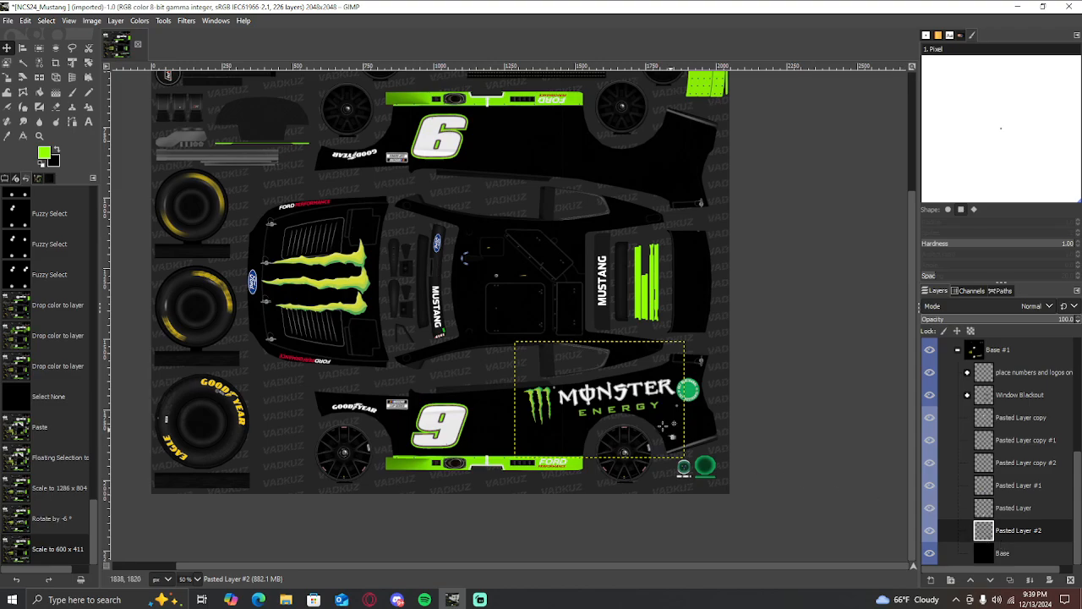
{"action": "left_click", "coordinate": [72, 125]}
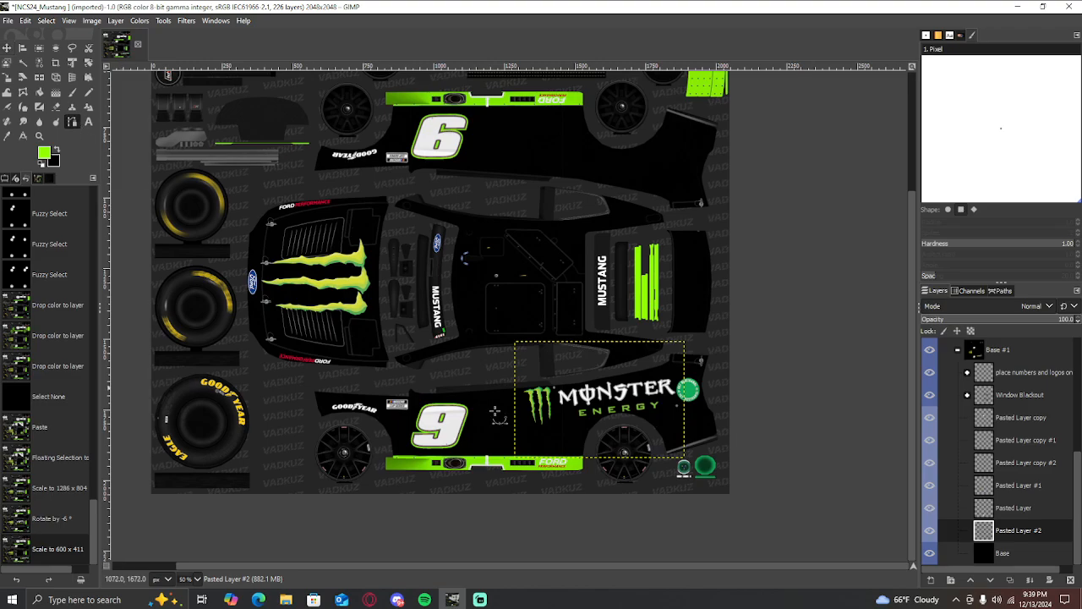
{"action": "scroll", "coordinate": [554, 427], "scroll_direction": "up", "scroll_amount": 3}
{"action": "left_click", "coordinate": [568, 425]}
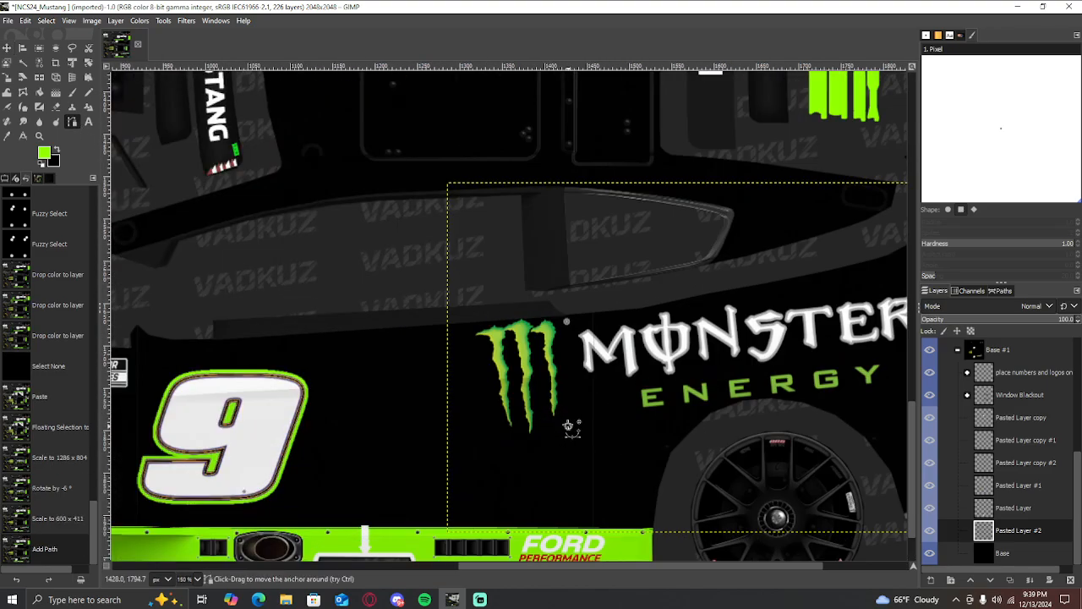
{"action": "left_click", "coordinate": [561, 348]}
{"action": "left_click", "coordinate": [582, 322]}
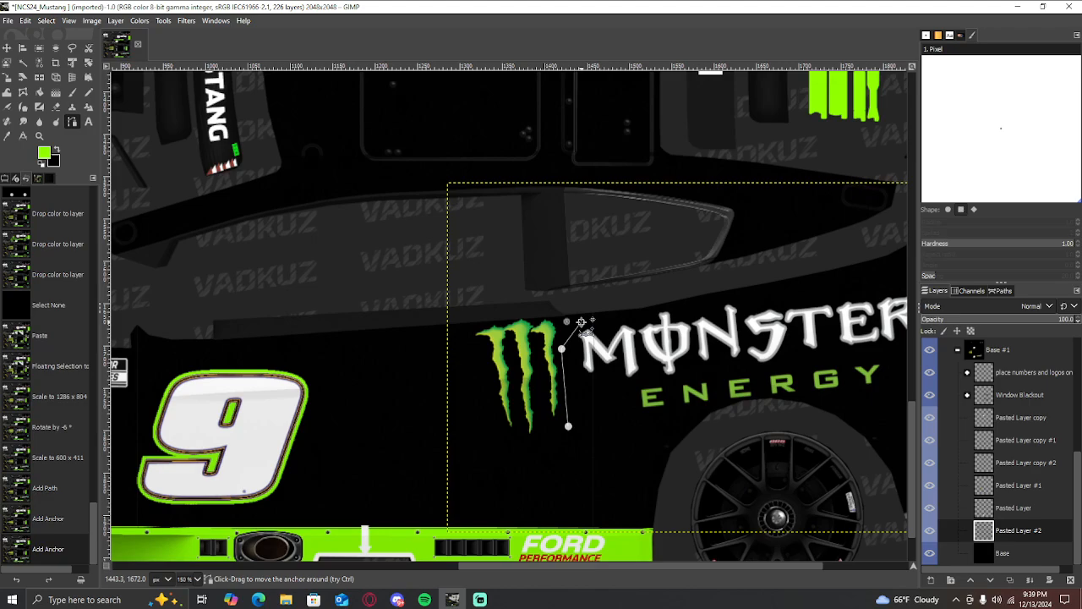
{"action": "left_click", "coordinate": [593, 296]}
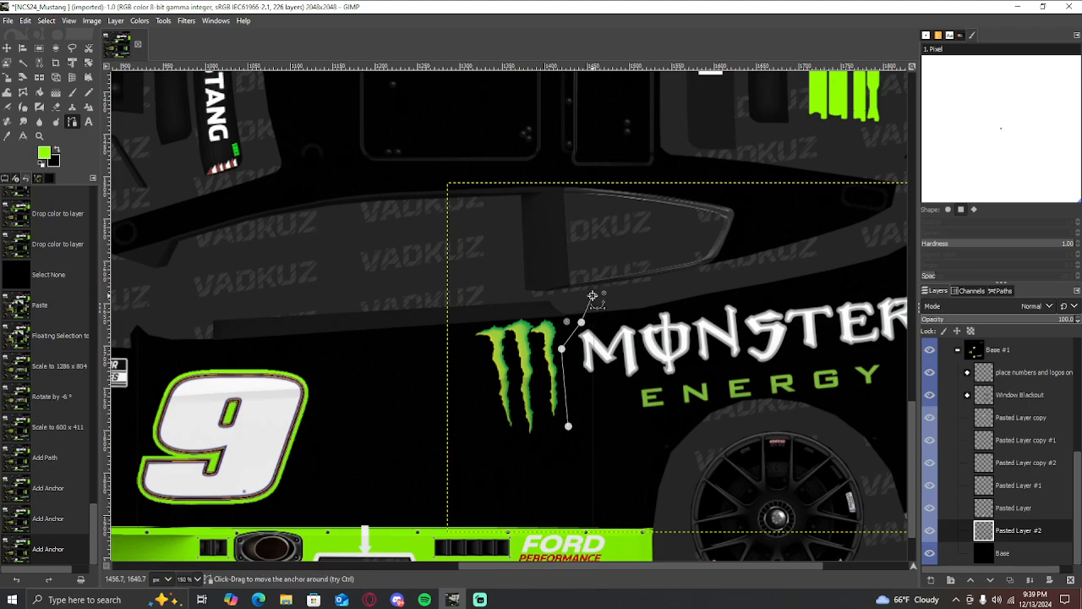
{"action": "left_click", "coordinate": [425, 293]}
{"action": "left_click", "coordinate": [426, 468]}
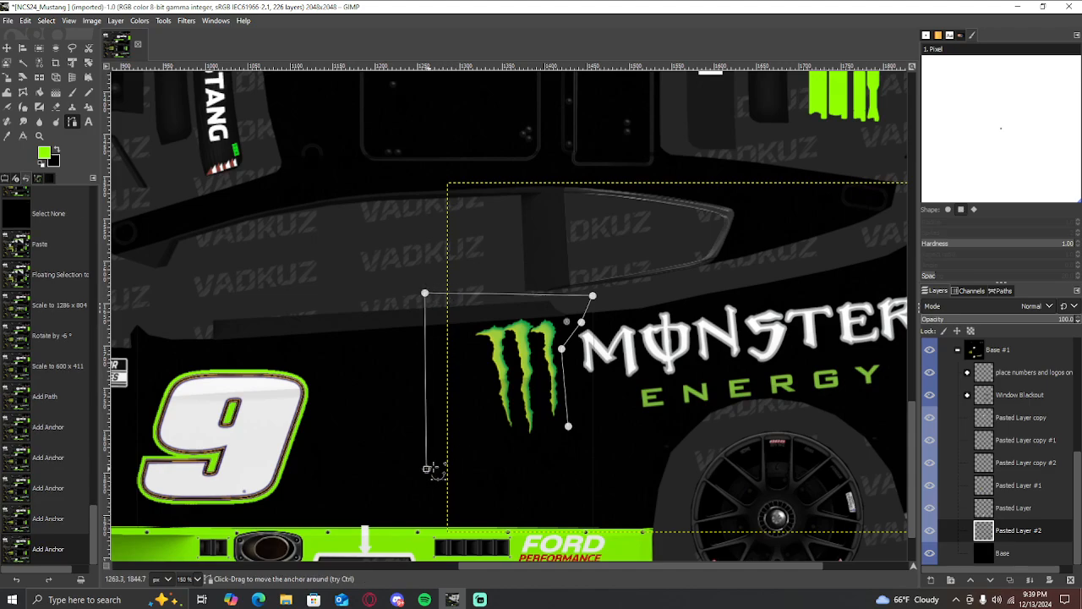
{"action": "left_click", "coordinate": [567, 444]}
{"action": "key", "text": "Return"}
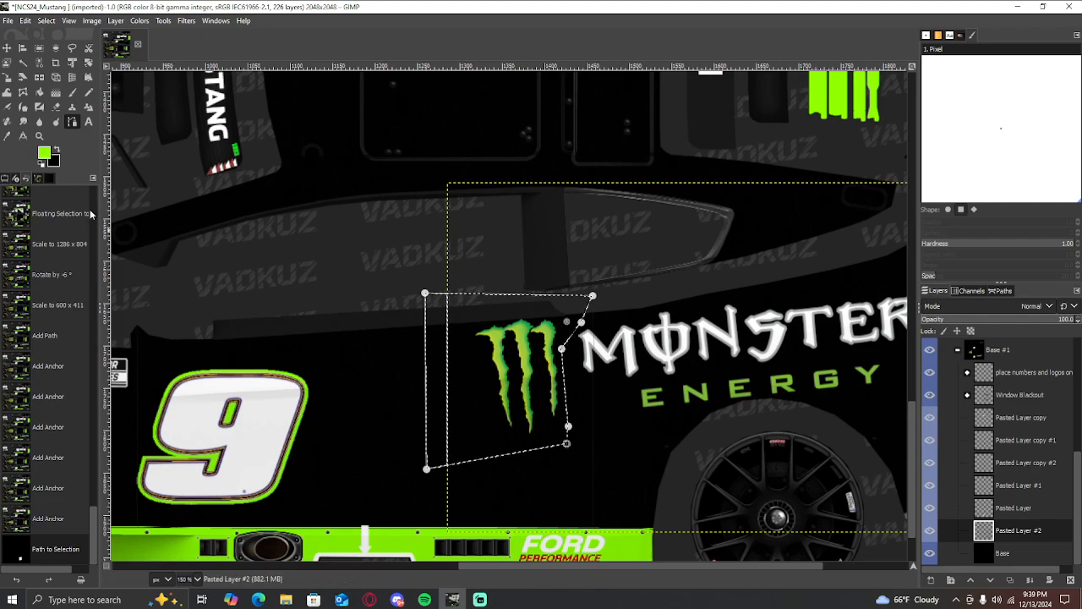
{"action": "key", "text": "Delete"}
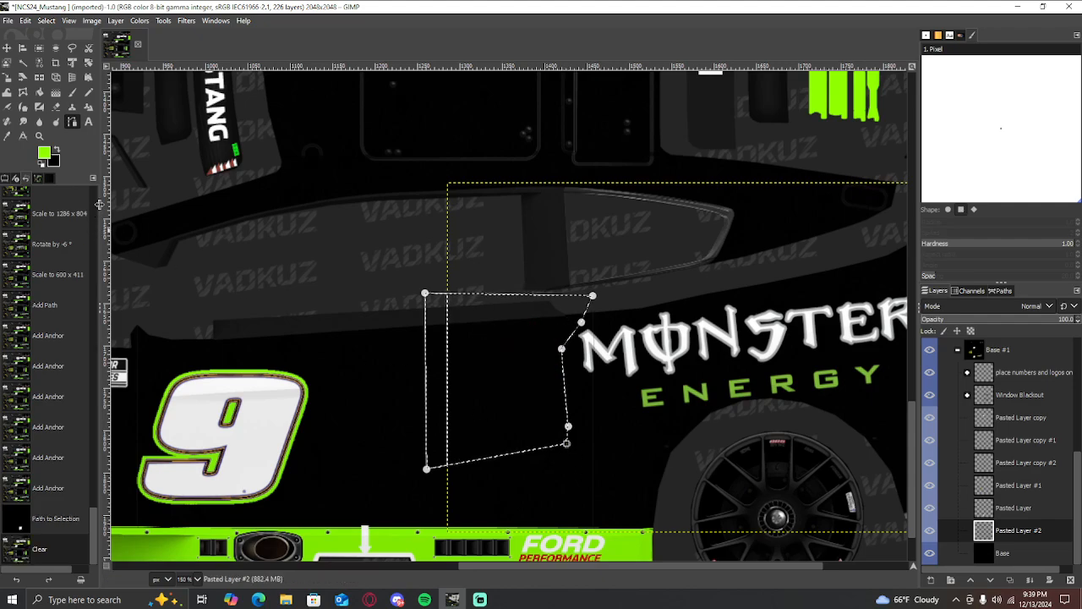
{"action": "left_click", "coordinate": [46, 20]}
{"action": "left_click", "coordinate": [57, 48]}
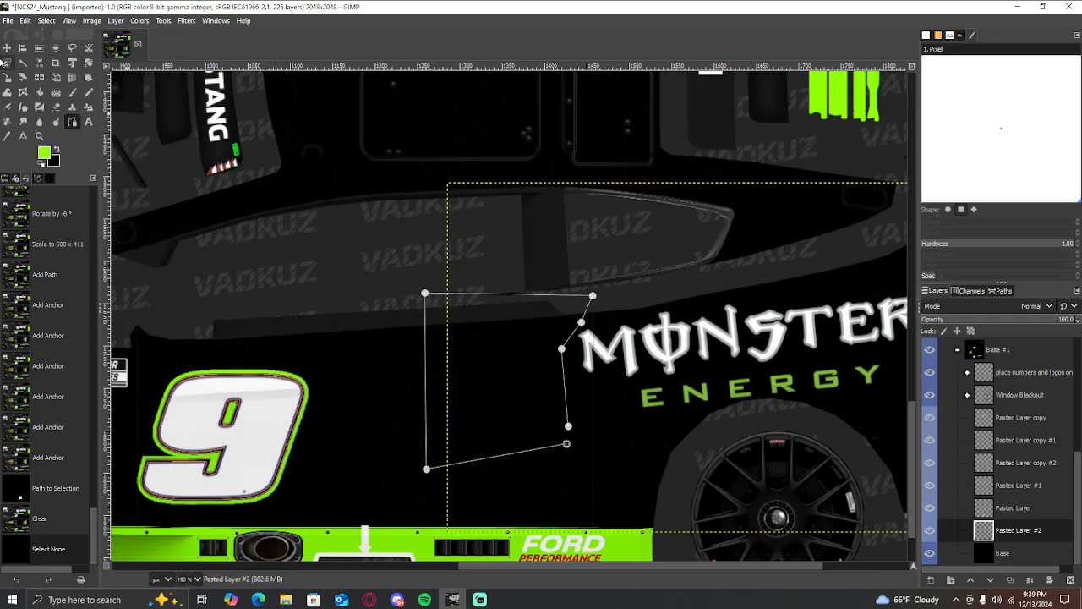
{"action": "left_click", "coordinate": [6, 49]}
{"action": "scroll", "coordinate": [621, 286], "scroll_direction": "down", "scroll_amount": 3}
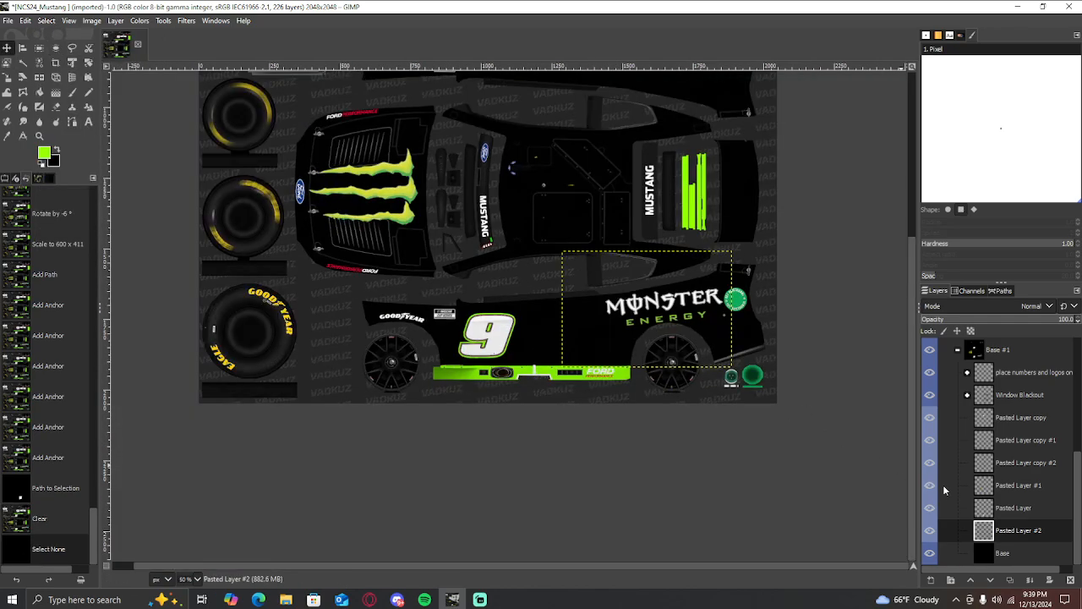
Duplicate the hood's Monster claw layer, Pasted Layer #1
{"action": "left_click", "coordinate": [994, 509]}
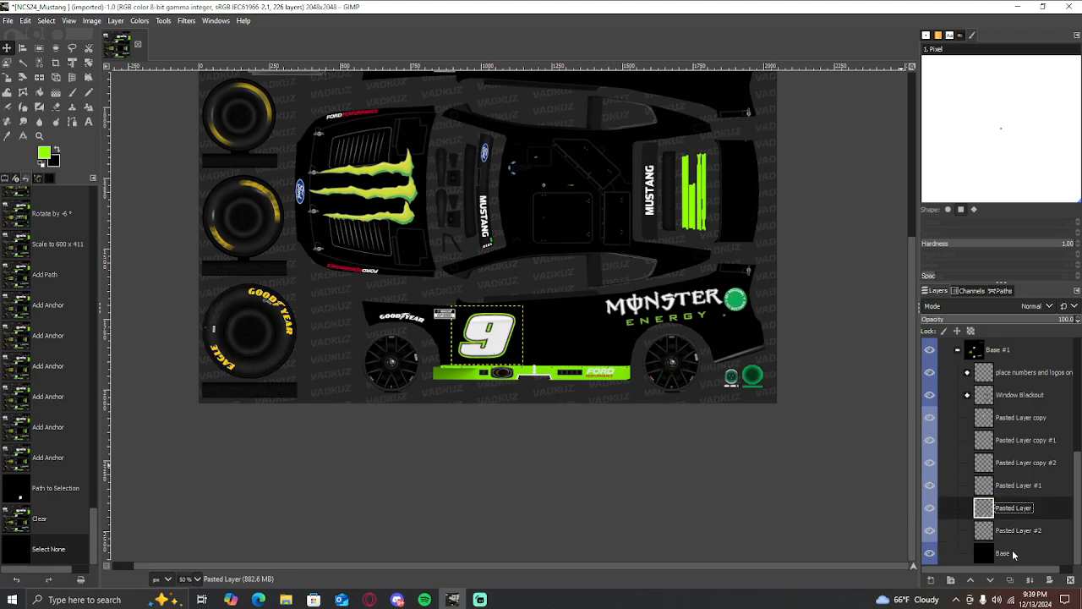
{"action": "left_click", "coordinate": [1006, 485]}
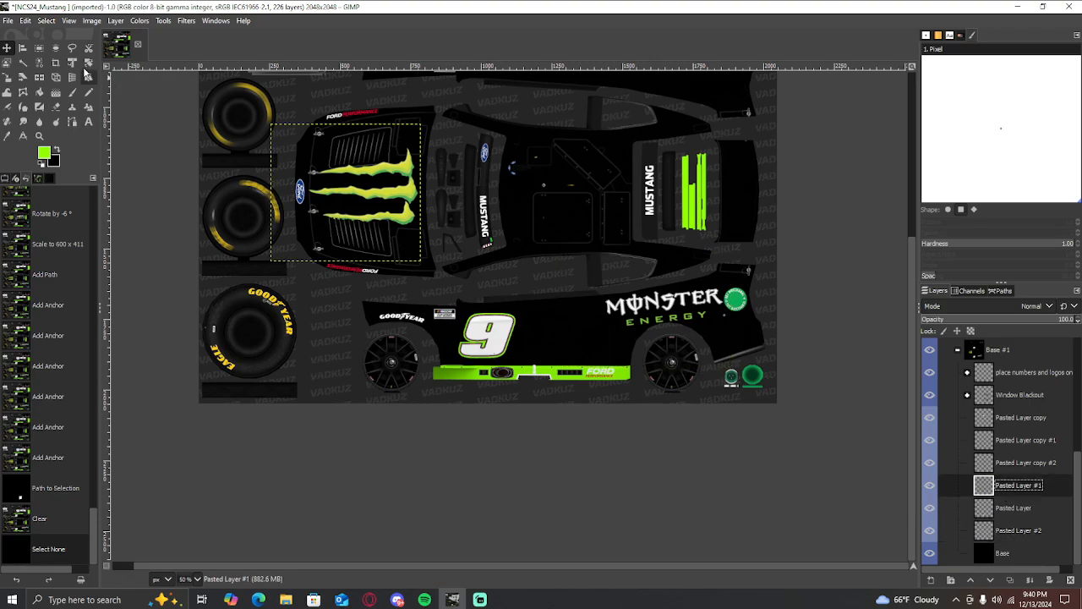
{"action": "left_click", "coordinate": [7, 78]}
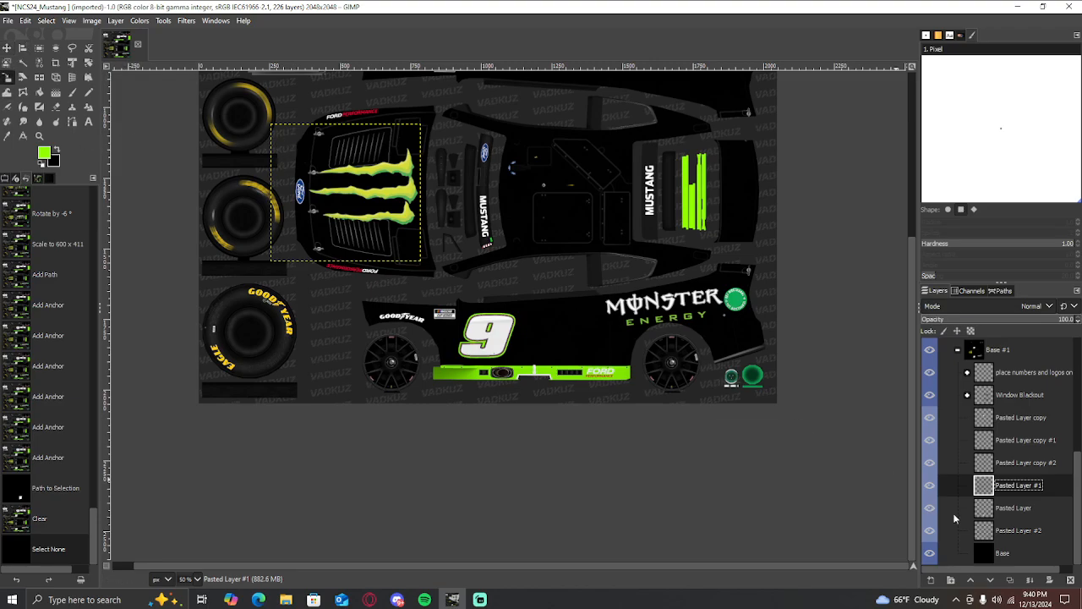
{"action": "right_click", "coordinate": [1001, 489]}
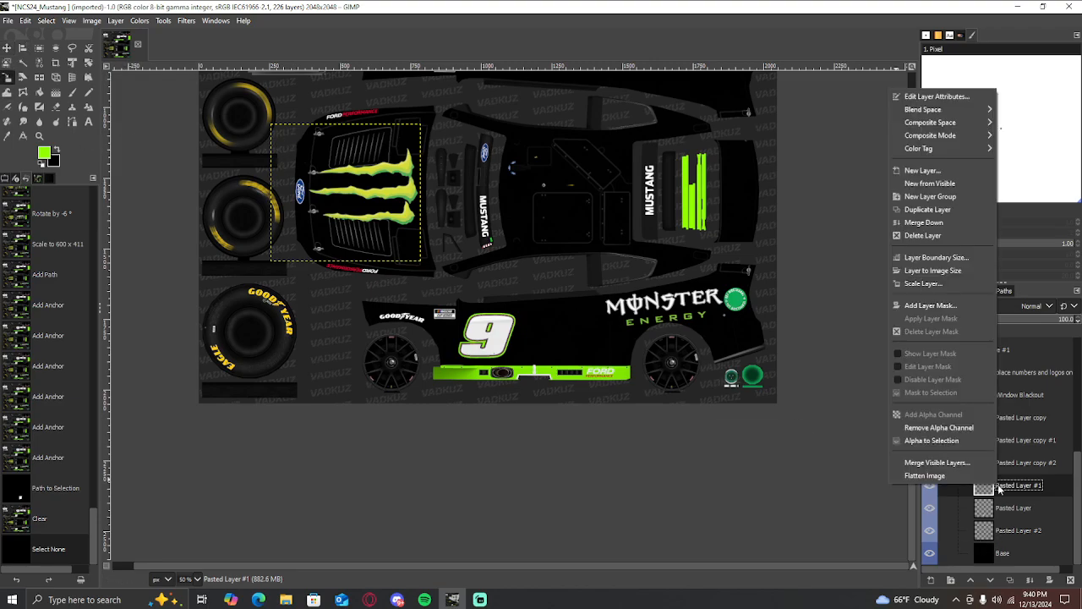
{"action": "left_click", "coordinate": [913, 210]}
Rotate the duplicated claw layer by -90 degrees so the claw stands upright
{"action": "left_click", "coordinate": [88, 64]}
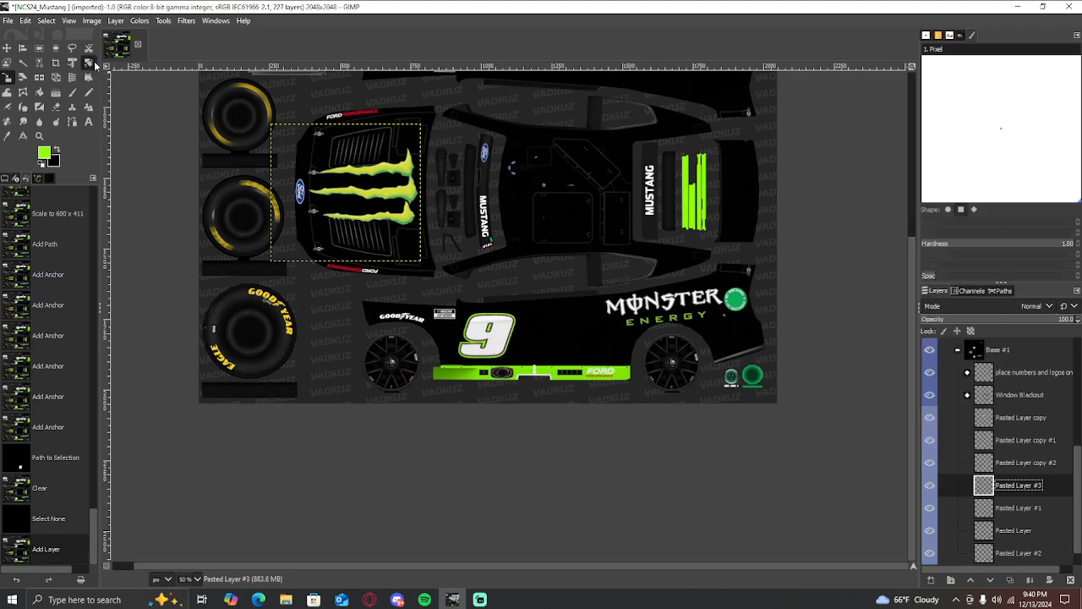
{"action": "left_click", "coordinate": [385, 159]}
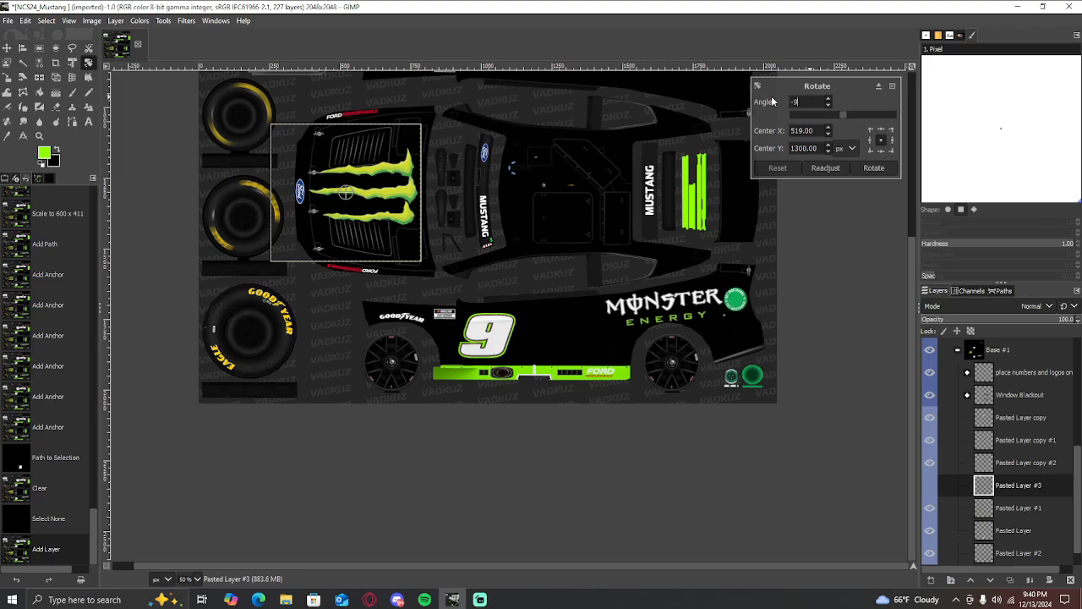
{"action": "key", "text": "Return"}
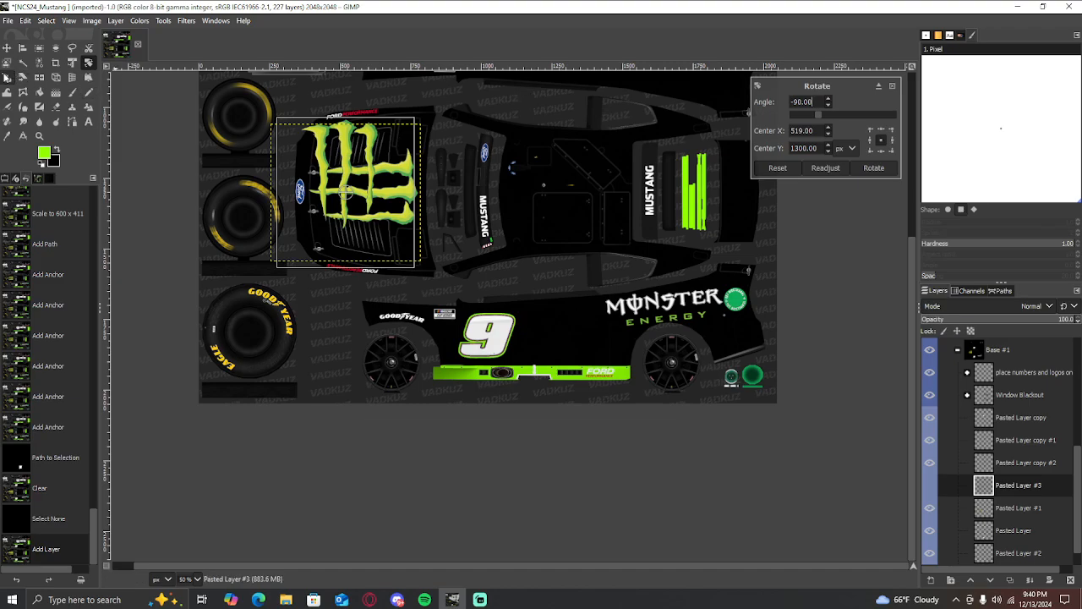
{"action": "key", "text": "Return"}
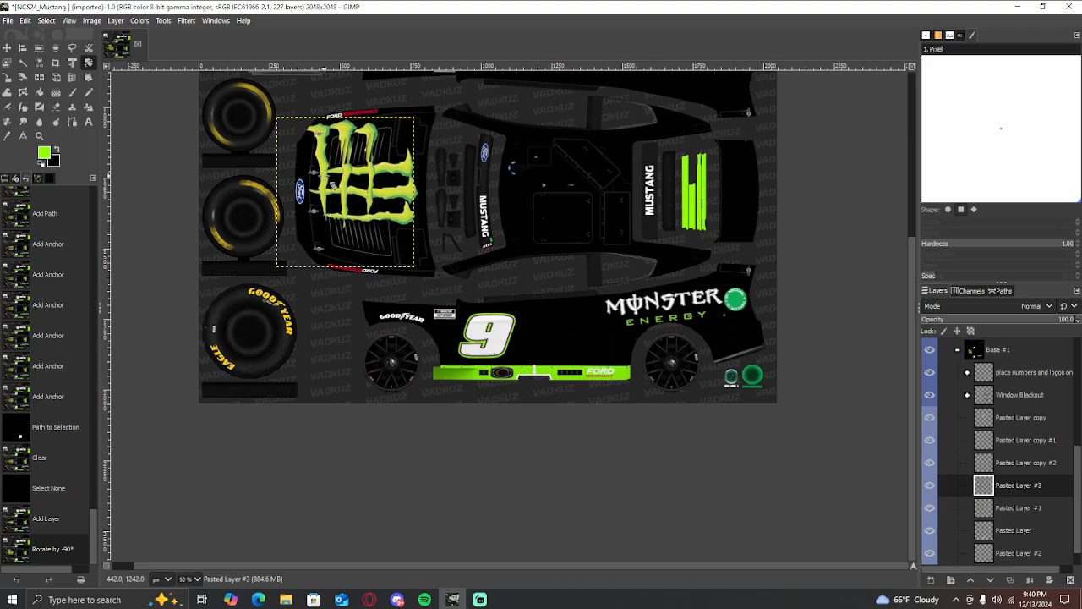
Scale the upright claw to 282 x 309 px and place it between the lower side's number 9 and the Monster wordmark
{"action": "key", "text": "shift+s"}
{"action": "left_click", "coordinate": [336, 183]}
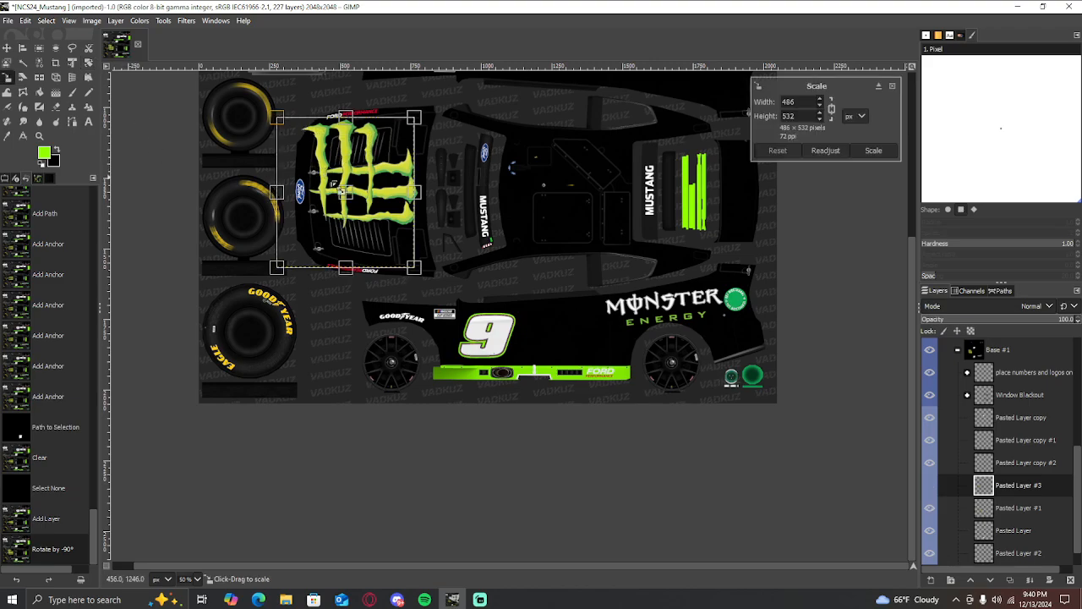
{"action": "left_click_drag", "start_coordinate": [338, 185], "coordinate": [595, 358]}
{"action": "key", "text": "1"}
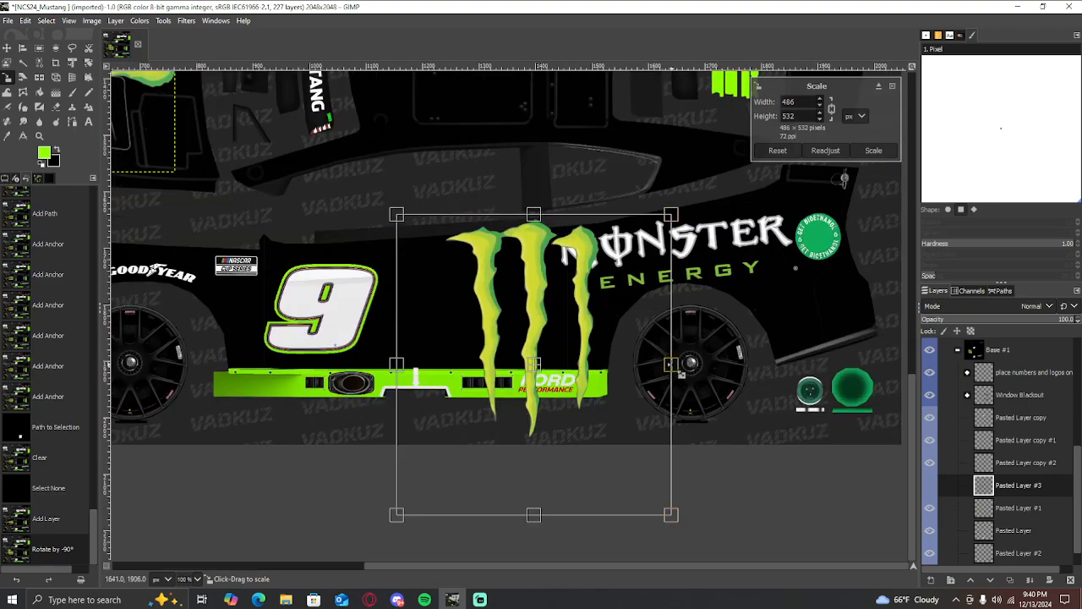
{"action": "left_click_drag", "start_coordinate": [681, 372], "coordinate": [521, 330]}
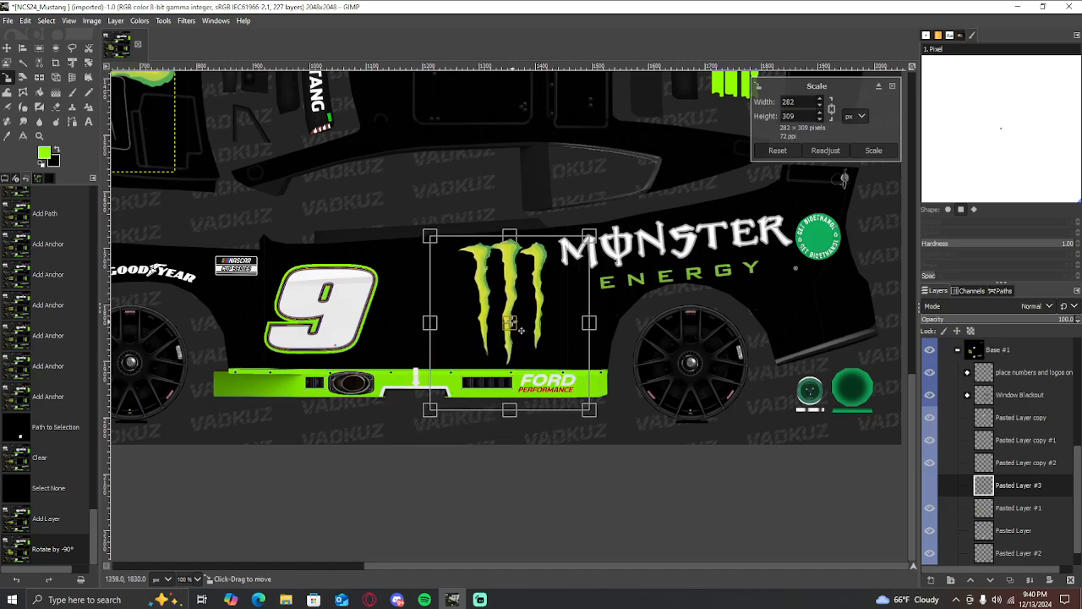
{"action": "key", "text": "m"}
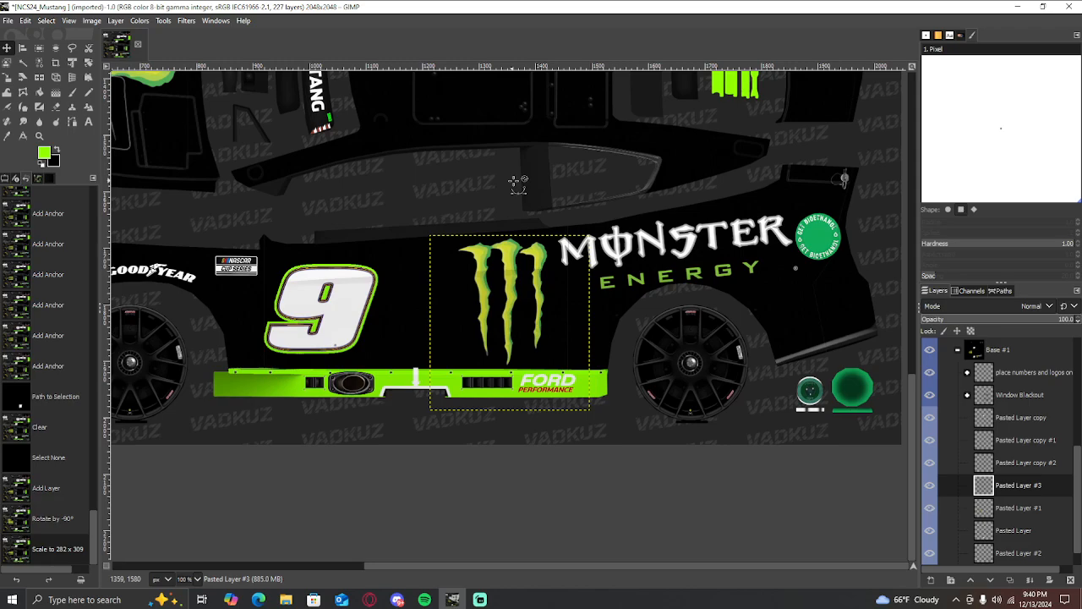
{"action": "scroll", "coordinate": [517, 184], "scroll_direction": "down", "scroll_amount": 2}
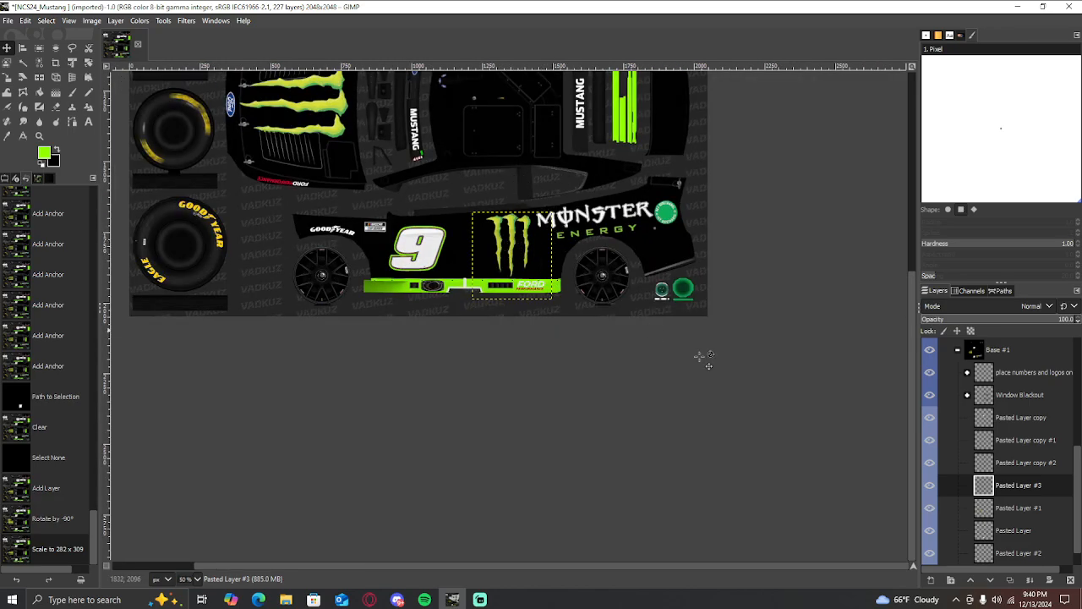
Check which artwork each pasted layer holds by selecting Pasted Layer #1, #3, Pasted Layer and #2 one after another
{"action": "left_click", "coordinate": [997, 508]}
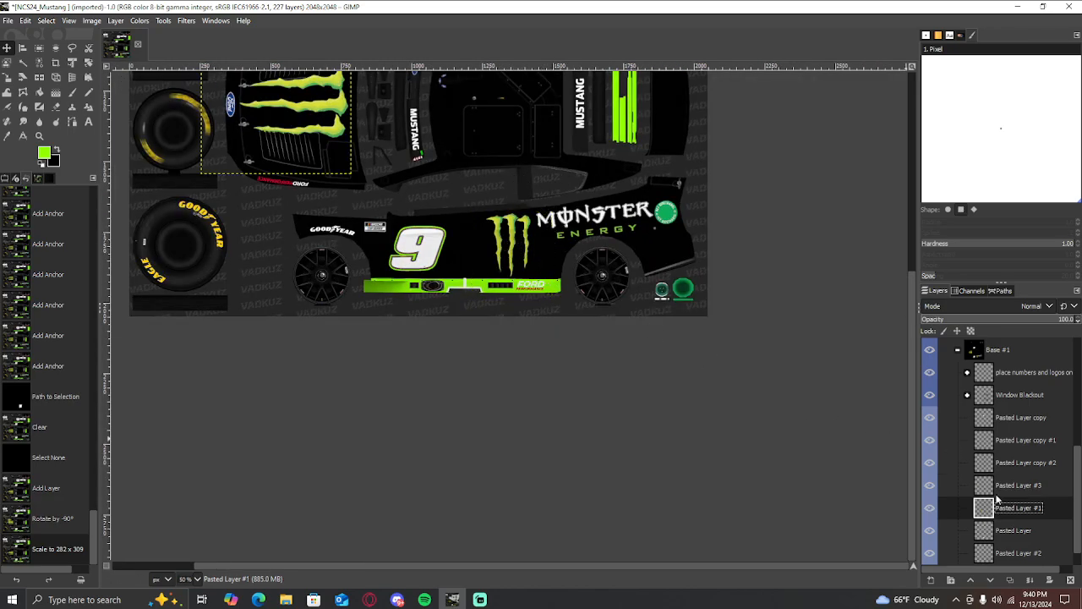
{"action": "left_click", "coordinate": [1000, 489]}
{"action": "left_click", "coordinate": [1003, 530]}
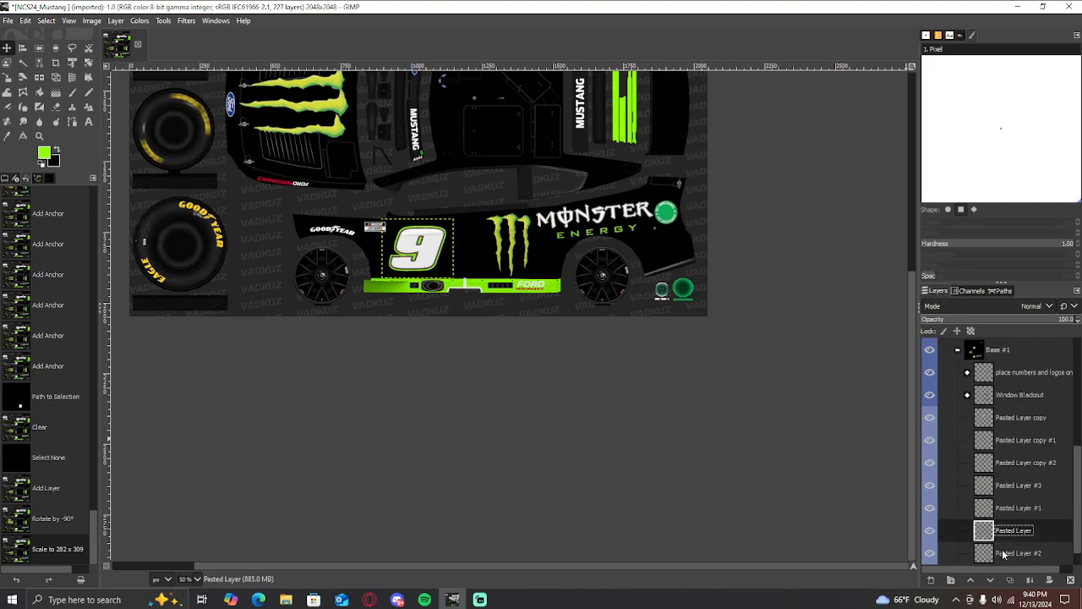
{"action": "left_click", "coordinate": [1004, 554]}
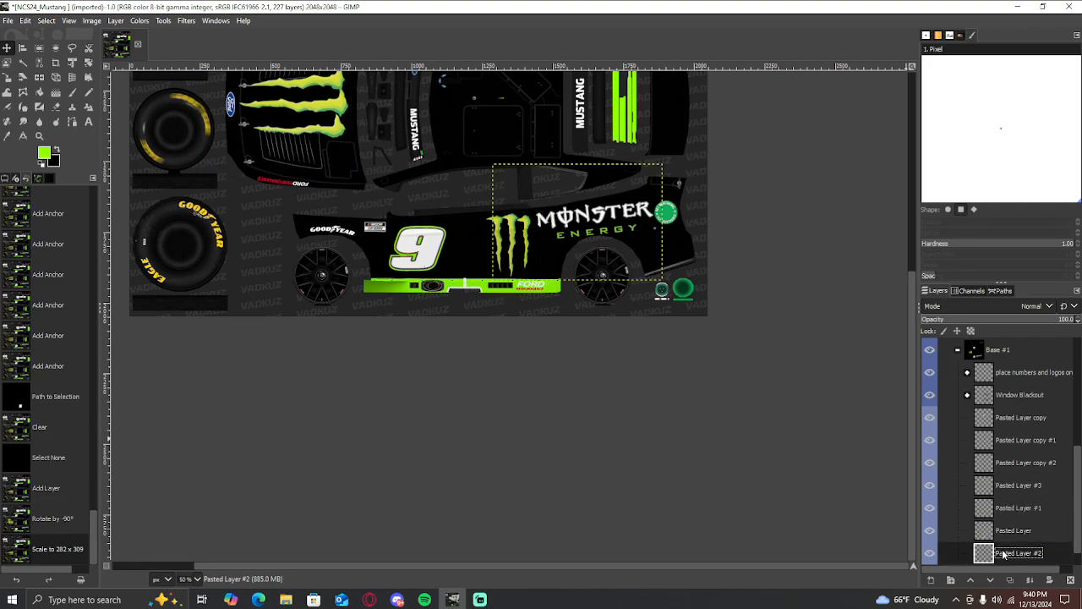
{"action": "scroll", "coordinate": [1011, 509], "scroll_direction": "down", "scroll_amount": 1}
{"action": "left_click", "coordinate": [1011, 509]}
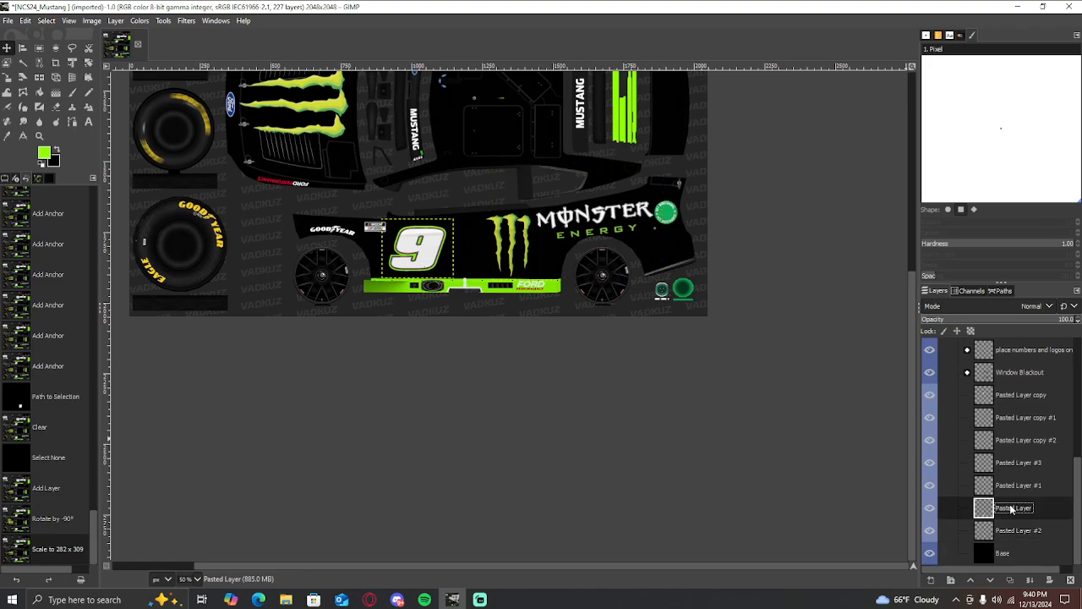
{"action": "left_click", "coordinate": [1002, 531]}
{"action": "left_click", "coordinate": [1002, 511]}
{"action": "left_click", "coordinate": [996, 530]}
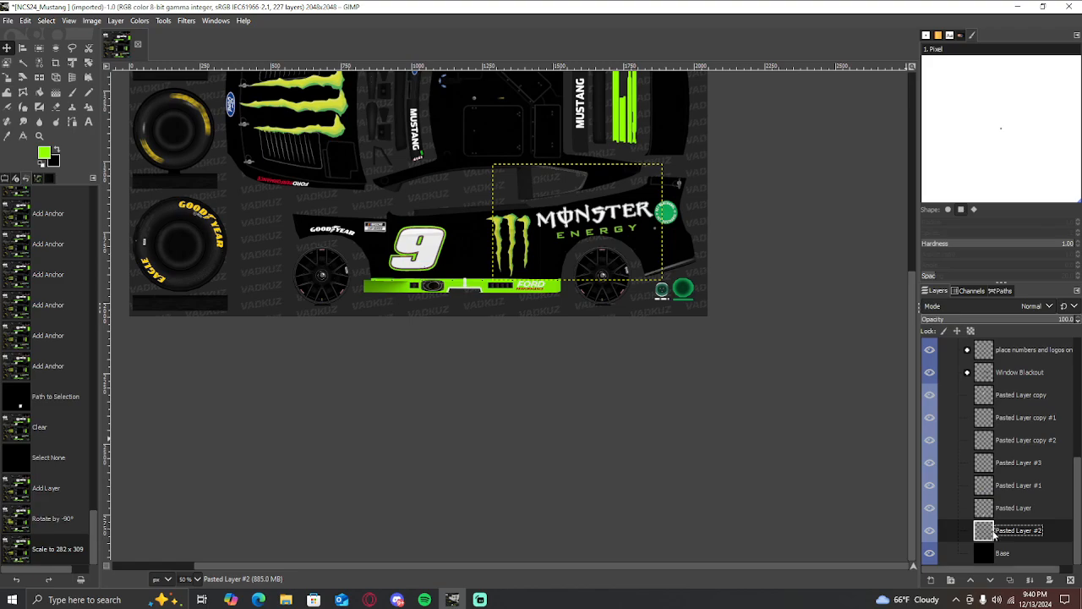
Move the lower side's claw layer, Pasted Layer #3, directly above the wordmark layer, Pasted Layer #2
{"action": "mouse_move", "coordinate": [990, 531]}
{"action": "left_mouse_down"}
{"action": "mouse_move", "coordinate": [1009, 534]}
{"action": "mouse_move", "coordinate": [1008, 370]}
{"action": "mouse_move", "coordinate": [1005, 542]}
{"action": "left_mouse_up"}
{"action": "left_click", "coordinate": [1005, 487]}
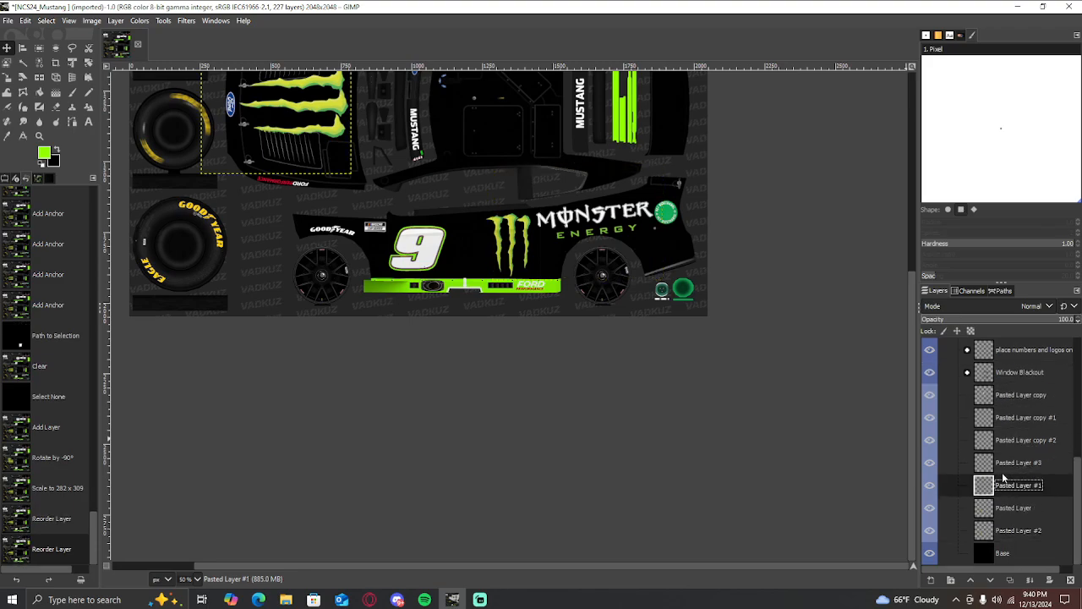
{"action": "left_click", "coordinate": [1004, 469]}
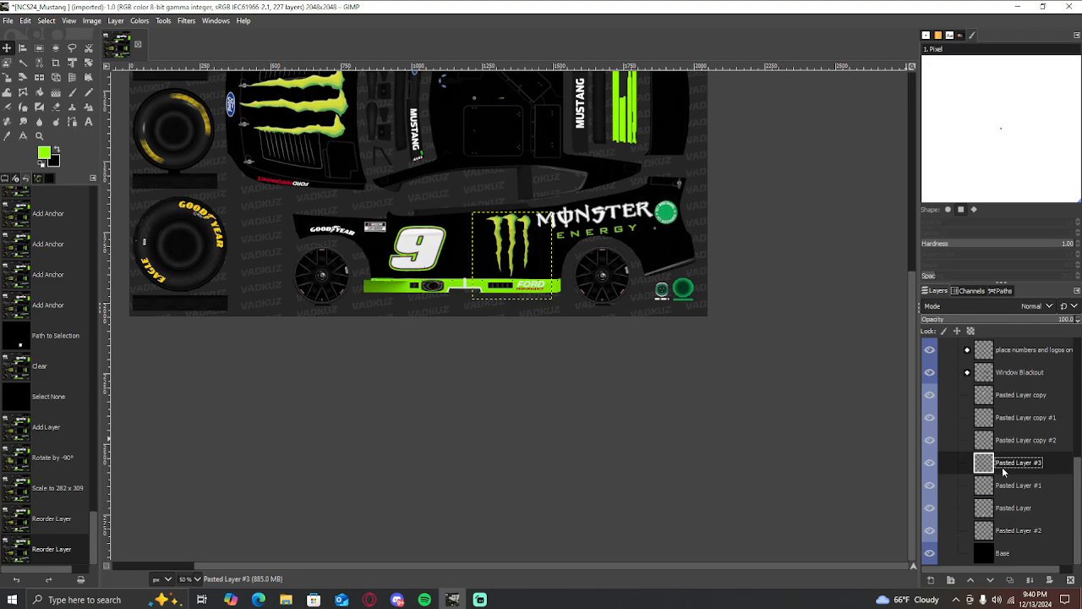
{"action": "left_click_drag", "start_coordinate": [1004, 473], "coordinate": [1004, 525]}
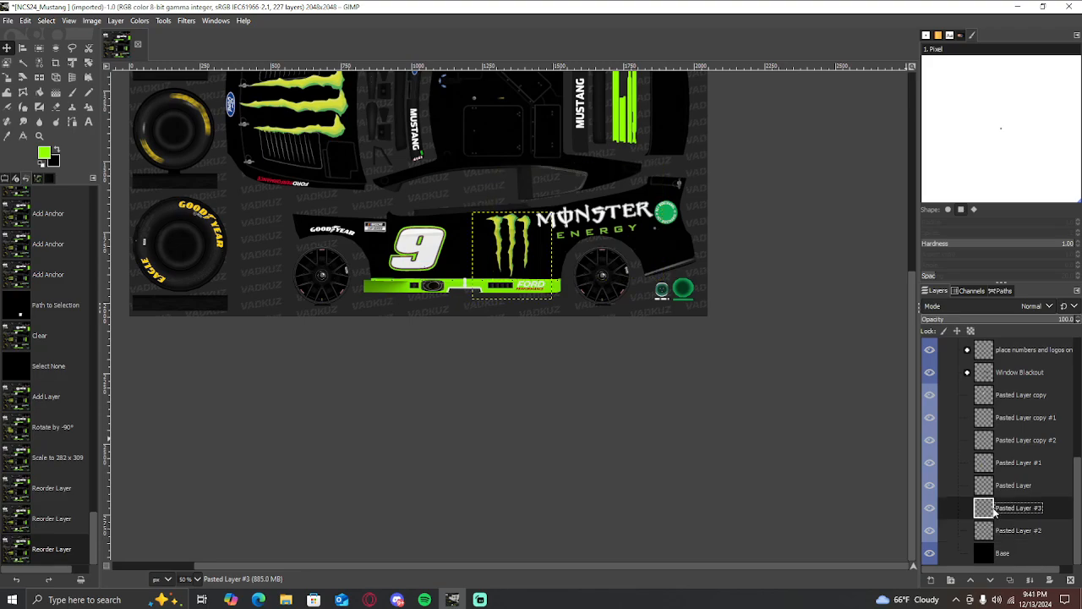
Merge the lower side's claw layer down into the wordmark layer, Pasted Layer #2
{"action": "left_click", "coordinate": [993, 531]}
{"action": "left_click", "coordinate": [986, 509]}
{"action": "right_click", "coordinate": [986, 510]}
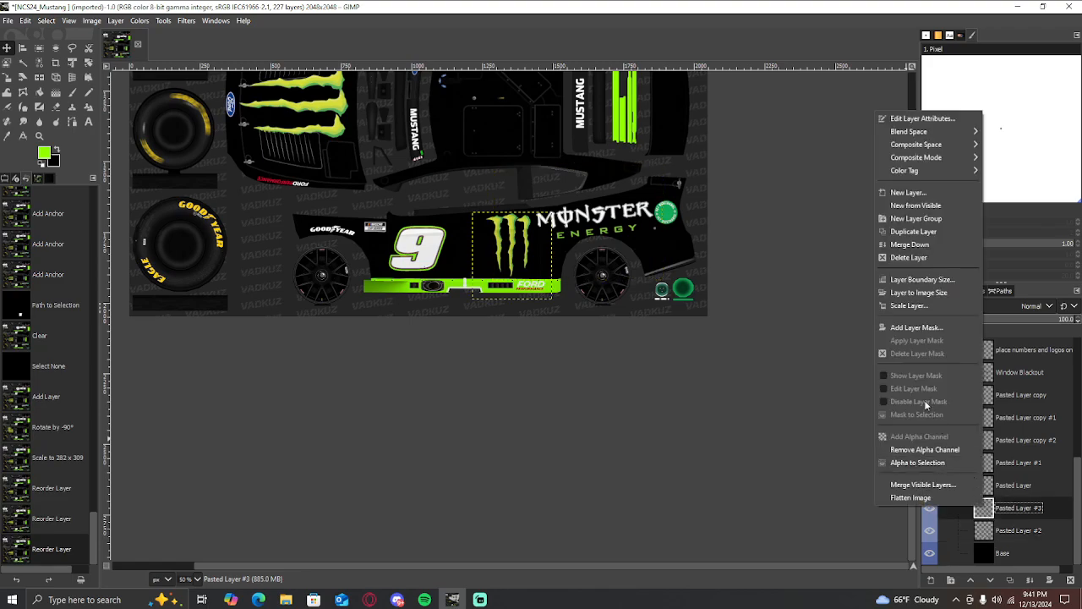
{"action": "left_click", "coordinate": [905, 244]}
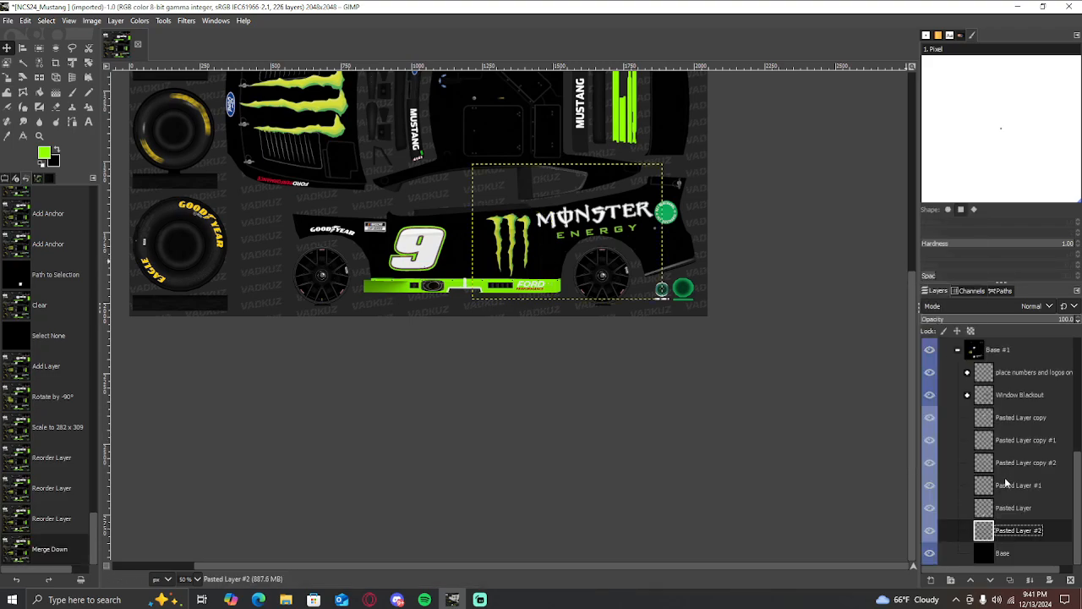
Shift the merged claw and wordmark slightly up and to the right with the Scale tool, keeping 674 x 480 px
{"action": "left_click", "coordinate": [6, 77]}
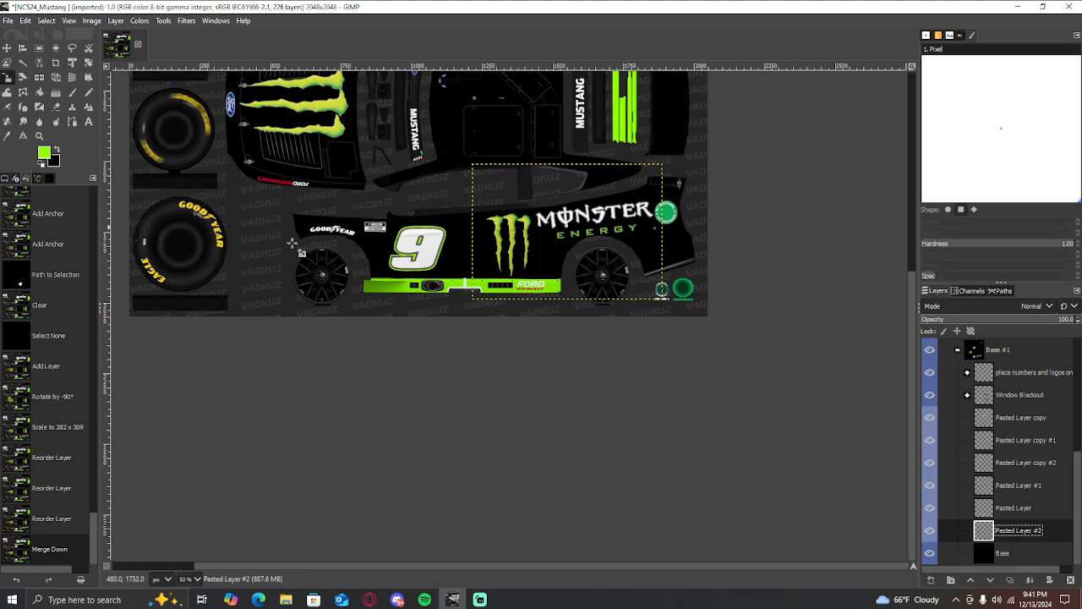
{"action": "left_click", "coordinate": [582, 240]}
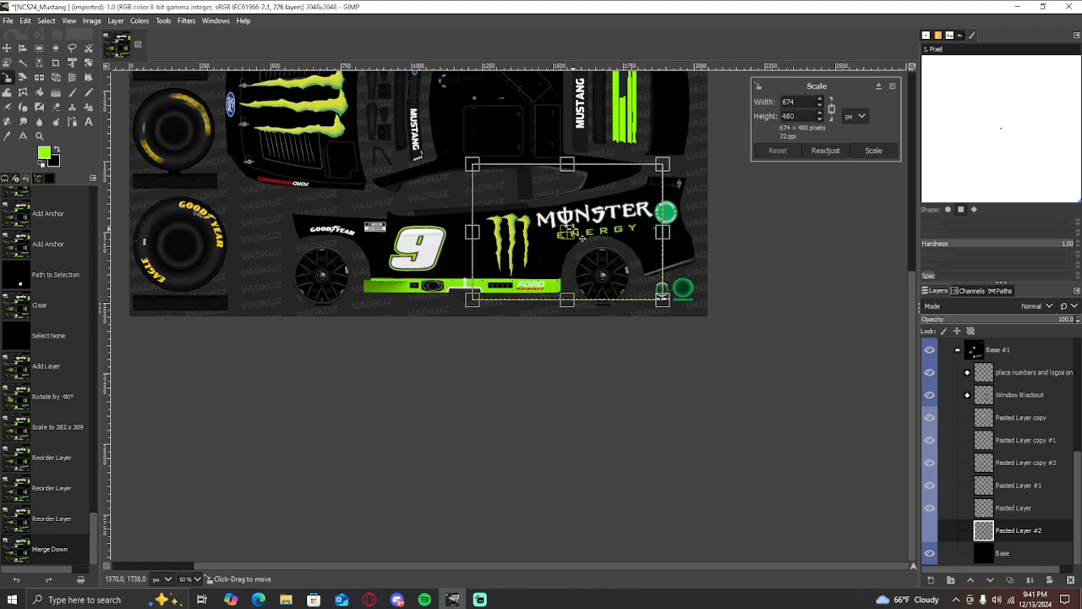
{"action": "mouse_move", "coordinate": [579, 241]}
{"action": "left_mouse_down"}
{"action": "mouse_move", "coordinate": [538, 215]}
{"action": "mouse_move", "coordinate": [430, 252]}
{"action": "mouse_move", "coordinate": [462, 217]}
{"action": "mouse_move", "coordinate": [541, 283]}
{"action": "mouse_move", "coordinate": [468, 256]}
{"action": "mouse_move", "coordinate": [581, 236]}
{"action": "left_mouse_up"}
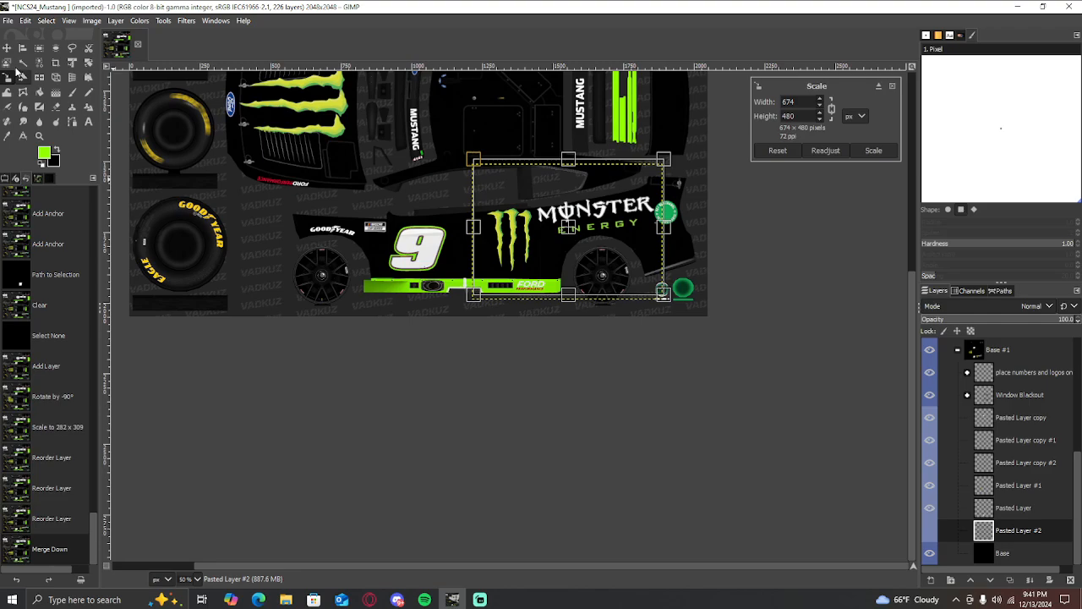
{"action": "left_click", "coordinate": [8, 51]}
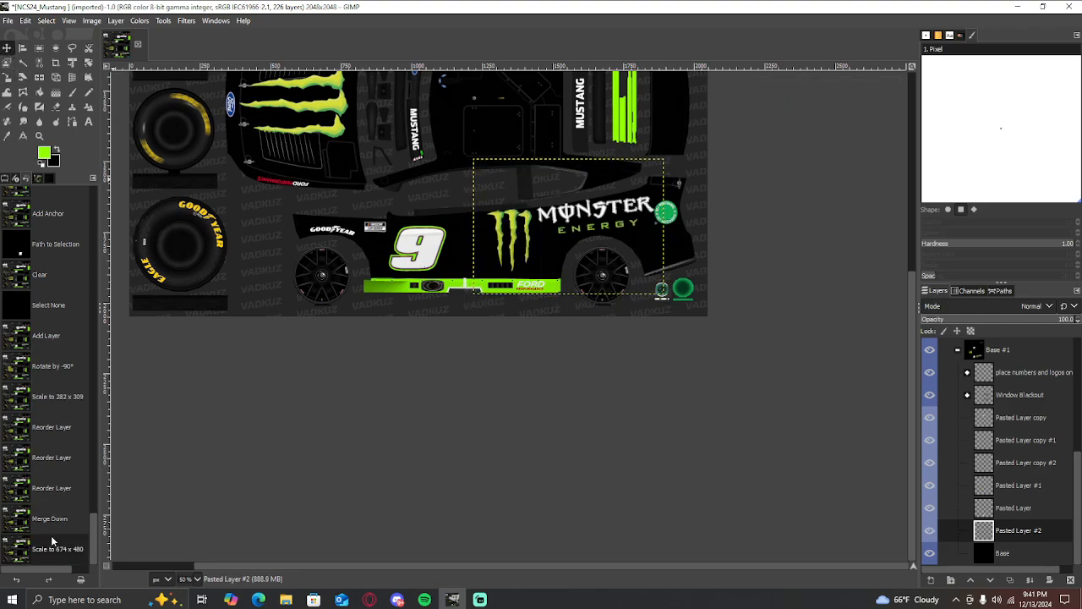
Revert the image history to the last layer reorder, undoing the merge and the shift of the combined logo
{"action": "left_click", "coordinate": [48, 527]}
{"action": "left_click", "coordinate": [47, 490]}
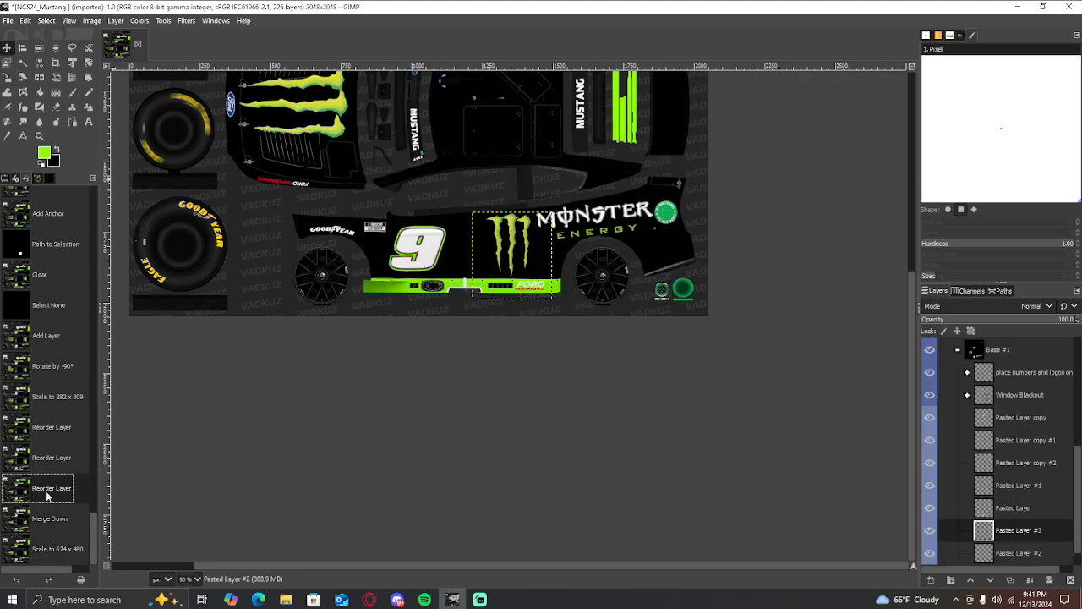
{"action": "left_click", "coordinate": [46, 459]}
{"action": "left_click", "coordinate": [51, 490]}
Duplicate the lower side's claw layer, Pasted Layer #3, and rotate the copy by 180 degrees
{"action": "right_click", "coordinate": [974, 534]}
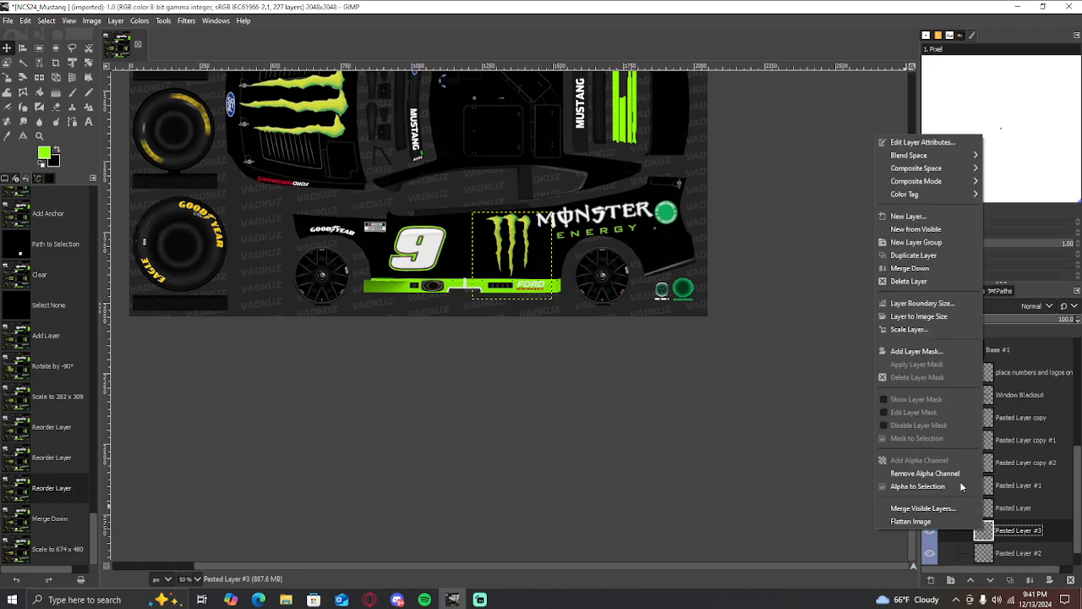
{"action": "left_click", "coordinate": [906, 255]}
{"action": "key", "text": "shift+r"}
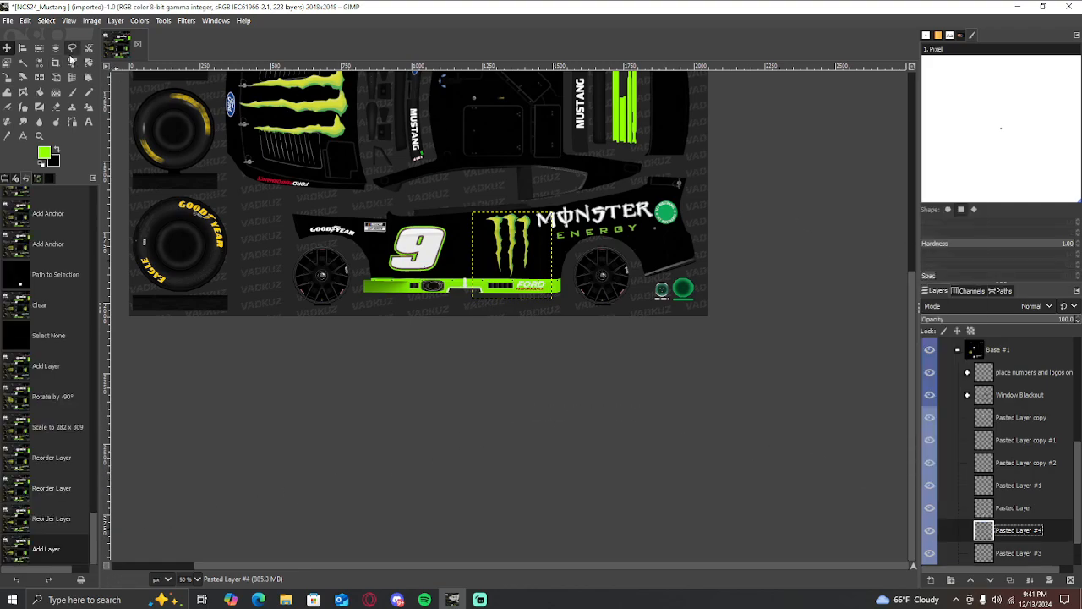
{"action": "left_click", "coordinate": [595, 201]}
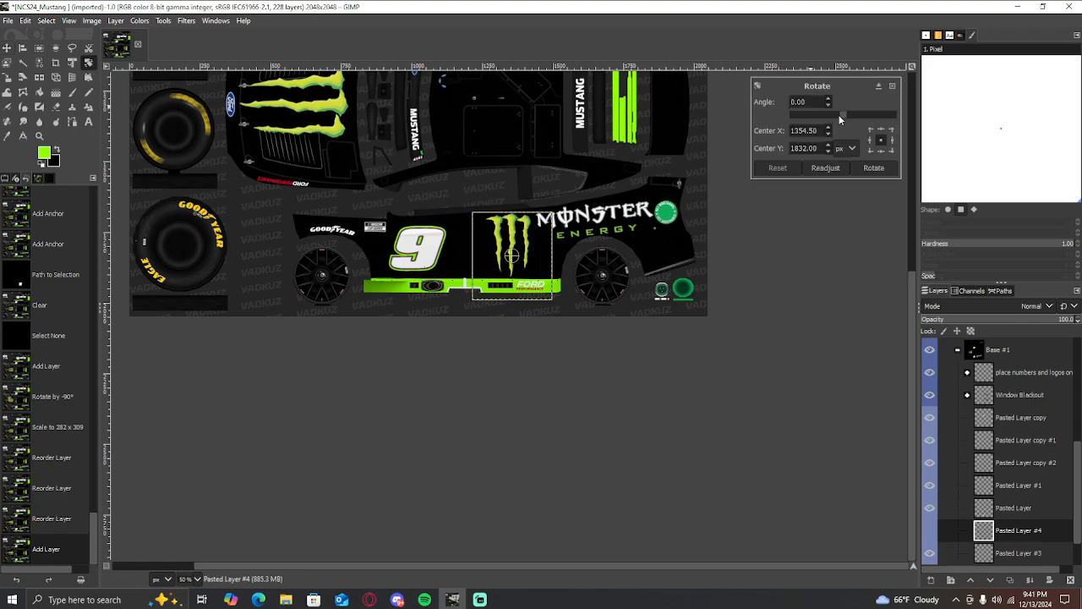
{"action": "left_click_drag", "start_coordinate": [839, 119], "coordinate": [897, 116]}
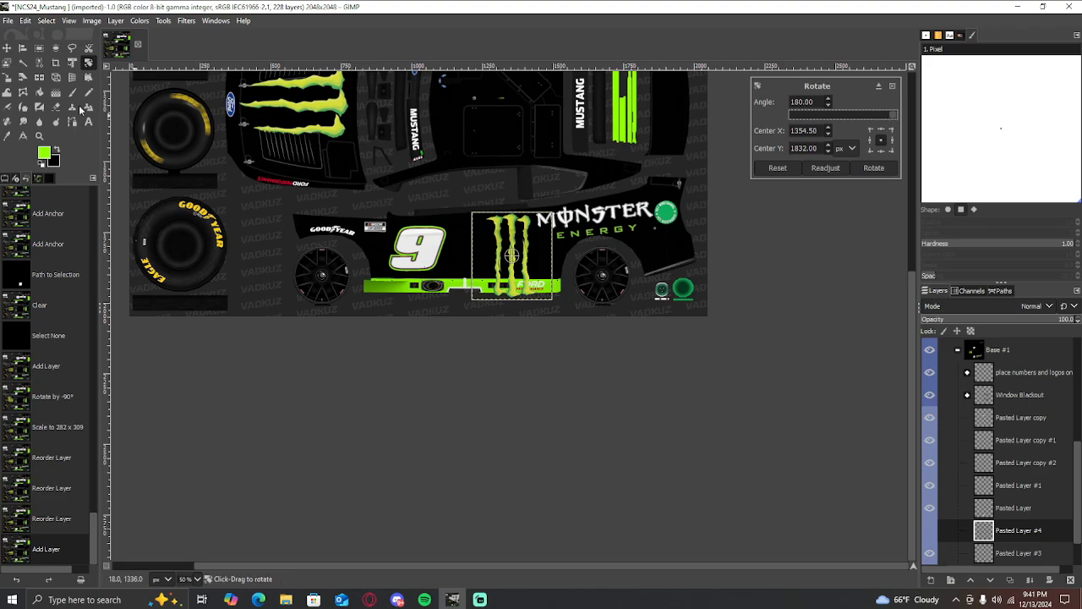
{"action": "key", "text": "Return"}
Scale the rotated claw to 283 x 310 px and place it on the upper side panel behind the upside-down number 9
{"action": "scroll", "coordinate": [533, 319], "scroll_direction": "up", "scroll_amount": 2}
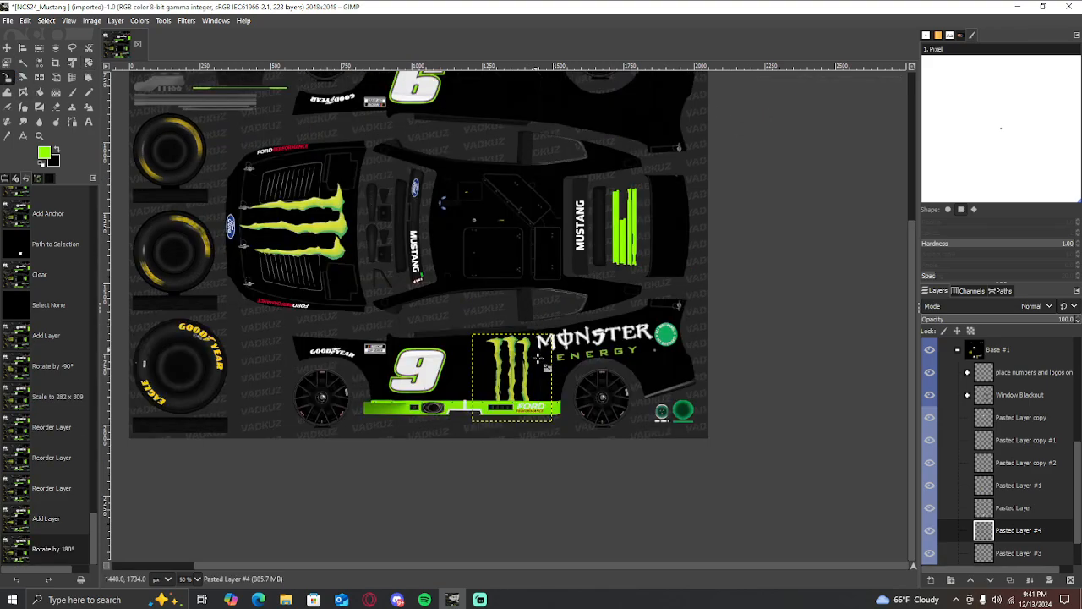
{"action": "left_click", "coordinate": [537, 378]}
{"action": "left_click_drag", "start_coordinate": [513, 377], "coordinate": [520, 119]}
{"action": "scroll", "coordinate": [520, 122], "scroll_direction": "up", "scroll_amount": 2}
{"action": "left_click_drag", "start_coordinate": [530, 248], "coordinate": [533, 212]}
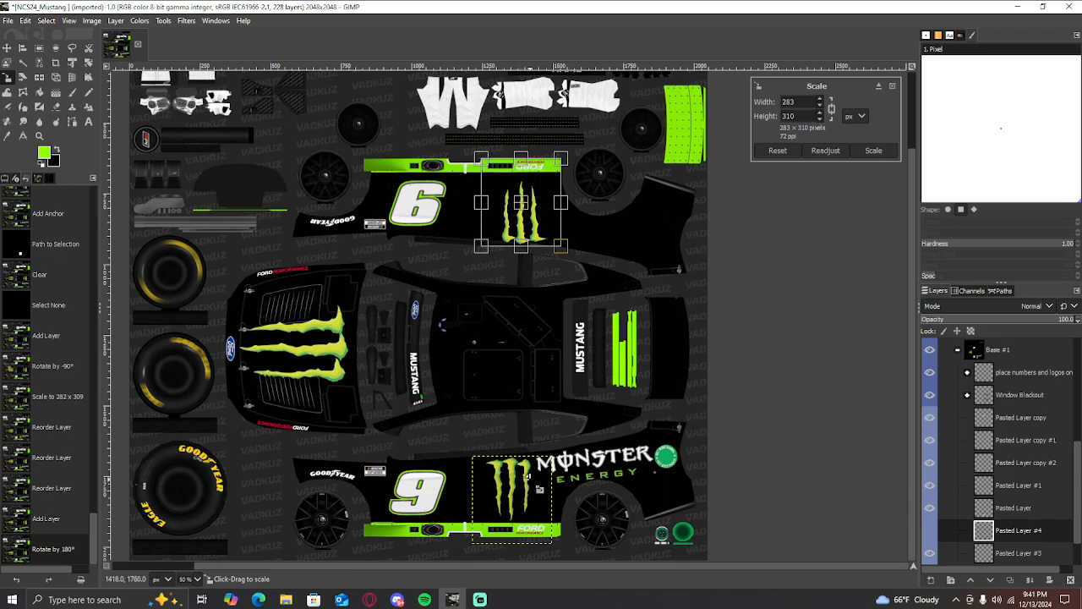
{"action": "scroll", "coordinate": [521, 489], "scroll_direction": "up", "scroll_amount": 3}
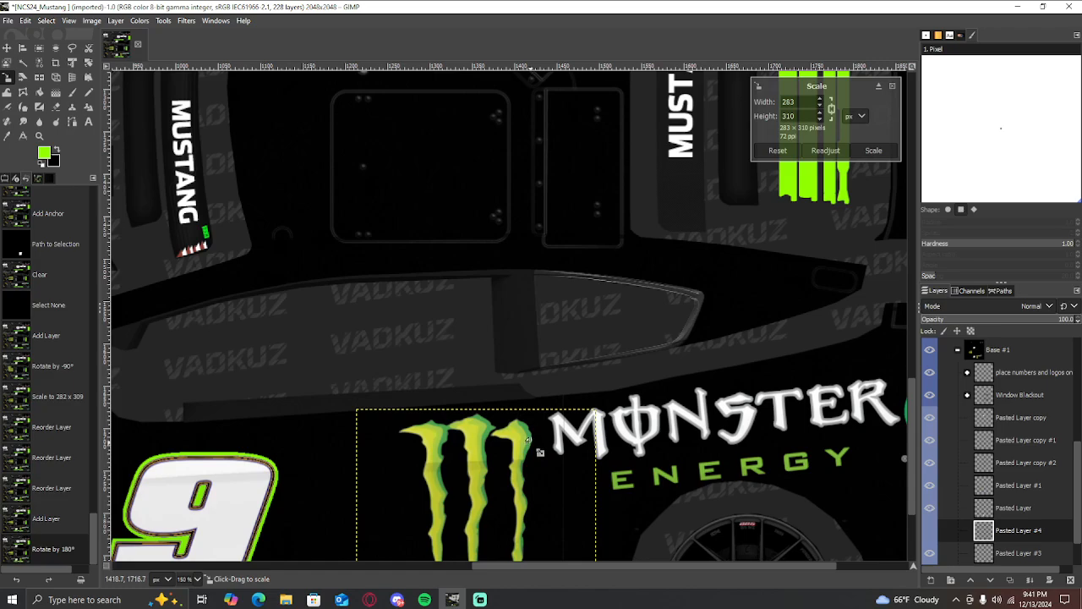
{"action": "scroll", "coordinate": [528, 440], "scroll_direction": "up", "scroll_amount": 12}
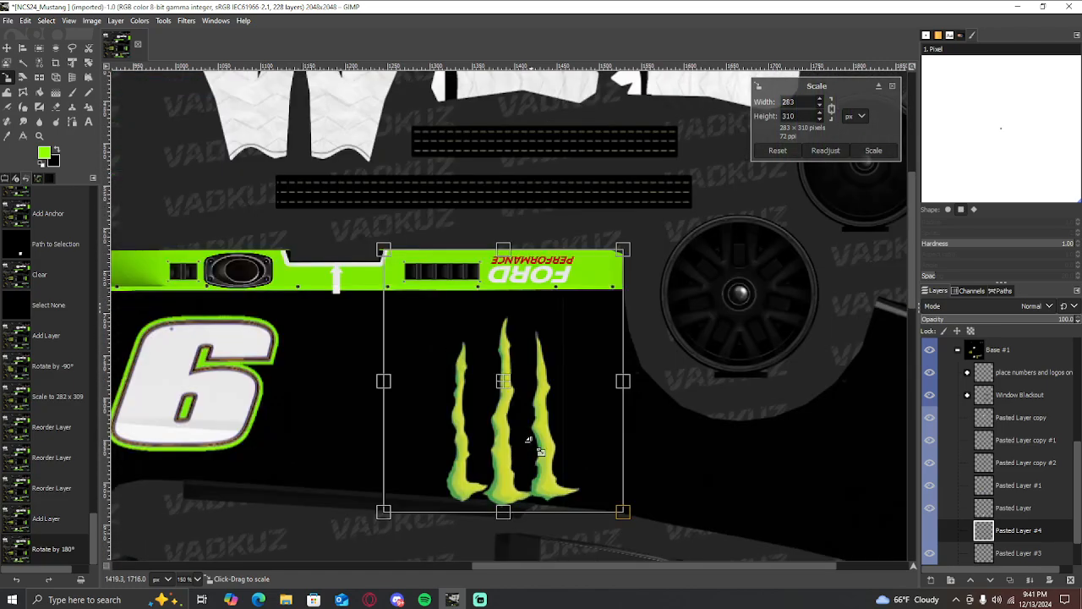
{"action": "left_click_drag", "start_coordinate": [510, 391], "coordinate": [459, 373]}
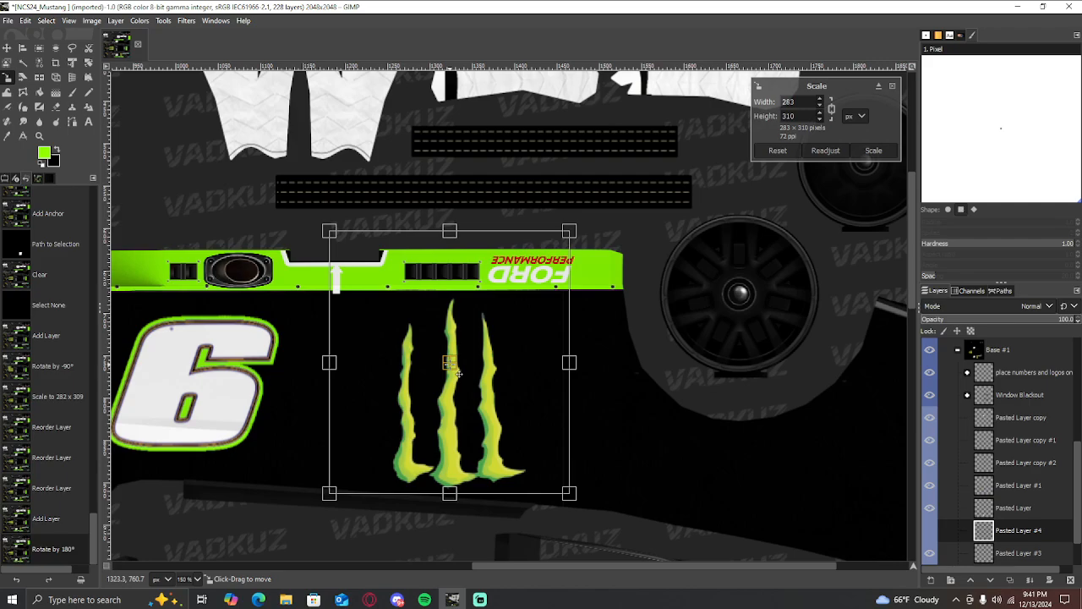
{"action": "left_click", "coordinate": [7, 47]}
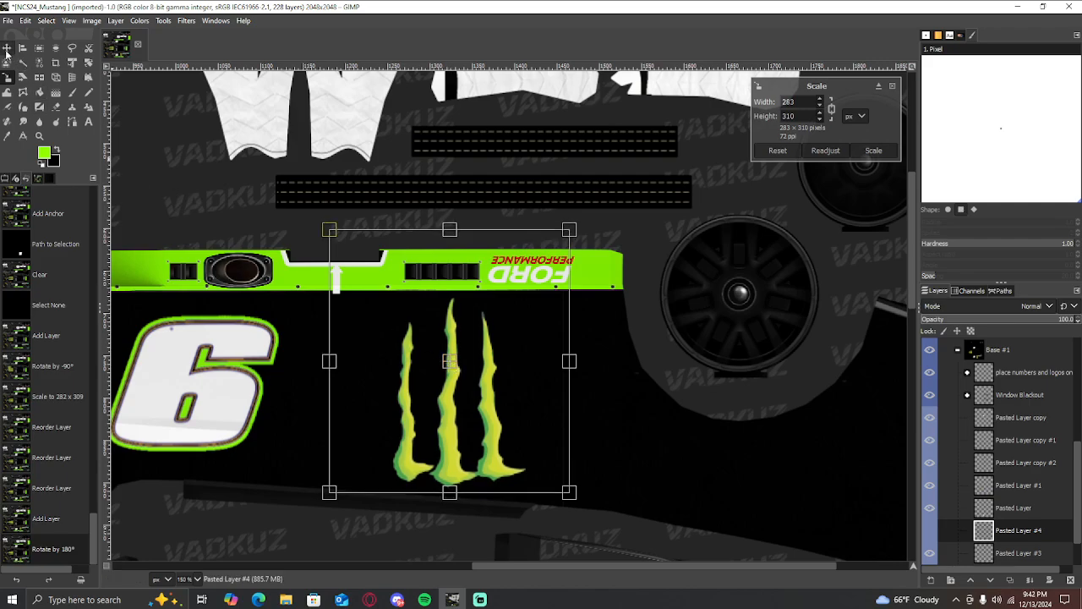
Show the Wireframe White layer to compare the upper side's claw with the body lines, and hide the wireframe again
{"action": "scroll", "coordinate": [977, 412], "scroll_direction": "up", "scroll_amount": 5}
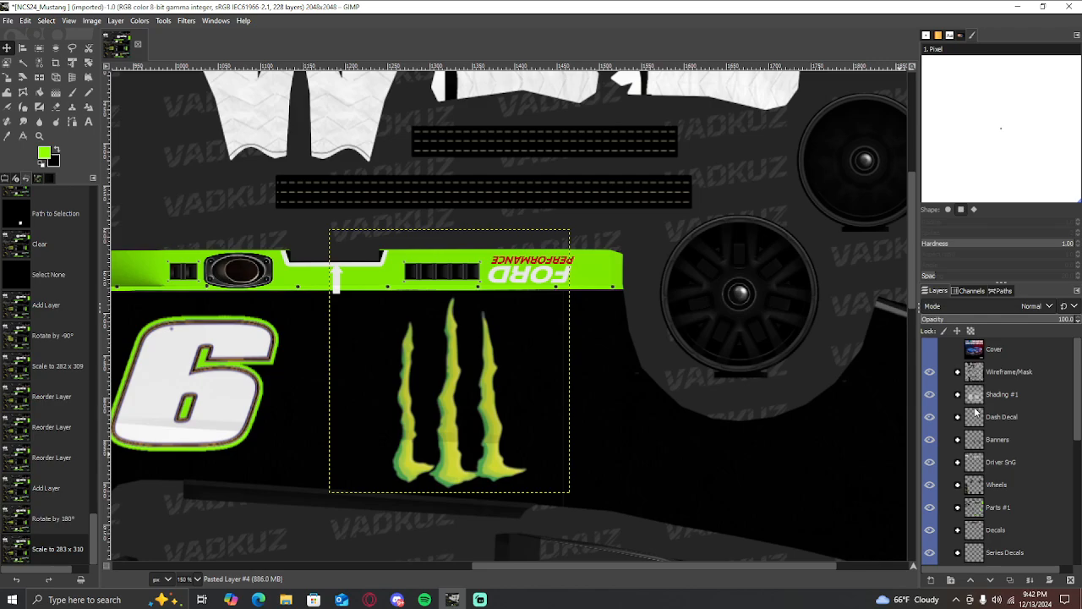
{"action": "left_click", "coordinate": [959, 372]}
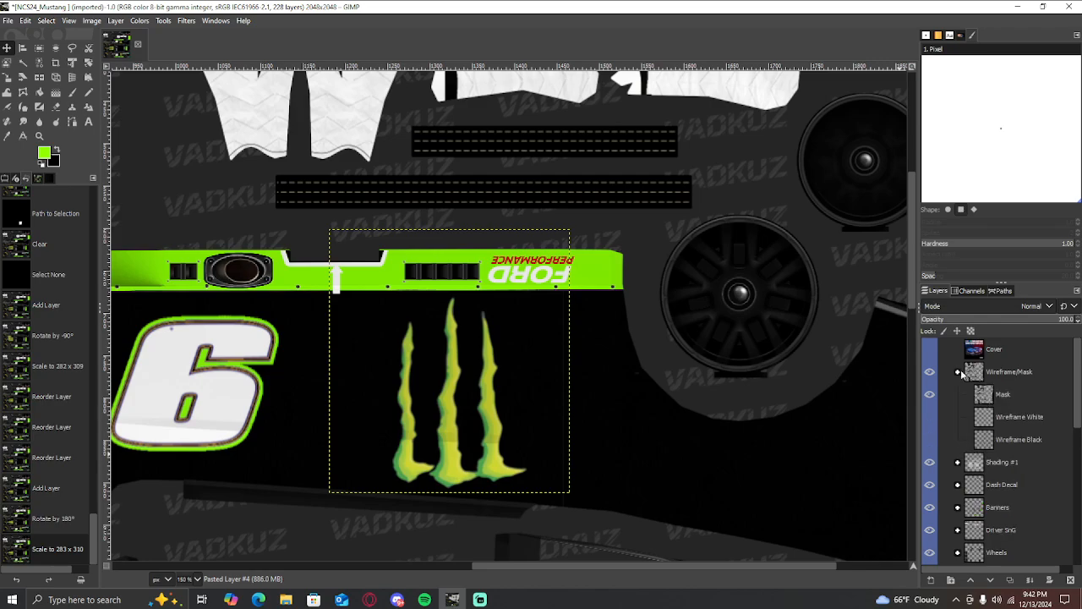
{"action": "left_click", "coordinate": [930, 416]}
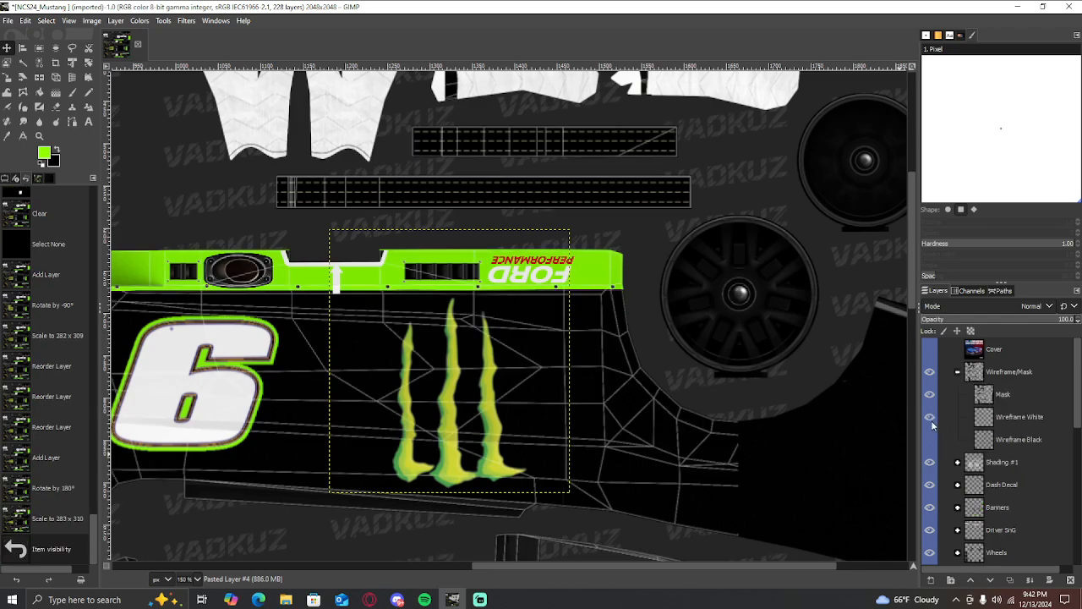
{"action": "left_click", "coordinate": [959, 373]}
{"action": "scroll", "coordinate": [566, 456], "scroll_direction": "down", "scroll_amount": 10}
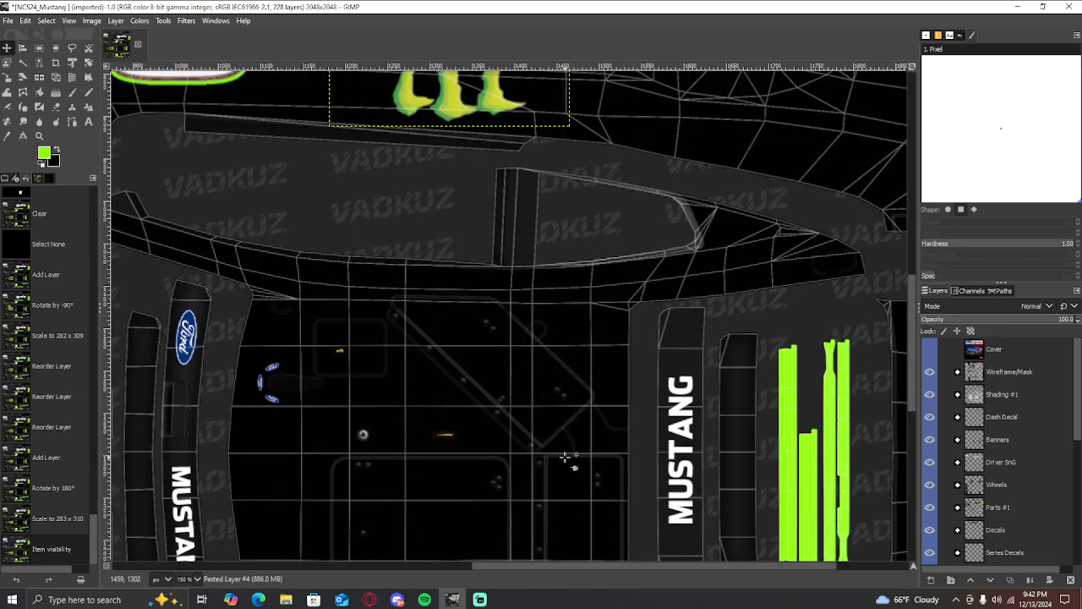
{"action": "scroll", "coordinate": [535, 439], "scroll_direction": "up", "scroll_amount": 2}
{"action": "scroll", "coordinate": [533, 440], "scroll_direction": "up", "scroll_amount": 5}
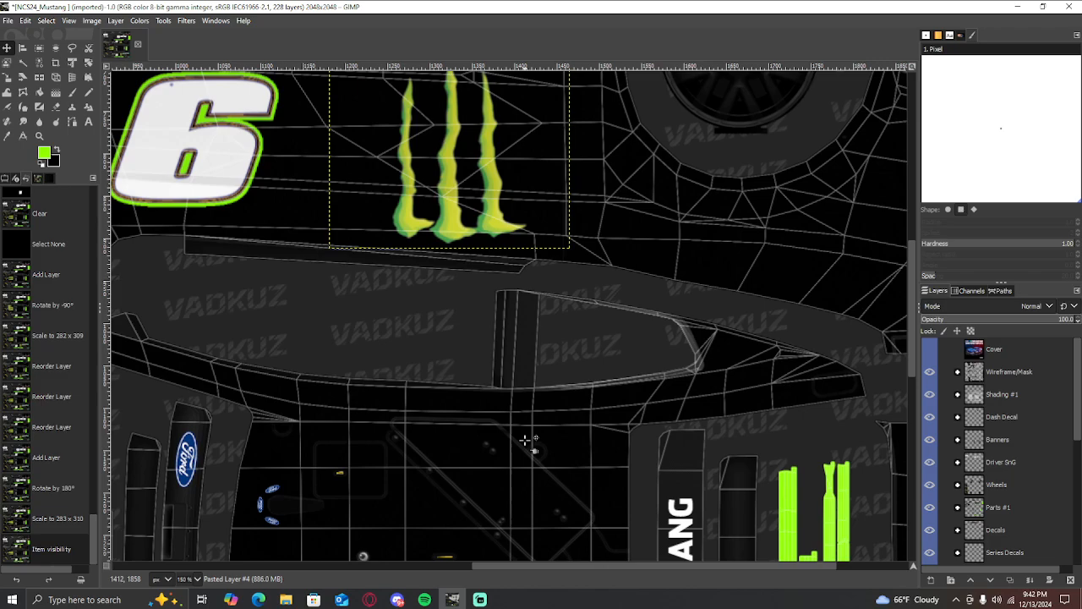
{"action": "left_click", "coordinate": [958, 372]}
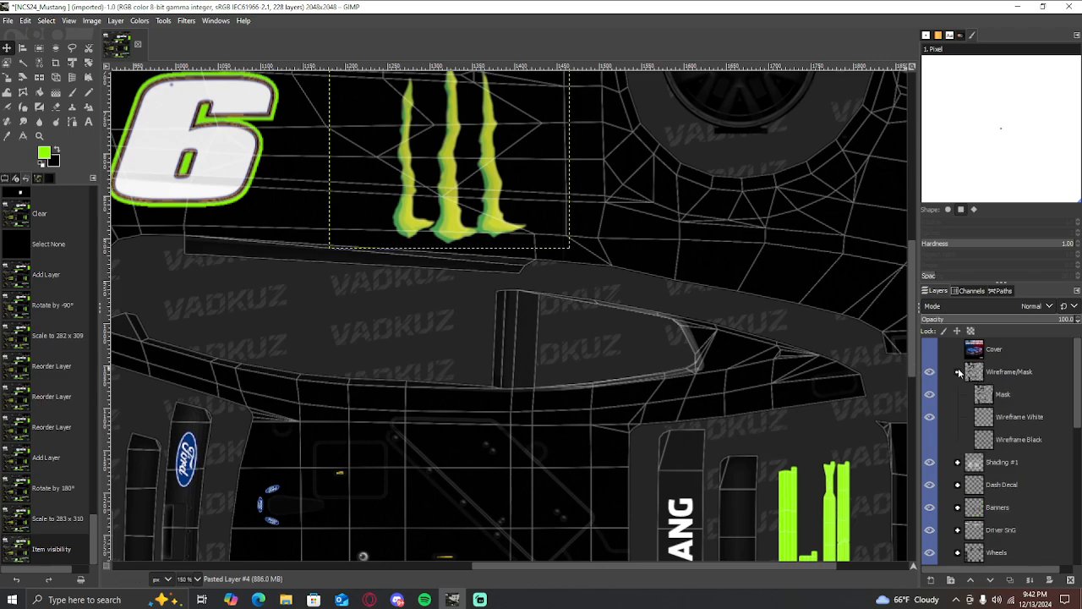
{"action": "left_click", "coordinate": [930, 417]}
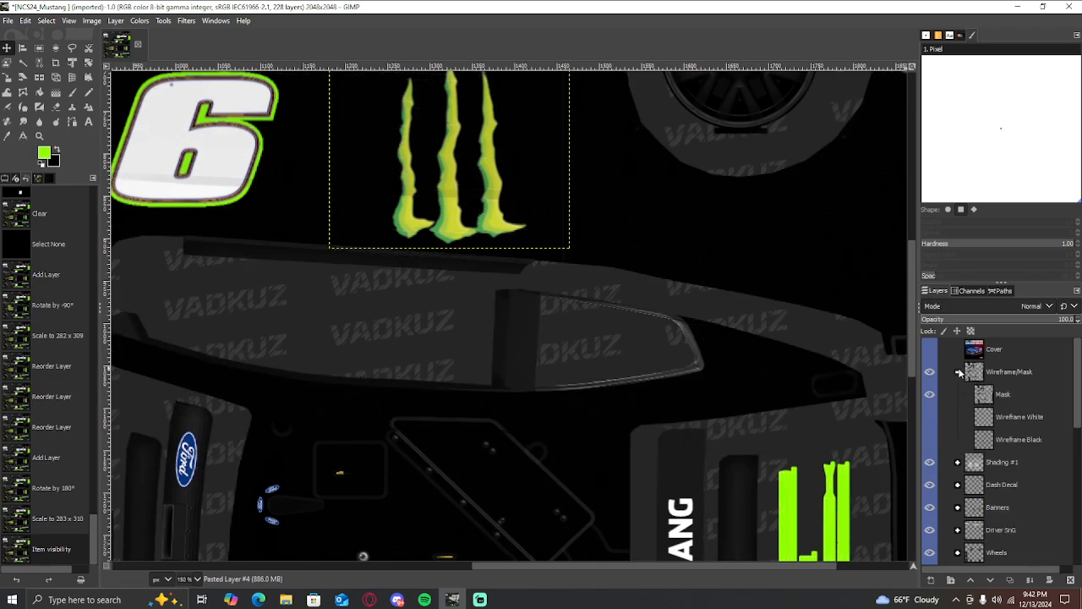
{"action": "left_click", "coordinate": [958, 371]}
Duplicate the lower side's Monster Energy wordmark layer, Pasted Layer #2, and rotate the copy by 180 degrees
{"action": "scroll", "coordinate": [947, 431], "scroll_direction": "down", "scroll_amount": 10}
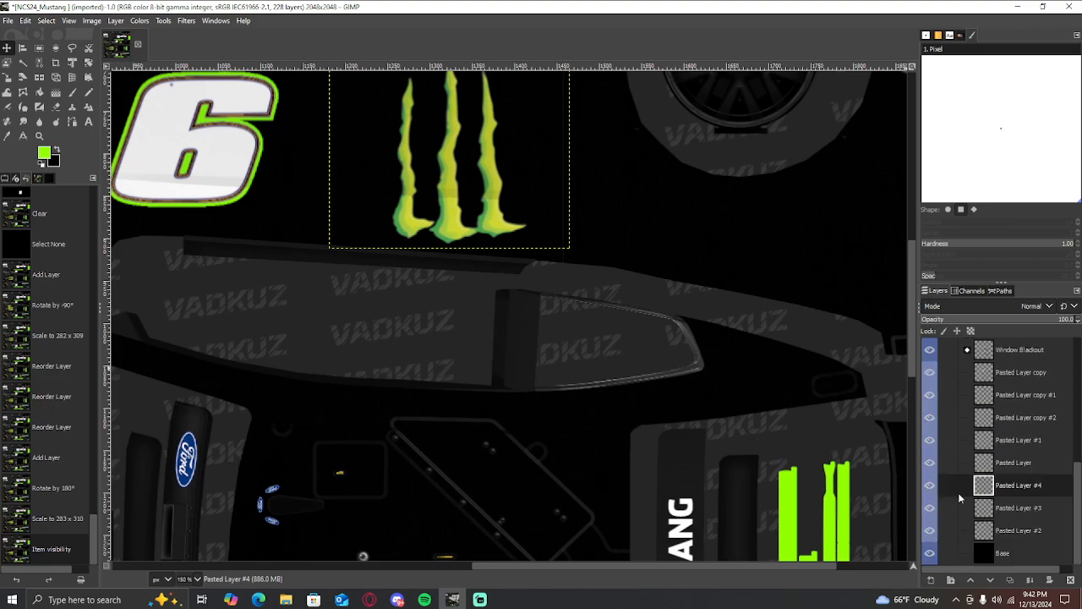
{"action": "scroll", "coordinate": [498, 314], "scroll_direction": "down", "scroll_amount": 4}
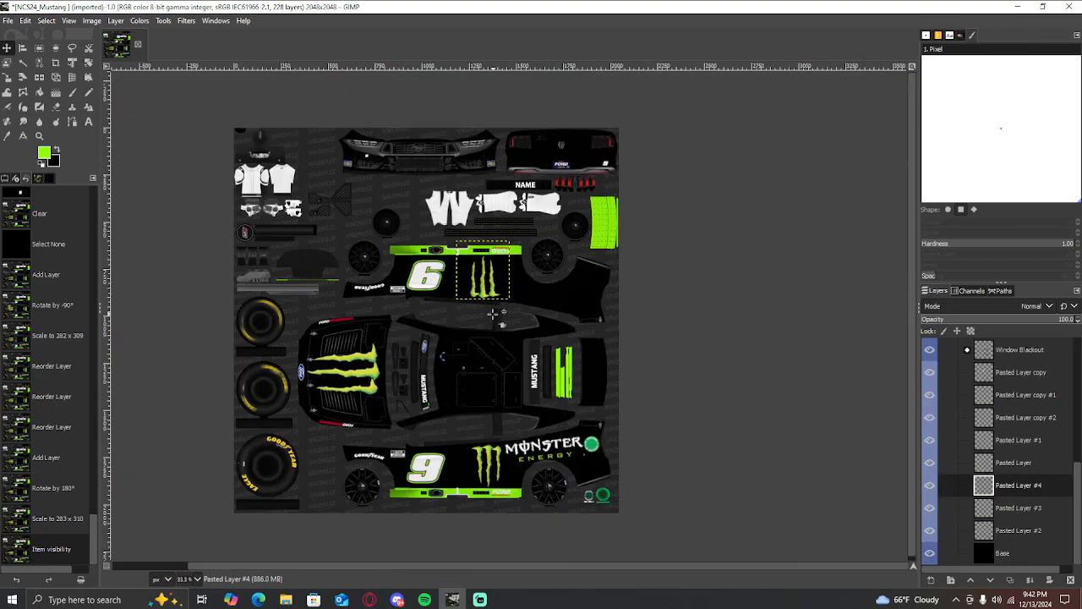
{"action": "scroll", "coordinate": [506, 467], "scroll_direction": "up", "scroll_amount": 2}
{"action": "left_click", "coordinate": [1012, 510]}
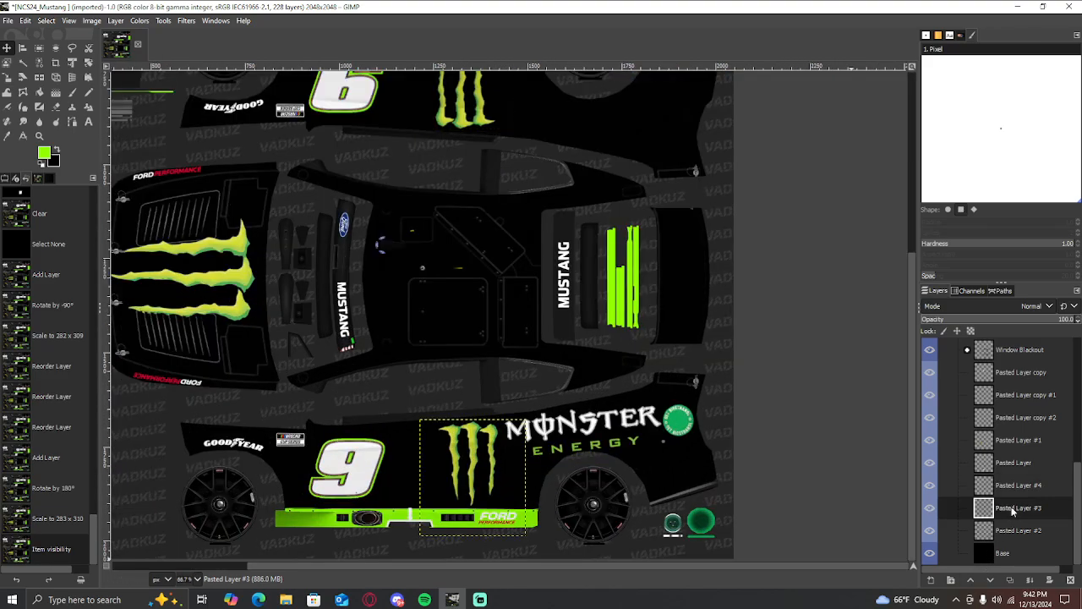
{"action": "left_click", "coordinate": [1009, 532]}
{"action": "right_click", "coordinate": [1009, 532]}
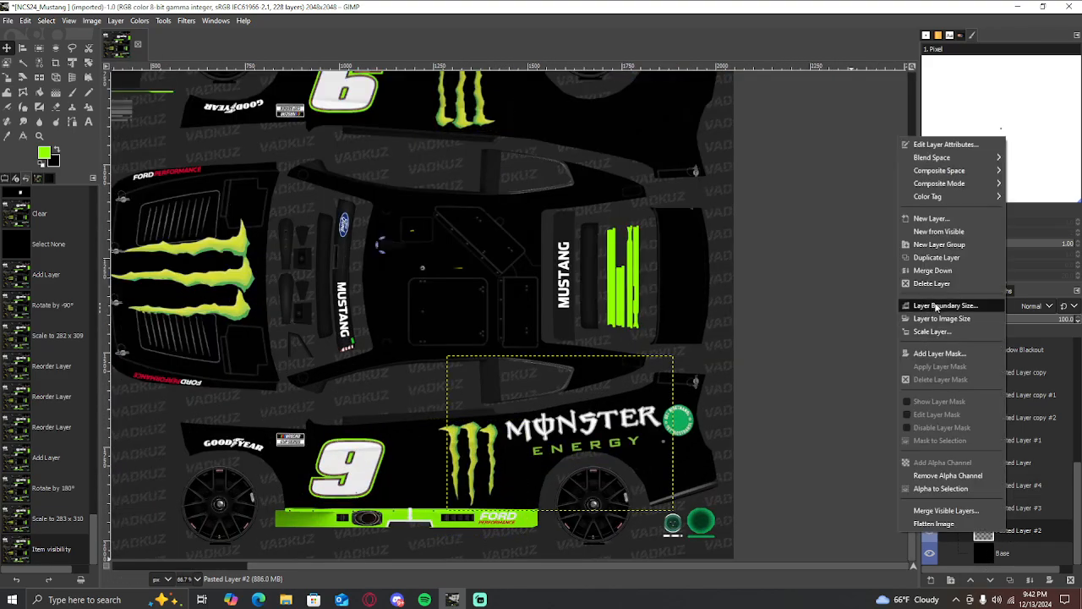
{"action": "left_click", "coordinate": [942, 262]}
{"action": "left_click", "coordinate": [89, 64]}
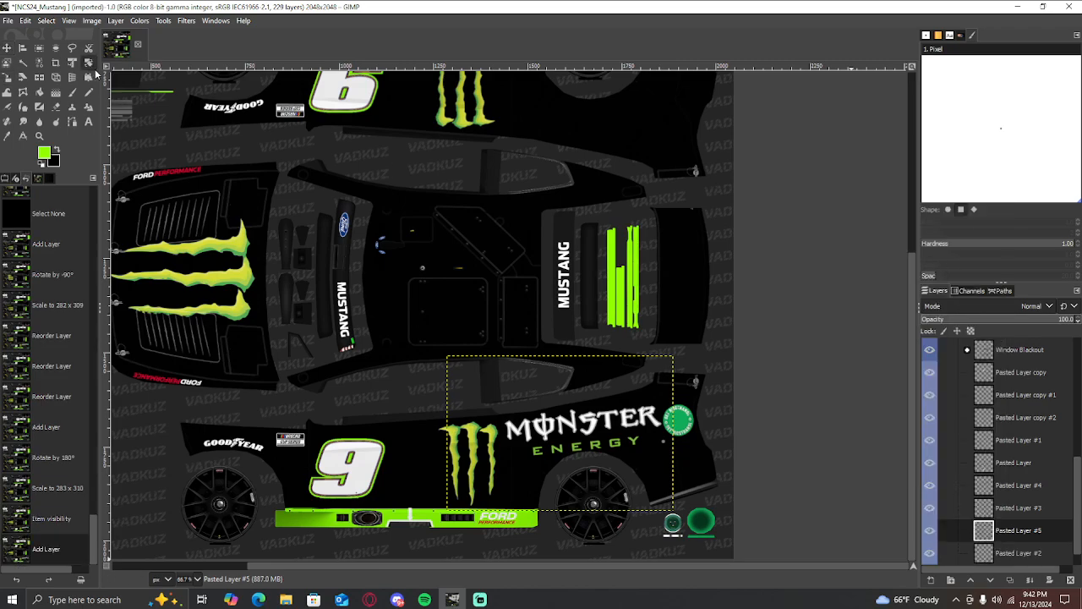
{"action": "left_click", "coordinate": [588, 331]}
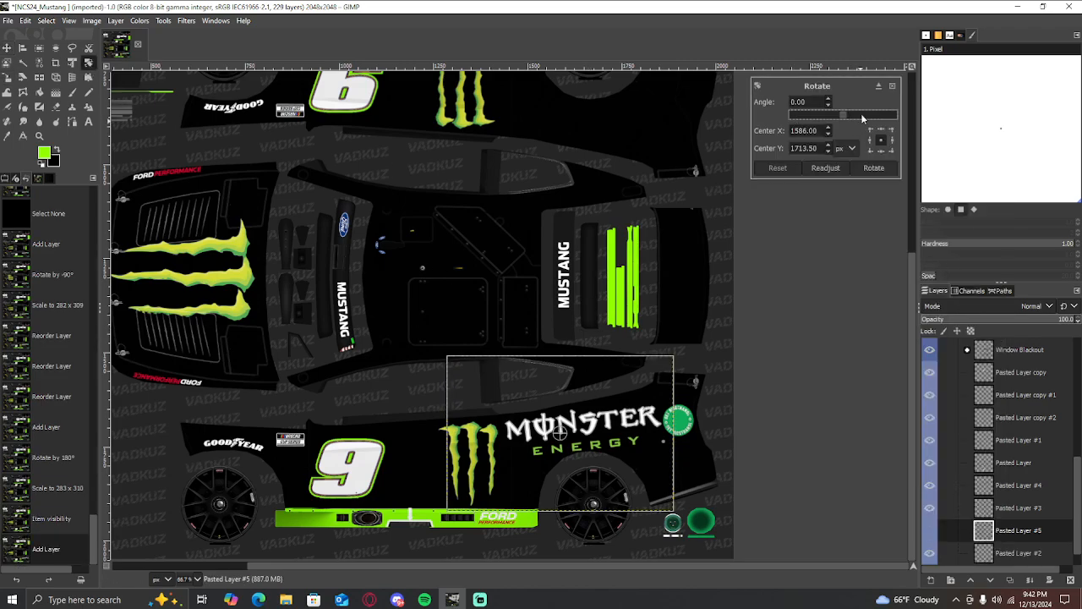
{"action": "left_click_drag", "start_coordinate": [861, 113], "coordinate": [898, 114]}
Rotate the upside-down wordmark copy by another 12 degrees
{"action": "left_click", "coordinate": [88, 66]}
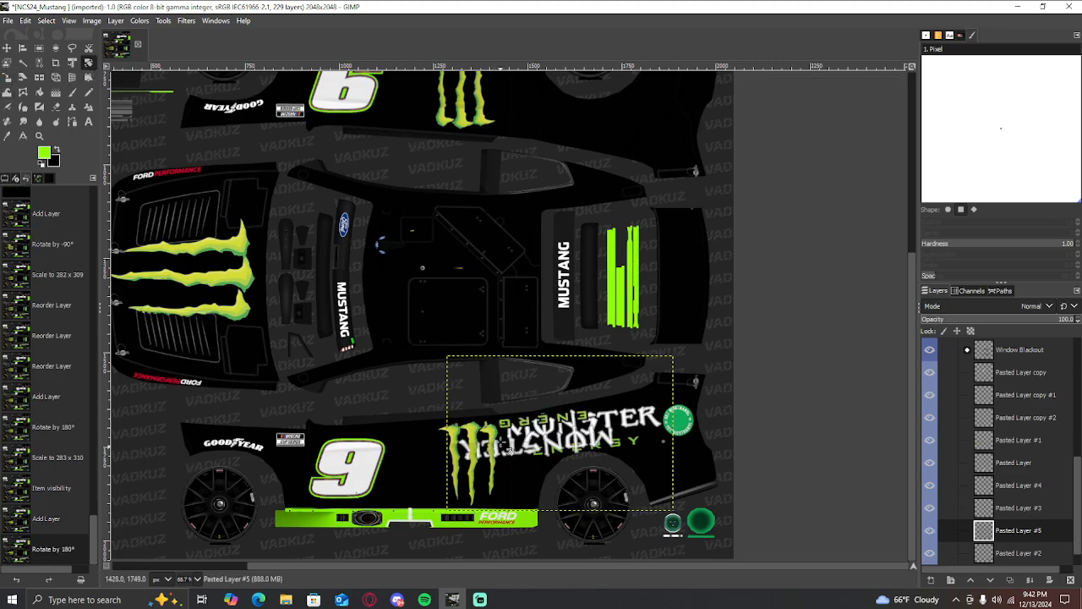
{"action": "left_click", "coordinate": [561, 406]}
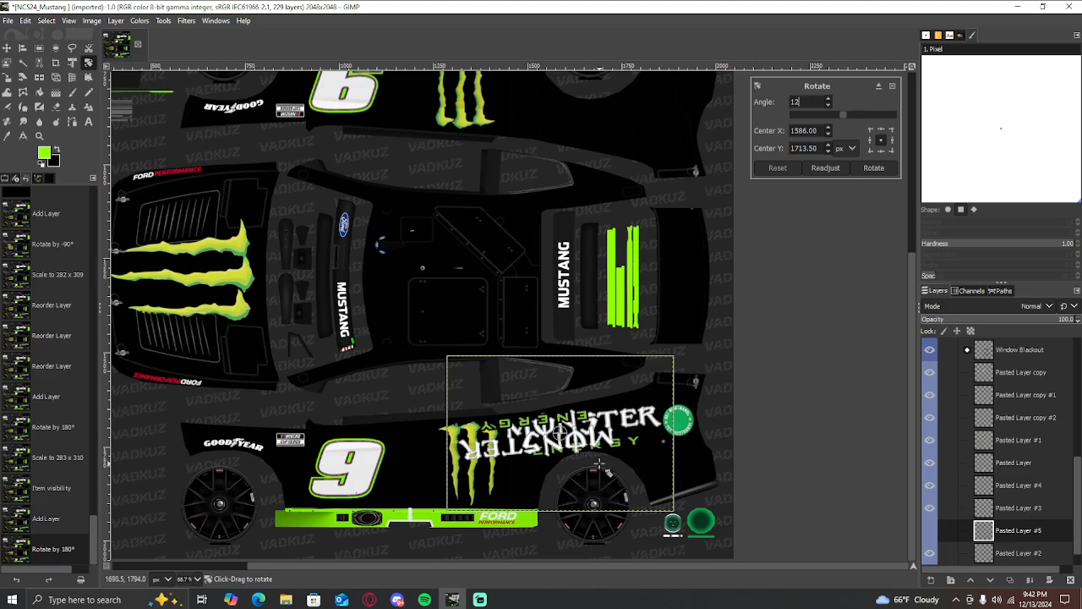
{"action": "key", "text": "Return"}
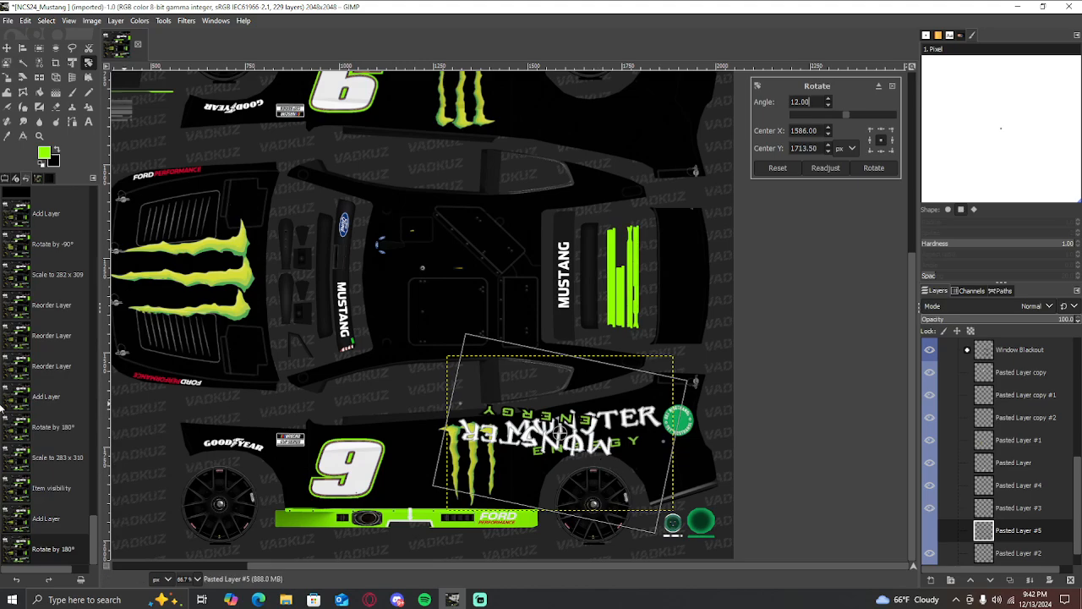
Place the rotated wordmark on the upper side's rear panel behind the claw, keeping its layer at 676 x 531 px
{"action": "left_click", "coordinate": [7, 76]}
{"action": "left_click", "coordinate": [562, 435]}
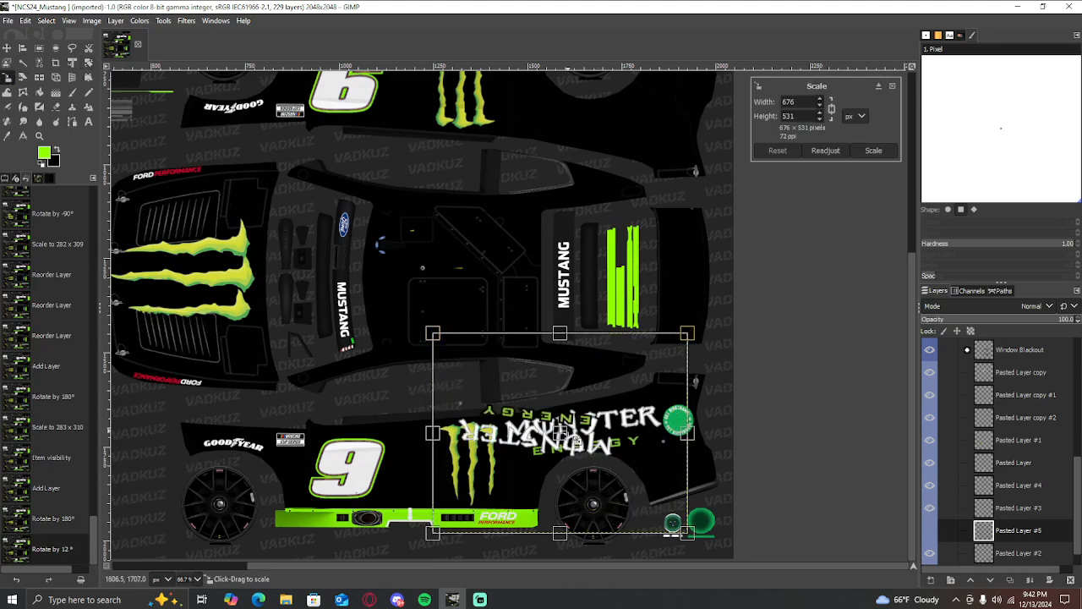
{"action": "left_click_drag", "start_coordinate": [562, 432], "coordinate": [617, 290]}
{"action": "left_click_drag", "start_coordinate": [612, 140], "coordinate": [606, 126]}
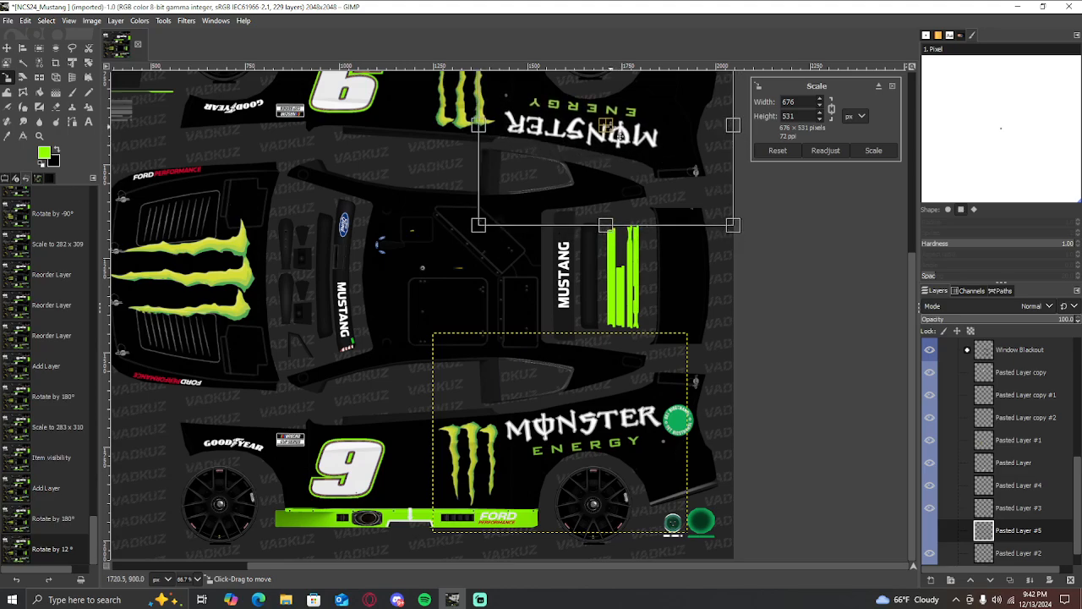
{"action": "left_click", "coordinate": [7, 48]}
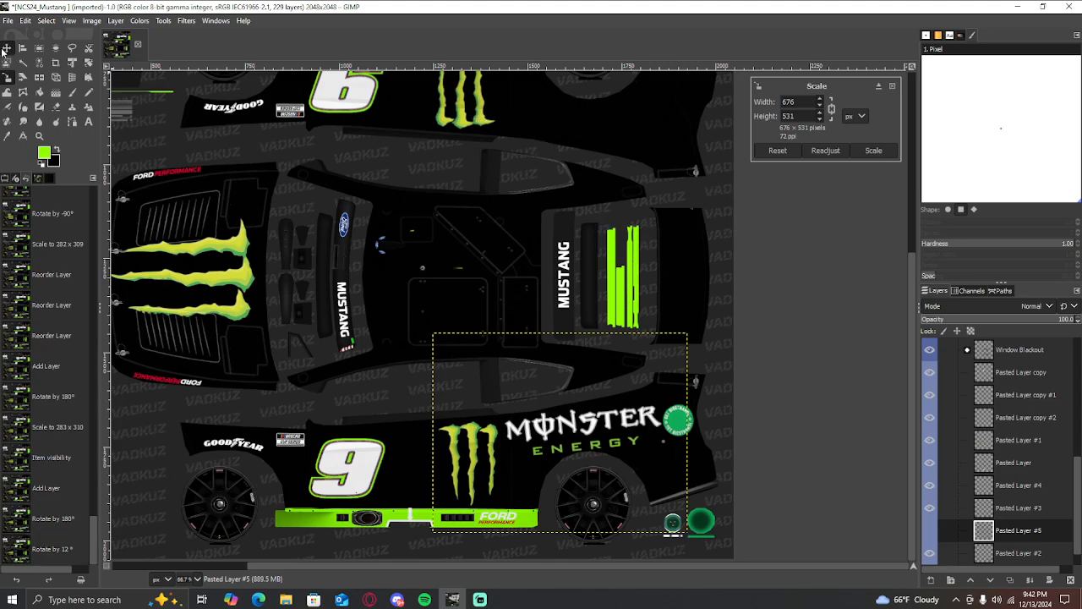
{"action": "scroll", "coordinate": [651, 428], "scroll_direction": "up", "scroll_amount": 5}
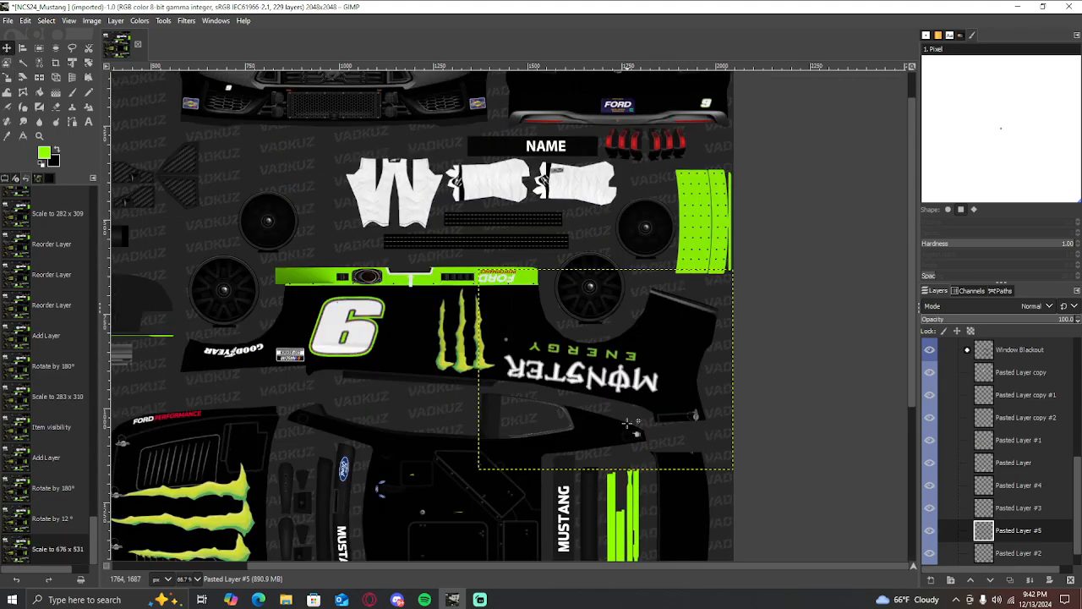
{"action": "scroll", "coordinate": [635, 421], "scroll_direction": "down", "scroll_amount": 3}
{"action": "scroll", "coordinate": [636, 421], "scroll_direction": "down", "scroll_amount": 2}
{"action": "scroll", "coordinate": [1006, 538], "scroll_direction": "down", "scroll_amount": 1}
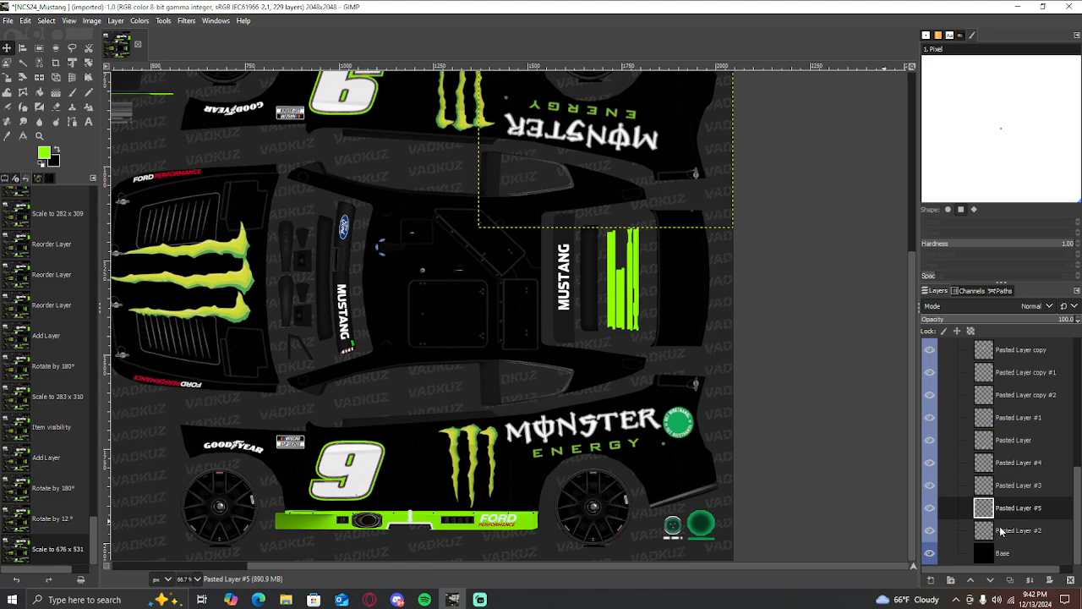
Make Pasted Layer copy #2 the active layer in the layer stack
{"action": "left_click", "coordinate": [1001, 530]}
{"action": "left_click", "coordinate": [1006, 466]}
{"action": "scroll", "coordinate": [1003, 465], "scroll_direction": "up", "scroll_amount": 1}
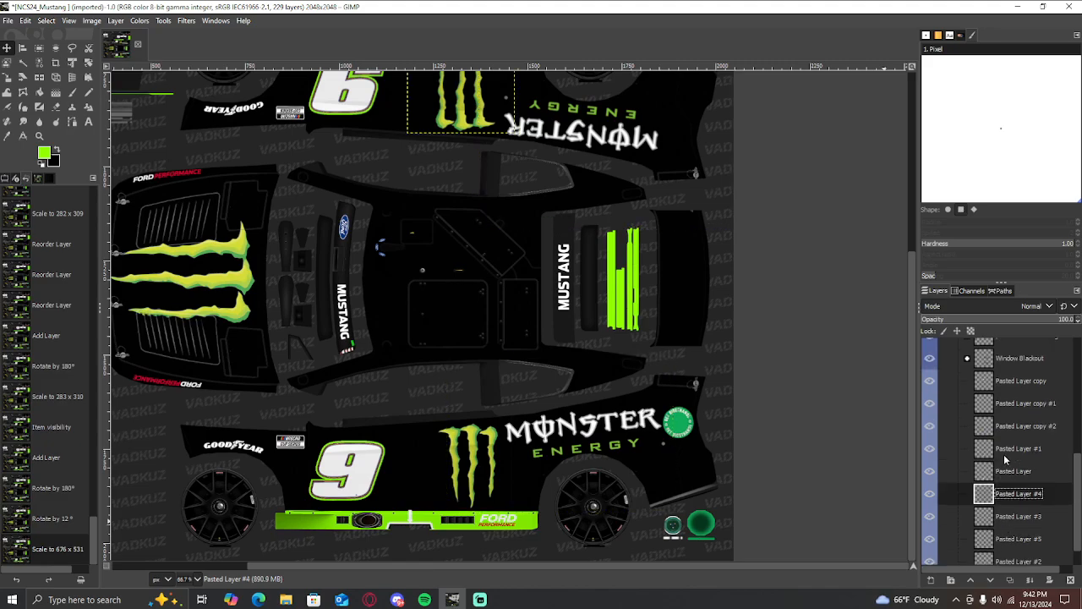
{"action": "left_click", "coordinate": [1005, 452]}
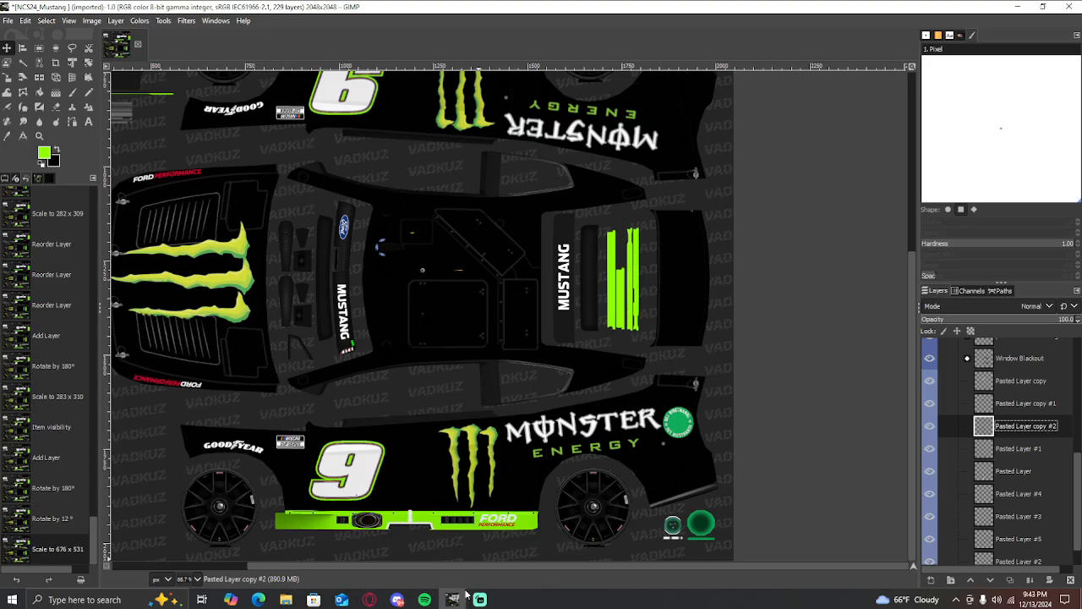
Switch to the web browser and go back through the earlier searches to the "transparent png elliott 9 png" image results
{"action": "left_click", "coordinate": [369, 600]}
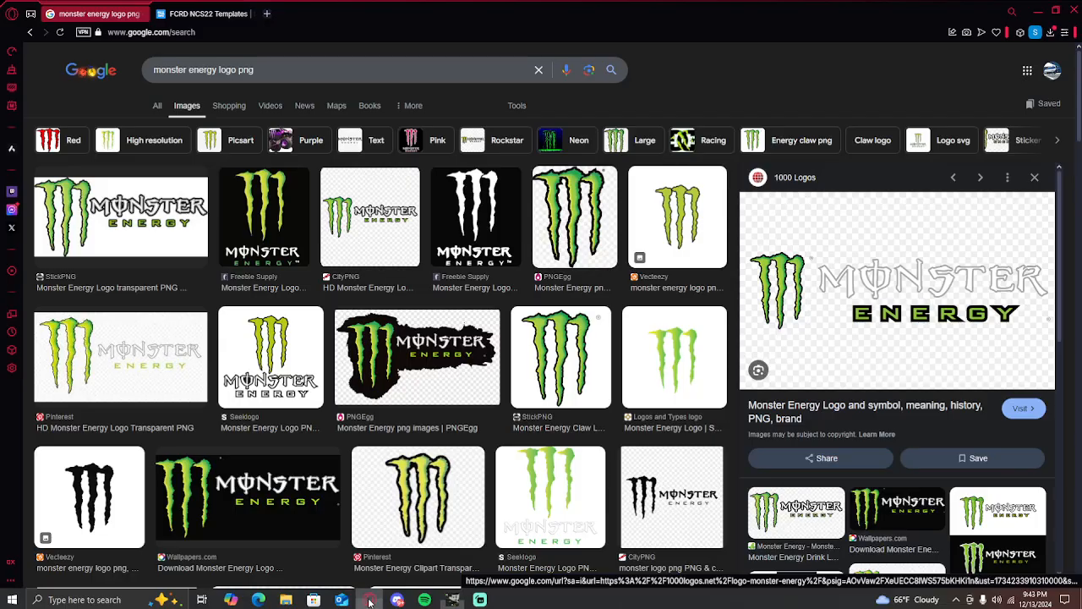
{"action": "left_click", "coordinate": [30, 34]}
{"action": "left_click", "coordinate": [30, 33]}
{"action": "left_click", "coordinate": [30, 34]}
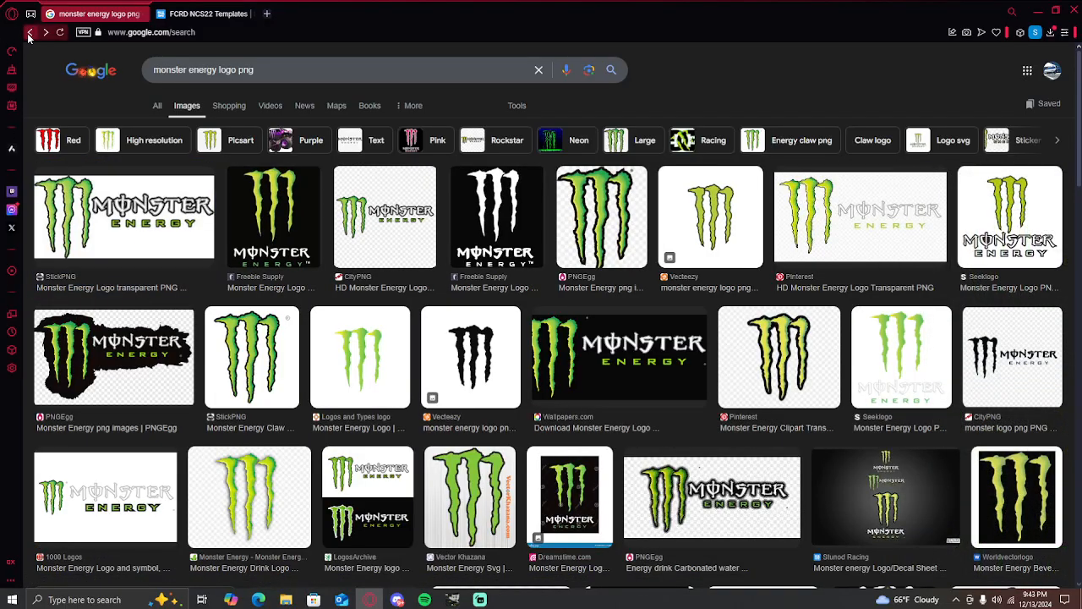
{"action": "left_click", "coordinate": [29, 33]}
{"action": "left_click", "coordinate": [30, 34]}
{"action": "left_click", "coordinate": [30, 34]}
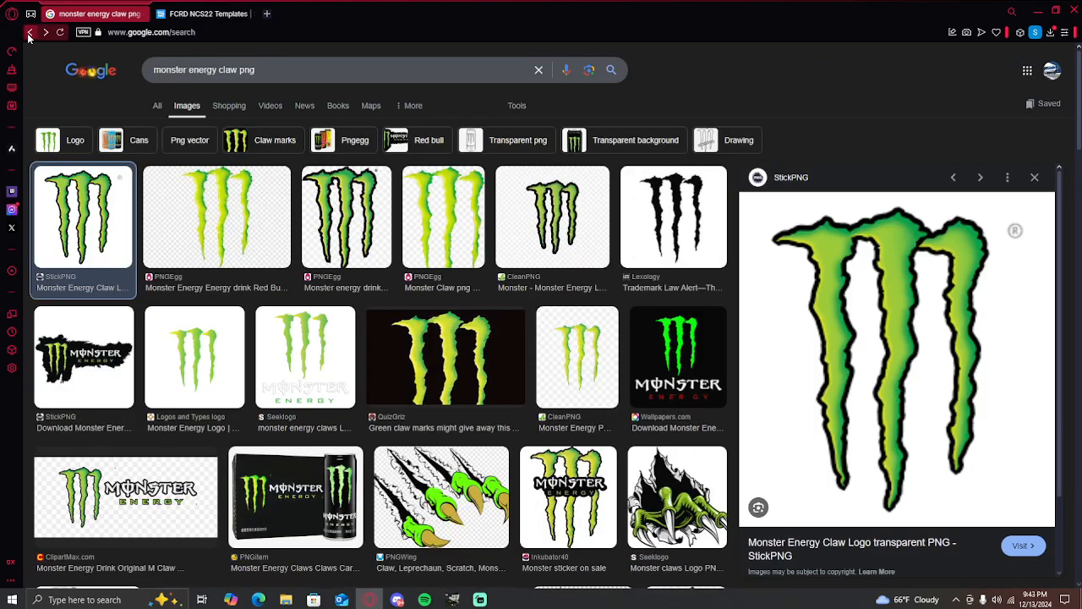
{"action": "left_click", "coordinate": [30, 33]}
{"action": "left_click", "coordinate": [30, 34]}
{"action": "left_click", "coordinate": [30, 34]}
{"action": "left_click", "coordinate": [30, 34]}
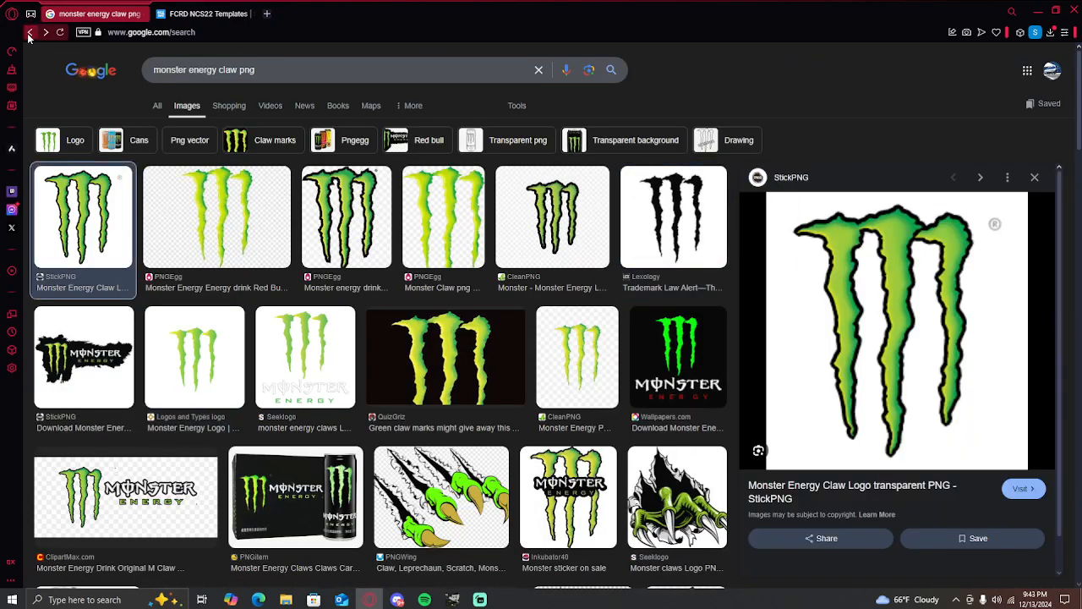
{"action": "left_click", "coordinate": [29, 34]}
{"action": "left_click", "coordinate": [29, 33]}
{"action": "left_click", "coordinate": [29, 33]}
{"action": "left_click", "coordinate": [29, 34]}
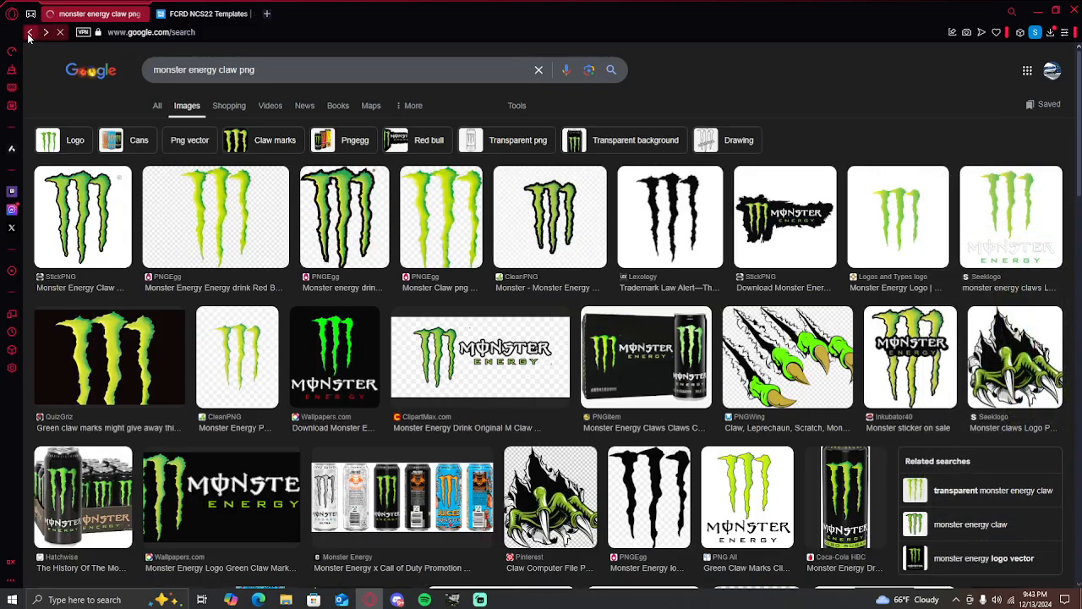
{"action": "left_click", "coordinate": [29, 34]}
{"action": "left_click", "coordinate": [29, 34]}
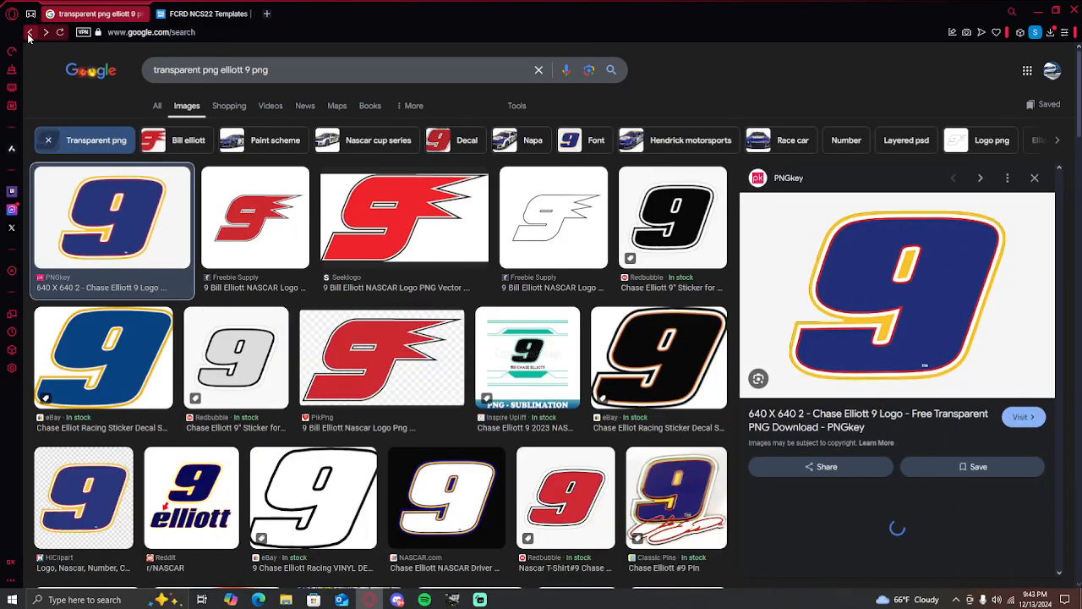
Copy the white number 9 image from NASCAR.com and paste it into the GIMP livery as a new layer above Pasted Layer copy #2
{"action": "left_click", "coordinate": [446, 498]}
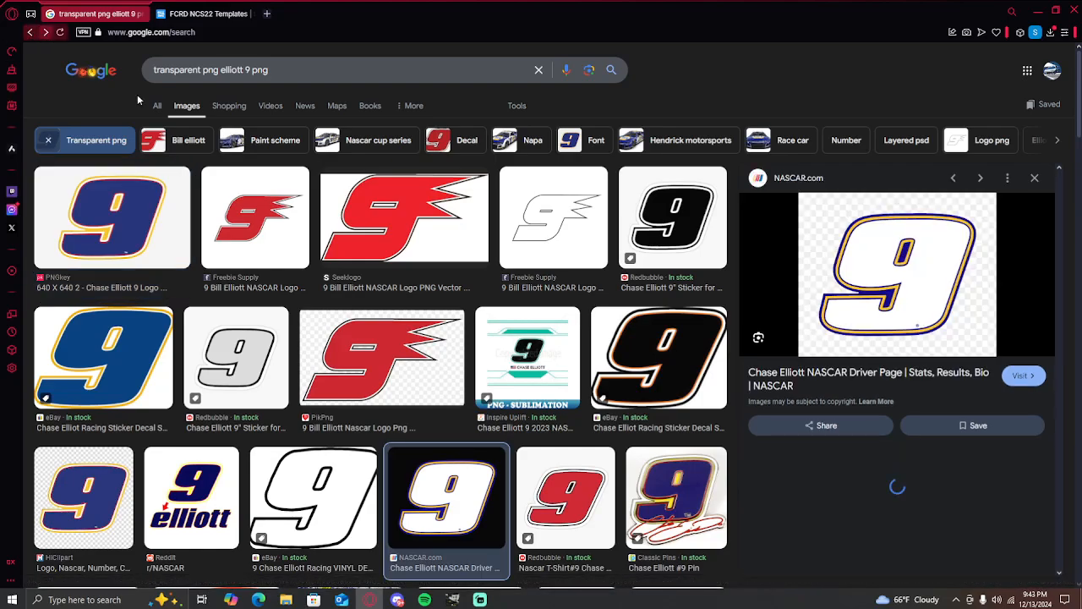
{"action": "right_click", "coordinate": [885, 272]}
{"action": "left_click", "coordinate": [912, 443]}
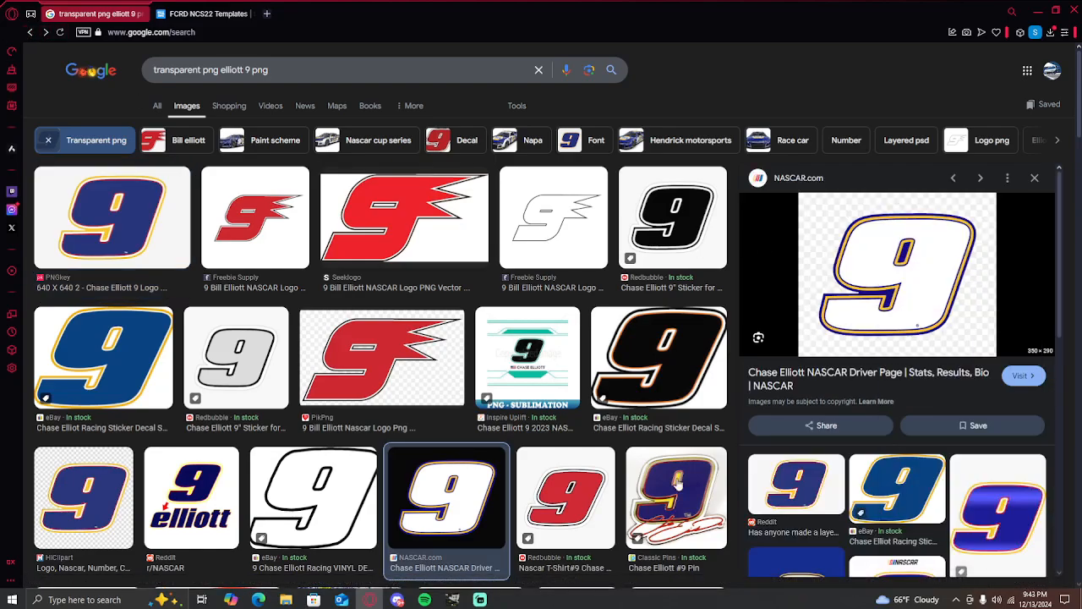
{"action": "key", "text": "alt+Tab"}
{"action": "key", "text": "ctrl+v"}
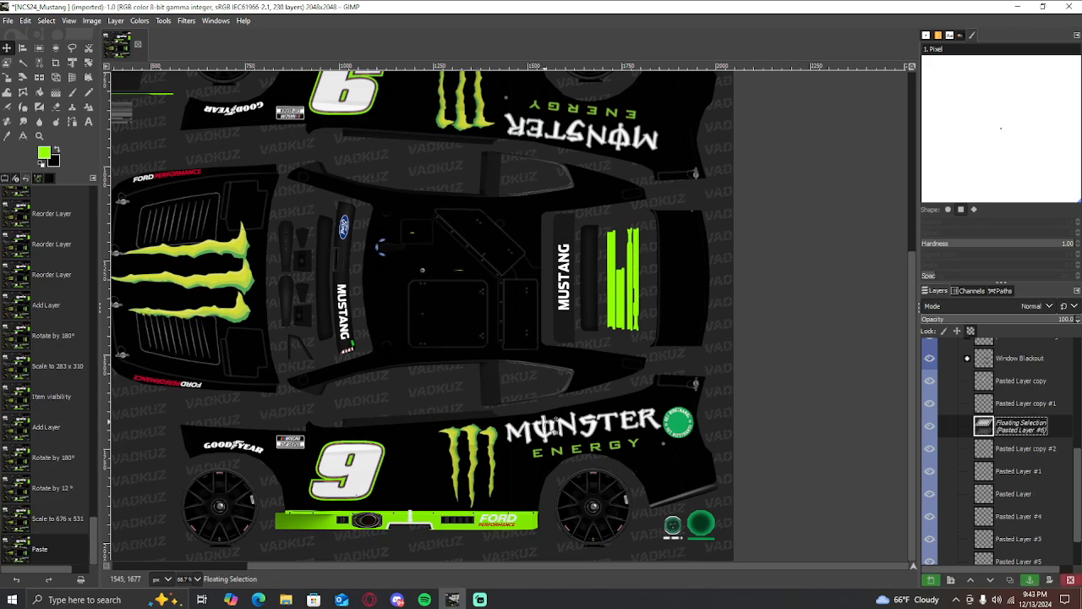
{"action": "right_click", "coordinate": [1012, 431]}
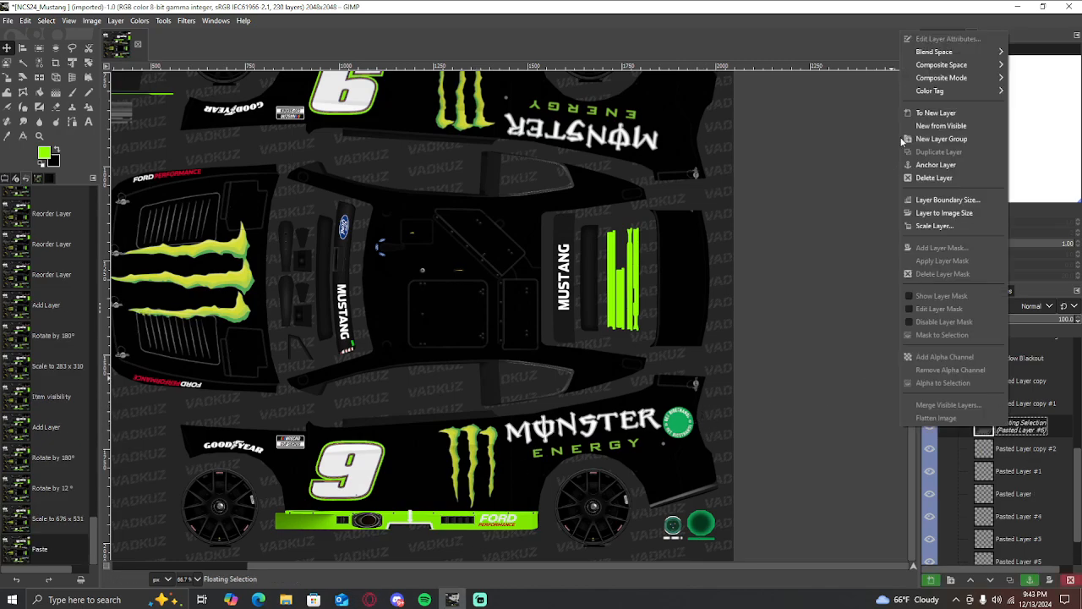
{"action": "left_click", "coordinate": [935, 112]}
Place the pasted number 9 on the middle of the roof at 350 x 290 px
{"action": "scroll", "coordinate": [538, 267], "scroll_direction": "down", "scroll_amount": 3}
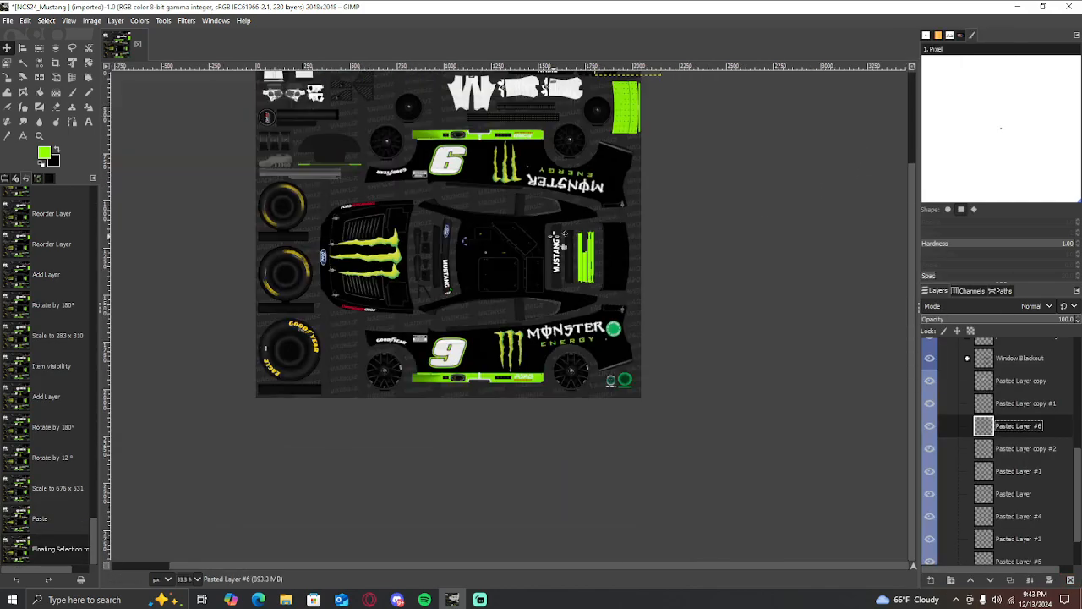
{"action": "left_click", "coordinate": [7, 77]}
{"action": "left_click", "coordinate": [607, 198]}
{"action": "left_click_drag", "start_coordinate": [607, 198], "coordinate": [512, 355]}
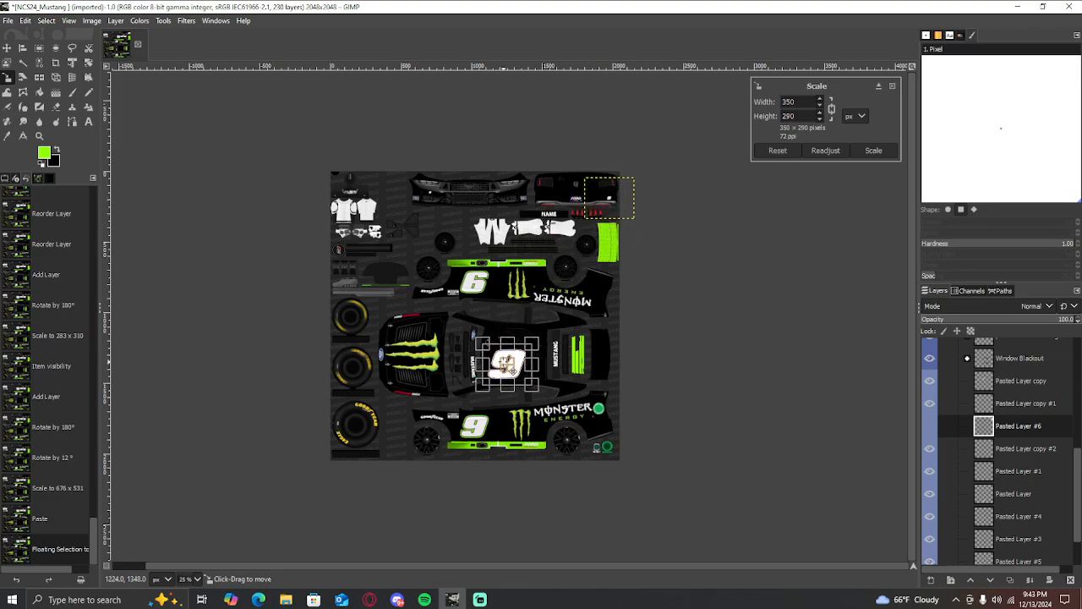
Select the roof number's white face with Fuzzy Select and fill it with the lime green foreground colour
{"action": "left_click", "coordinate": [23, 63]}
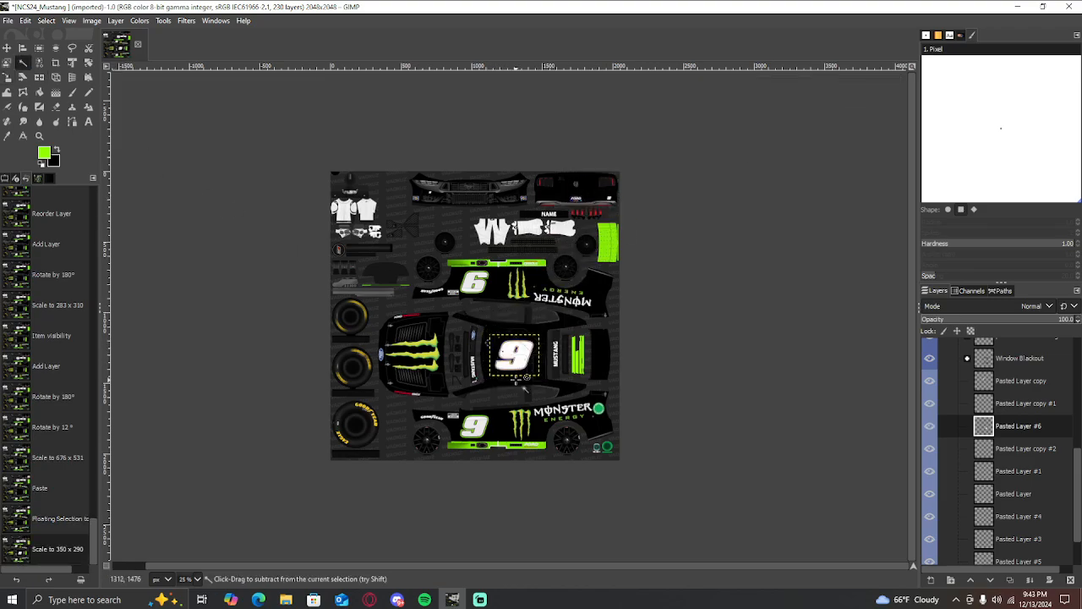
{"action": "scroll", "coordinate": [517, 363], "scroll_direction": "up", "scroll_amount": 5}
{"action": "left_click", "coordinate": [526, 362]}
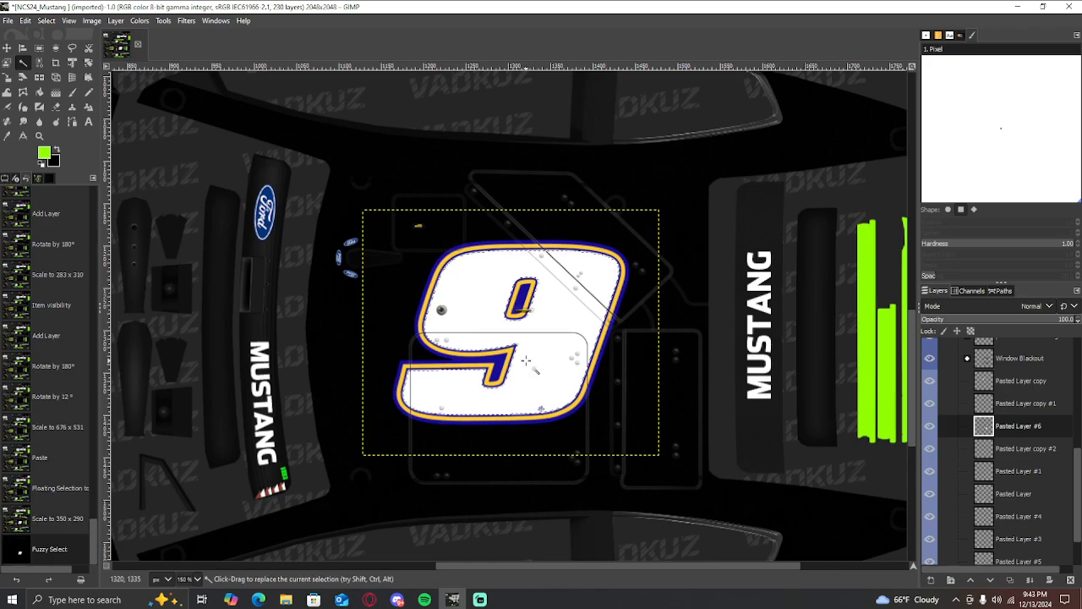
{"action": "left_click_drag", "start_coordinate": [47, 159], "coordinate": [519, 314]}
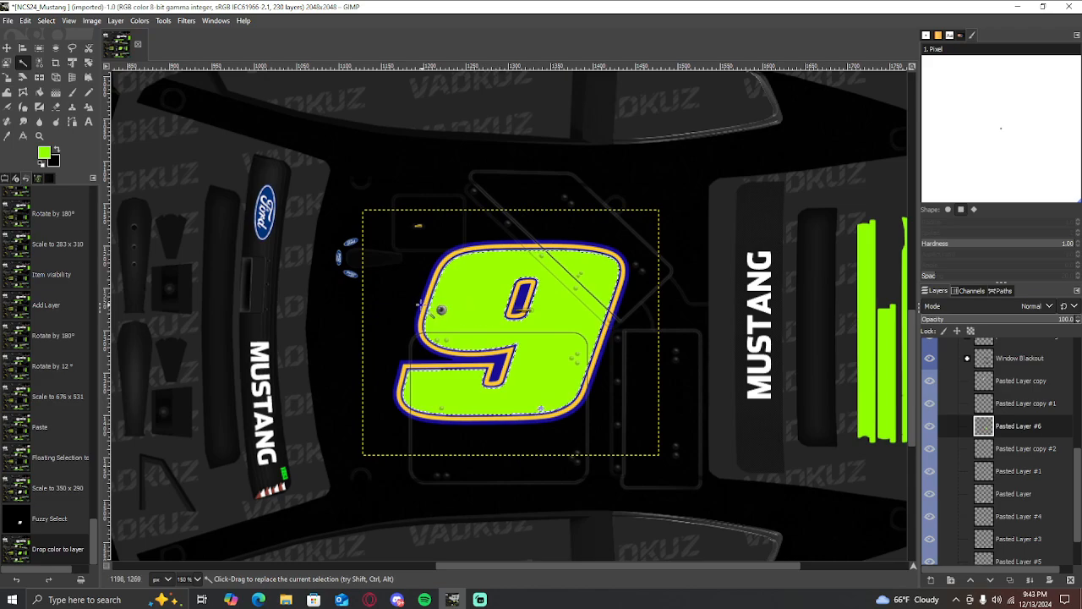
Select the roof number's outer blue border and the blue inside its hole, and fill both with lime green
{"action": "left_click", "coordinate": [418, 303]}
{"action": "left_click", "coordinate": [522, 314]}
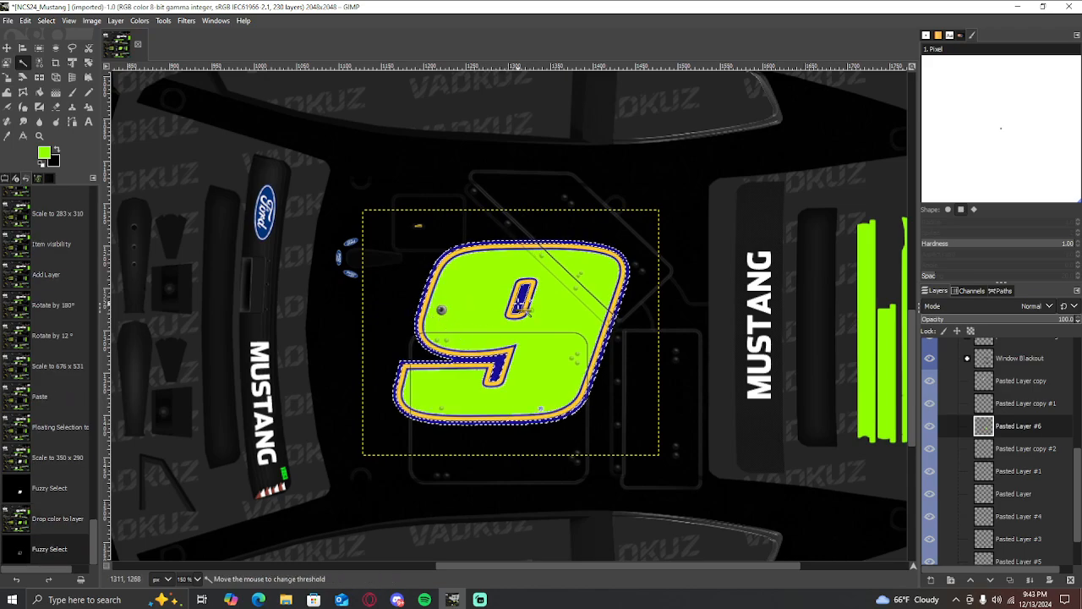
{"action": "left_click_drag", "start_coordinate": [48, 158], "coordinate": [429, 237]}
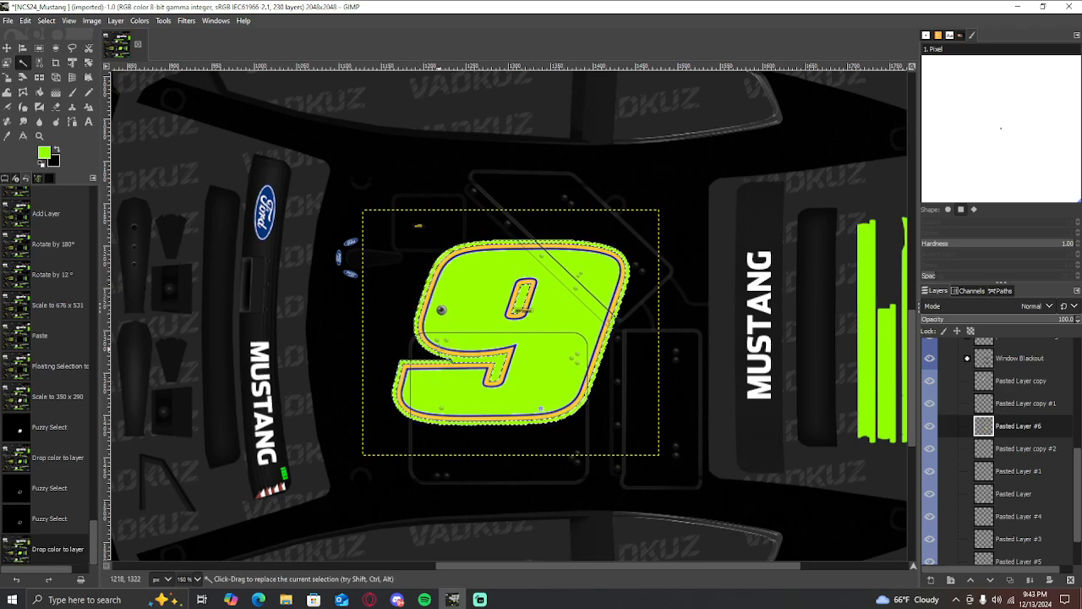
Select the roof number's orange outline and the orange ring around its hole, fill them with black, and clear the selection
{"action": "left_click", "coordinate": [431, 250]}
{"action": "key", "text": "shift"}
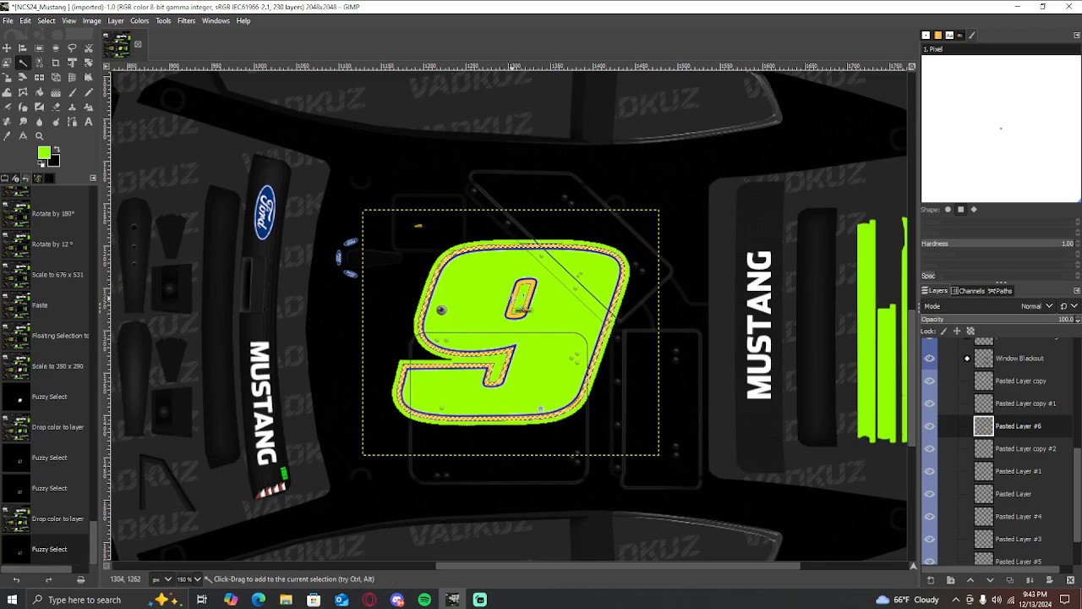
{"action": "left_click", "coordinate": [520, 311], "text": "shift"}
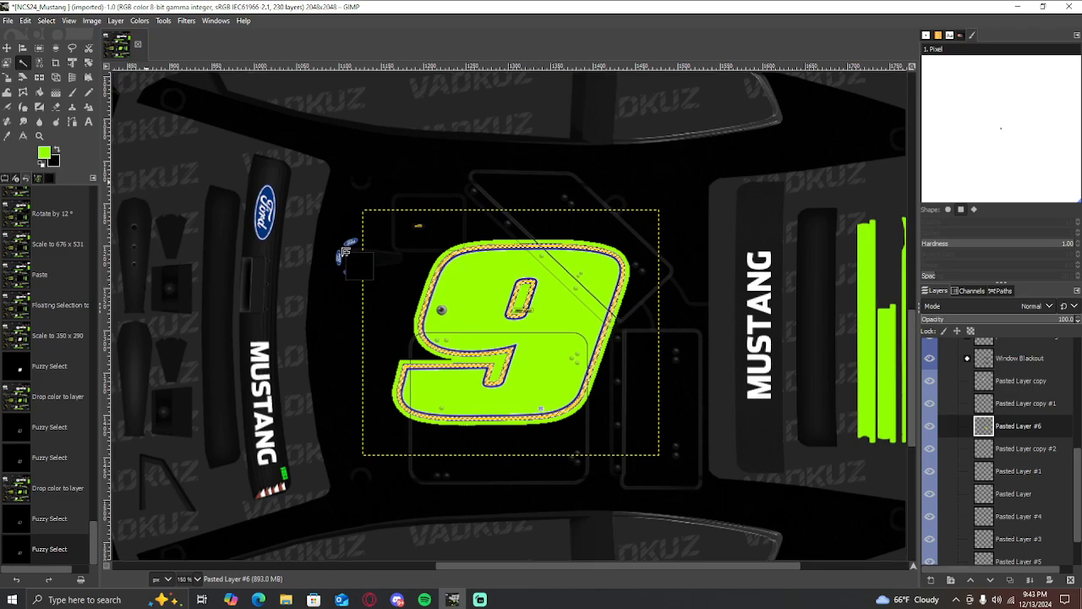
{"action": "left_click_drag", "start_coordinate": [346, 252], "coordinate": [346, 252]}
{"action": "left_click", "coordinate": [46, 20]}
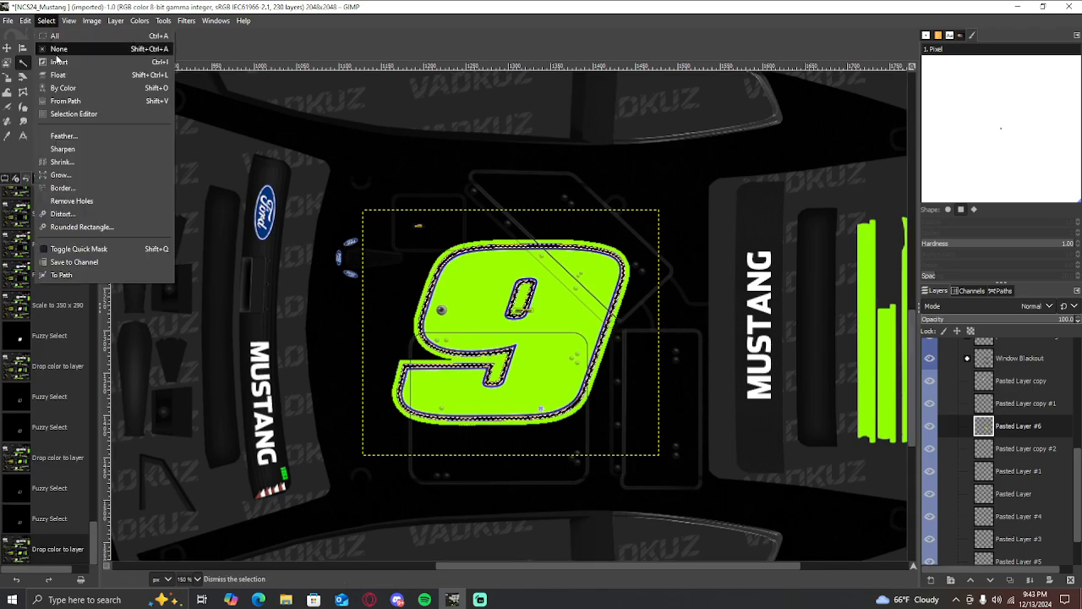
{"action": "left_click", "coordinate": [56, 52]}
Scale the roof number up to 413 x 342 px and centre it on the roof
{"action": "key", "text": "shift+s"}
{"action": "left_click", "coordinate": [545, 324]}
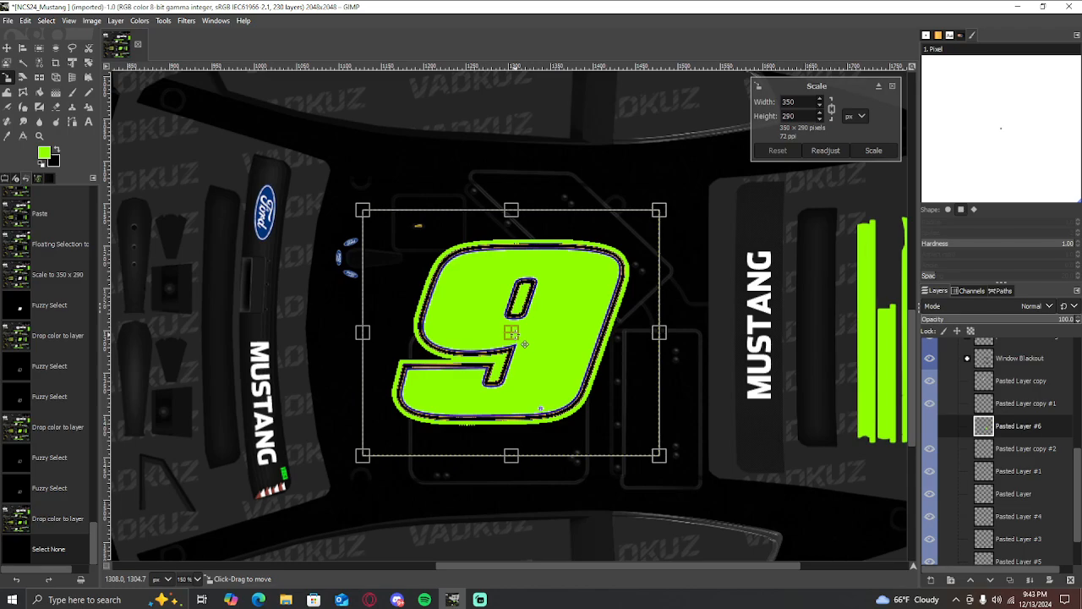
{"action": "left_click_drag", "start_coordinate": [525, 344], "coordinate": [553, 343]}
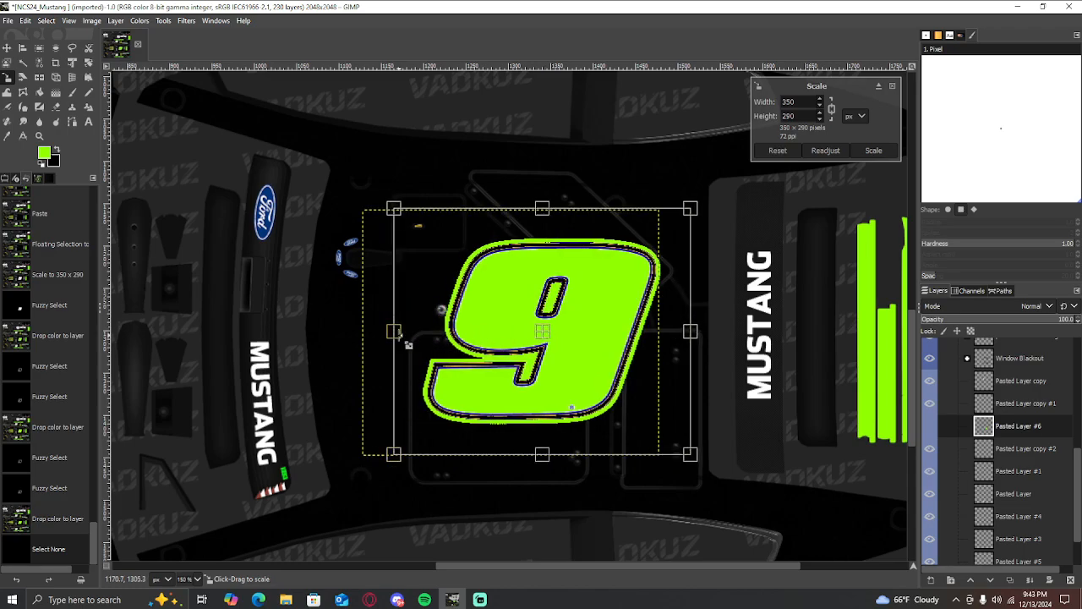
{"action": "left_click_drag", "start_coordinate": [407, 343], "coordinate": [356, 342]}
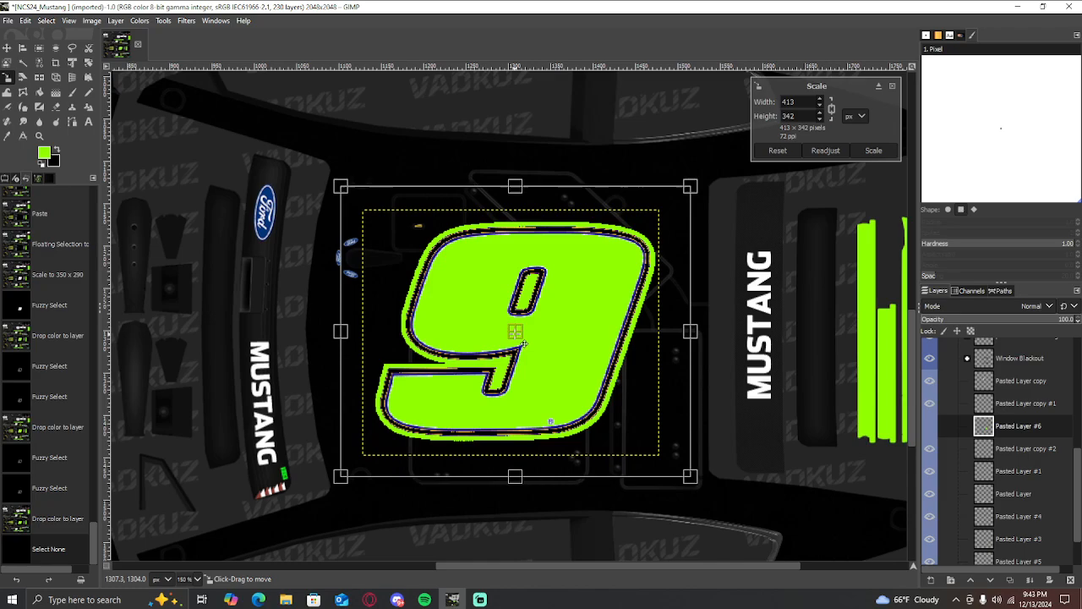
{"action": "left_click_drag", "start_coordinate": [524, 343], "coordinate": [529, 342]}
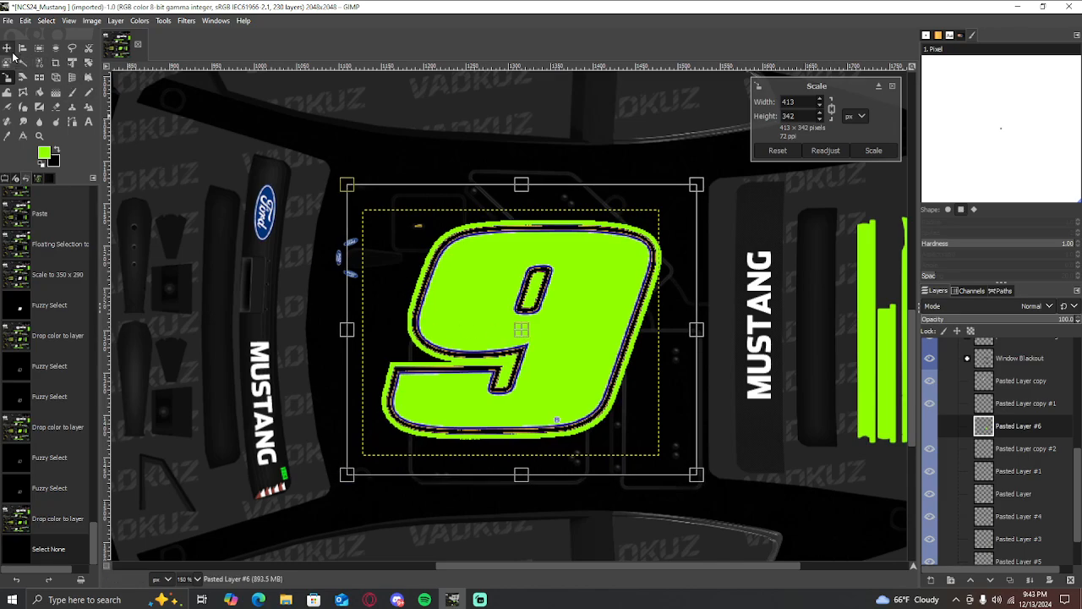
{"action": "left_click", "coordinate": [13, 55]}
Collapse the Base #1 layer group and expand the Banners group and its Regular subgroup
{"action": "scroll", "coordinate": [582, 232], "scroll_direction": "down", "scroll_amount": 4}
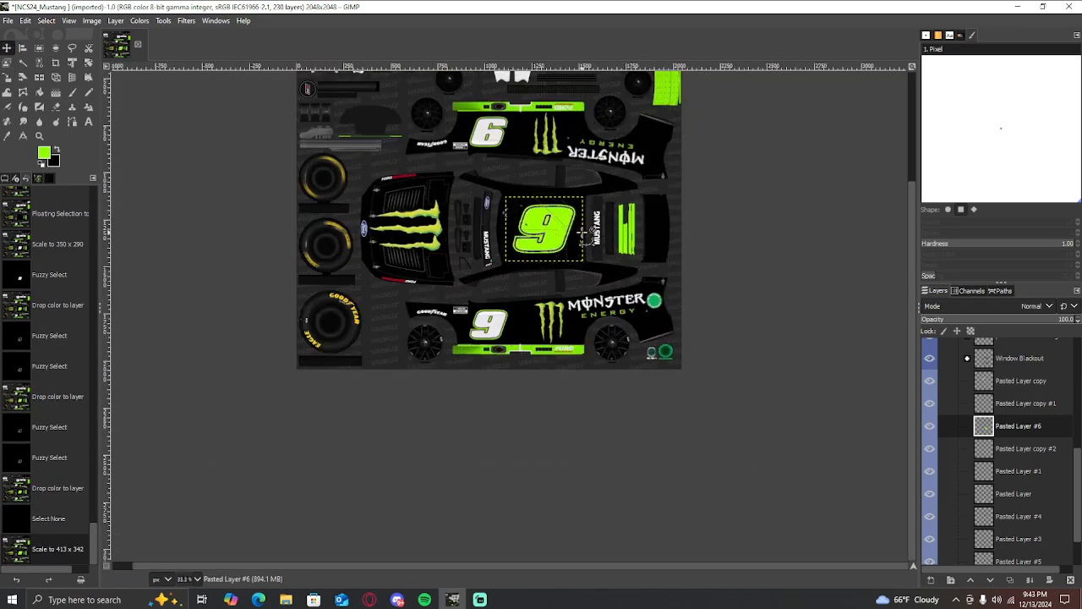
{"action": "scroll", "coordinate": [582, 232], "scroll_direction": "up", "scroll_amount": 1}
{"action": "scroll", "coordinate": [507, 376], "scroll_direction": "up", "scroll_amount": 5}
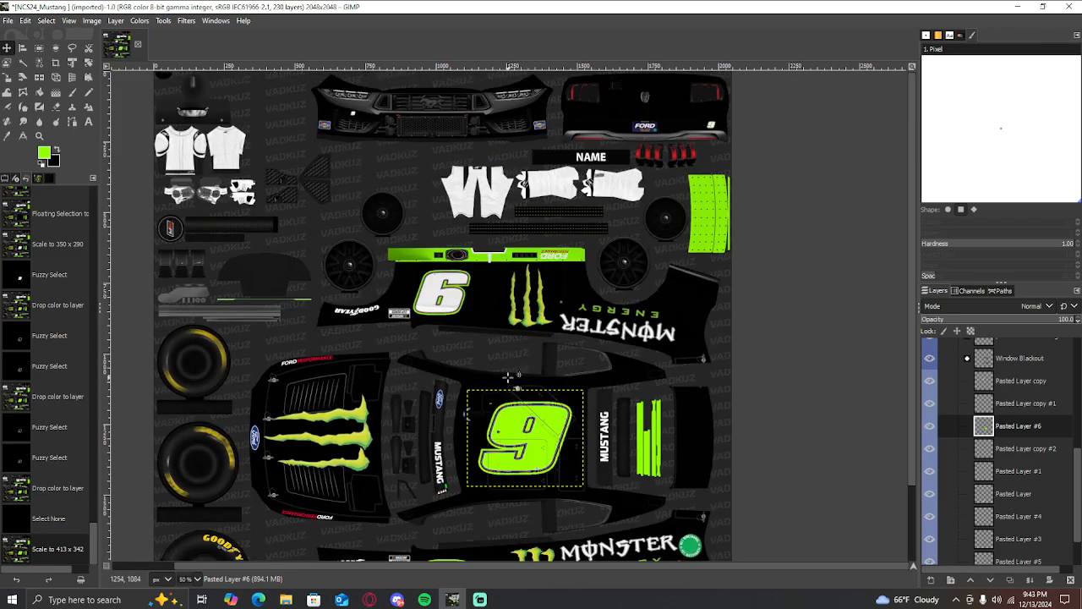
{"action": "scroll", "coordinate": [549, 377], "scroll_direction": "down", "scroll_amount": 3}
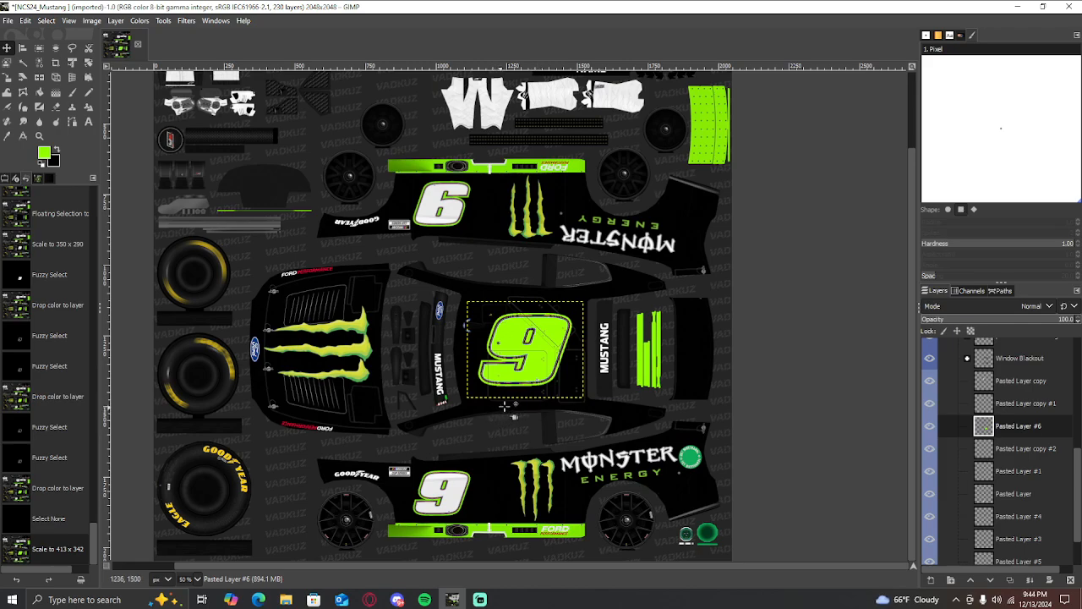
{"action": "scroll", "coordinate": [1023, 475], "scroll_direction": "up", "scroll_amount": 3}
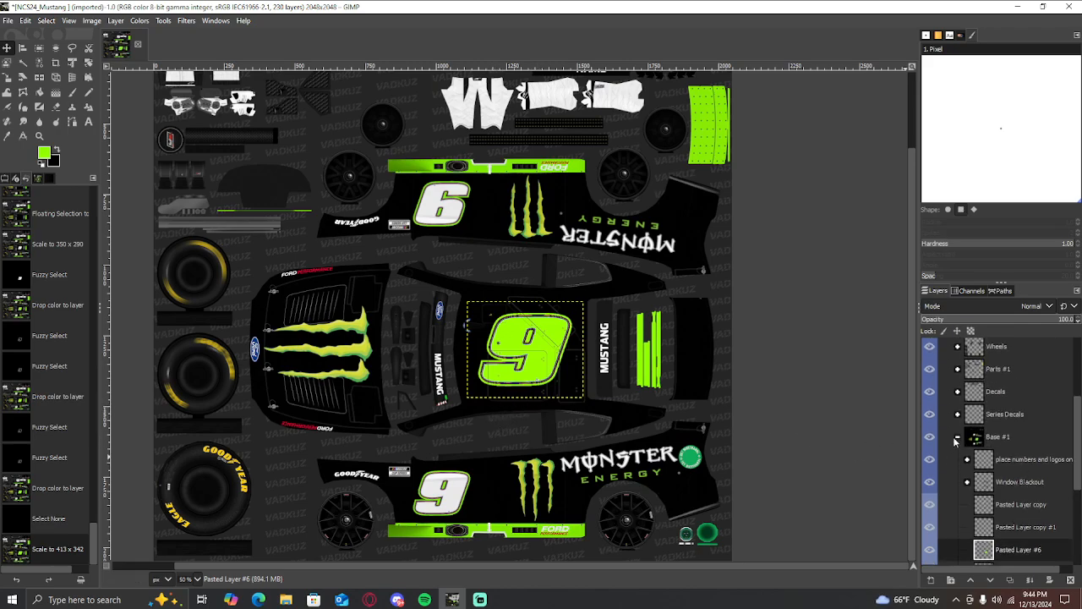
{"action": "left_click", "coordinate": [955, 437]}
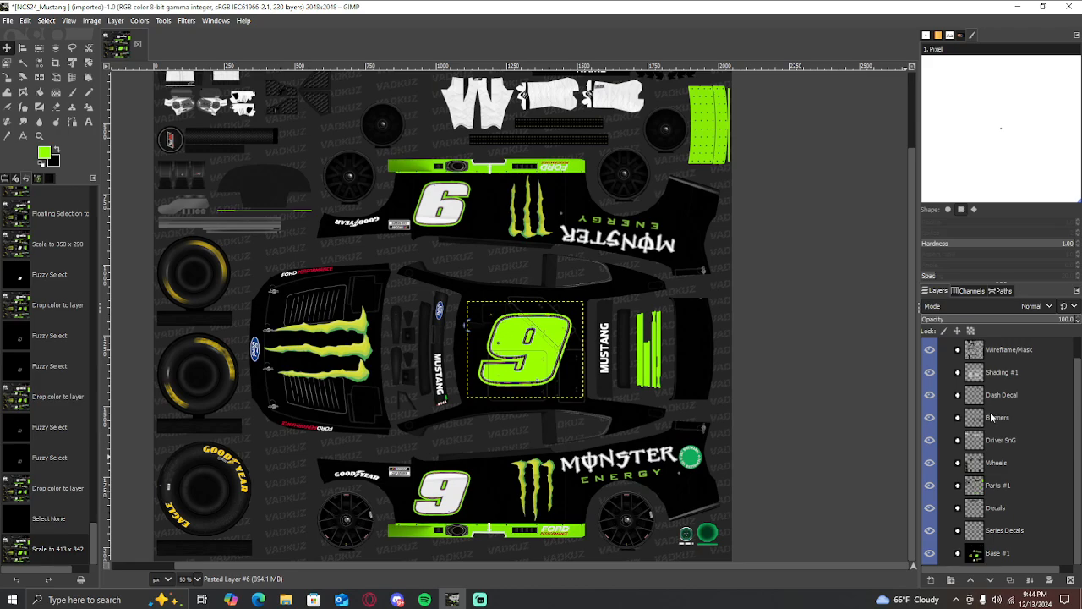
{"action": "left_click", "coordinate": [993, 419]}
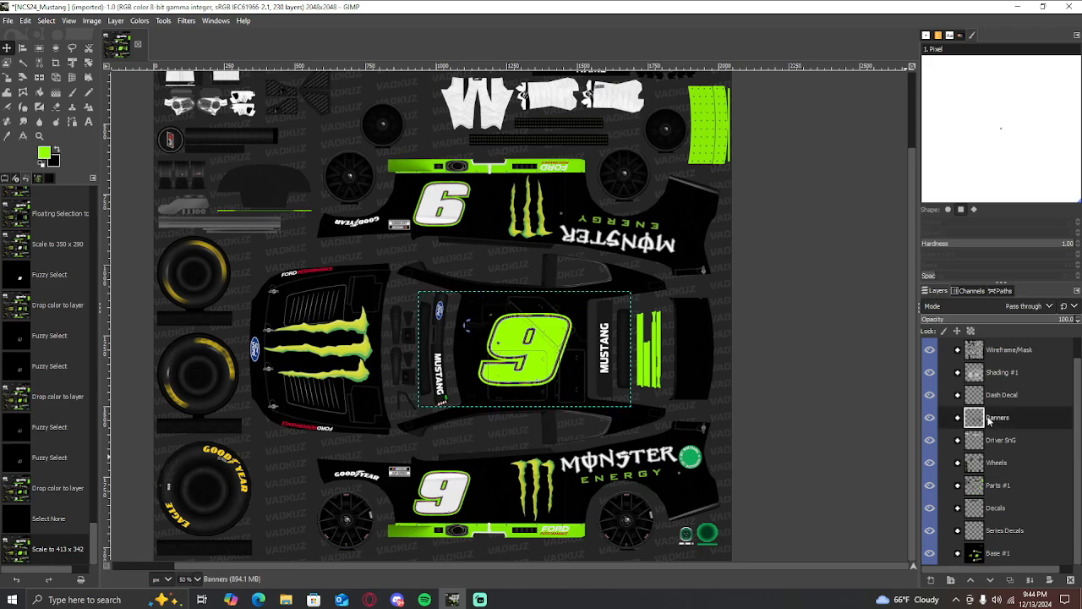
{"action": "left_click", "coordinate": [958, 418]}
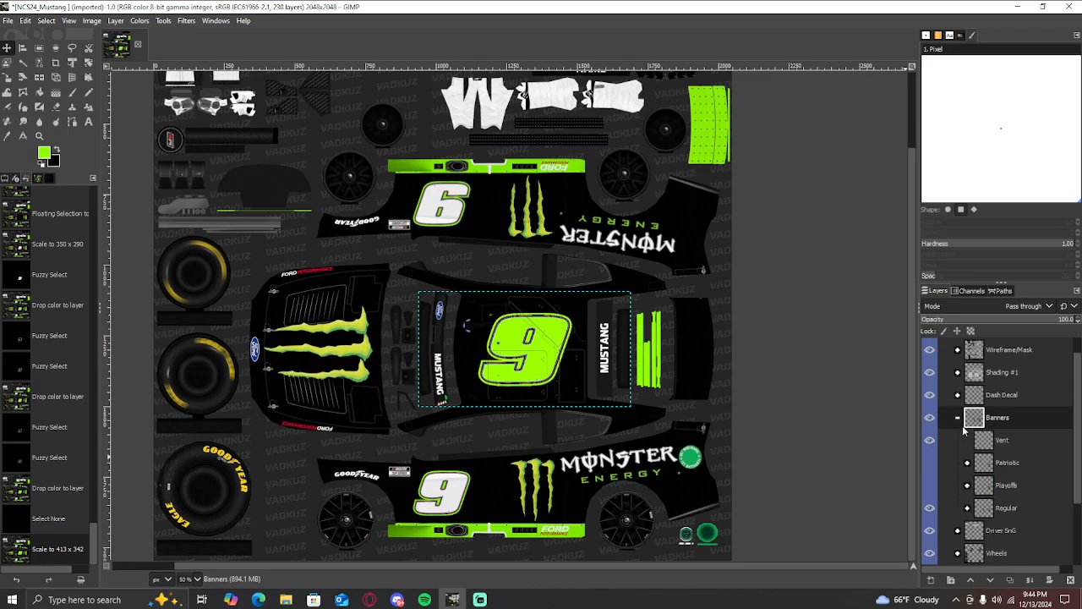
{"action": "left_click", "coordinate": [994, 513]}
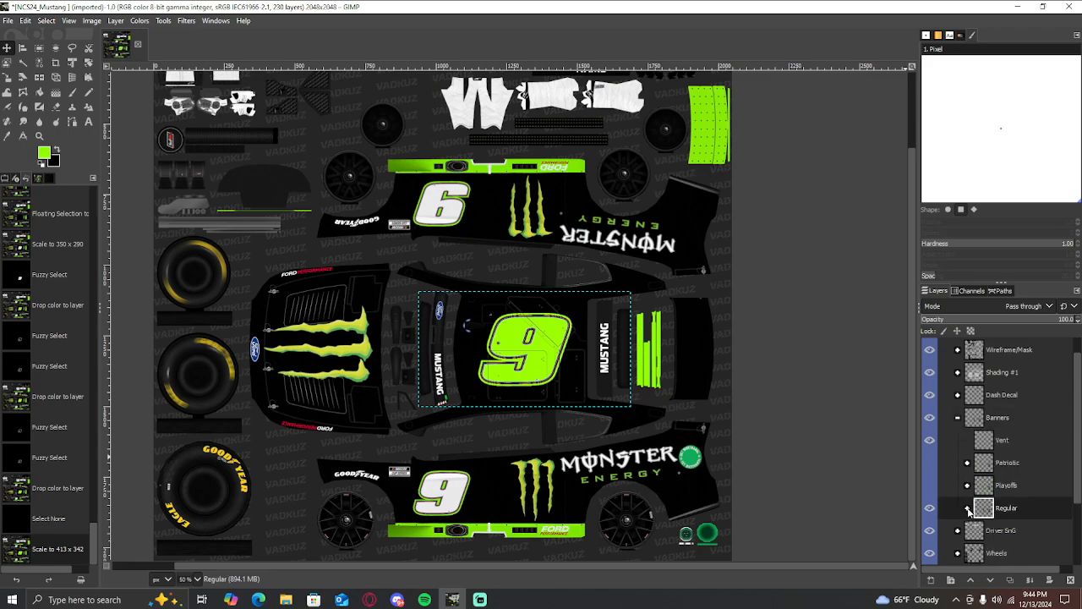
{"action": "left_click", "coordinate": [968, 508]}
Hide the MUSTANG #1 and MUSTANG layers in the Regular banners group
{"action": "scroll", "coordinate": [1006, 480], "scroll_direction": "down", "scroll_amount": 2}
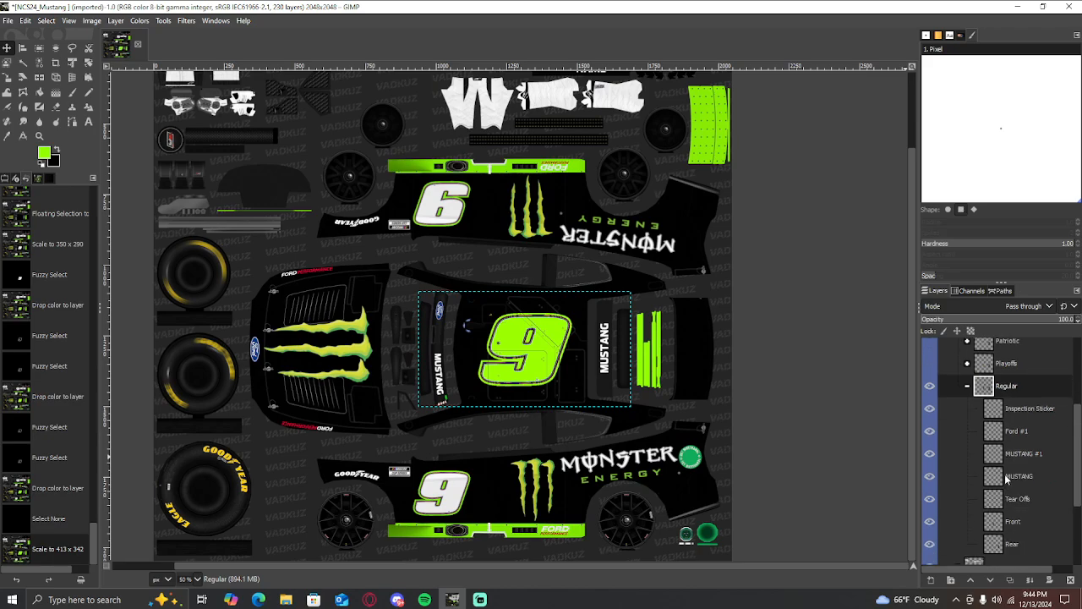
{"action": "left_click", "coordinate": [1006, 476]}
{"action": "left_click", "coordinate": [1012, 456]}
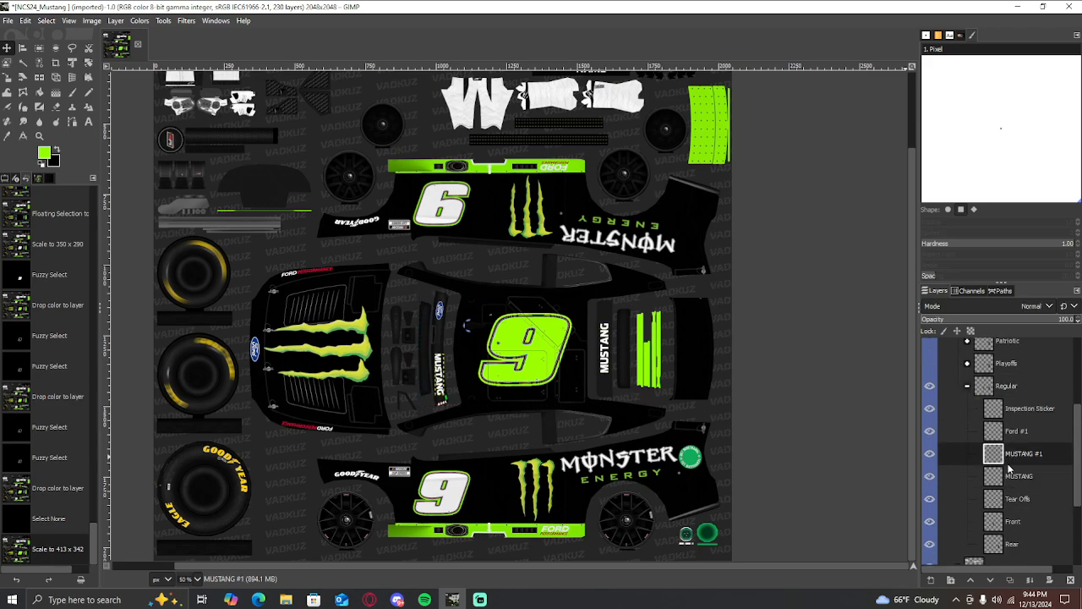
{"action": "left_click", "coordinate": [1011, 481]}
{"action": "left_click", "coordinate": [1008, 463]}
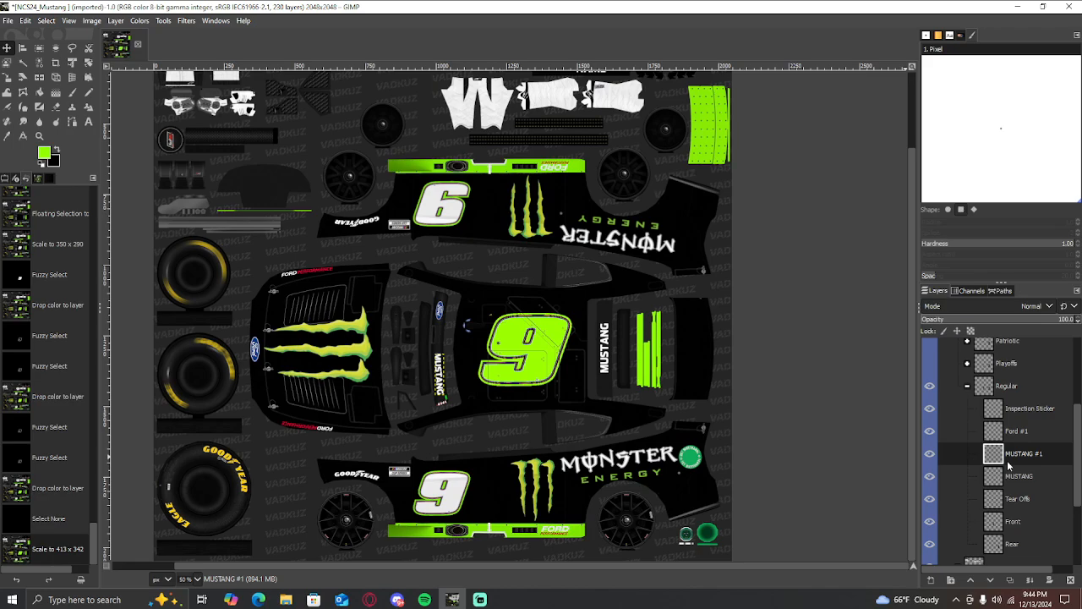
{"action": "left_click", "coordinate": [929, 455]}
{"action": "left_click", "coordinate": [929, 476]}
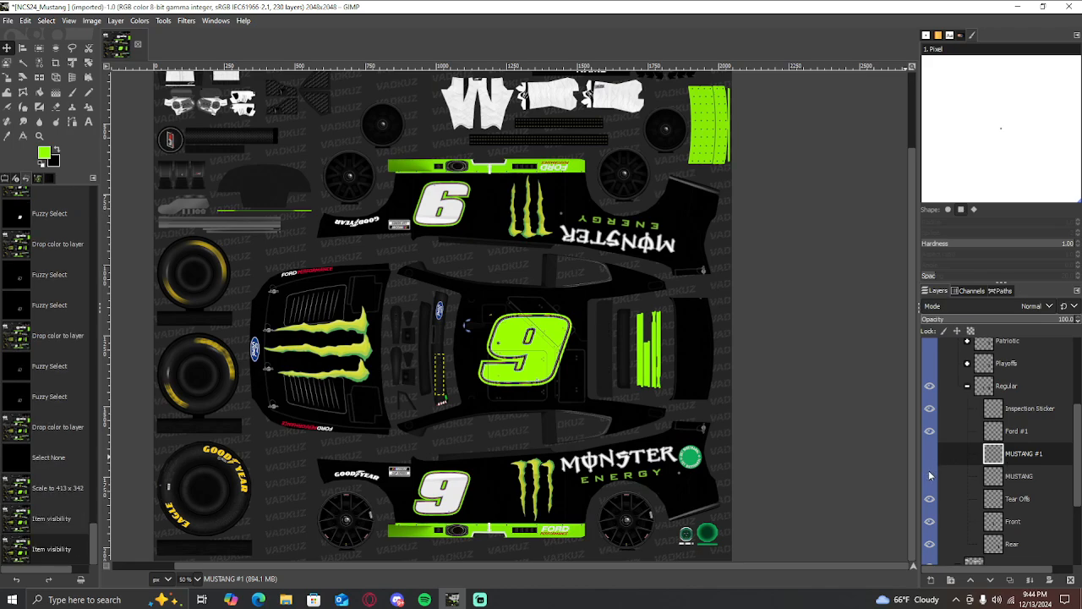
Create a text box over the roof in the Regular group, using the Berthold Akzidenz Grotesk BE Condensed font
{"action": "left_click", "coordinate": [983, 391]}
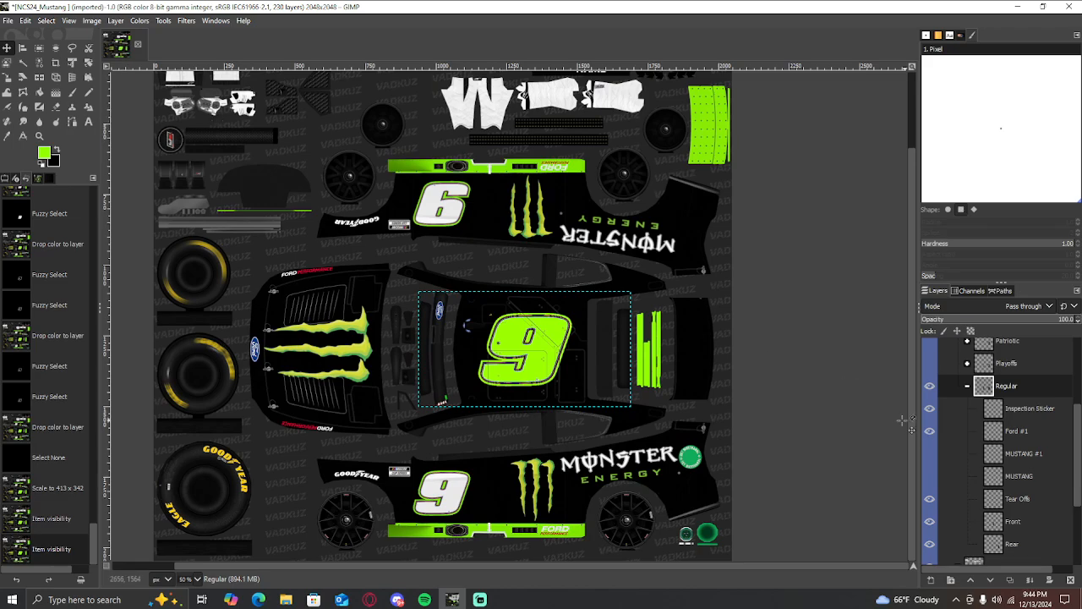
{"action": "left_click", "coordinate": [87, 125]}
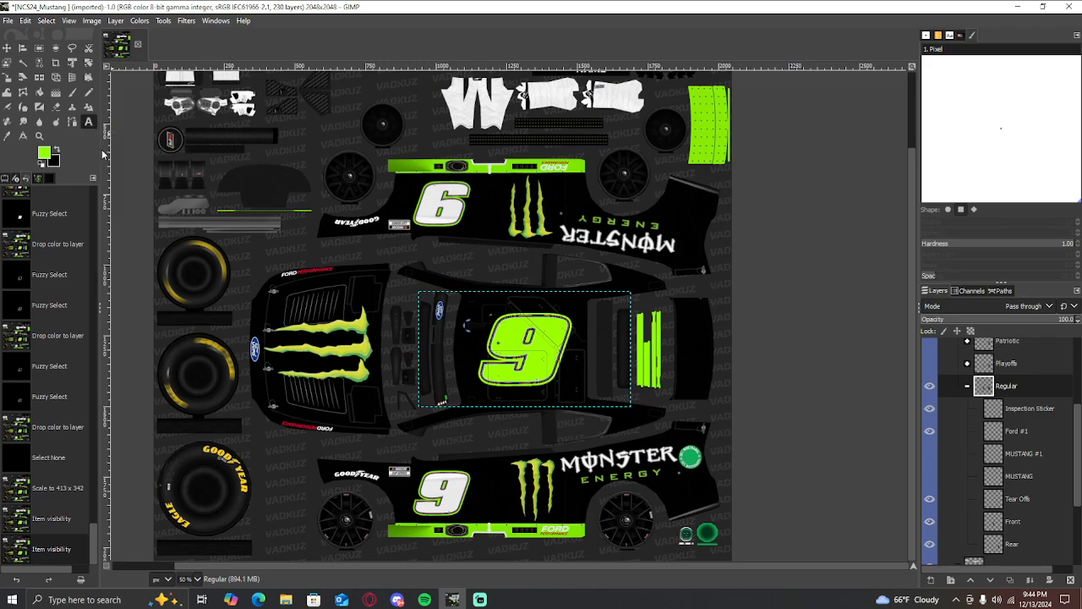
{"action": "scroll", "coordinate": [482, 380], "scroll_direction": "up", "scroll_amount": 2}
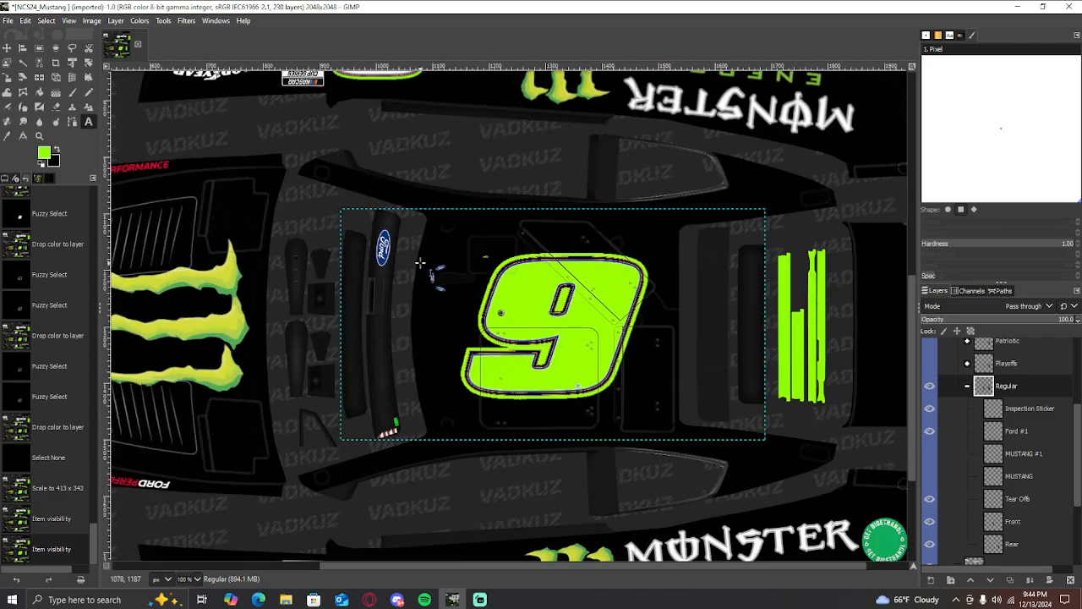
{"action": "left_click_drag", "start_coordinate": [420, 260], "coordinate": [707, 413]}
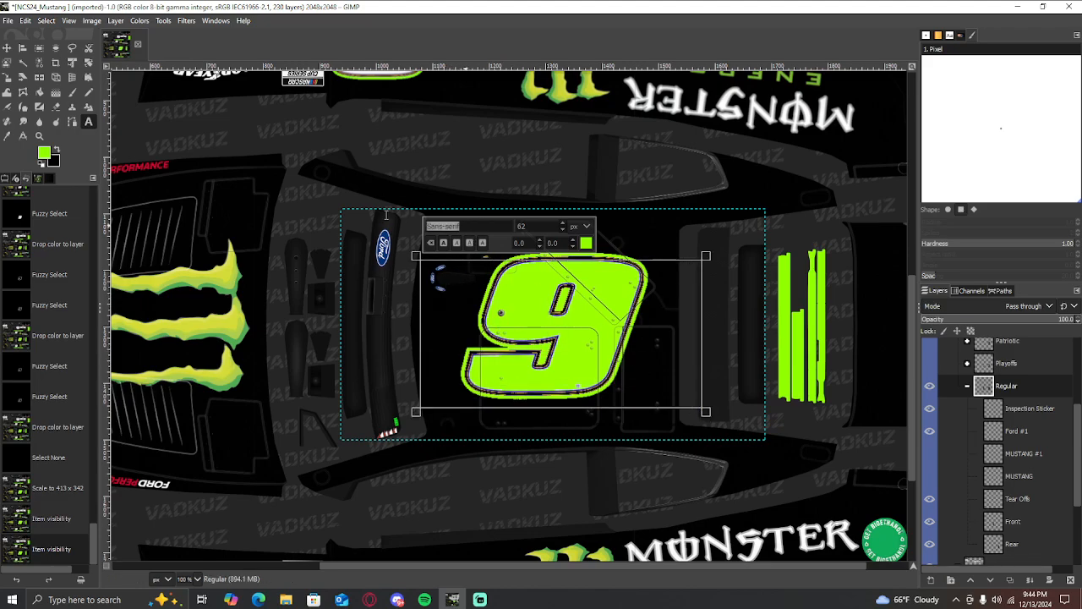
{"action": "type", "text": "b"}
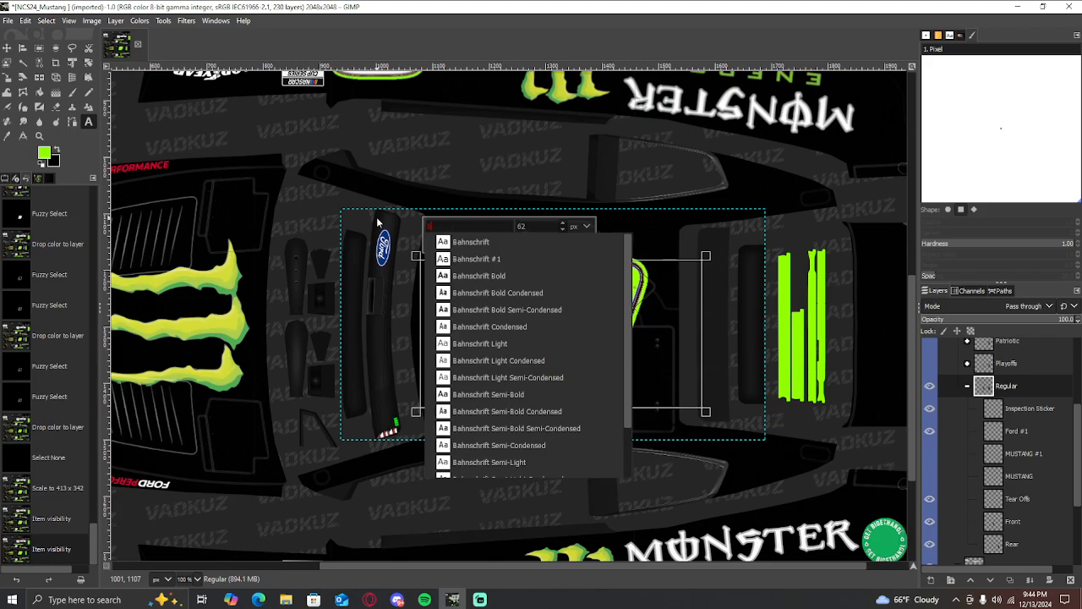
{"action": "scroll", "coordinate": [504, 366], "scroll_direction": "down", "scroll_amount": 1}
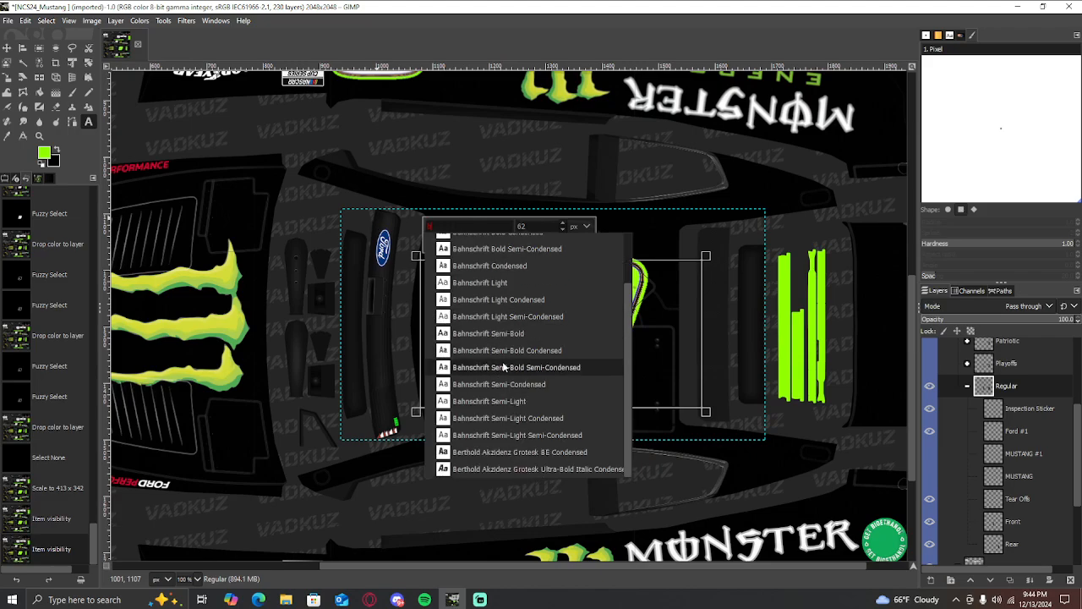
{"action": "left_click", "coordinate": [491, 452]}
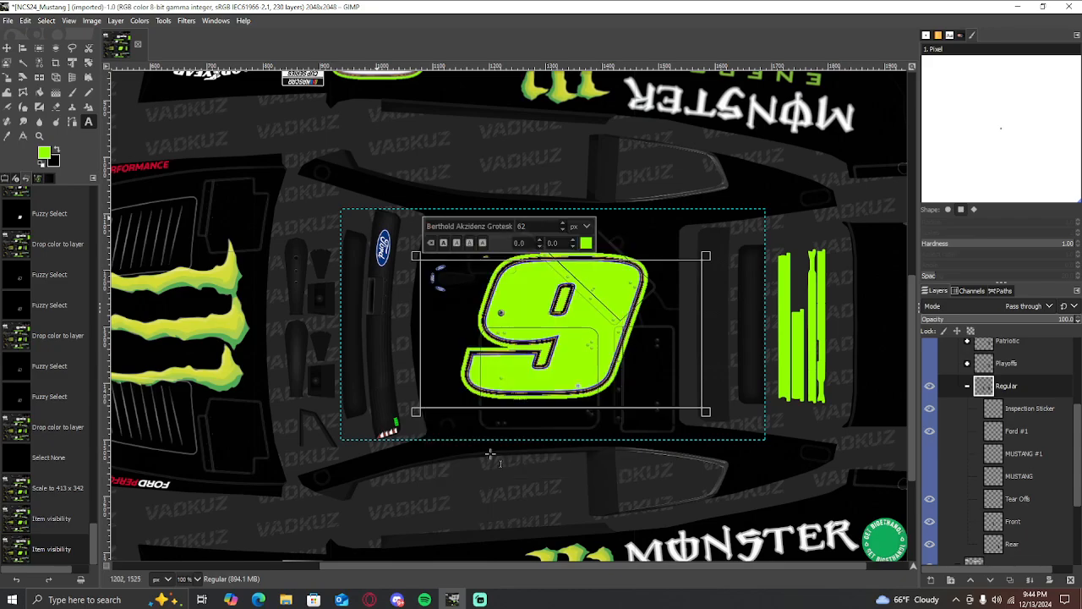
Set the text colour to white (ffffff) and enter ELLIOTT in the text box
{"action": "left_click", "coordinate": [587, 245]}
{"action": "left_click_drag", "start_coordinate": [546, 245], "coordinate": [470, 162]}
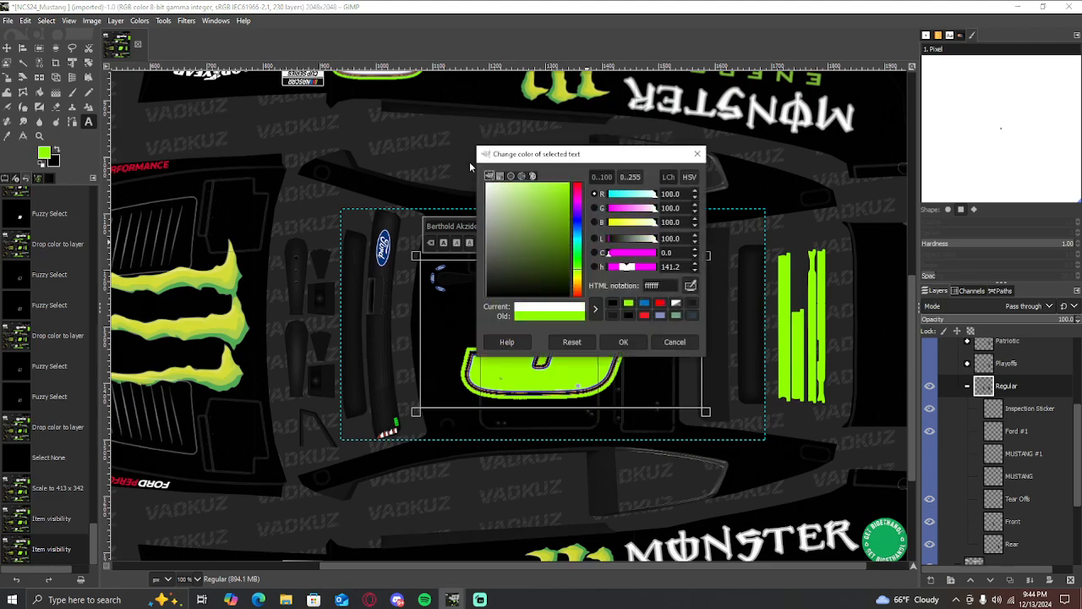
{"action": "left_click", "coordinate": [623, 342]}
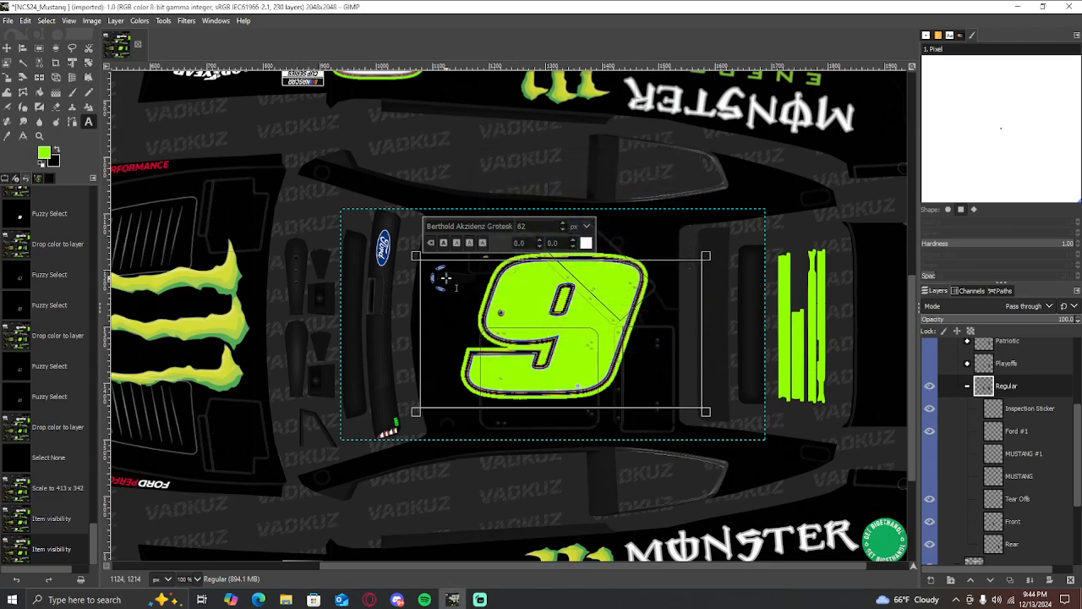
{"action": "type", "text": "ELLIOTT"}
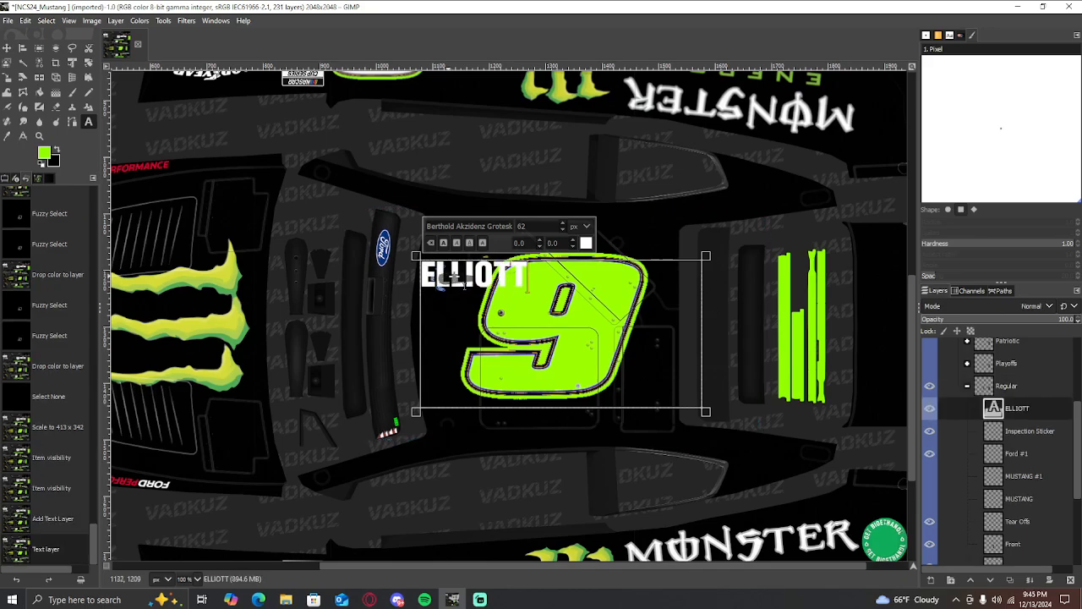
Narrow the text box to fit the word ELLIOTT and rotate the text layer by 90°
{"action": "left_click_drag", "start_coordinate": [702, 313], "coordinate": [531, 322]}
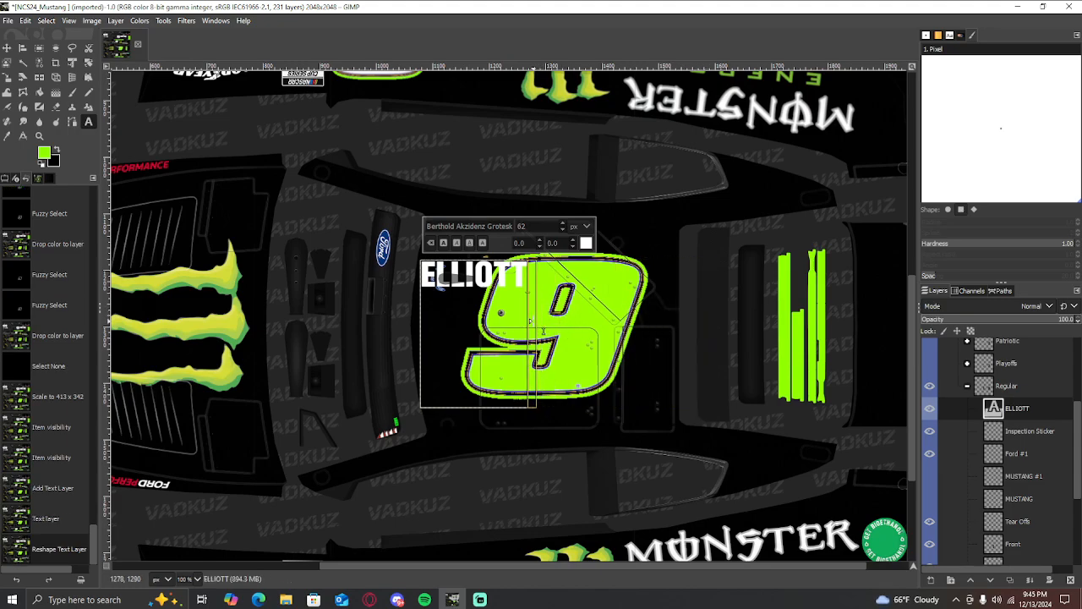
{"action": "left_click", "coordinate": [88, 66]}
{"action": "left_click", "coordinate": [466, 302]}
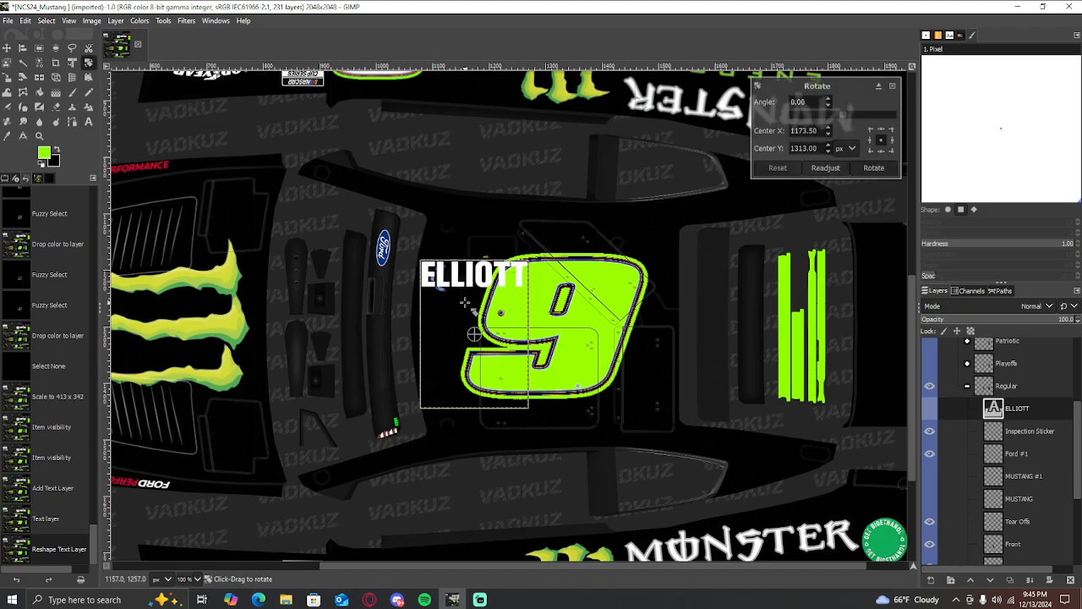
{"action": "left_click_drag", "start_coordinate": [812, 99], "coordinate": [744, 101]}
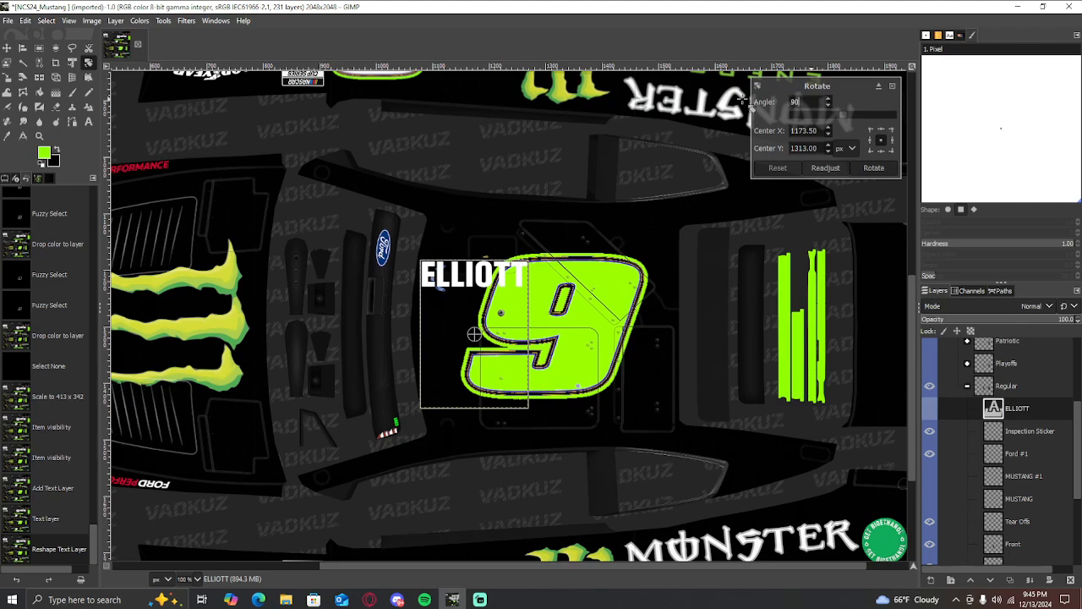
{"action": "key", "text": "Return"}
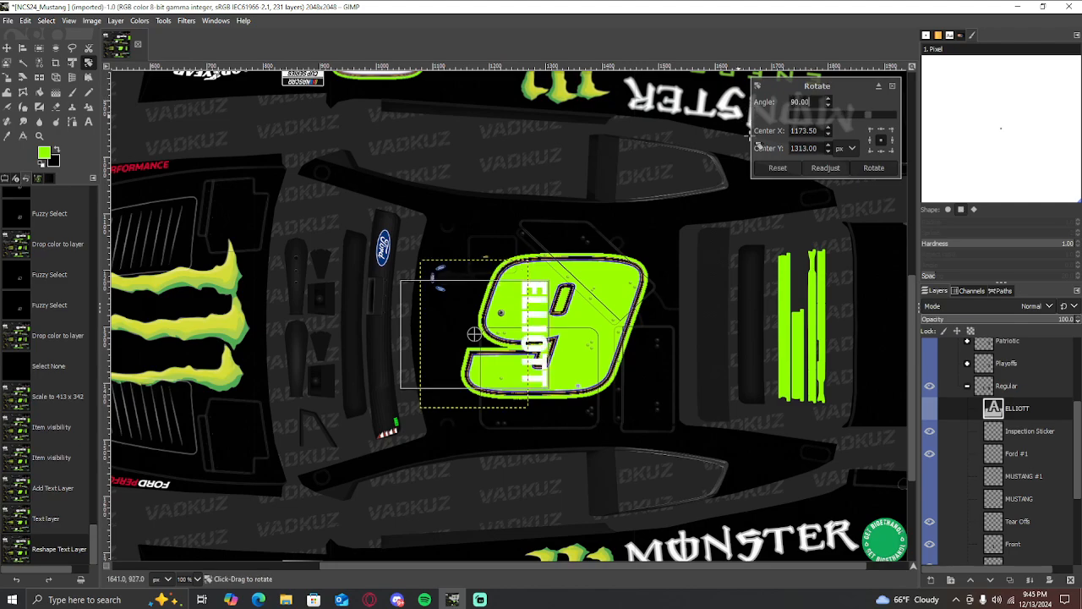
Scale the ELLIOTT text layer to 127 × 93 px and place it on the lower half of the windshield banner
{"action": "left_click", "coordinate": [4, 78]}
{"action": "left_click", "coordinate": [429, 320]}
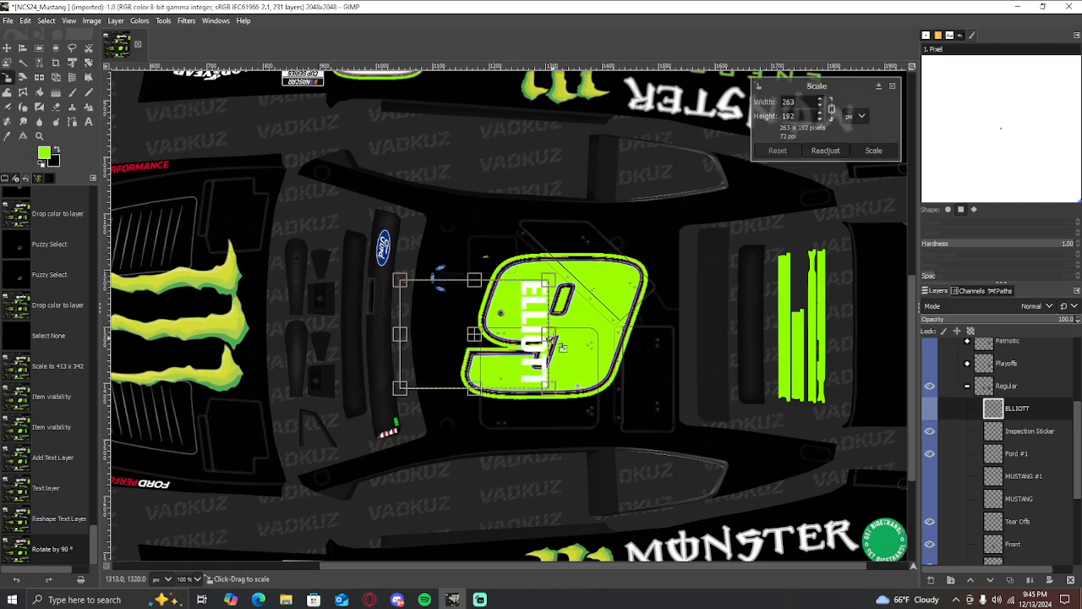
{"action": "left_click_drag", "start_coordinate": [550, 335], "coordinate": [364, 397]}
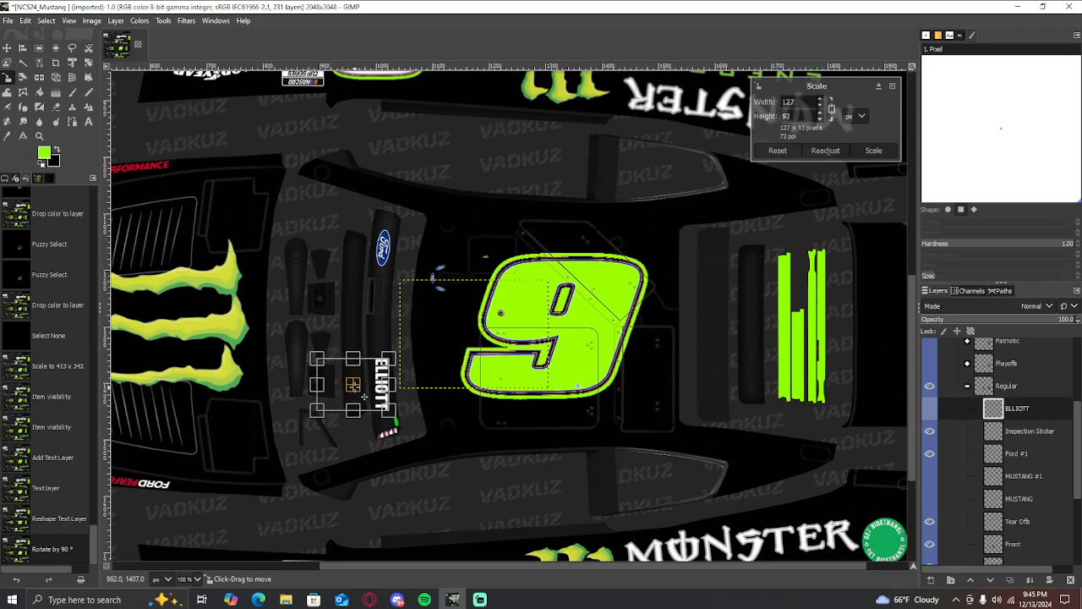
{"action": "key", "text": "Return"}
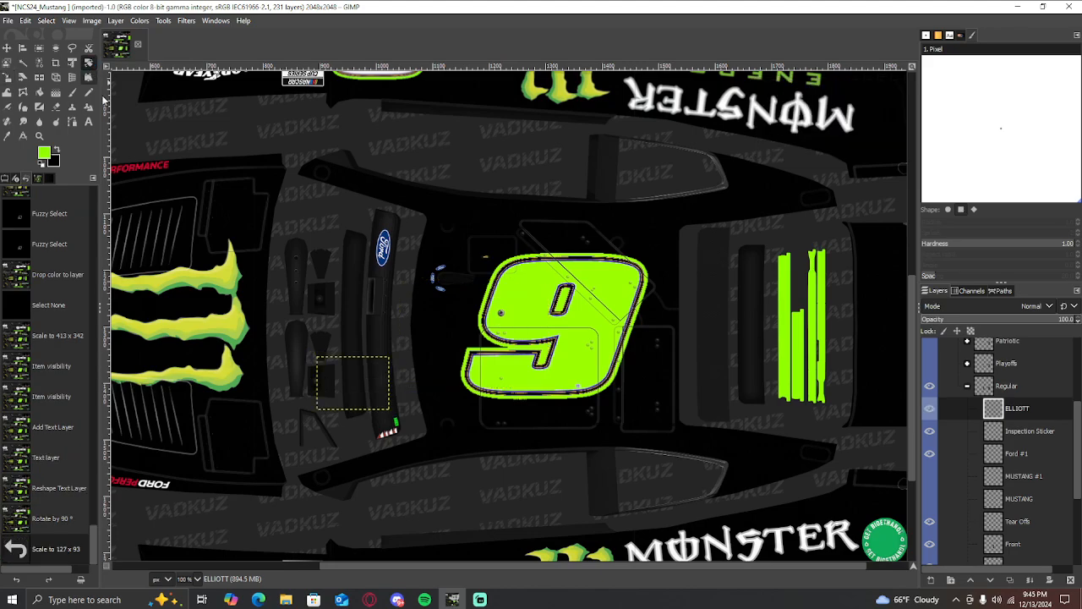
Rotate the ELLIOTT layer by -3.76° so it follows the curve of the windshield banner
{"action": "scroll", "coordinate": [326, 412], "scroll_direction": "up", "scroll_amount": 2}
{"action": "left_click_drag", "start_coordinate": [315, 393], "coordinate": [313, 399]}
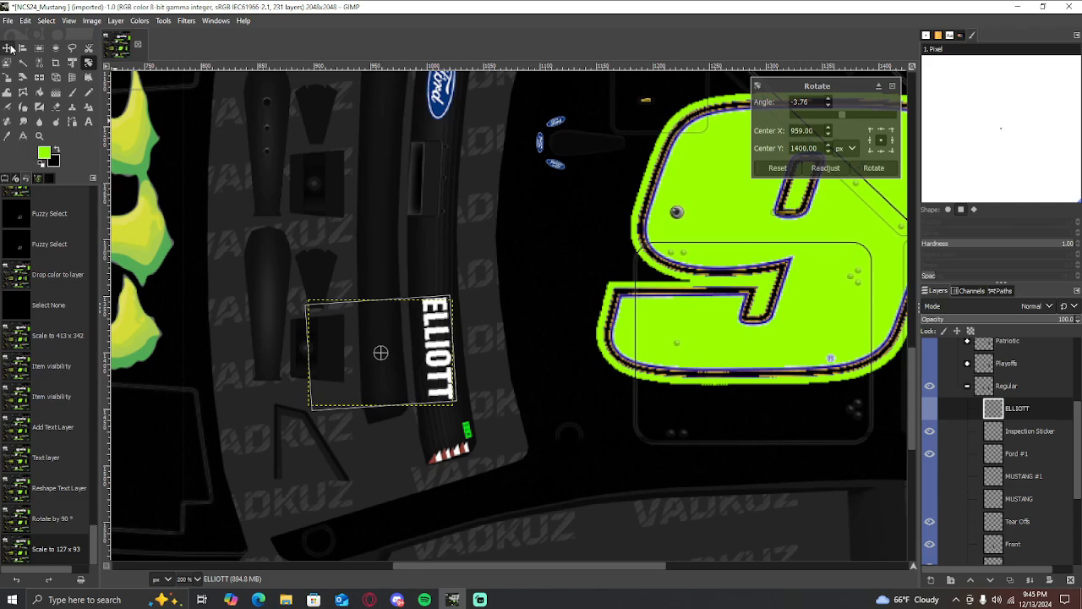
{"action": "left_click", "coordinate": [10, 49]}
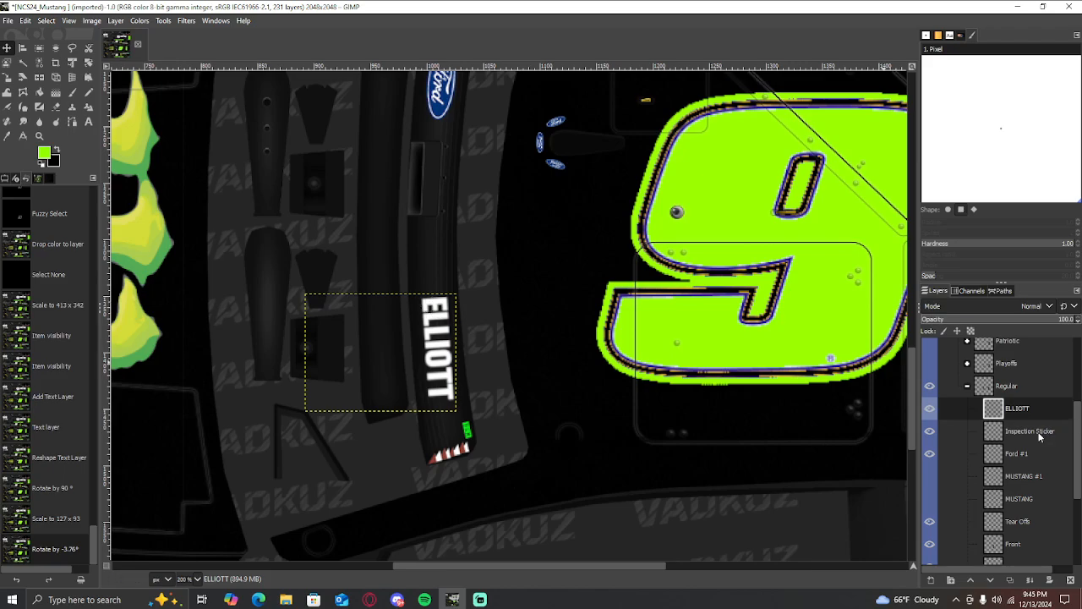
Examine the livery around the roof number, rear window and both body sides for remaining areas to fix
{"action": "scroll", "coordinate": [1040, 435], "scroll_direction": "down", "scroll_amount": 5}
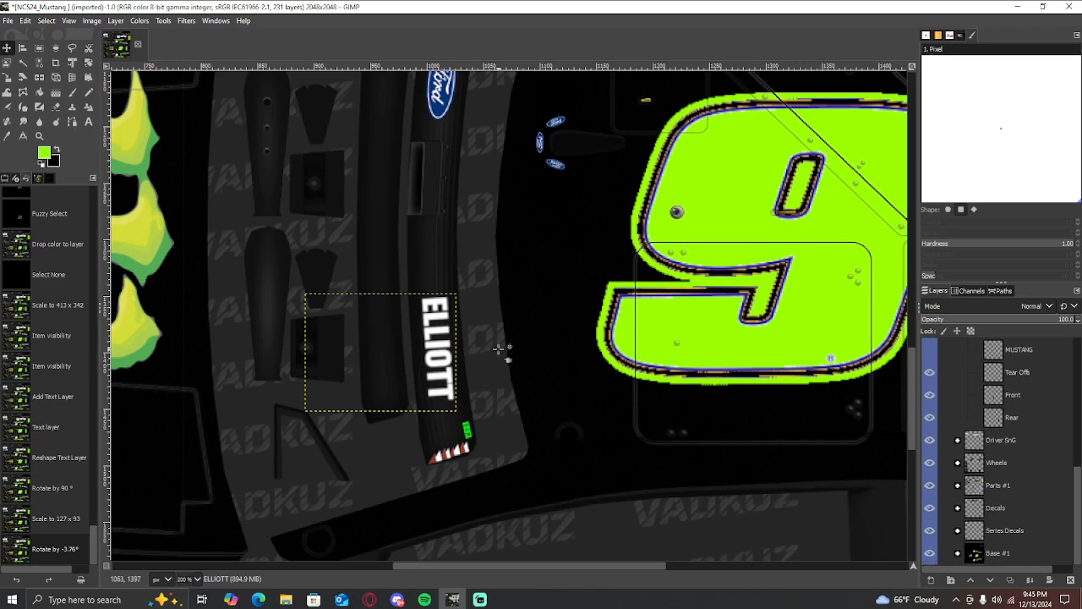
{"action": "scroll", "coordinate": [427, 355], "scroll_direction": "down", "scroll_amount": 3}
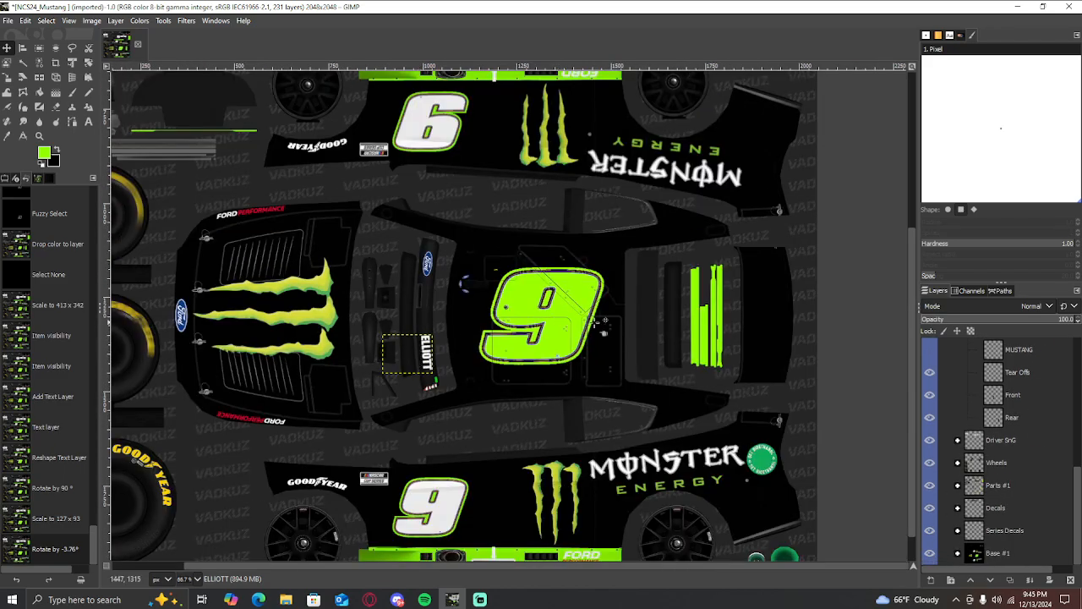
{"action": "scroll", "coordinate": [655, 321], "scroll_direction": "up", "scroll_amount": 2}
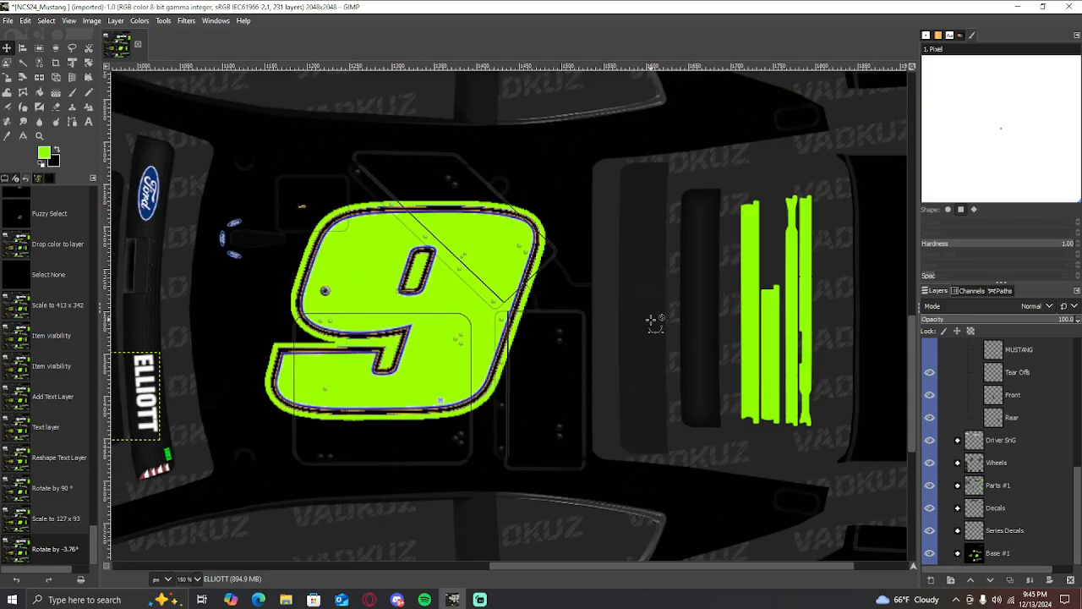
{"action": "scroll", "coordinate": [651, 319], "scroll_direction": "up", "scroll_amount": 2}
{"action": "scroll", "coordinate": [631, 332], "scroll_direction": "up", "scroll_amount": 5}
{"action": "scroll", "coordinate": [632, 331], "scroll_direction": "down", "scroll_amount": 10}
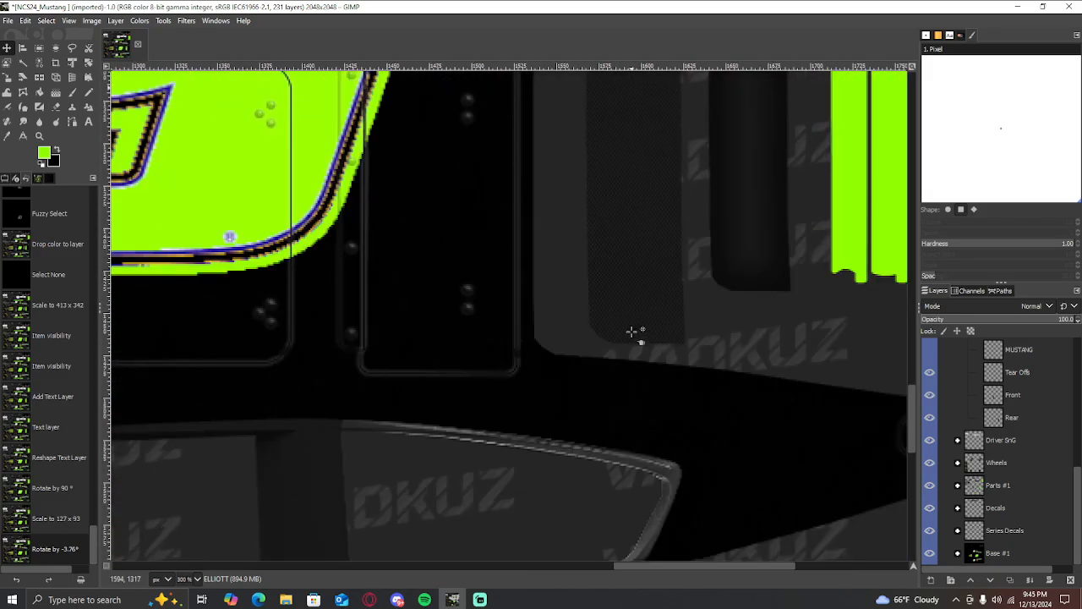
{"action": "scroll", "coordinate": [632, 332], "scroll_direction": "up", "scroll_amount": 5}
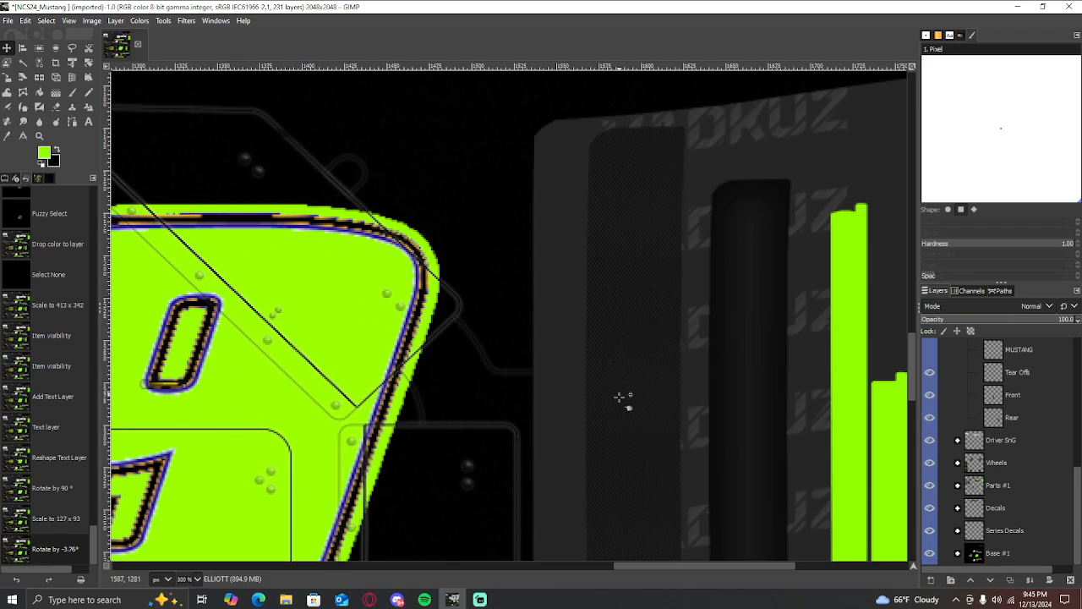
{"action": "scroll", "coordinate": [620, 395], "scroll_direction": "down", "scroll_amount": 4}
{"action": "scroll", "coordinate": [584, 372], "scroll_direction": "down", "scroll_amount": 2}
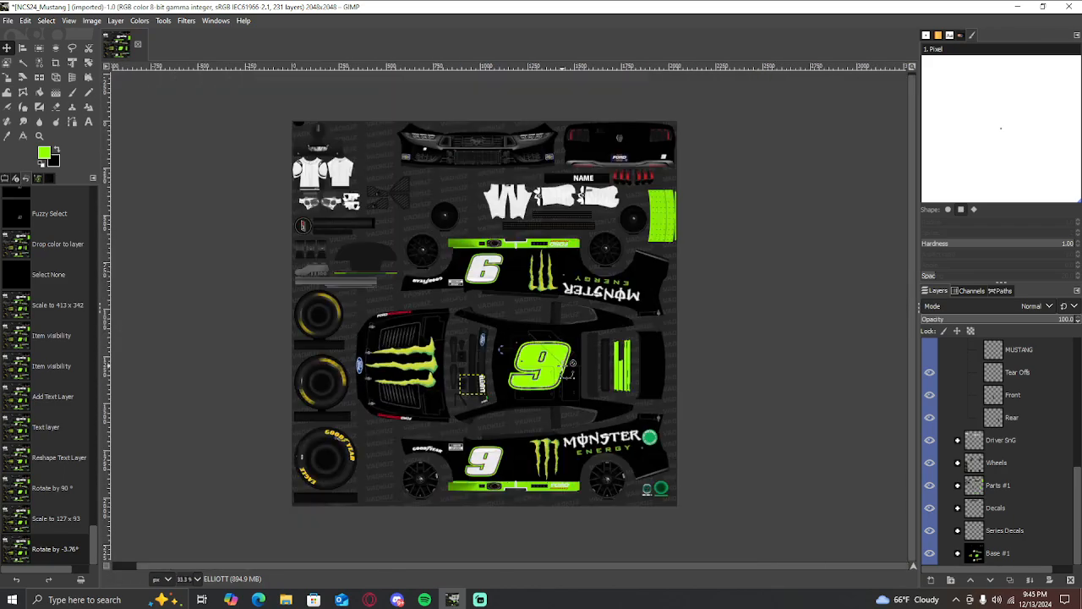
{"action": "scroll", "coordinate": [548, 410], "scroll_direction": "up", "scroll_amount": 2}
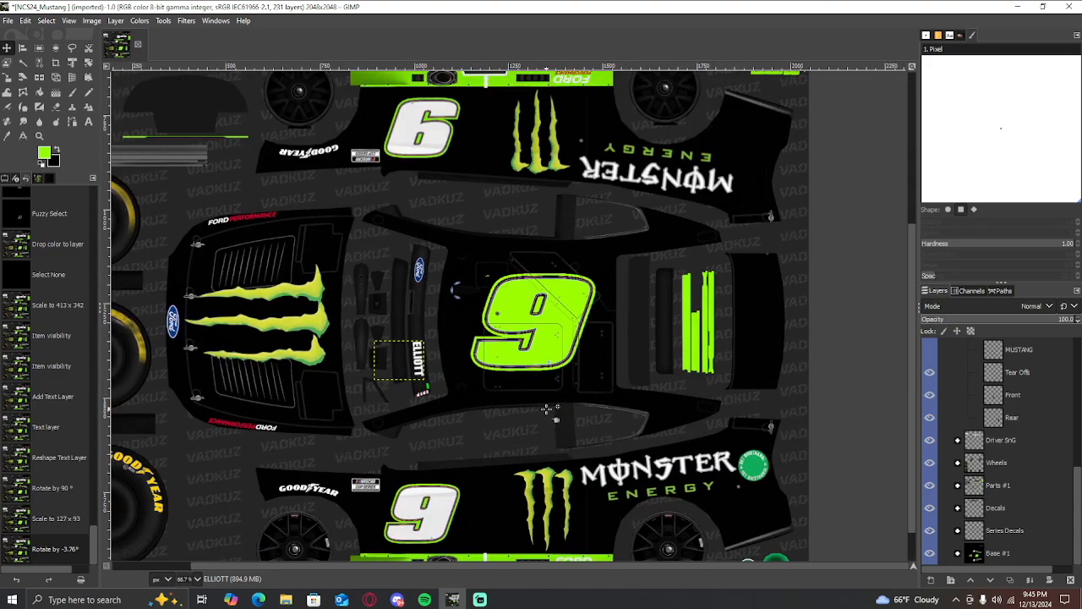
{"action": "scroll", "coordinate": [550, 394], "scroll_direction": "down", "scroll_amount": 1}
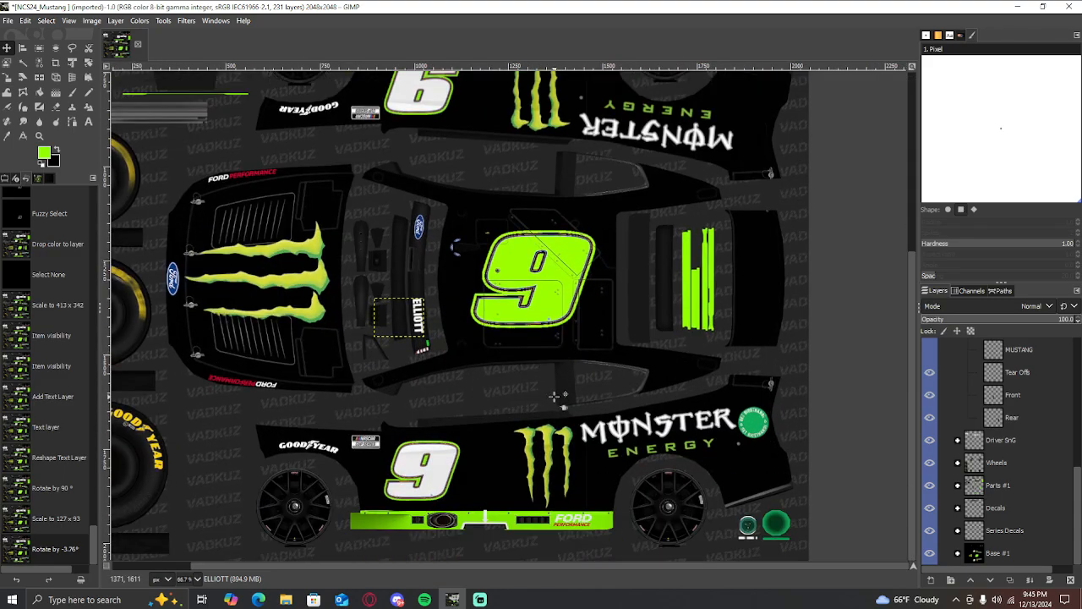
Collapse the Regular banners group in the layer list
{"action": "left_click", "coordinate": [995, 554]}
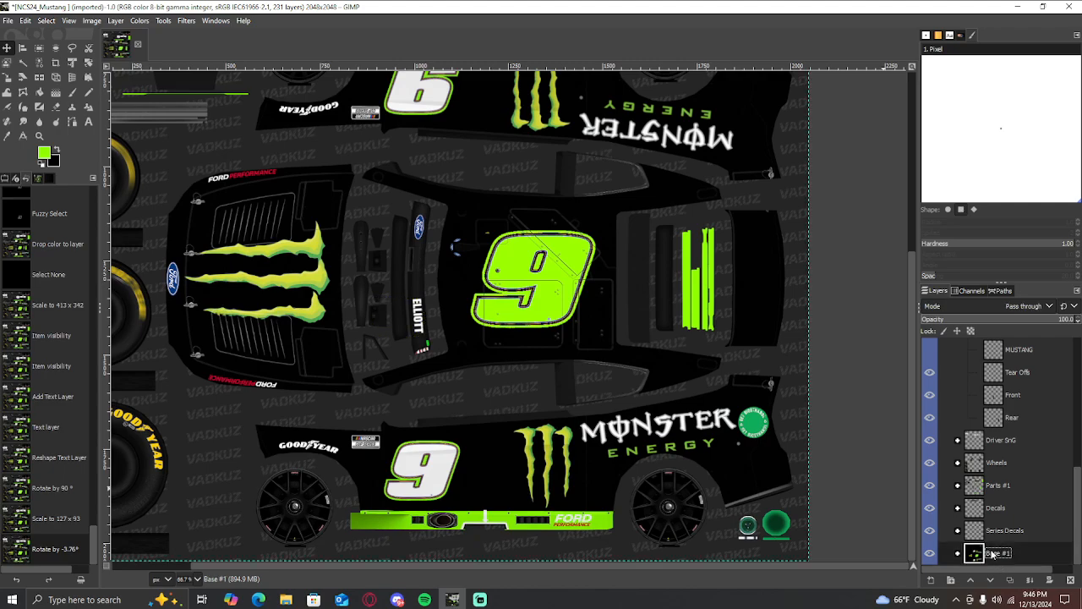
{"action": "left_click", "coordinate": [9, 21]}
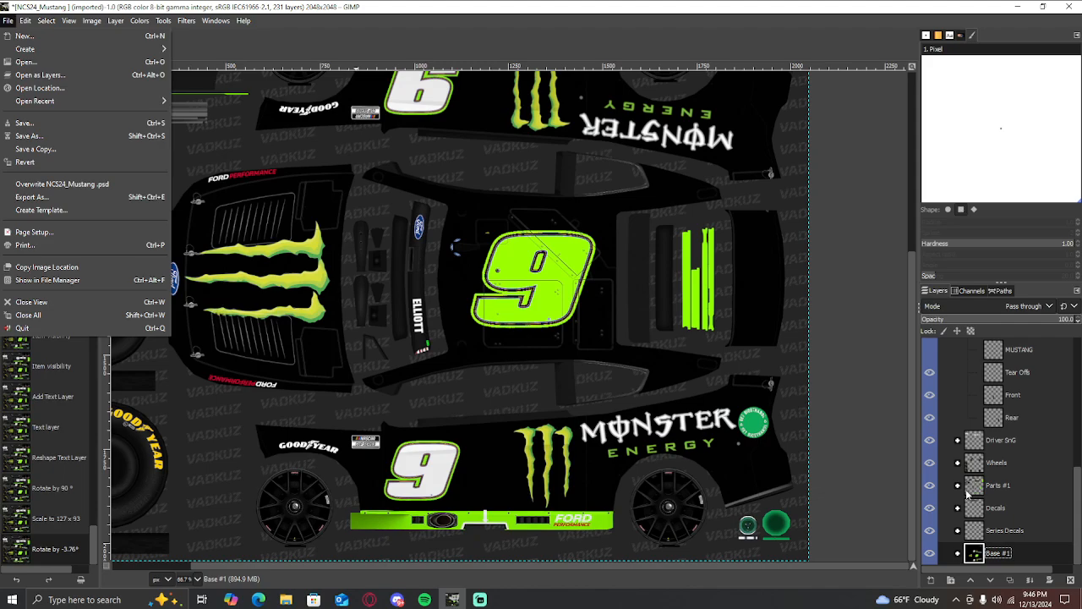
{"action": "left_click", "coordinate": [1007, 414]}
{"action": "left_click", "coordinate": [1009, 417]}
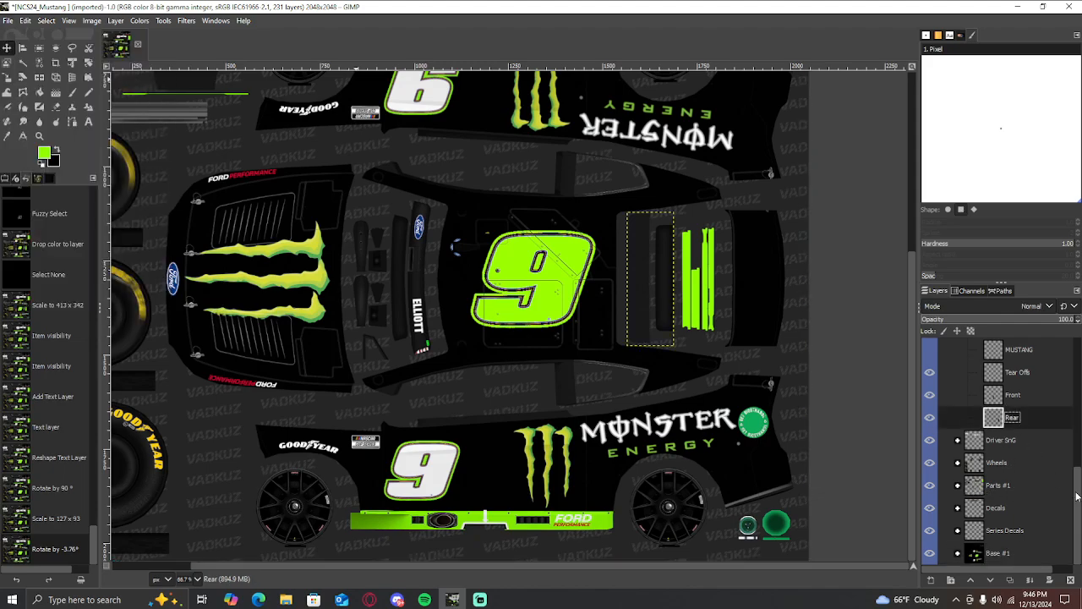
{"action": "left_click_drag", "start_coordinate": [1076, 498], "coordinate": [1067, 430]}
{"action": "left_click", "coordinate": [969, 391]}
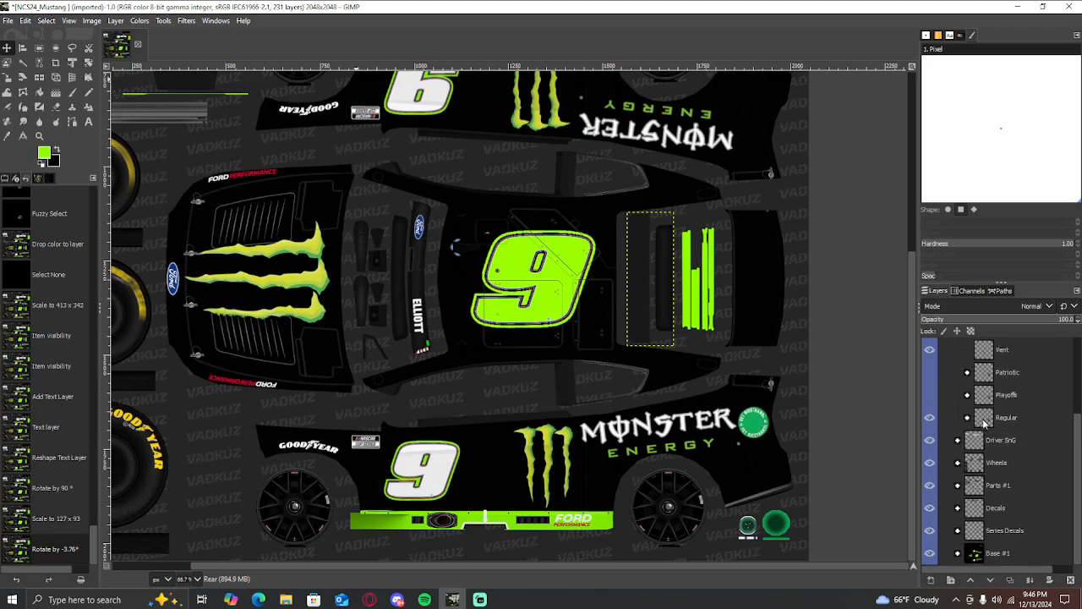
Preview the Playoffs banners on the car by showing that group, hide it again, and select the Regular group
{"action": "left_click", "coordinate": [930, 395]}
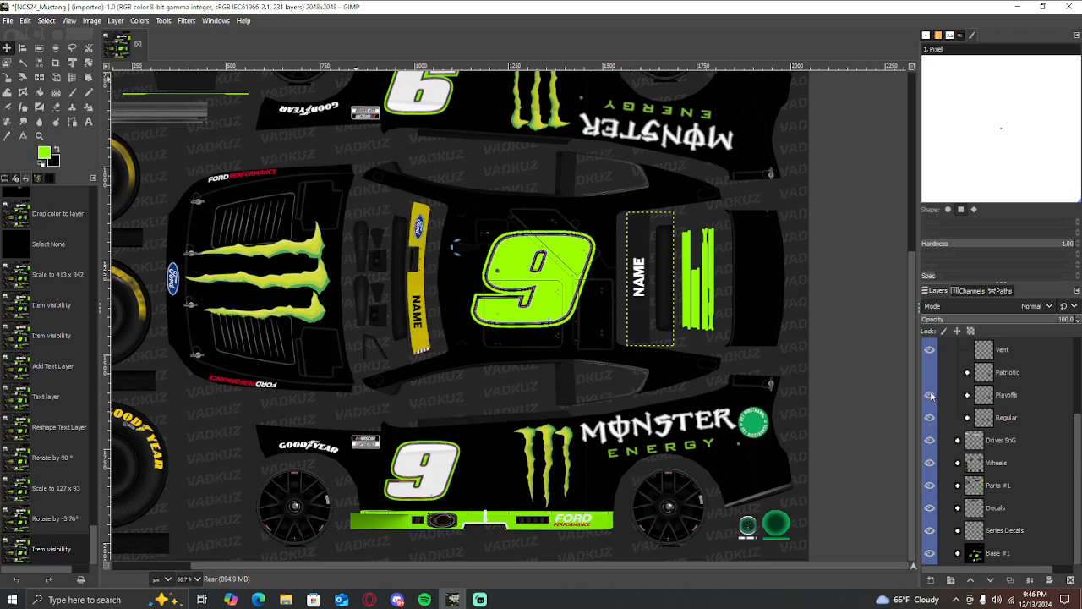
{"action": "left_click", "coordinate": [930, 395]}
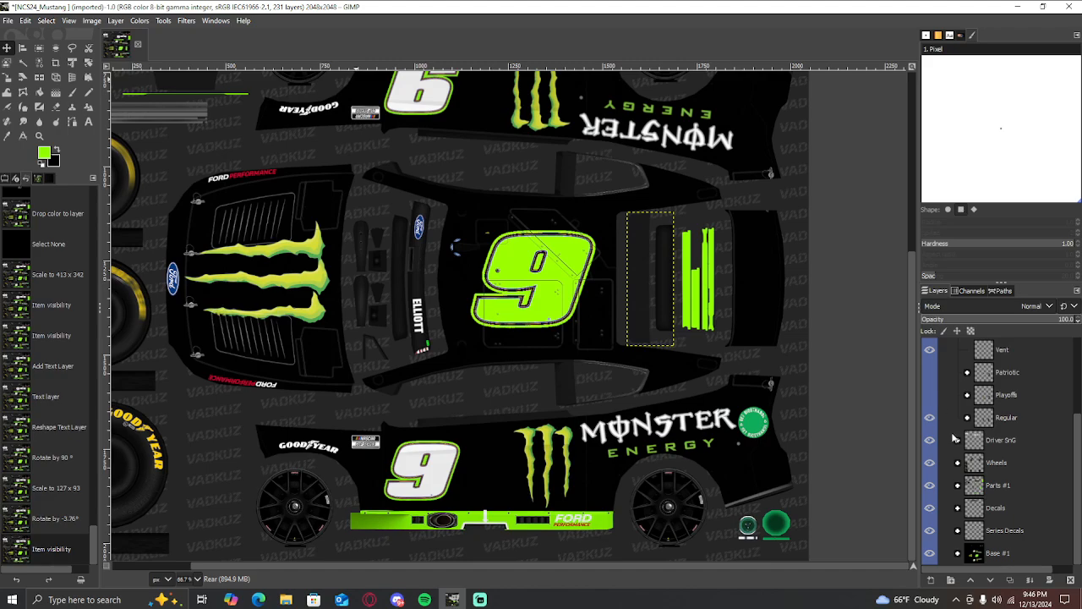
{"action": "left_click", "coordinate": [991, 419]}
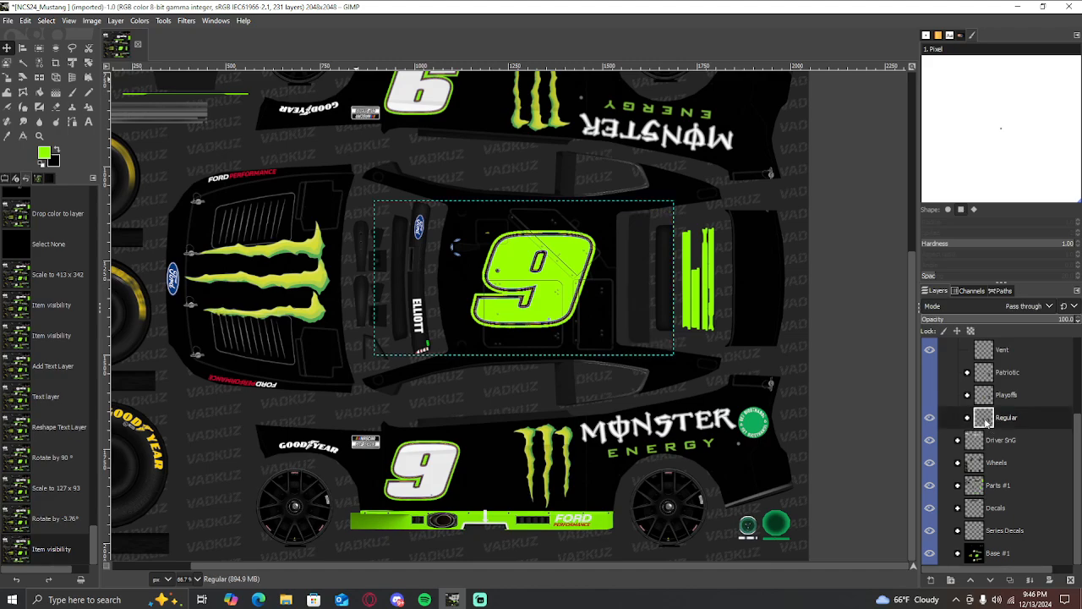
{"action": "left_click", "coordinate": [930, 395]}
{"action": "left_click", "coordinate": [930, 395]}
{"action": "left_click", "coordinate": [8, 22]}
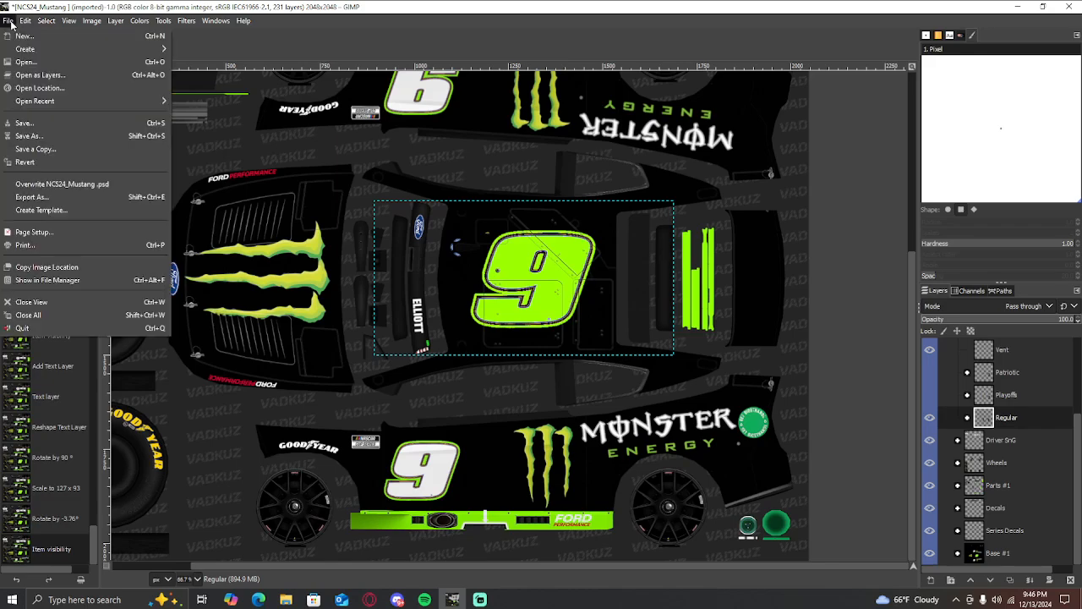
{"action": "left_click", "coordinate": [29, 135]}
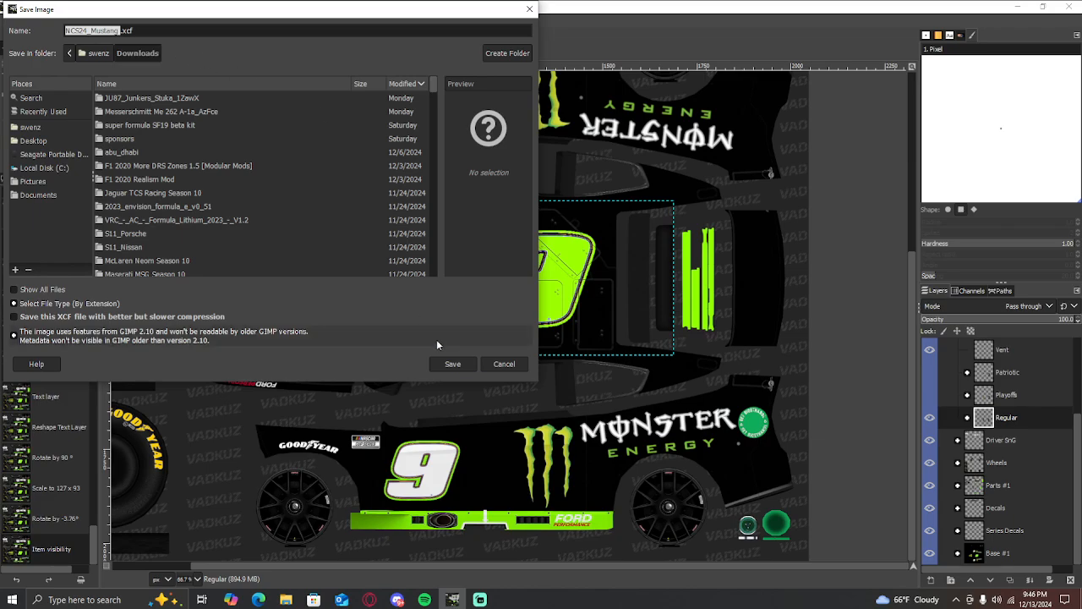
{"action": "left_click", "coordinate": [505, 365]}
Try to set up a TGA export of the livery by entering .TGA as the file name, and cancel the export
{"action": "left_click", "coordinate": [8, 20]}
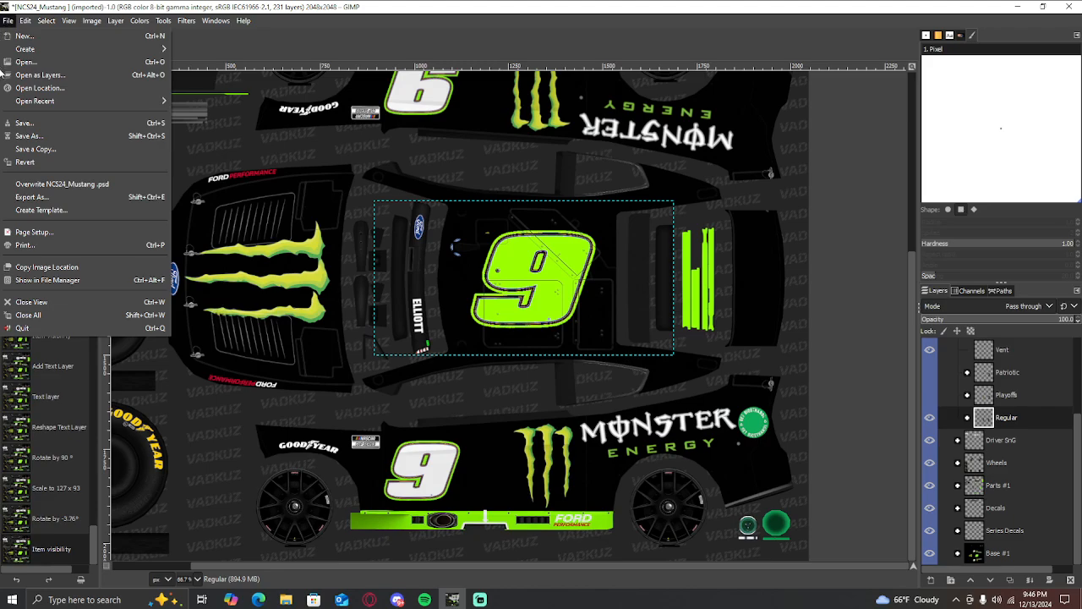
{"action": "left_click", "coordinate": [33, 197]}
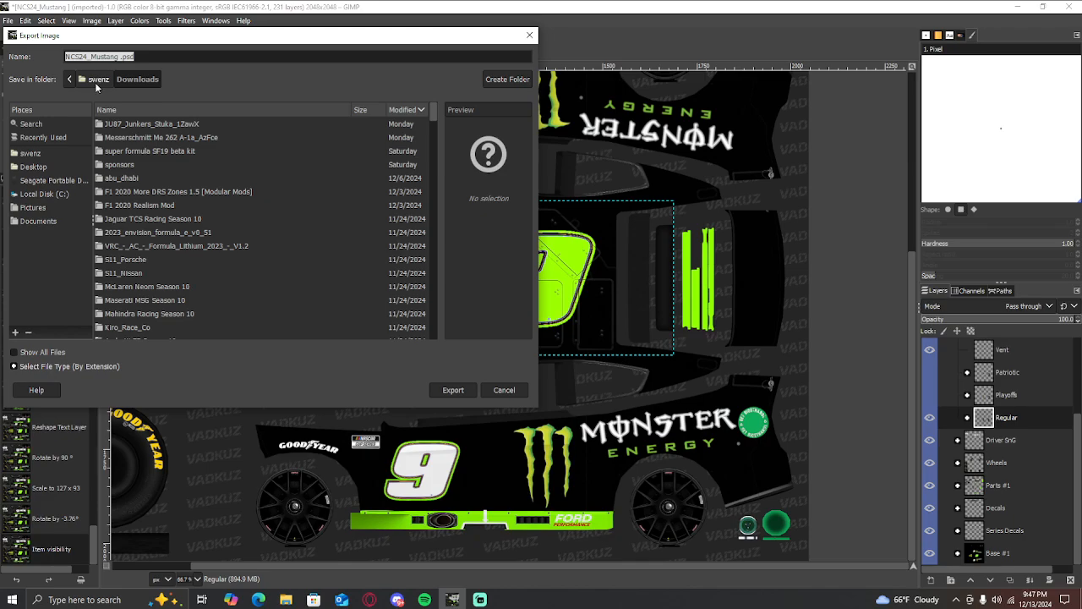
{"action": "type", "text": ".TGA"}
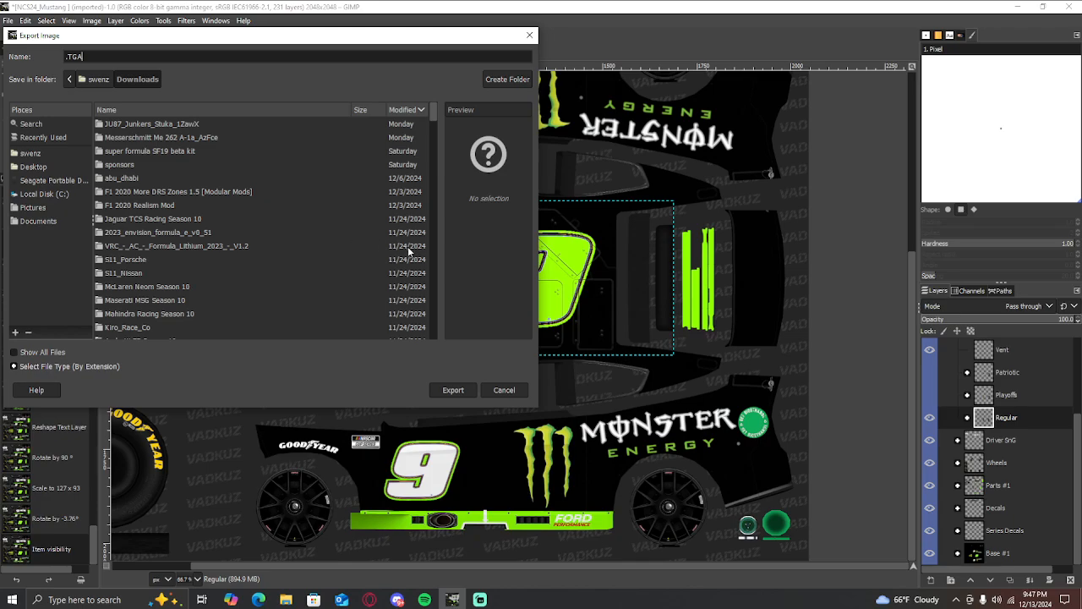
{"action": "left_click", "coordinate": [504, 390]}
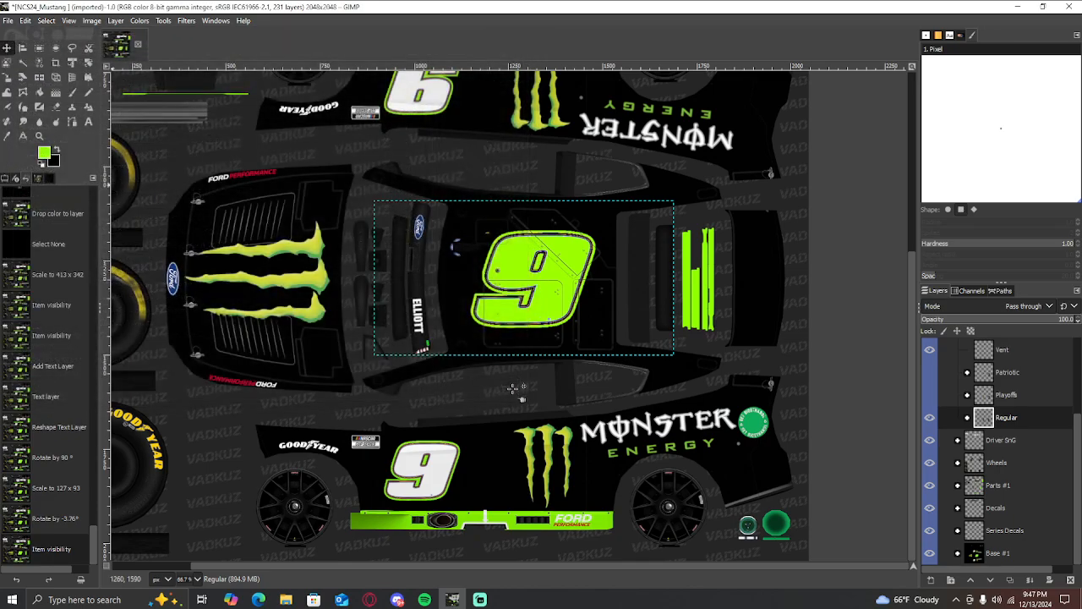
{"action": "scroll", "coordinate": [516, 389], "scroll_direction": "up", "scroll_amount": 5}
{"action": "scroll", "coordinate": [515, 389], "scroll_direction": "down", "scroll_amount": 5}
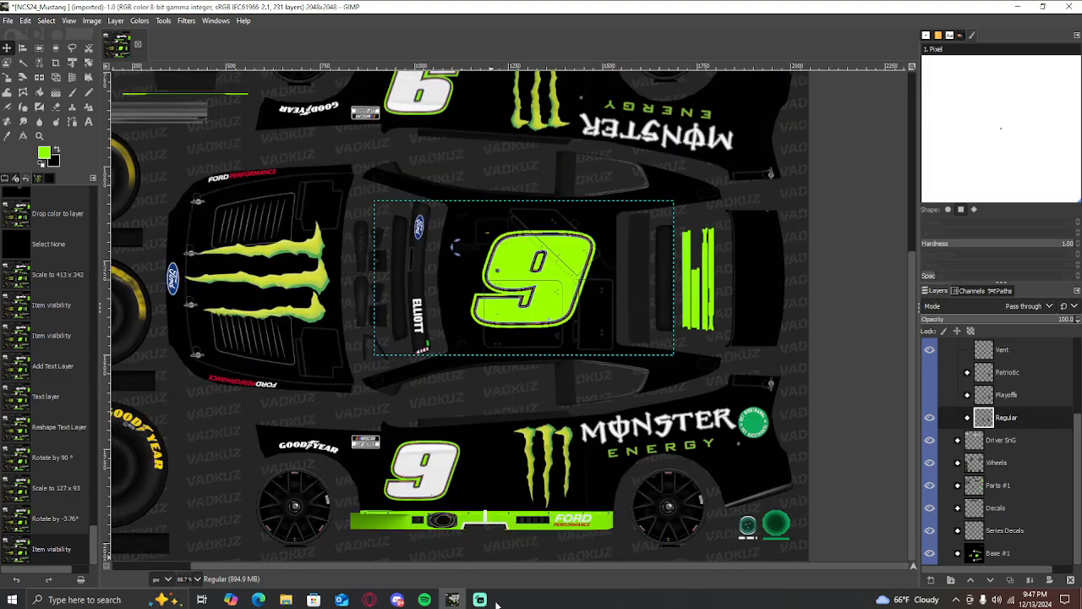